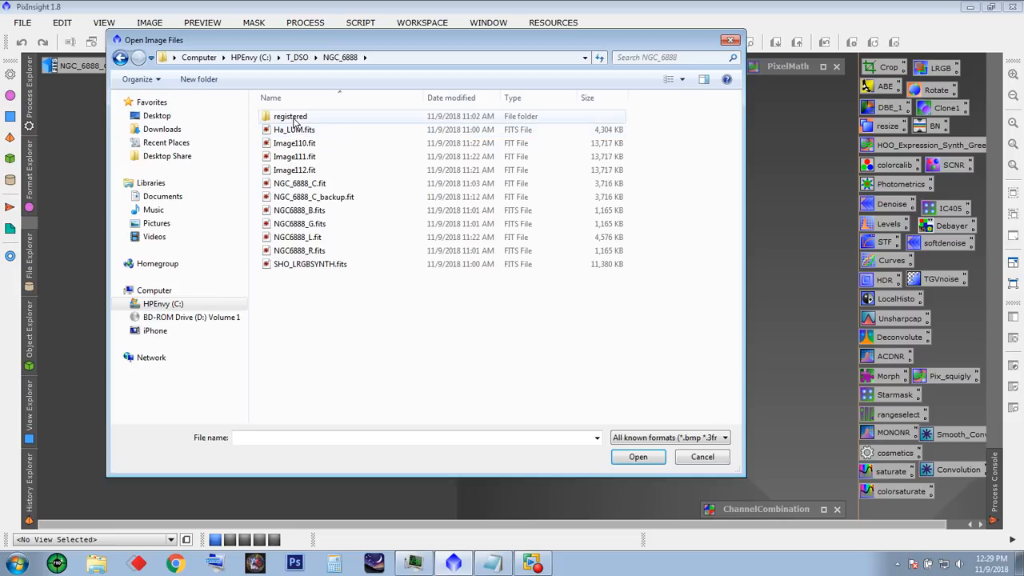
- Browse the NGC_6888 folder and its registered subfolder to review the available FITS files
left_click(121, 58)
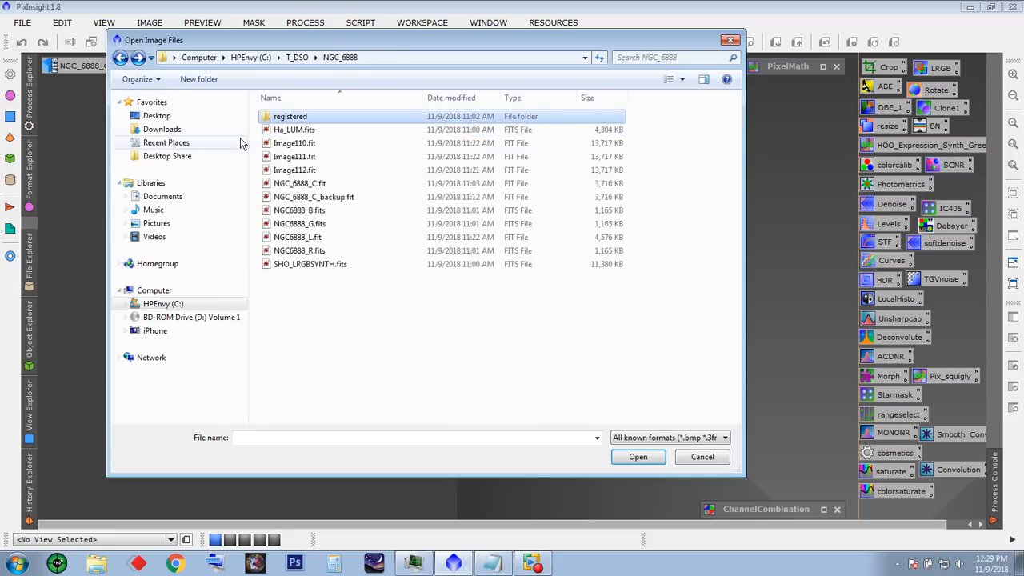
left_click(294, 129)
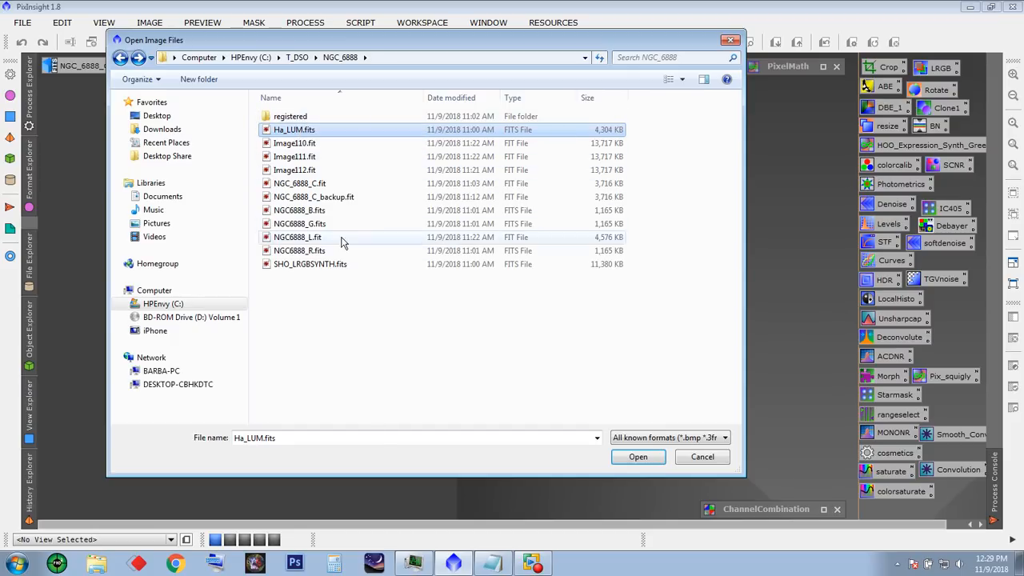
left_click(299, 213)
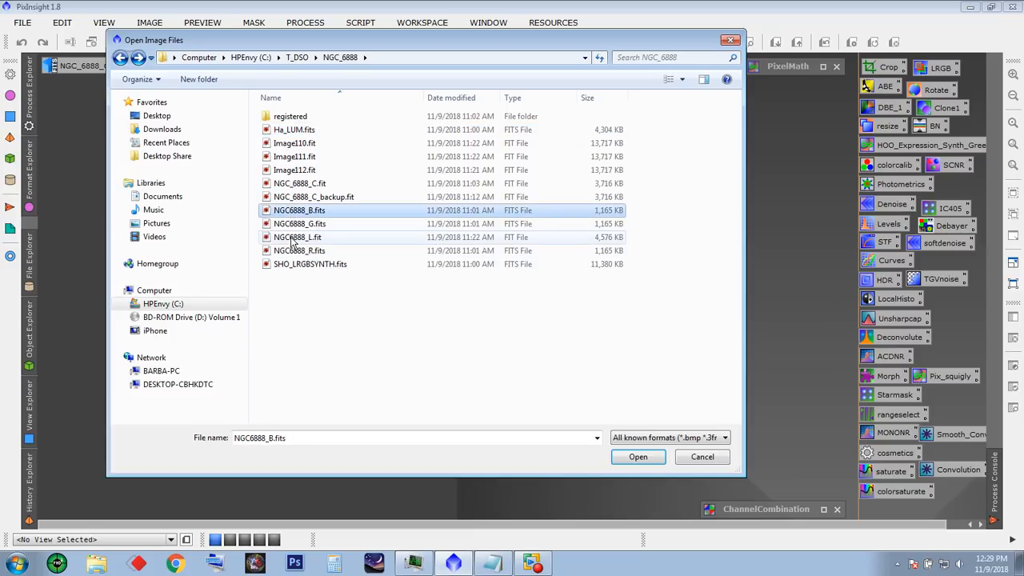
left_click(311, 298)
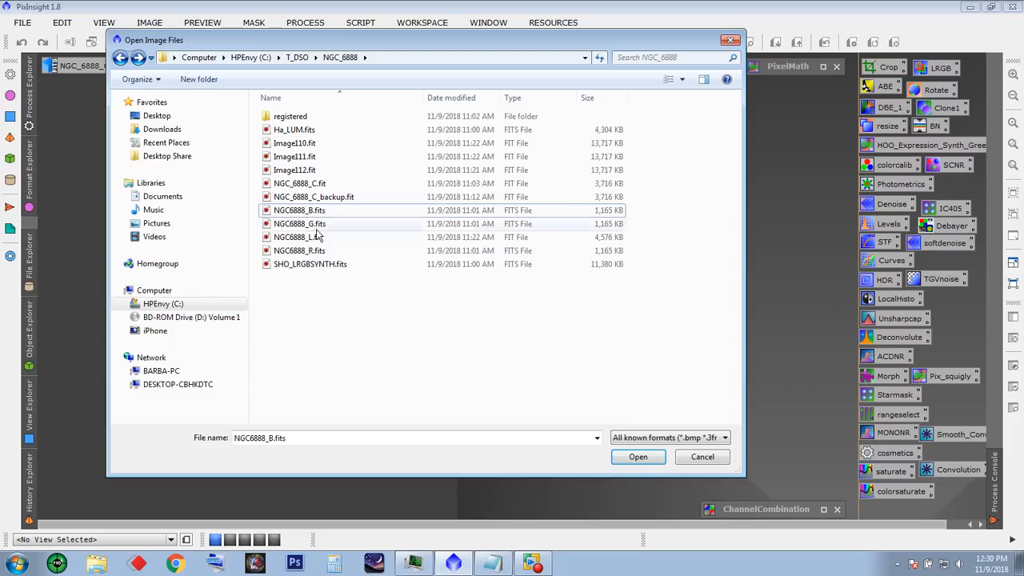
left_click_drag(367, 43, 392, 56)
left_click(320, 63)
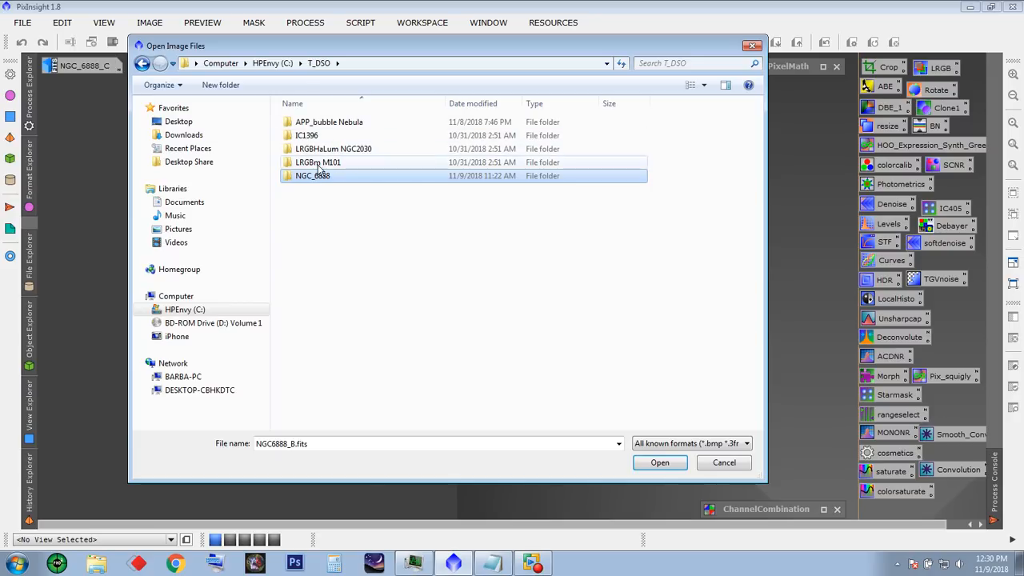
double_click(320, 176)
double_click(320, 122)
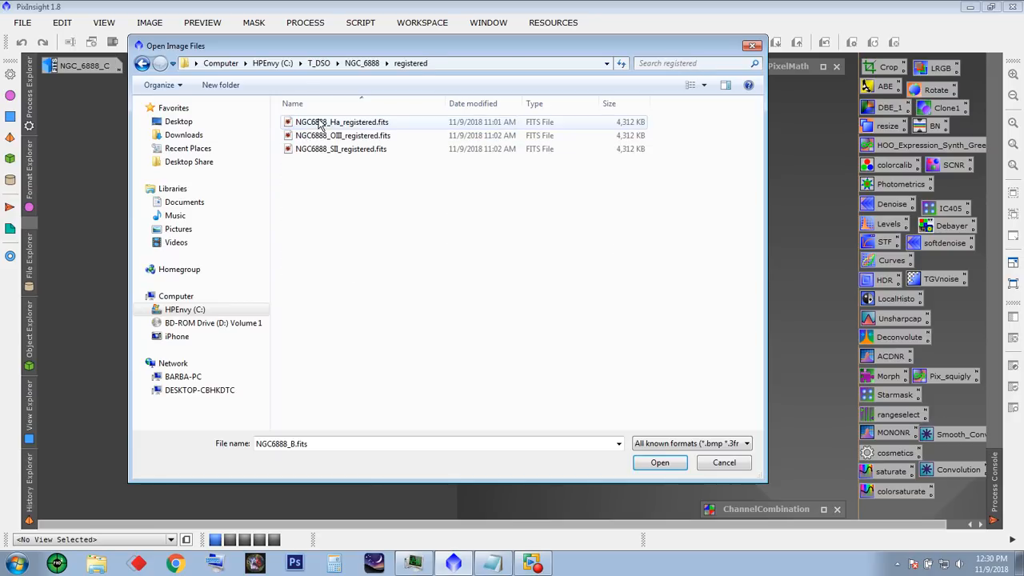
left_click(141, 63)
left_click(329, 313)
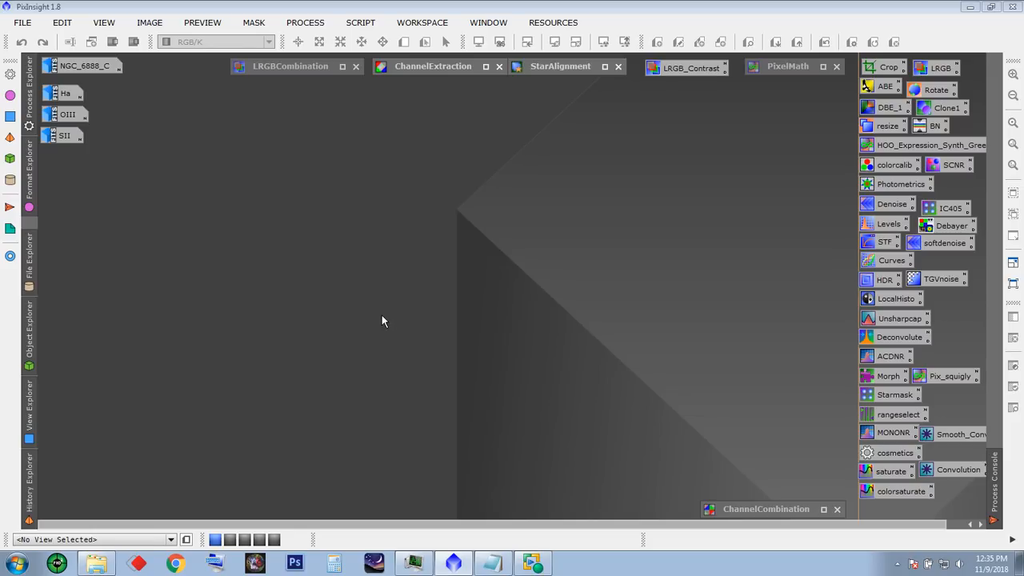
- Restore the Ha image window and apply an automatic screen stretch to it
left_click(69, 95)
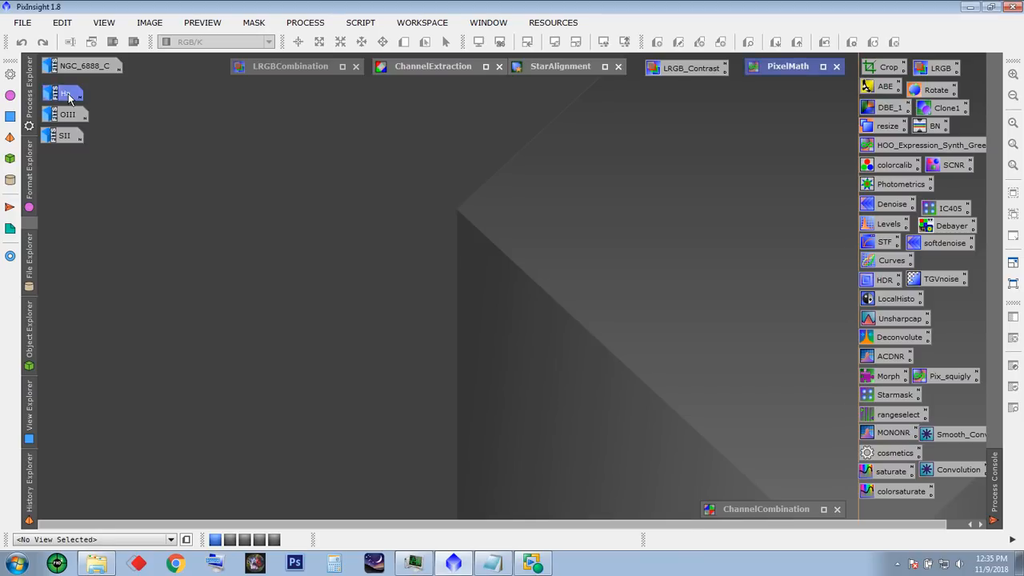
double_click(69, 95)
left_click_drag(231, 105, 280, 111)
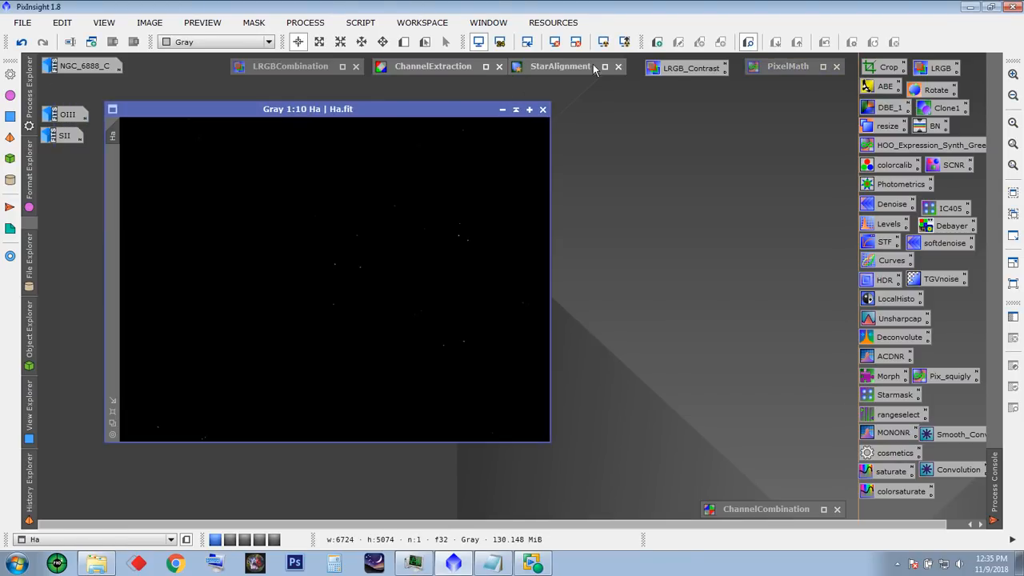
left_click(602, 41)
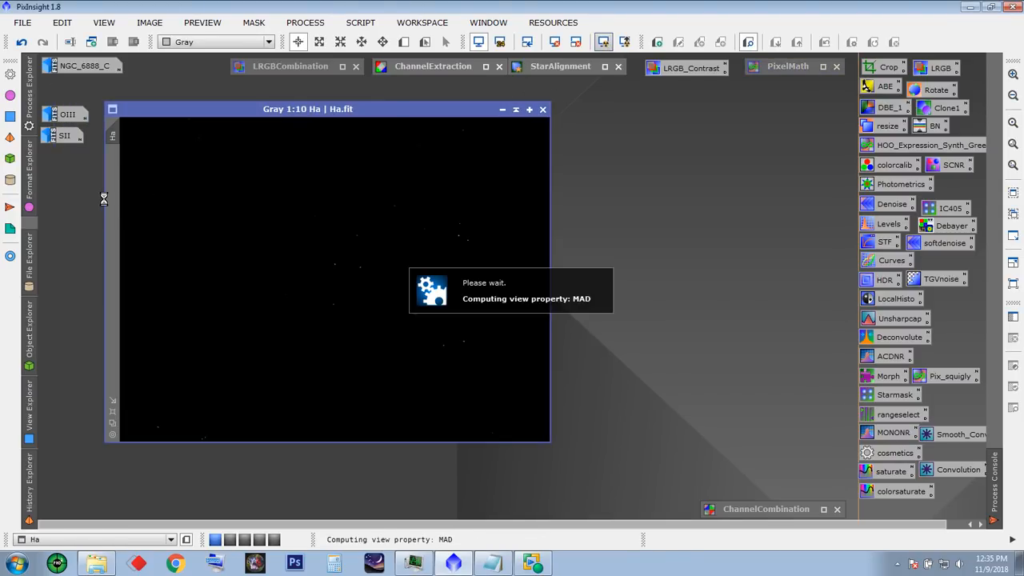
- Restore the OIII image, offset its window over the Ha image, and apply an automatic screen stretch
double_click(69, 117)
left_click_drag(300, 162, 297, 134)
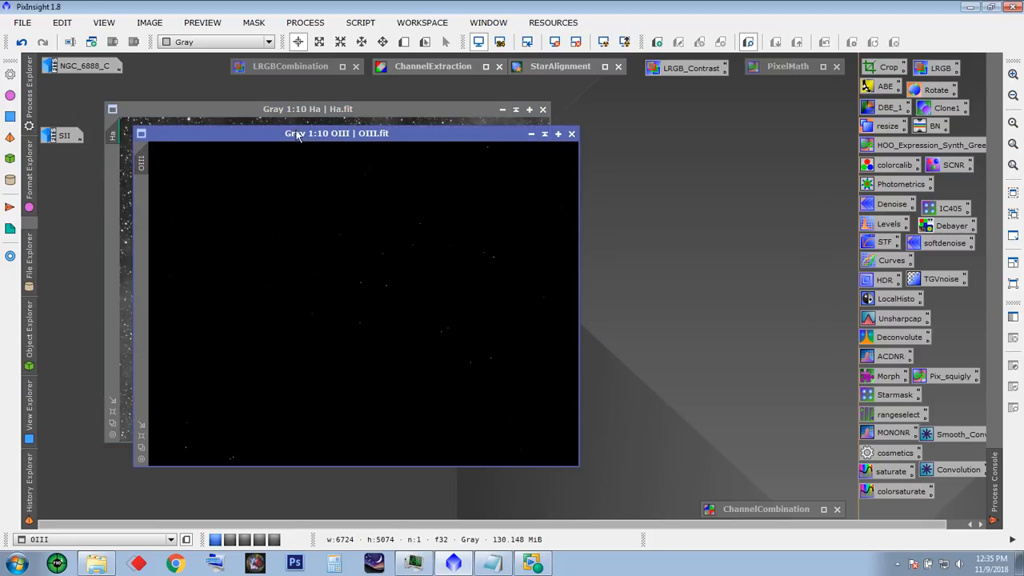
left_click(602, 42)
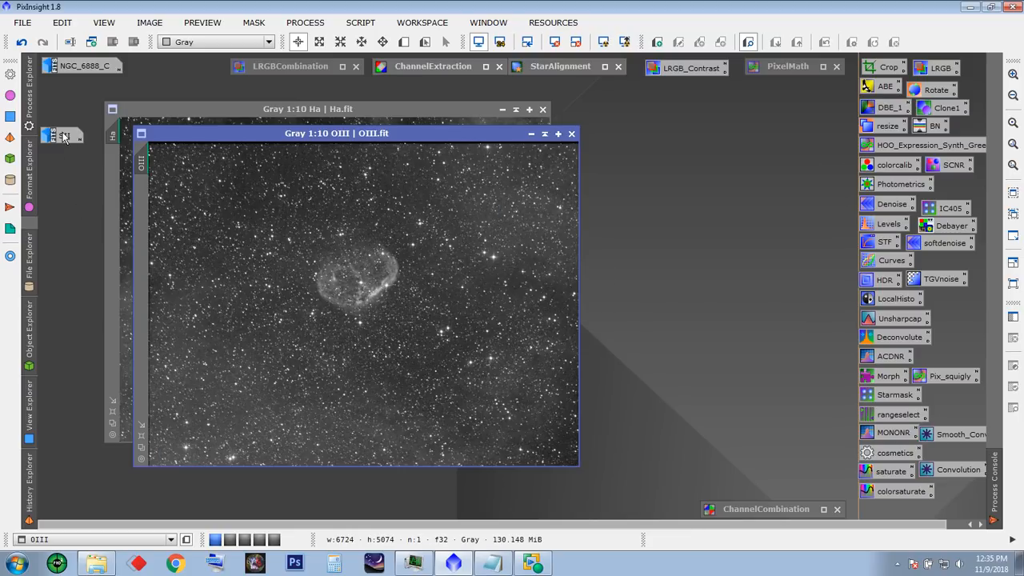
- Restore the SII image, offset its window over the OIII image, and apply an automatic screen stretch
double_click(64, 137)
left_click_drag(386, 119, 438, 153)
left_click(603, 43)
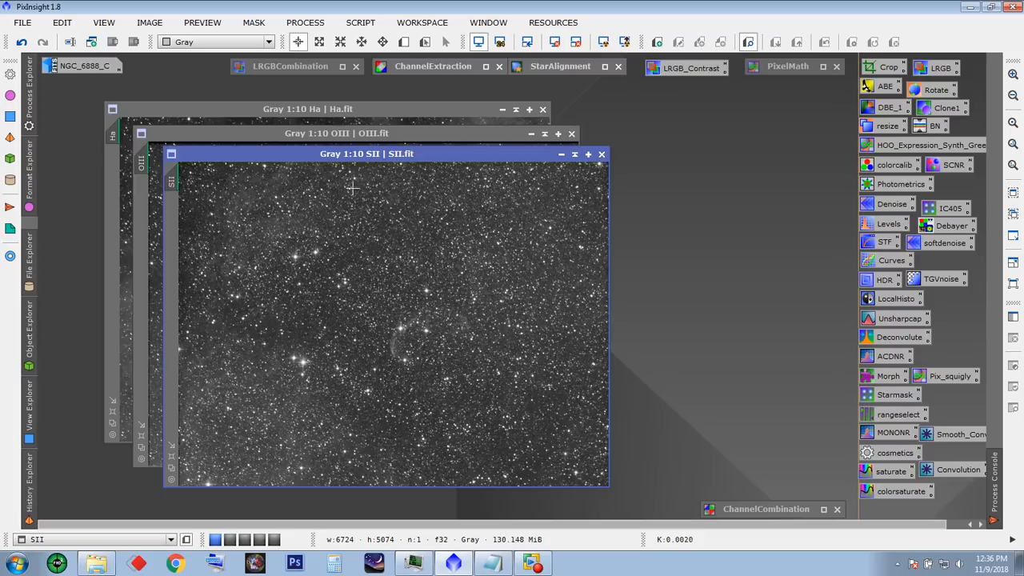
- Compare the nebula in the OIII, SII and Ha images by placing their windows beside and over each other
left_click_drag(303, 140, 336, 157)
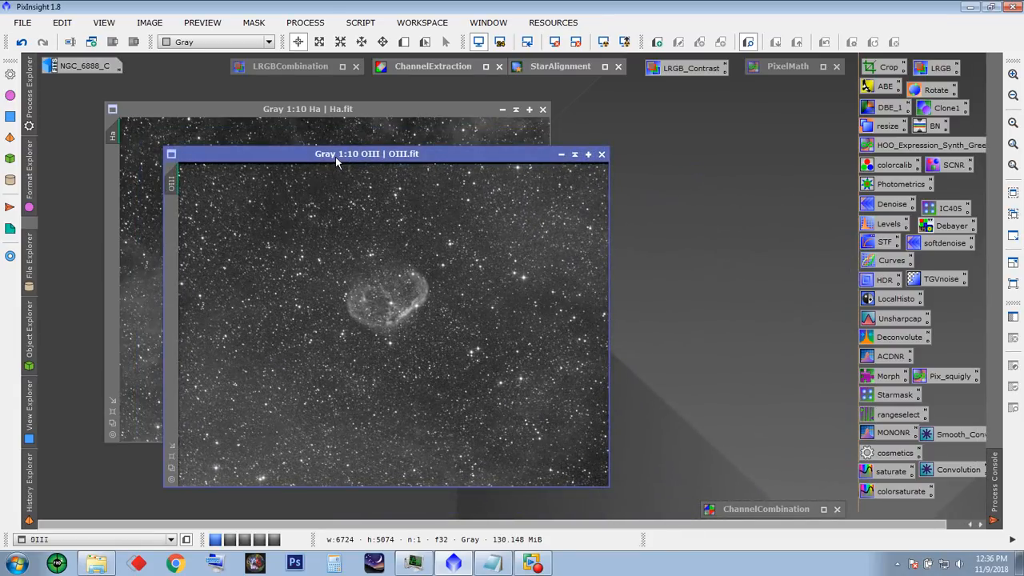
left_click_drag(335, 157, 643, 175)
left_click(345, 160)
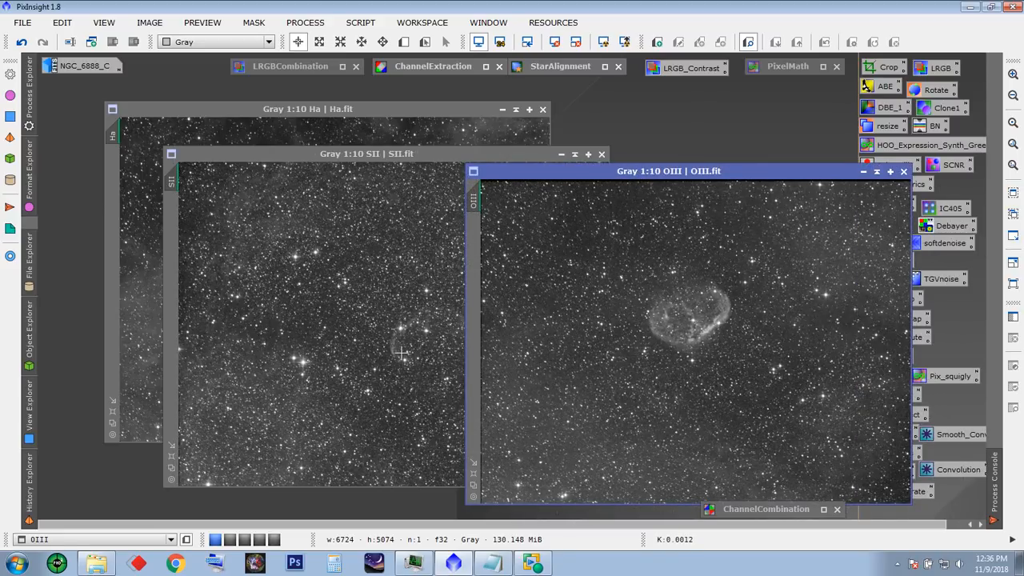
left_click_drag(584, 172, 284, 157)
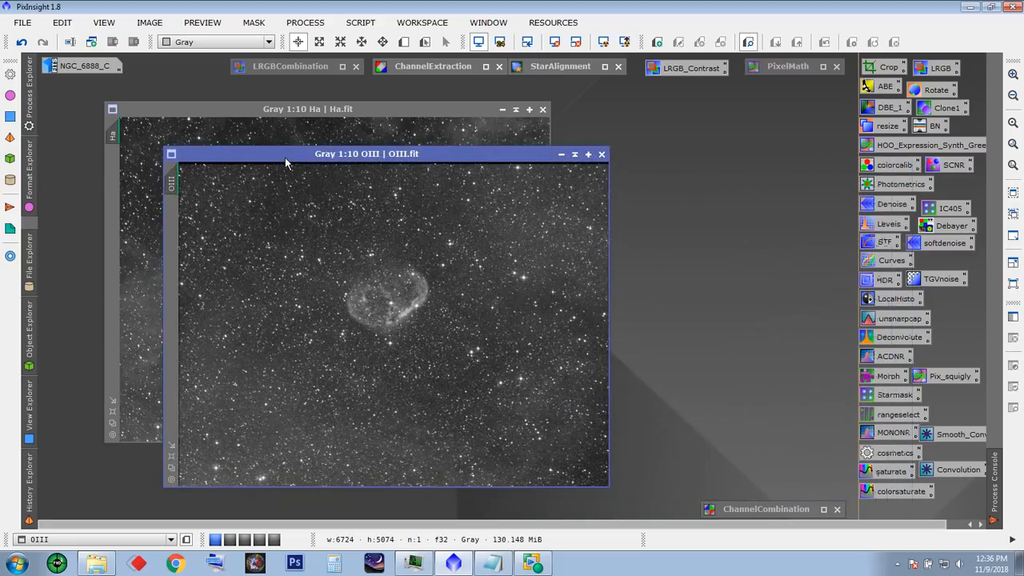
left_click_drag(272, 114, 334, 160)
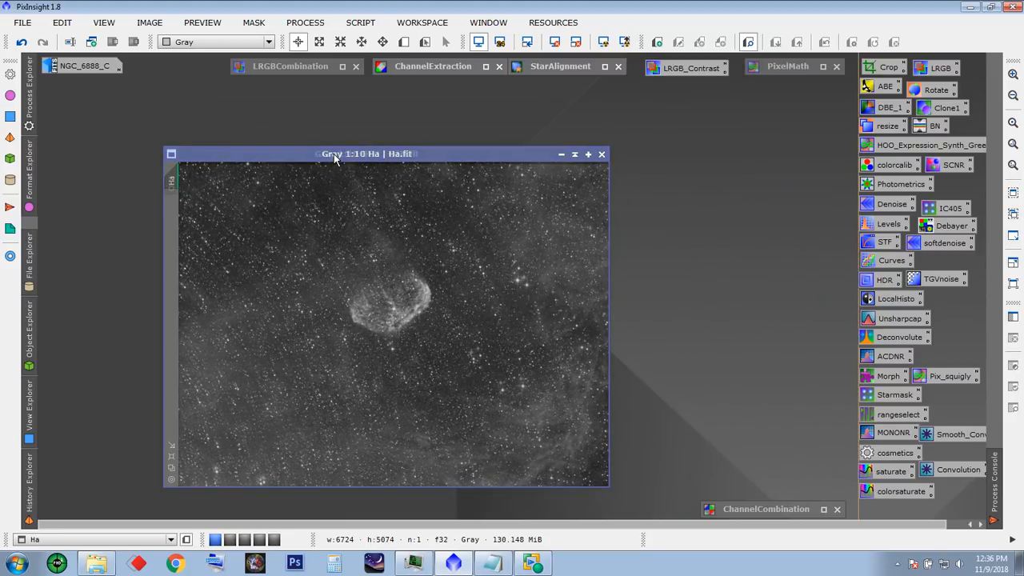
left_click(334, 154)
left_click(333, 156)
left_click(334, 154)
- Arrange the Ha, OIII and SII windows in a cascade with SII in front
left_click_drag(333, 154, 234, 98)
left_click_drag(514, 155, 453, 120)
left_click(566, 227)
left_click_drag(437, 154, 417, 142)
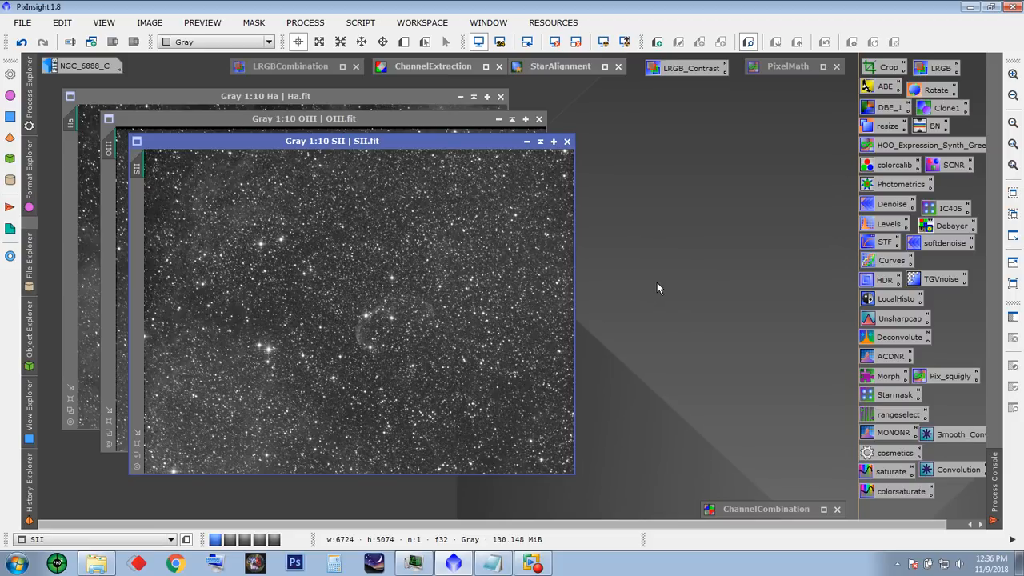
- Restore the NGC_6888_C colour image and place its window in the cascade in front of the SII image
double_click(80, 70)
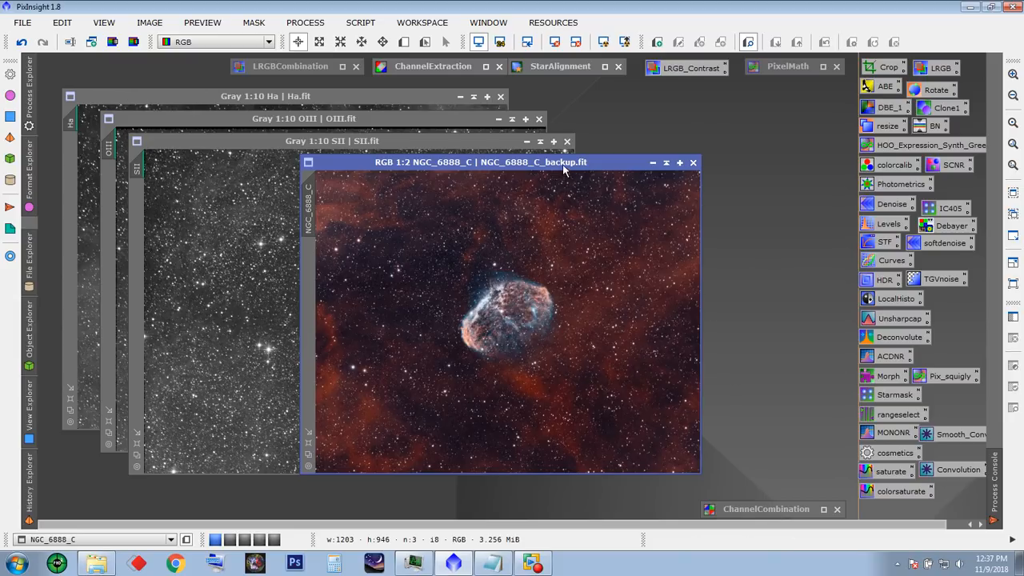
left_click_drag(562, 162, 516, 163)
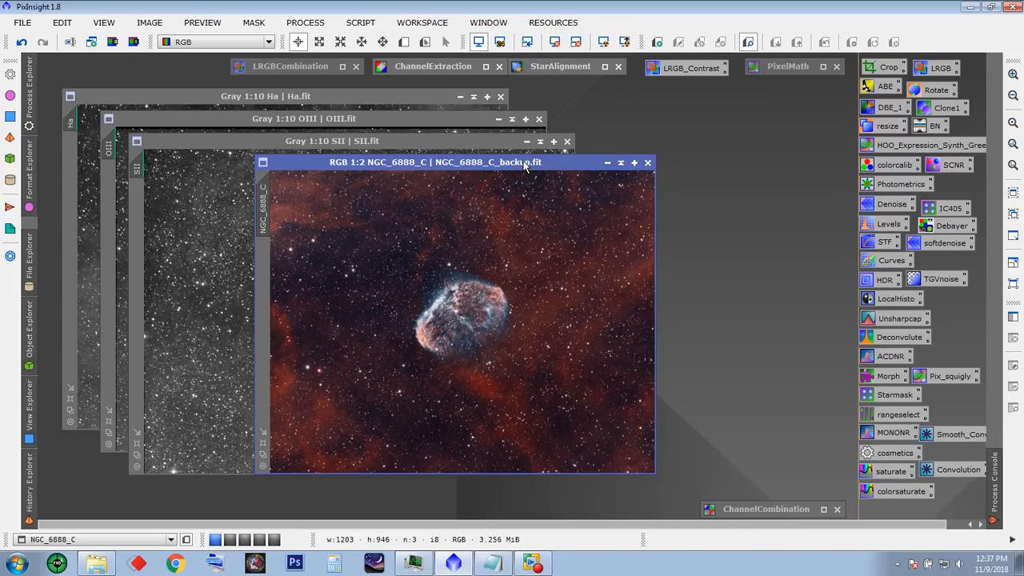
left_click_drag(527, 162, 446, 160)
left_click(438, 163)
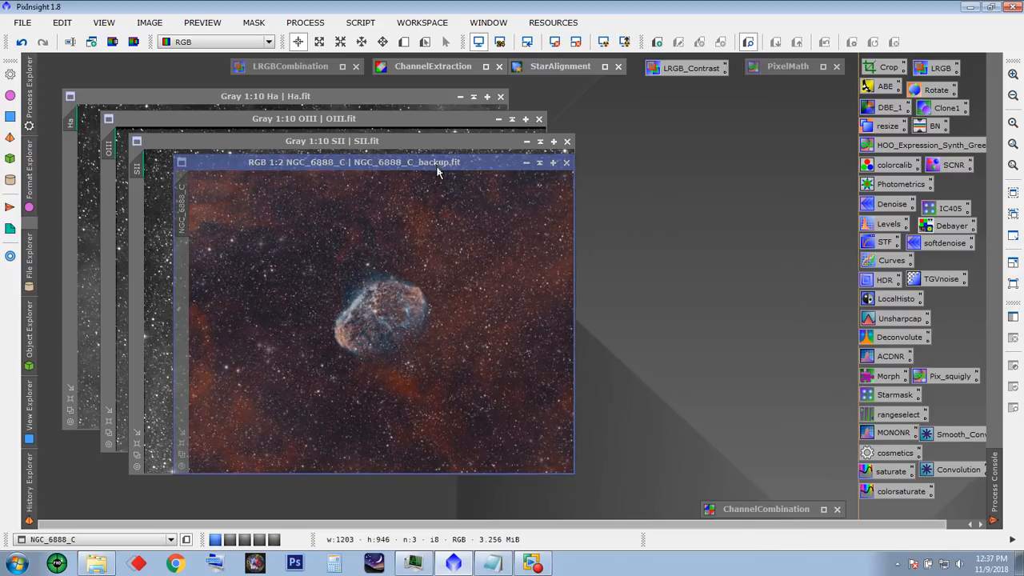
left_click(425, 168)
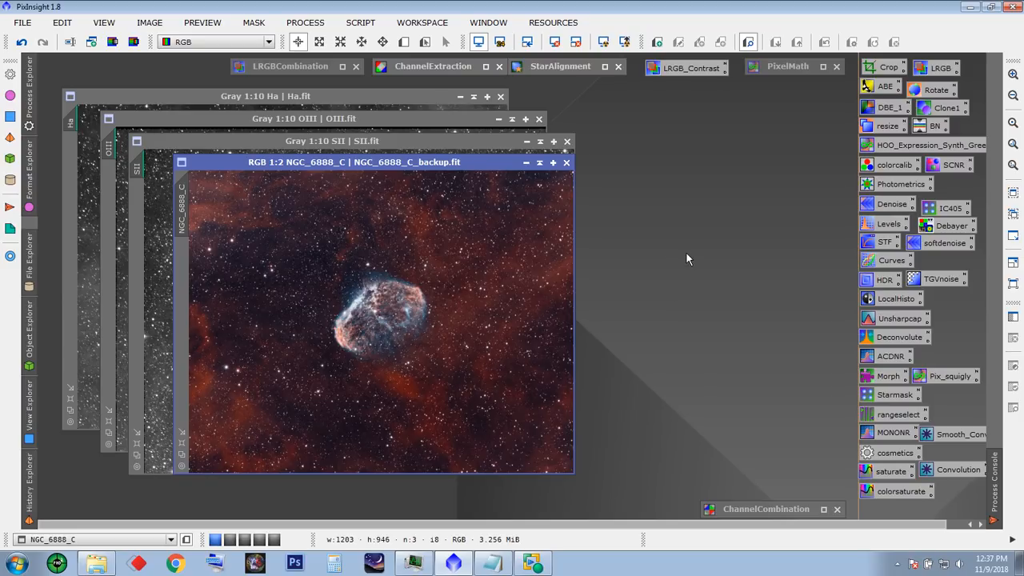
- Compare the NGC_6888_C colour image with the Ha image, first side by side and then laid over it
left_click_drag(389, 168, 412, 179)
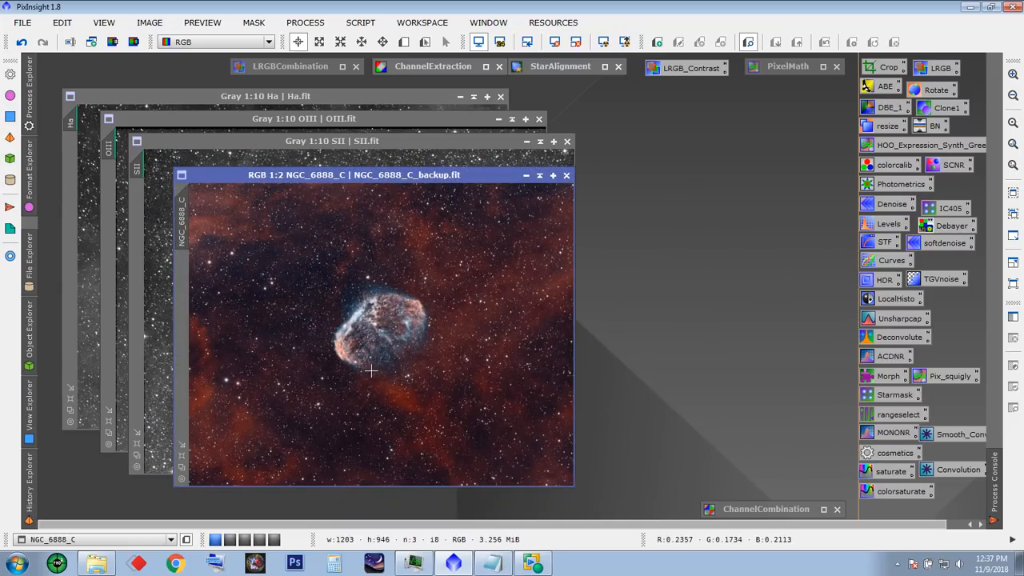
left_click_drag(282, 170, 410, 189)
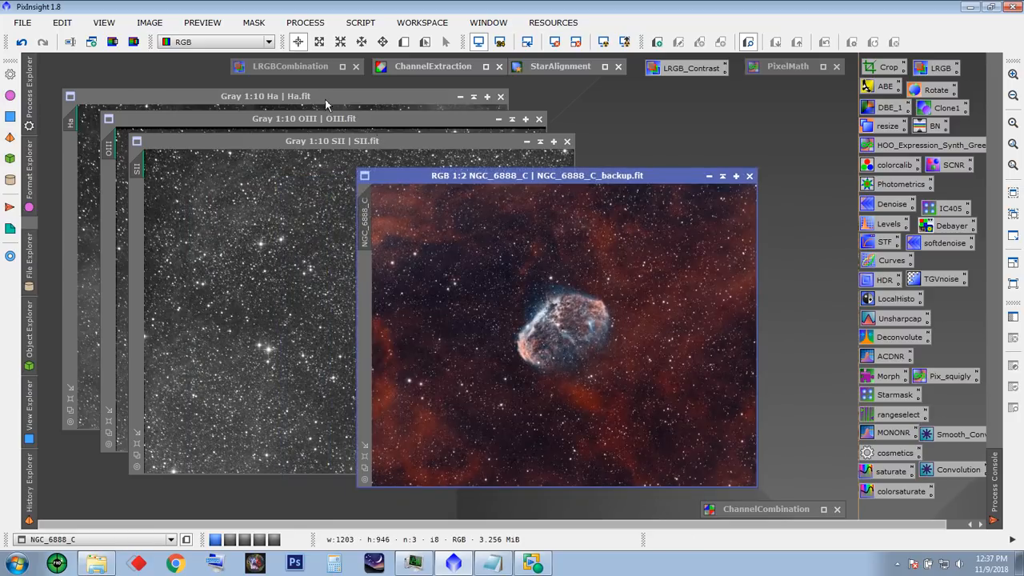
left_click(344, 98)
left_click_drag(563, 172, 679, 170)
left_click_drag(330, 93, 320, 116)
left_click_drag(564, 174, 596, 163)
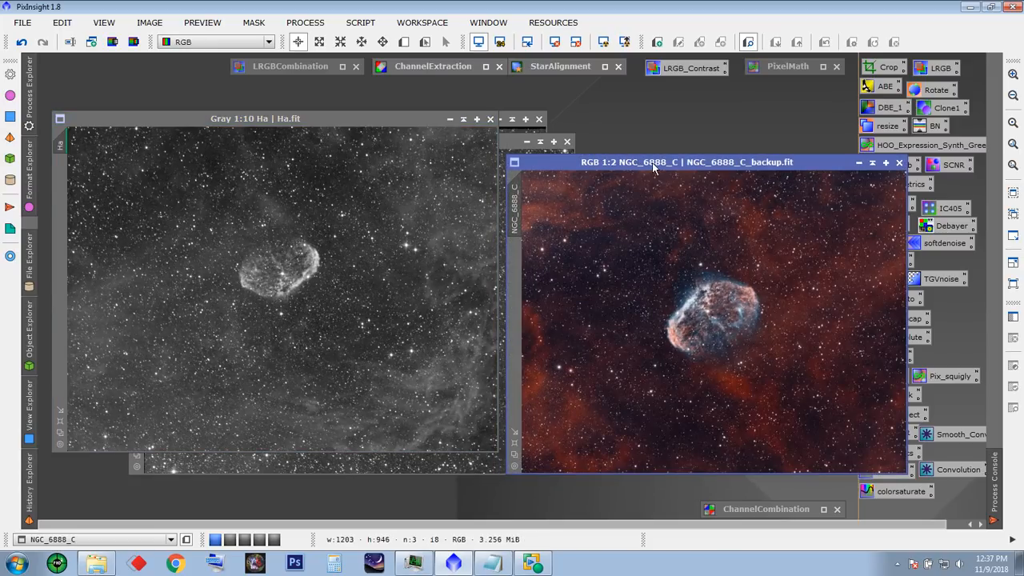
left_click_drag(654, 165, 234, 120)
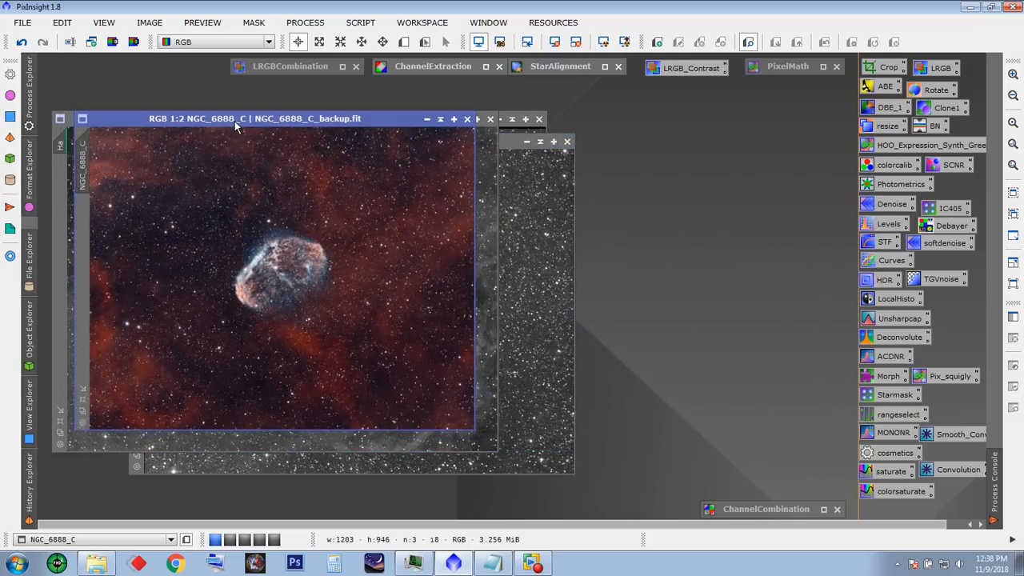
key("ctrl+z")
key("ctrl+y")
- Move the Ha window in front of the SII window and place the NGC_6888_C image in front of Ha
left_click_drag(234, 121, 634, 179)
left_click_drag(491, 176, 645, 181)
left_click_drag(342, 122, 439, 157)
left_click_drag(708, 180, 257, 188)
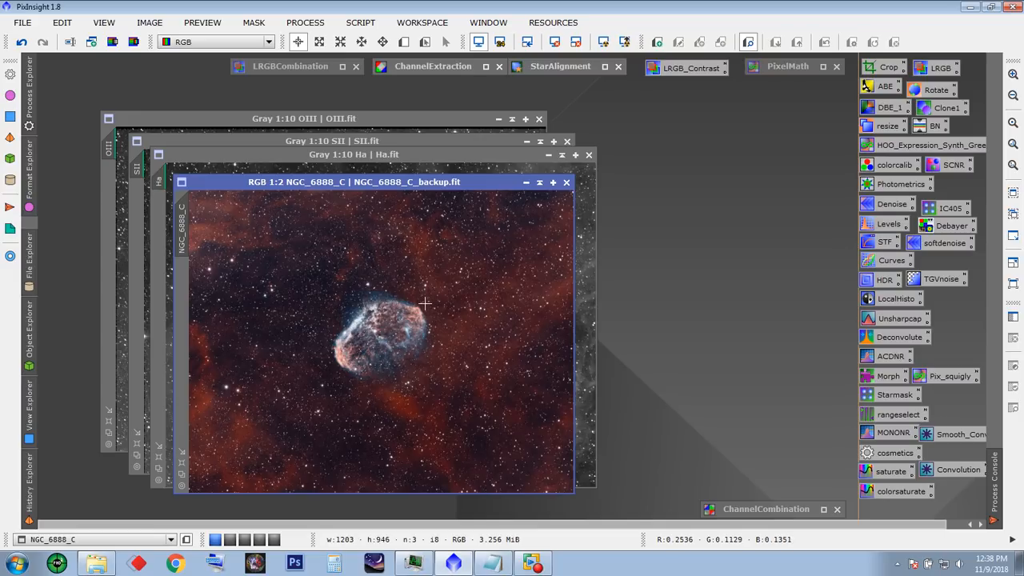
left_click_drag(395, 183, 395, 177)
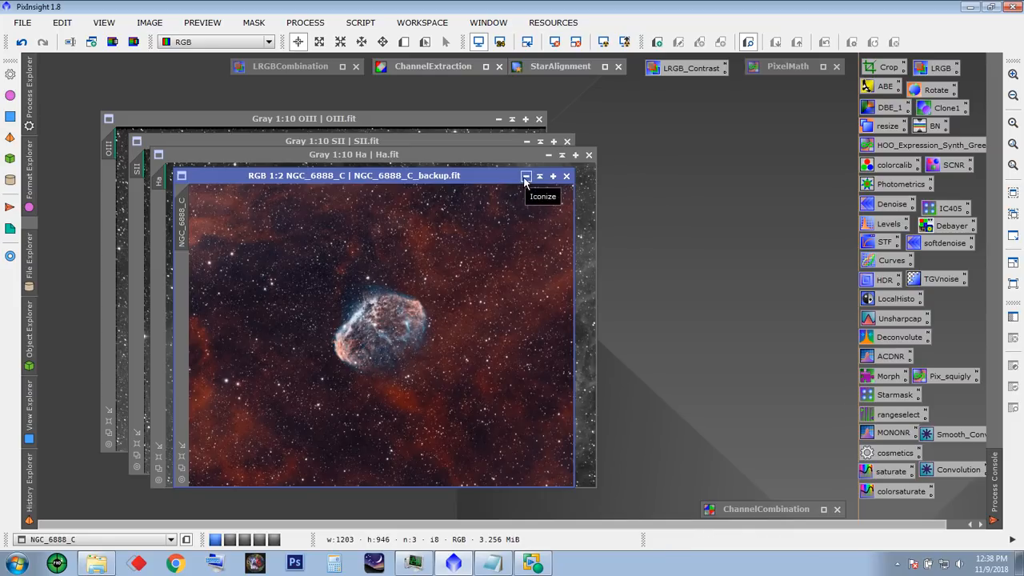
- Iconize the NGC_6888_C image to offset the Ha window below SII's title bar, and restore it just below Ha's title bar
left_click(524, 176)
left_click_drag(287, 159, 293, 172)
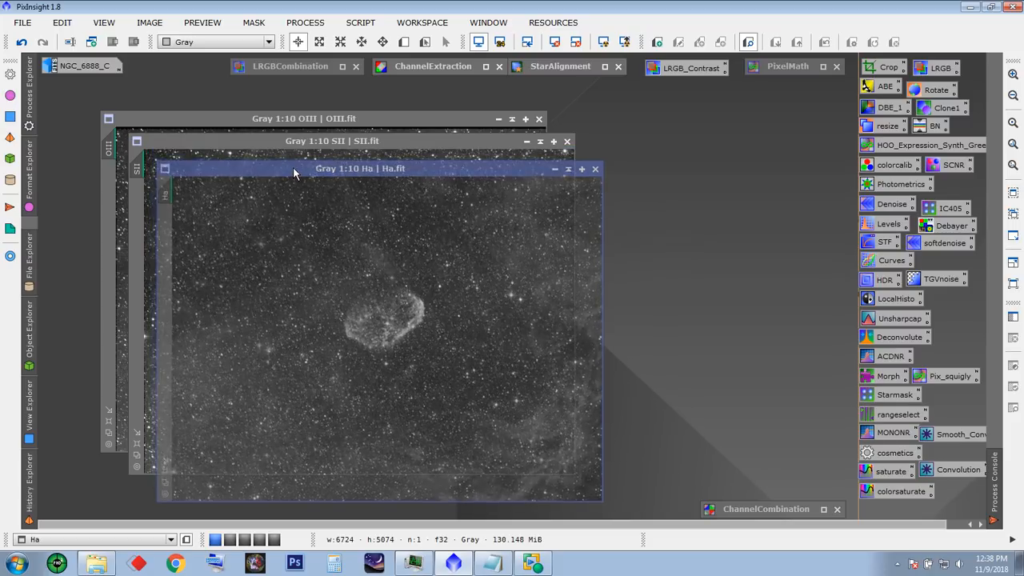
double_click(84, 66)
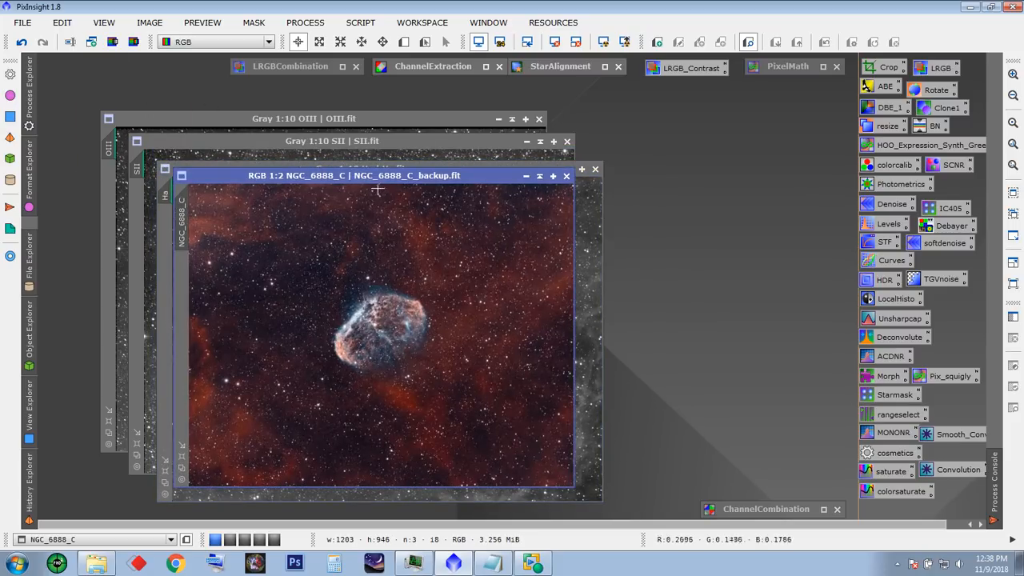
left_click_drag(373, 177, 403, 191)
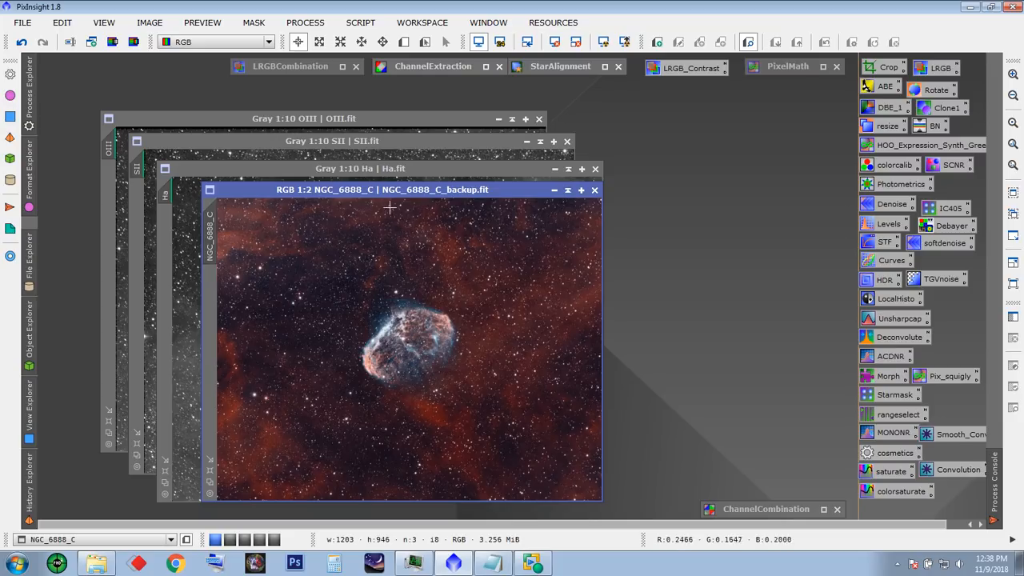
left_click_drag(391, 192, 415, 202)
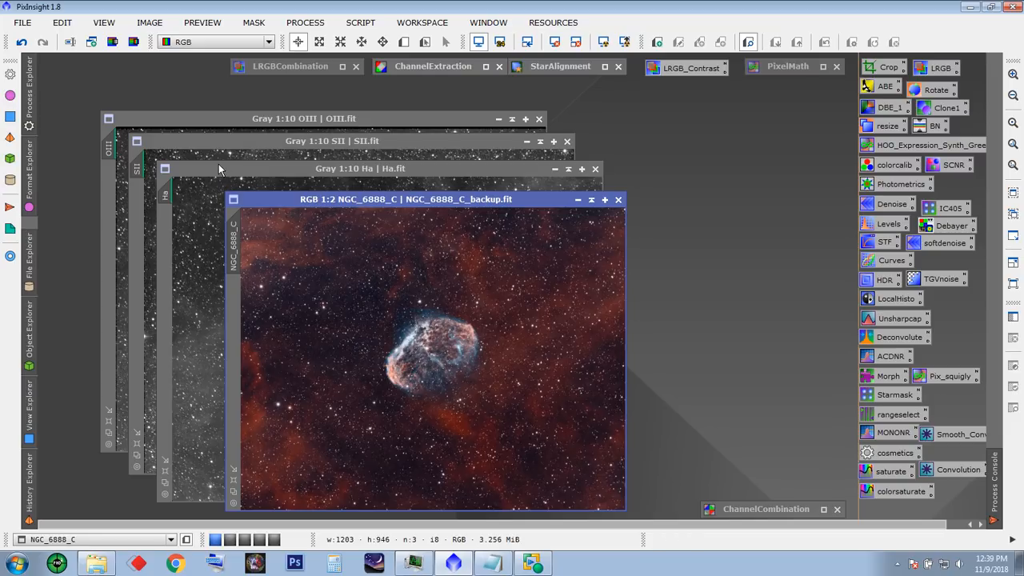
left_click_drag(435, 200, 419, 190)
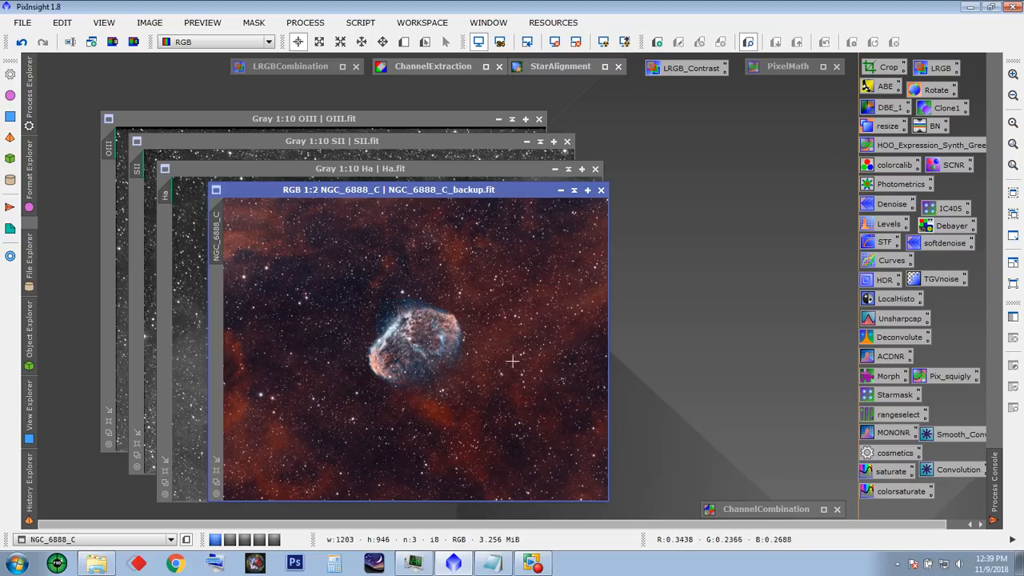
left_click_drag(421, 195, 457, 215)
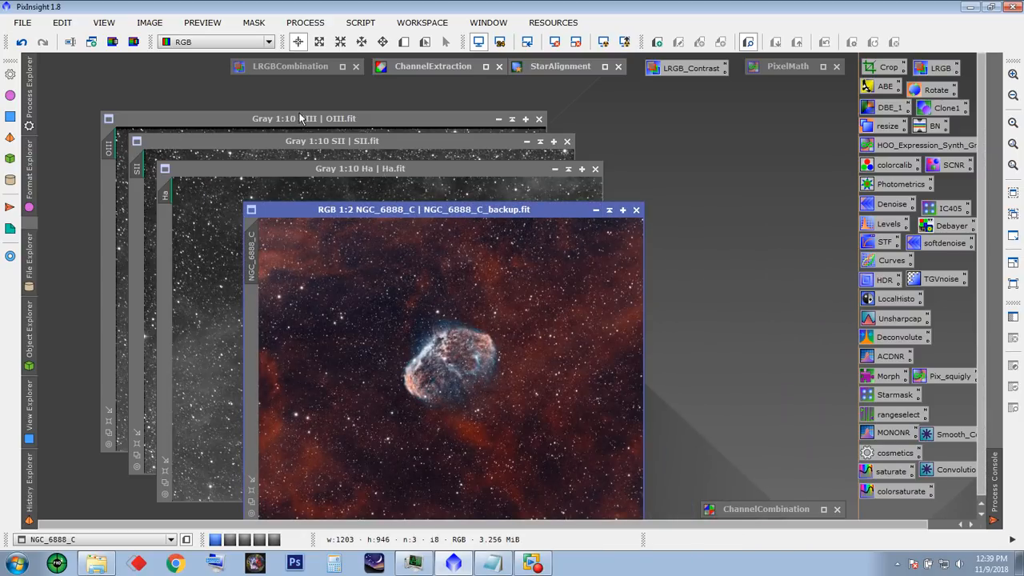
left_click_drag(418, 209, 377, 190)
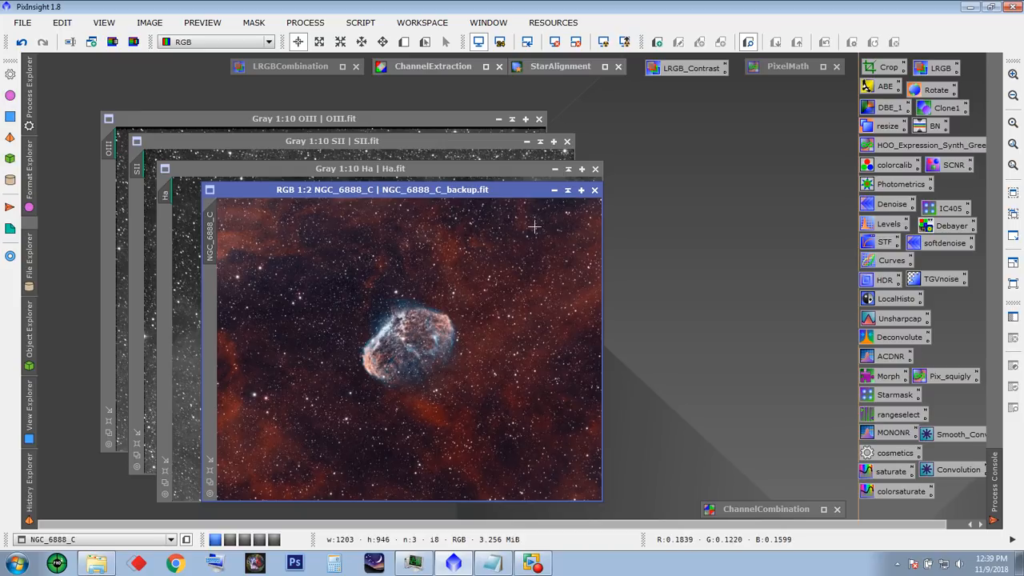
- Reposition the NGC_6888_C colour image just below the Ha window's title bar and iconize it
left_click_drag(506, 189, 534, 216)
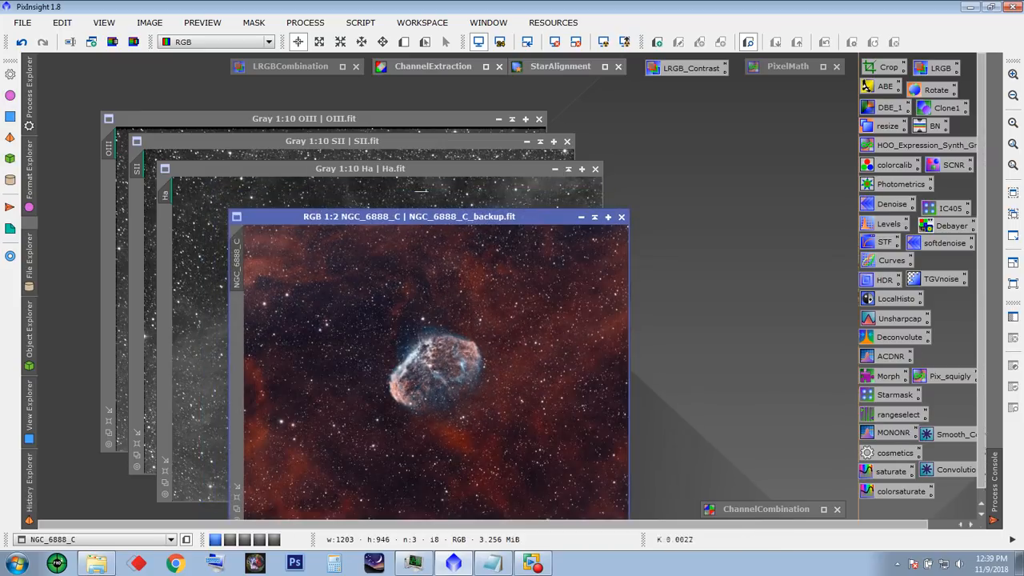
left_click_drag(400, 216, 361, 190)
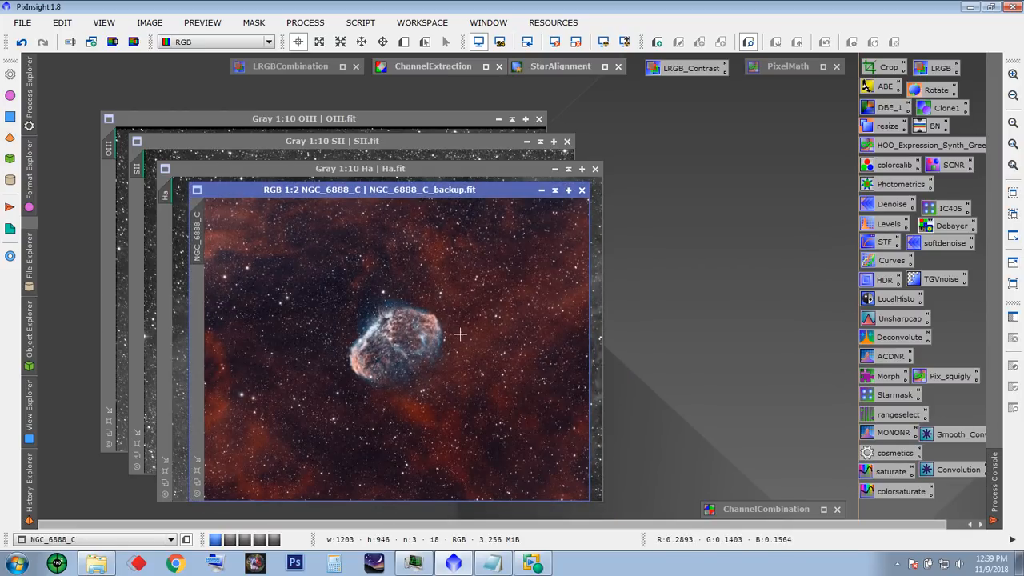
left_click(541, 191)
- Open StarAlignment beside the image windows and choose the NGC_6888_C view as its reference image
double_click(559, 67)
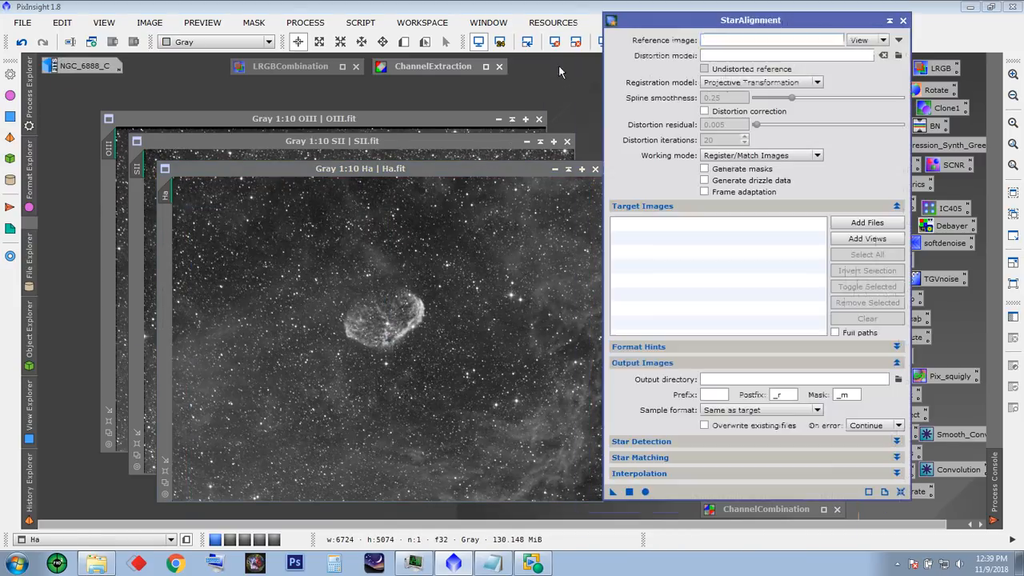
left_click_drag(714, 20, 787, 29)
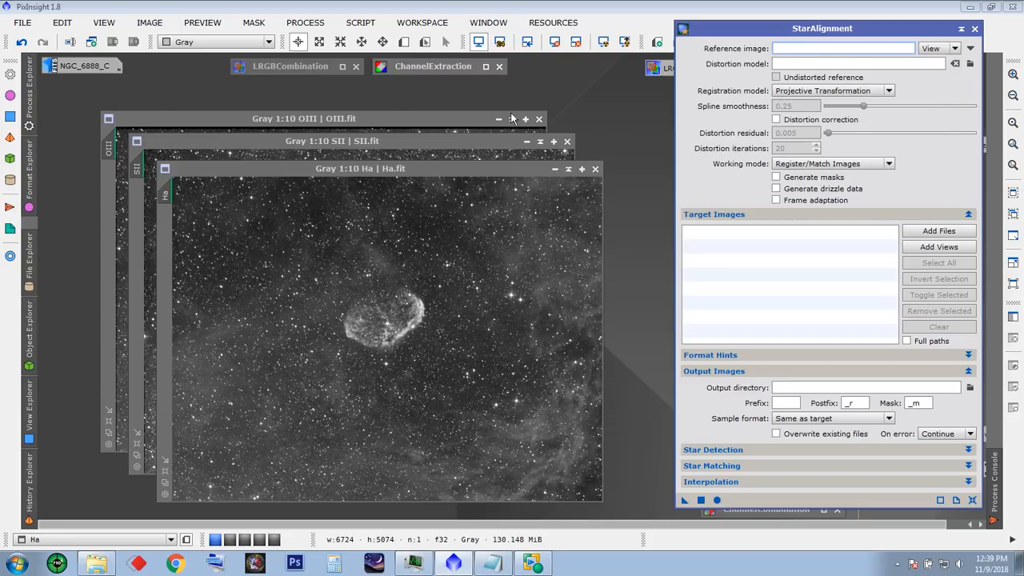
left_click(956, 49)
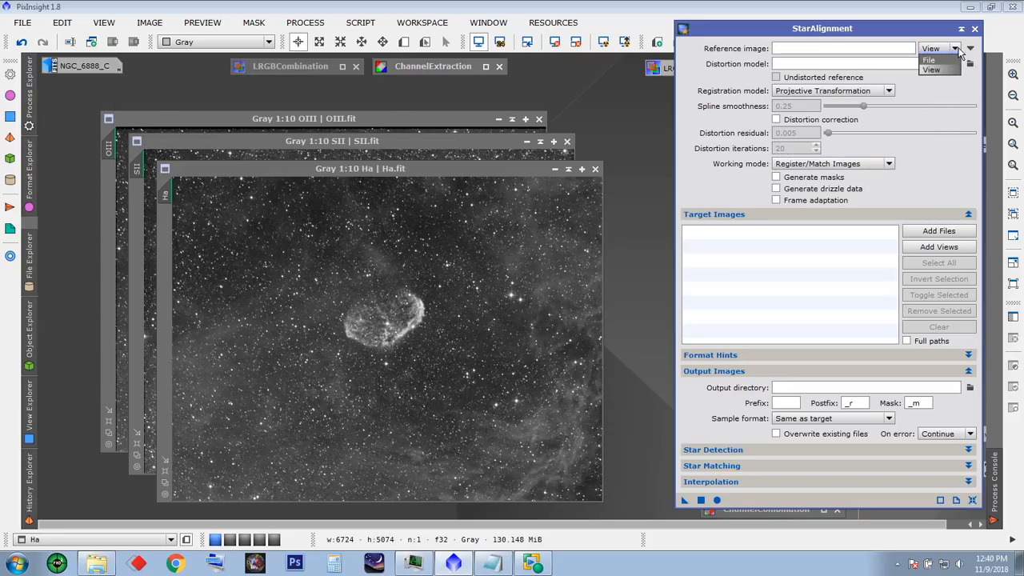
left_click(939, 94)
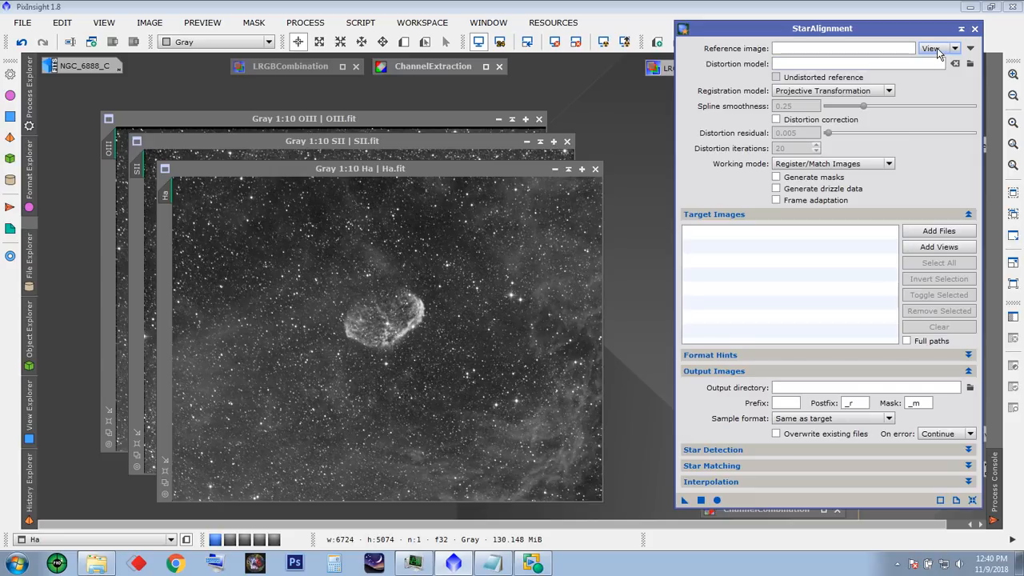
left_click(970, 49)
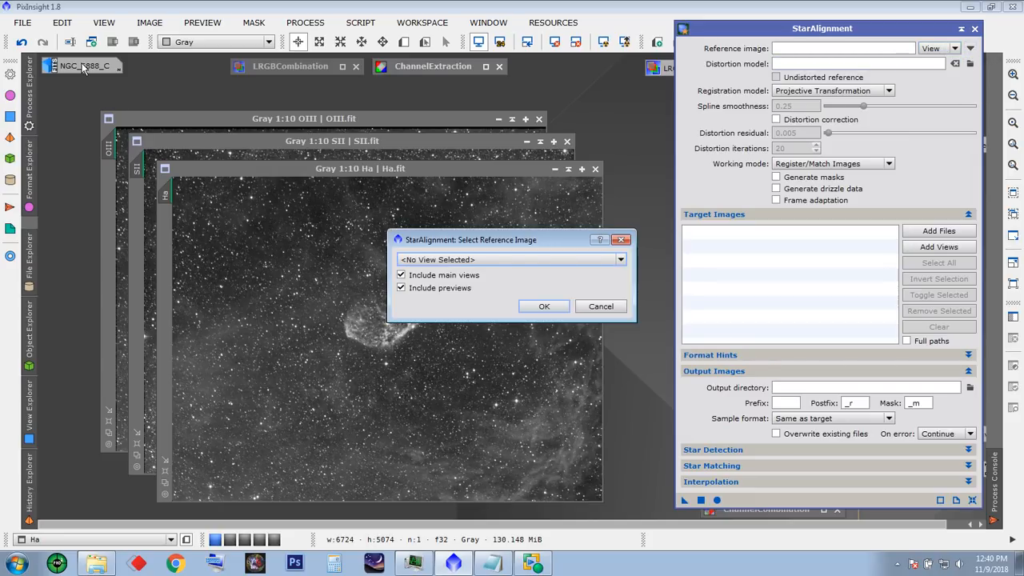
left_click(621, 260)
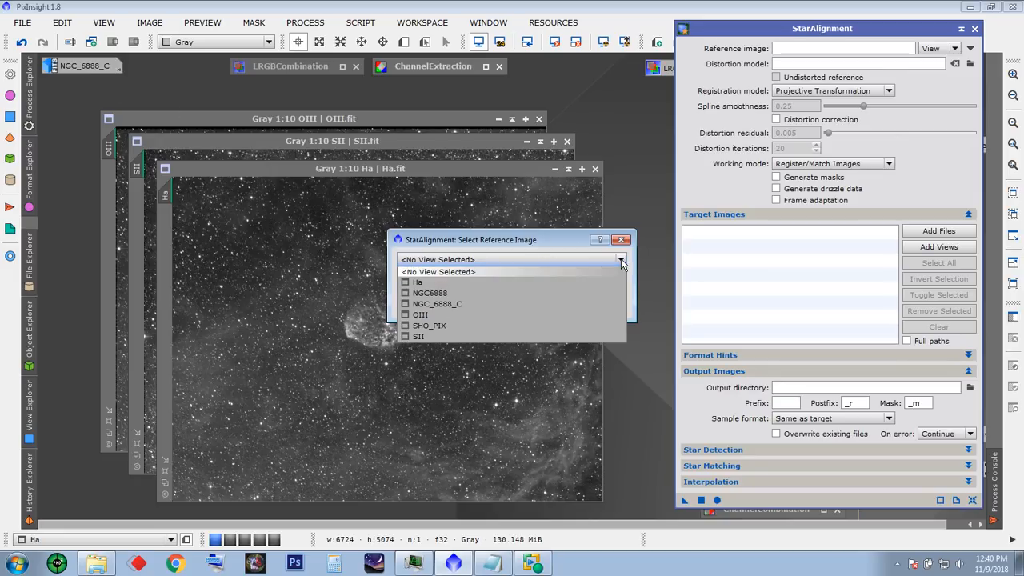
left_click(450, 305)
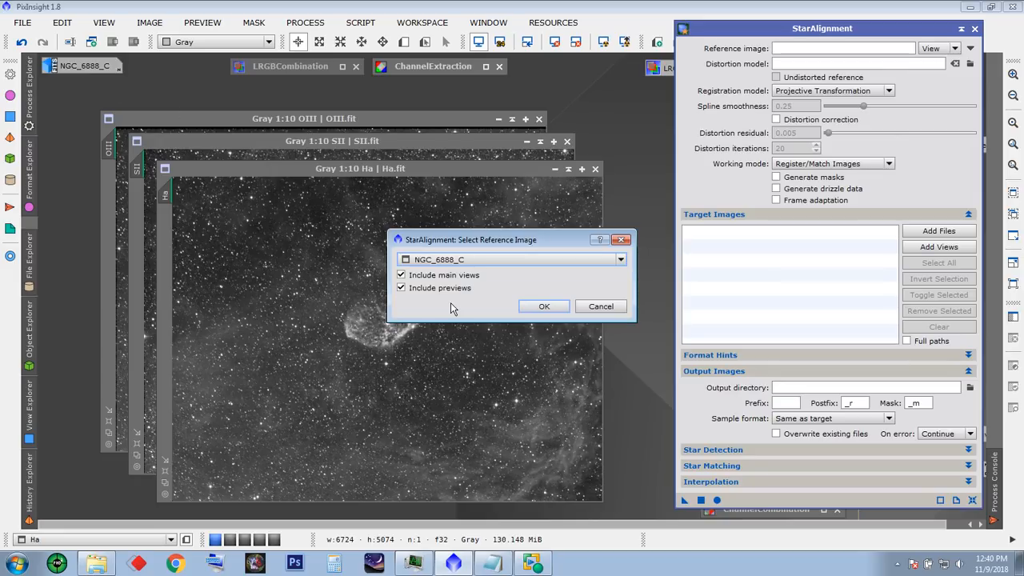
mouse_move(445, 266)
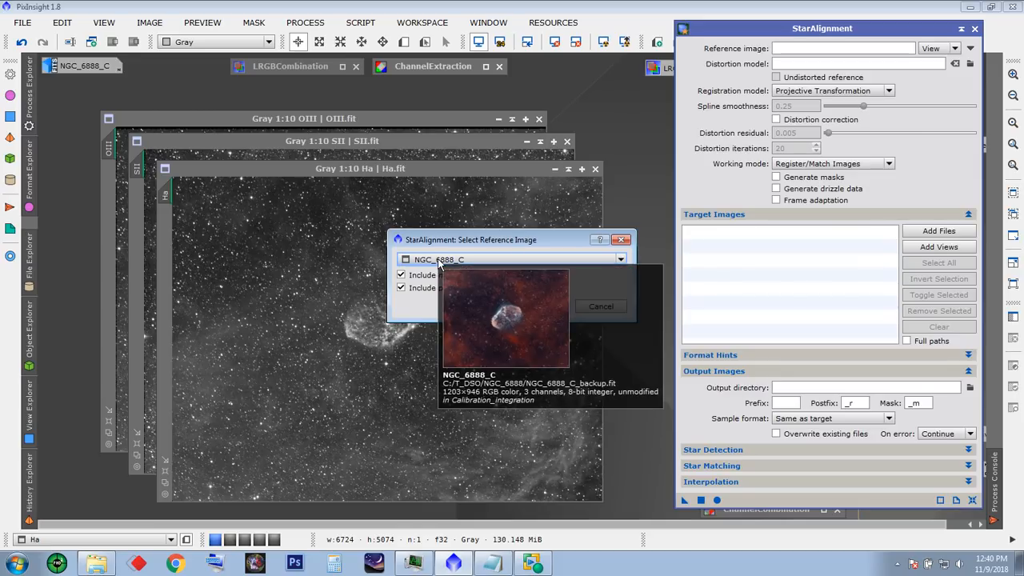
left_click(534, 306)
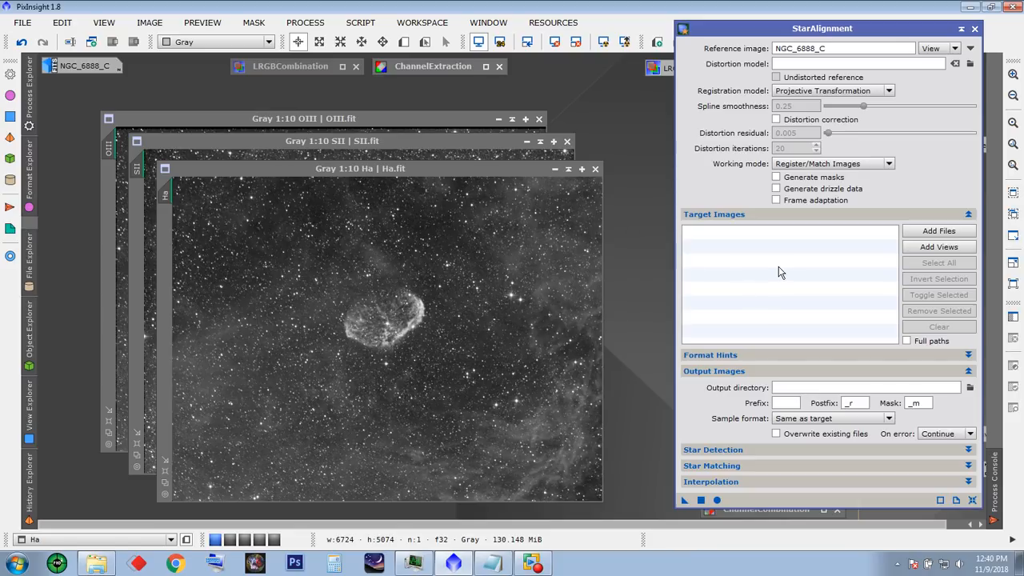
- Add the Ha, OIII and SII views as the StarAlignment target images
left_click(943, 248)
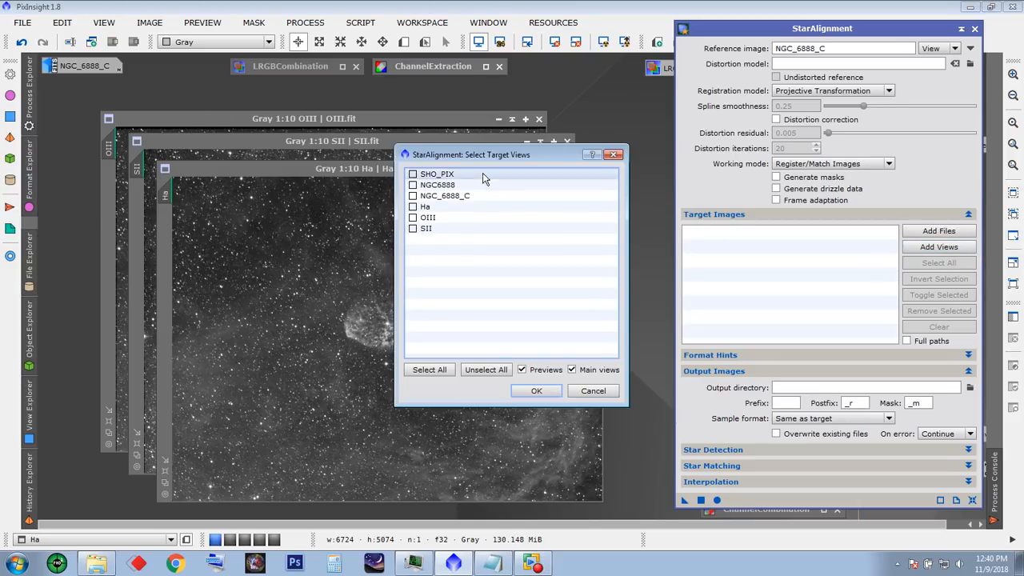
left_click_drag(480, 155, 356, 160)
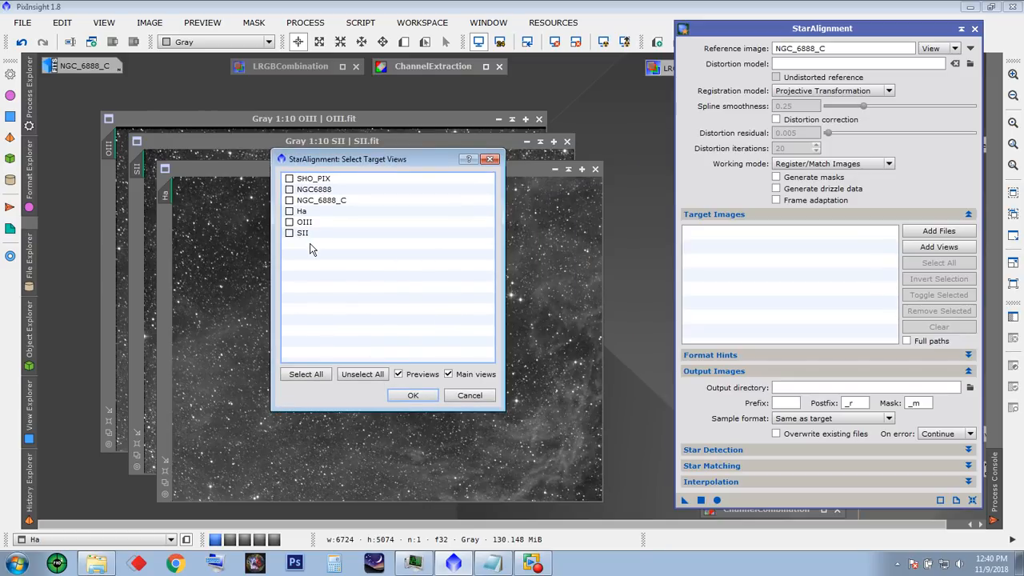
left_click(291, 212)
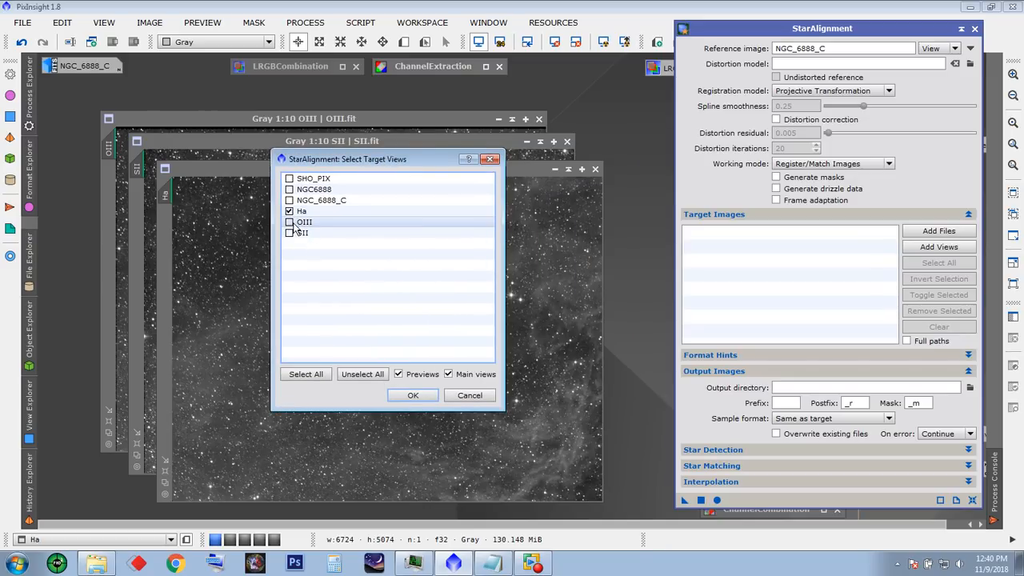
left_click(290, 223)
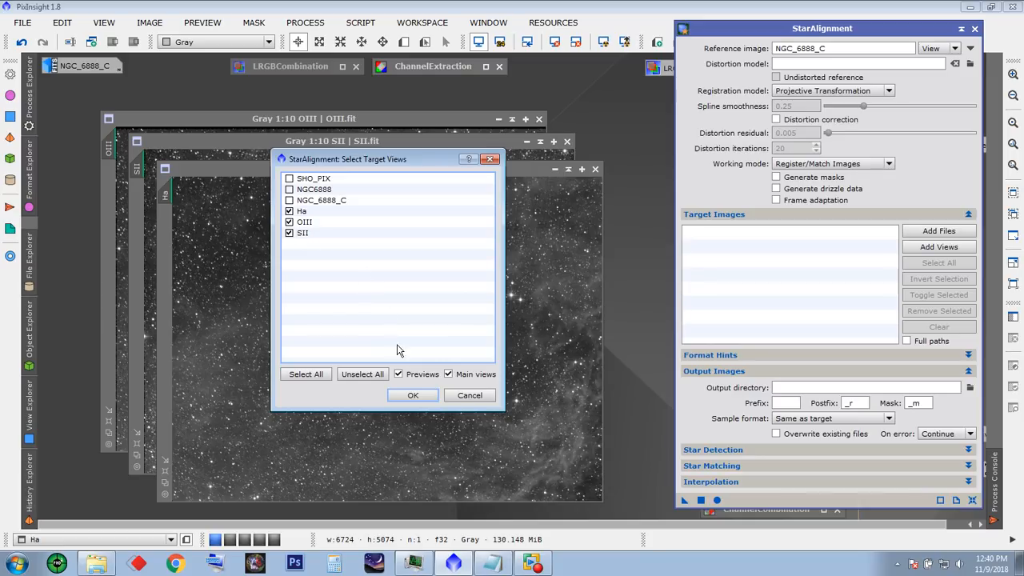
left_click(413, 396)
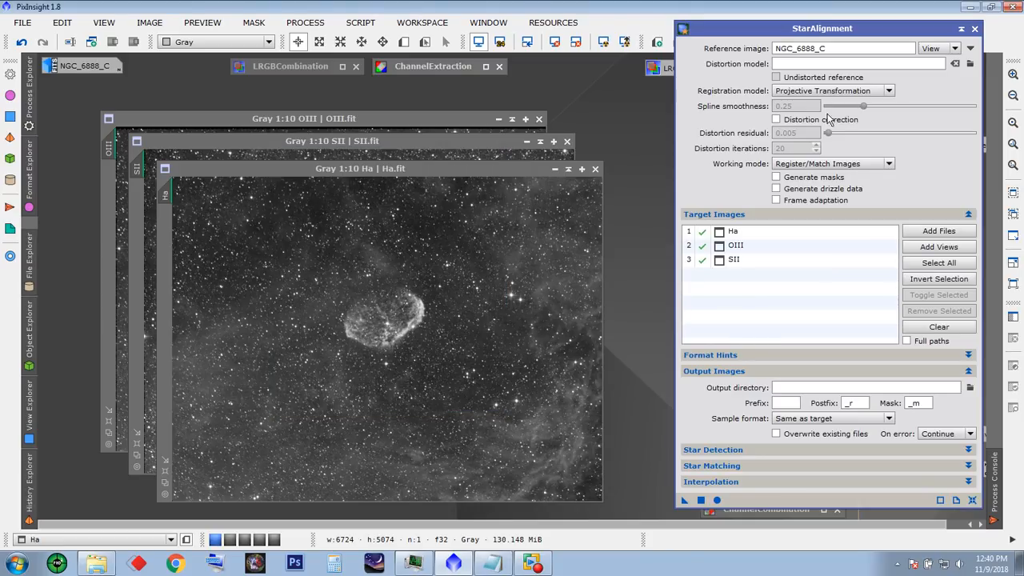
left_click_drag(808, 35, 810, 25)
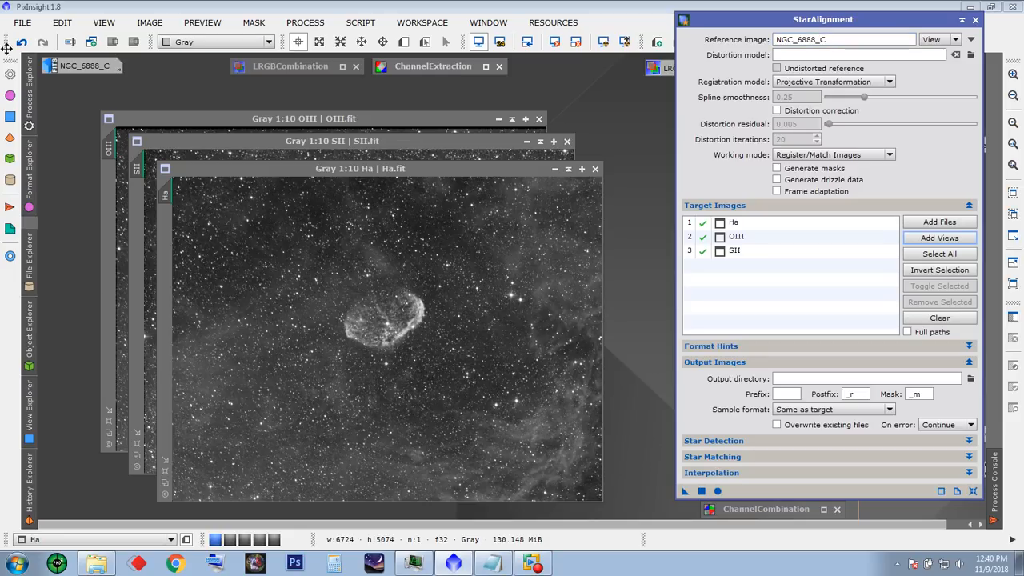
- Restore the NGC_6888_C image, move it off the Ha window, run StarAlignment globally on the target views and collapse the tool
double_click(86, 66)
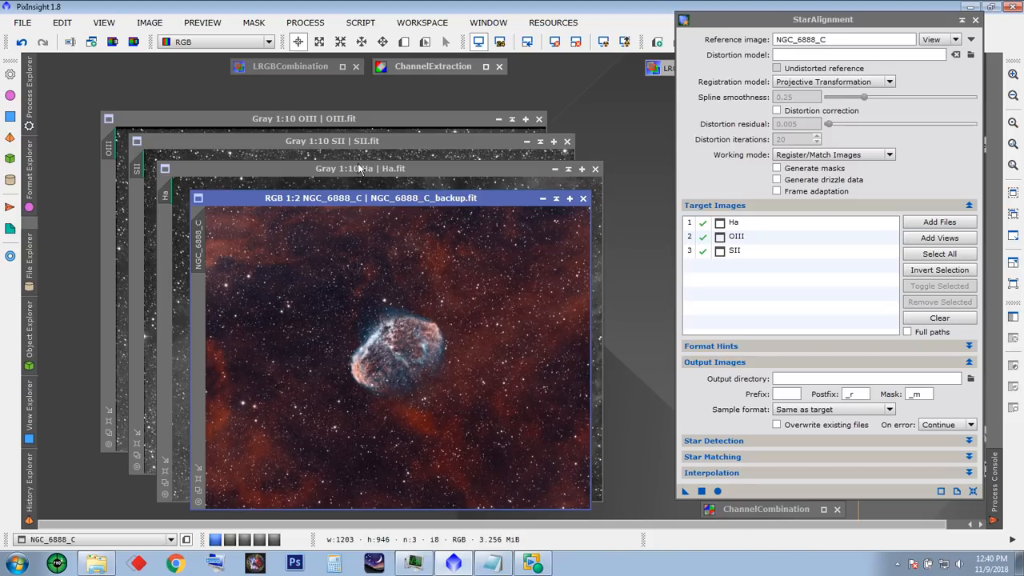
left_click_drag(379, 200, 242, 92)
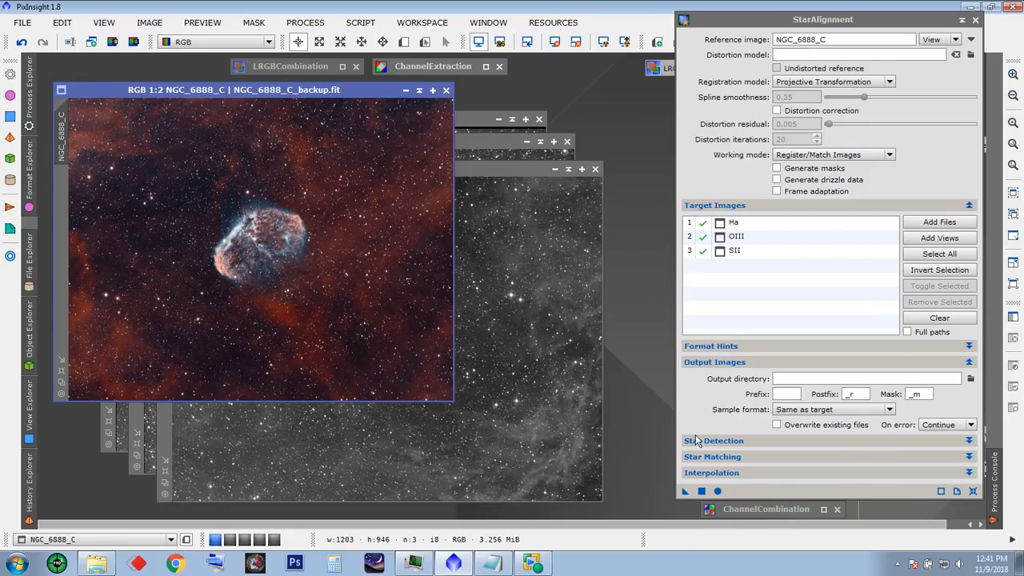
left_click(719, 493)
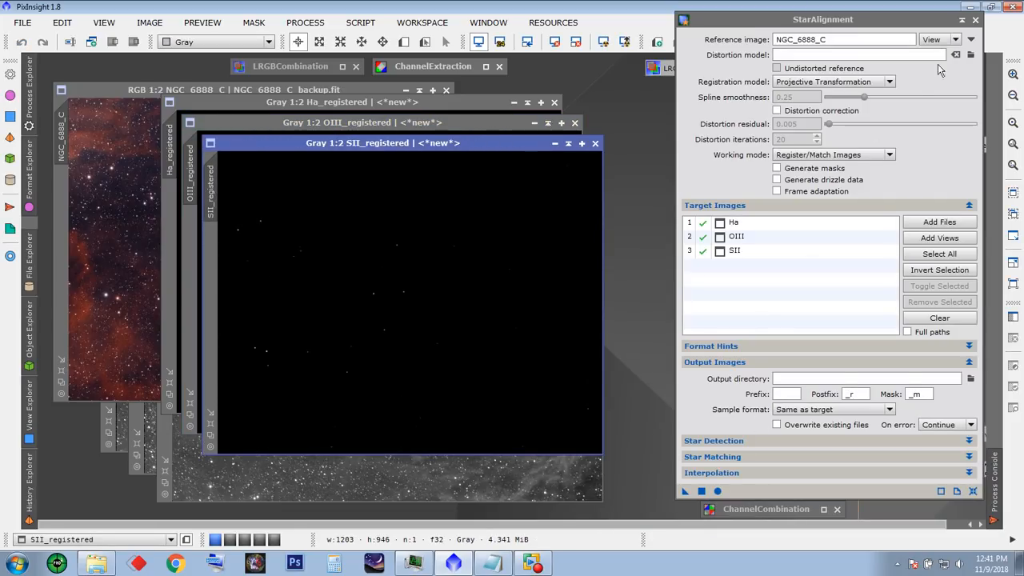
left_click(961, 22)
left_click(962, 21)
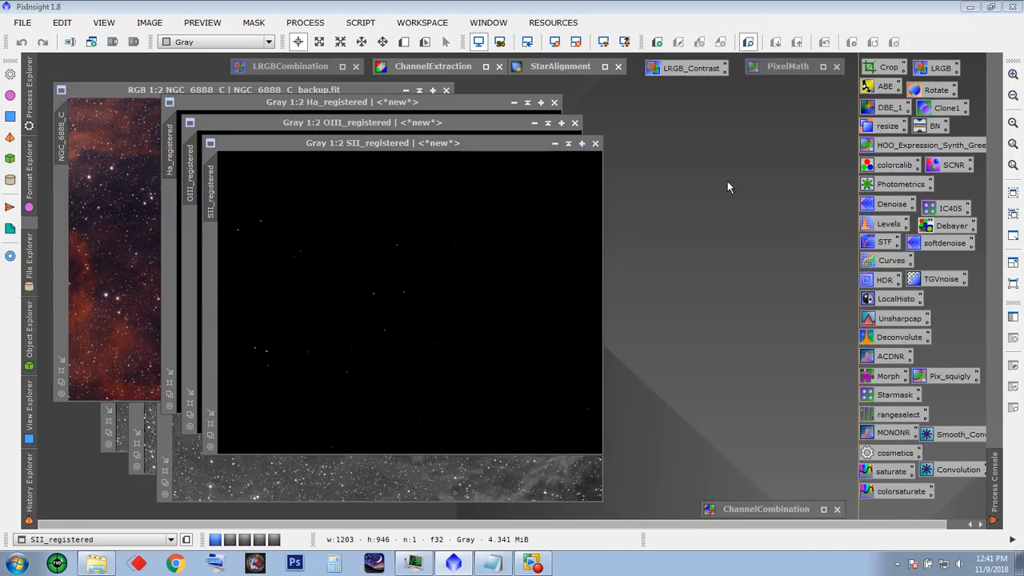
- Close the original unregistered Ha, SII and OIII images
left_click(421, 467)
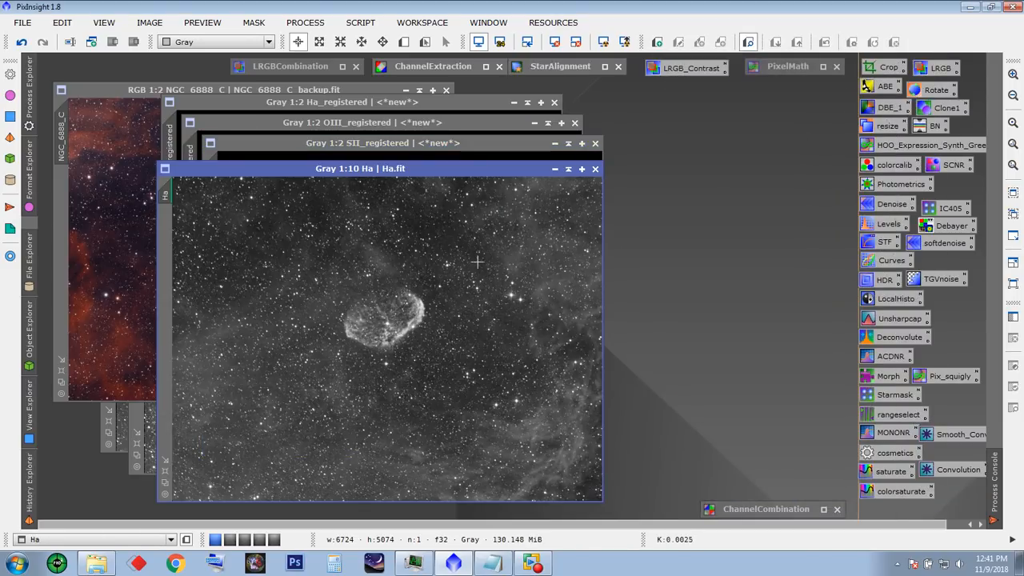
left_click_drag(435, 169, 461, 177)
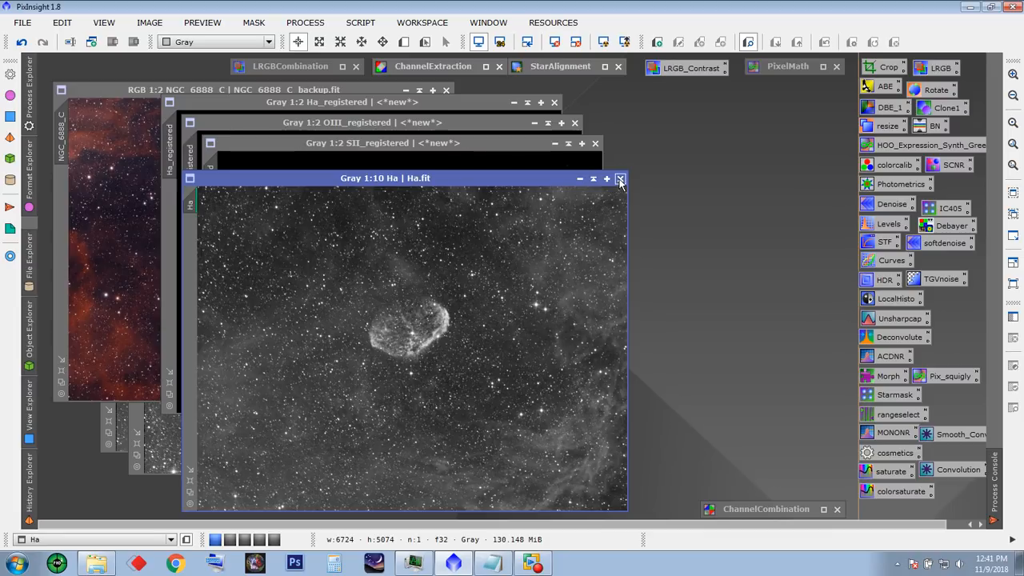
left_click(619, 177)
left_click(410, 458)
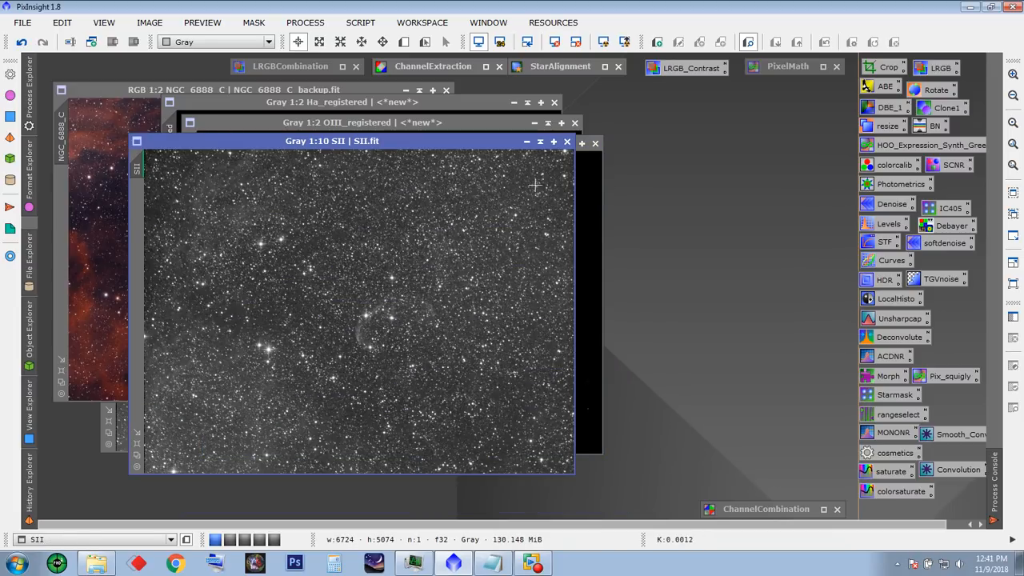
left_click(567, 142)
left_click(156, 444)
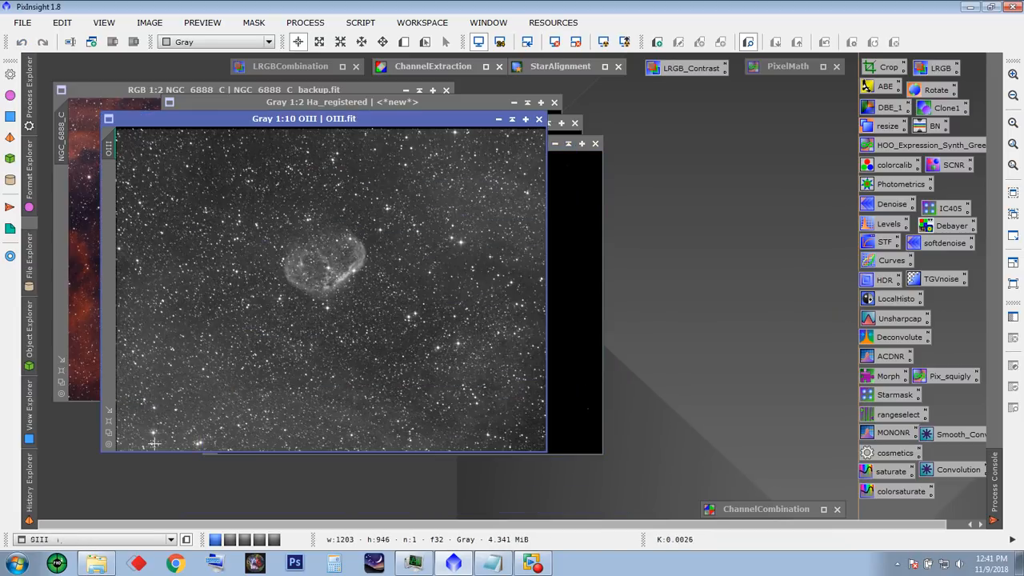
left_click(538, 119)
- Arrange SII_registered and the NGC_6888_C colour image side by side and apply an automatic screen stretch to SII_registered
left_click_drag(378, 142, 387, 154)
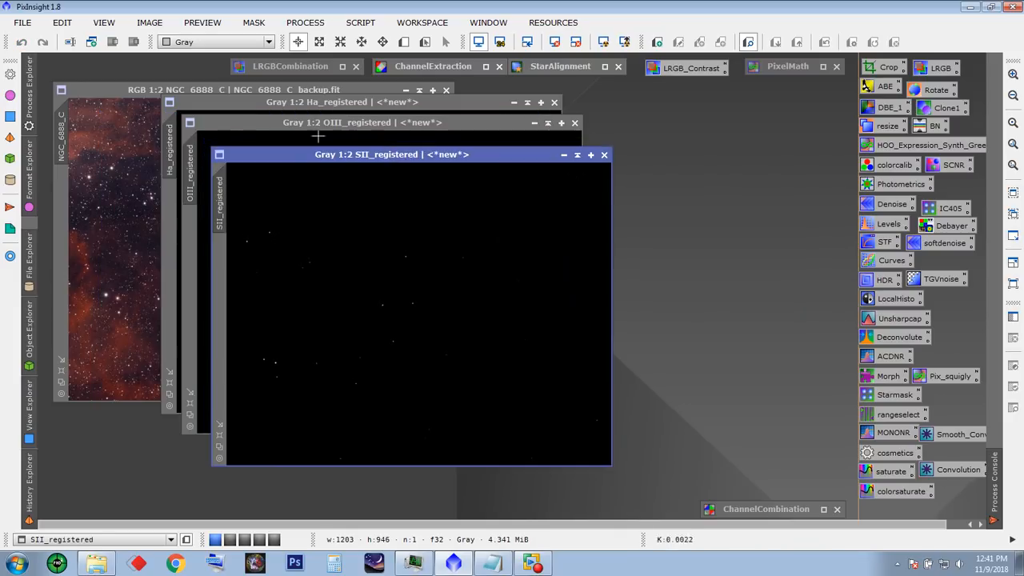
left_click_drag(114, 95, 566, 106)
left_click_drag(378, 156, 220, 139)
left_click_drag(564, 106, 533, 144)
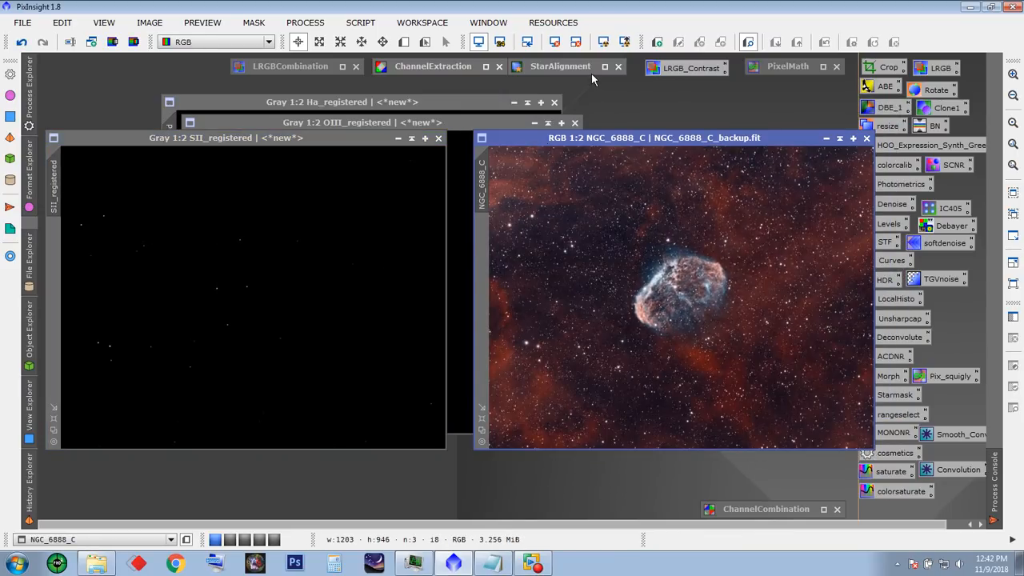
left_click(481, 433)
left_click(55, 432)
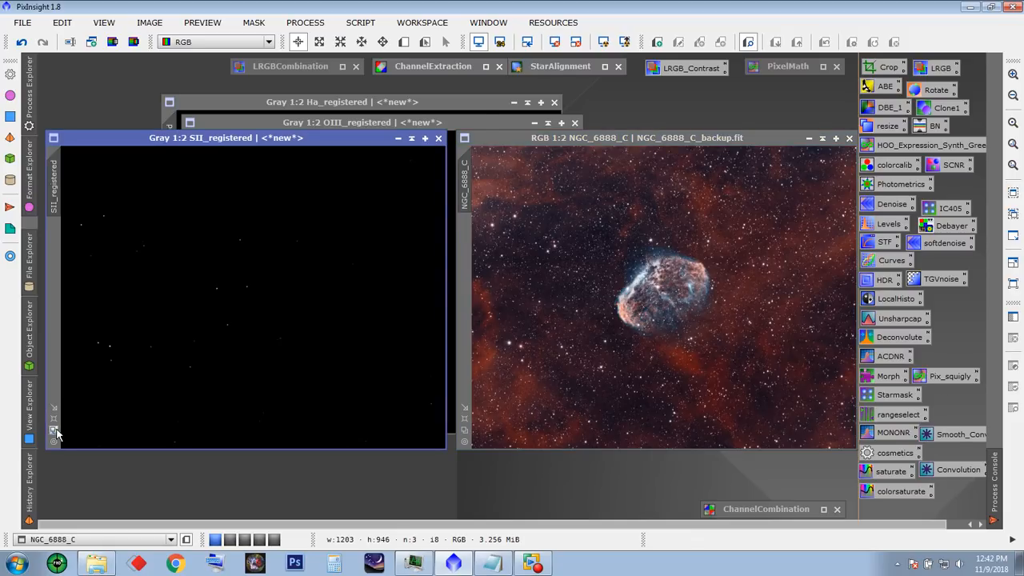
left_click(603, 42)
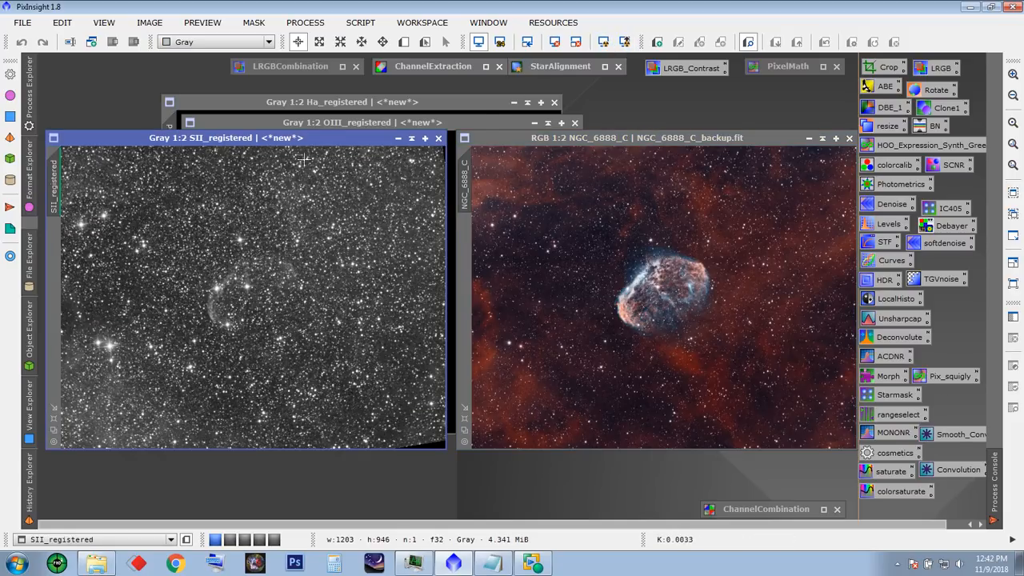
- Lay SII_registered exactly over the NGC_6888_C image to check their star alignment, and move it away below the OIII_registered image
left_click_drag(557, 144, 557, 156)
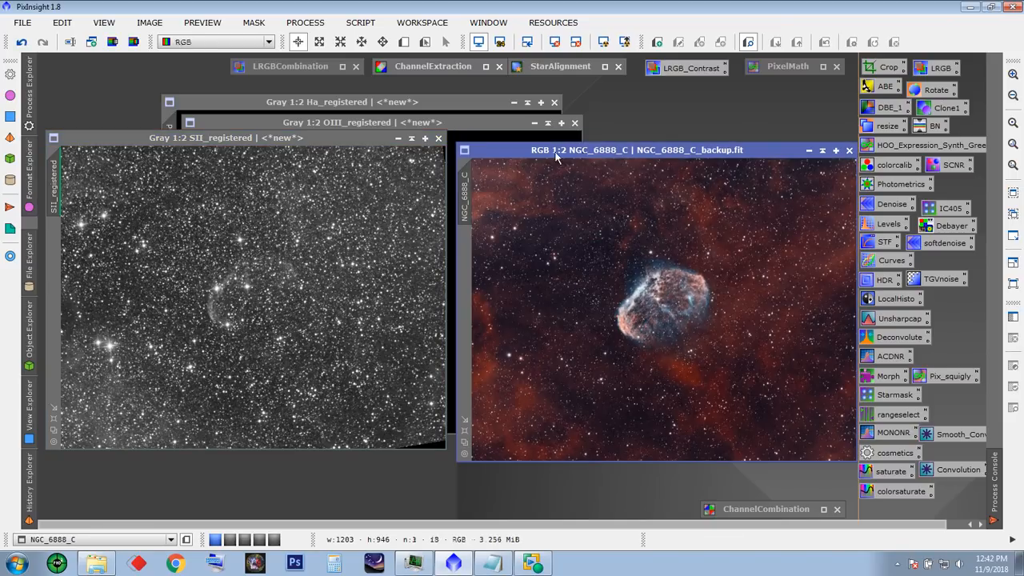
left_click_drag(249, 137, 662, 148)
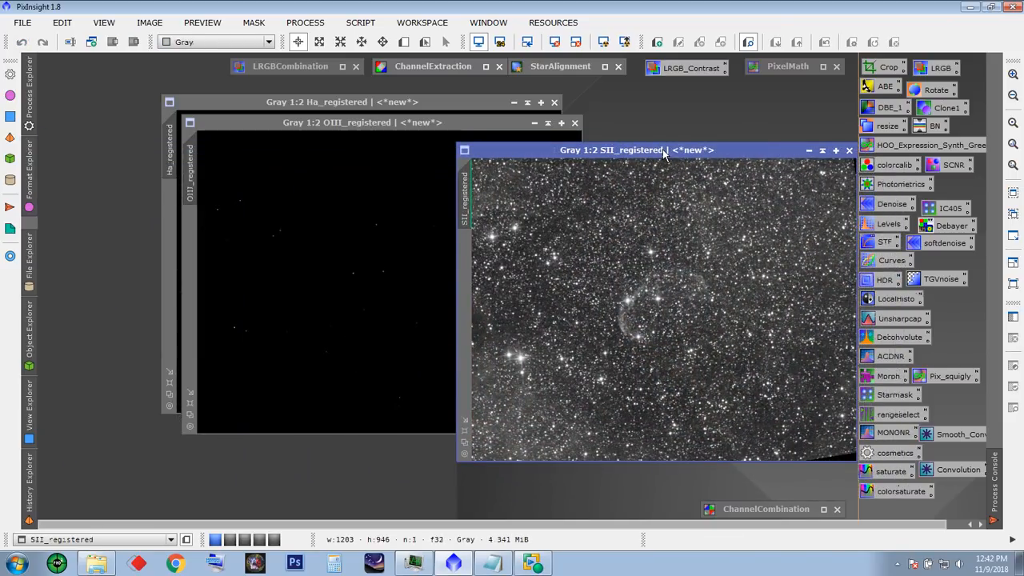
left_click(663, 149)
left_click(663, 149)
left_click_drag(663, 149, 279, 402)
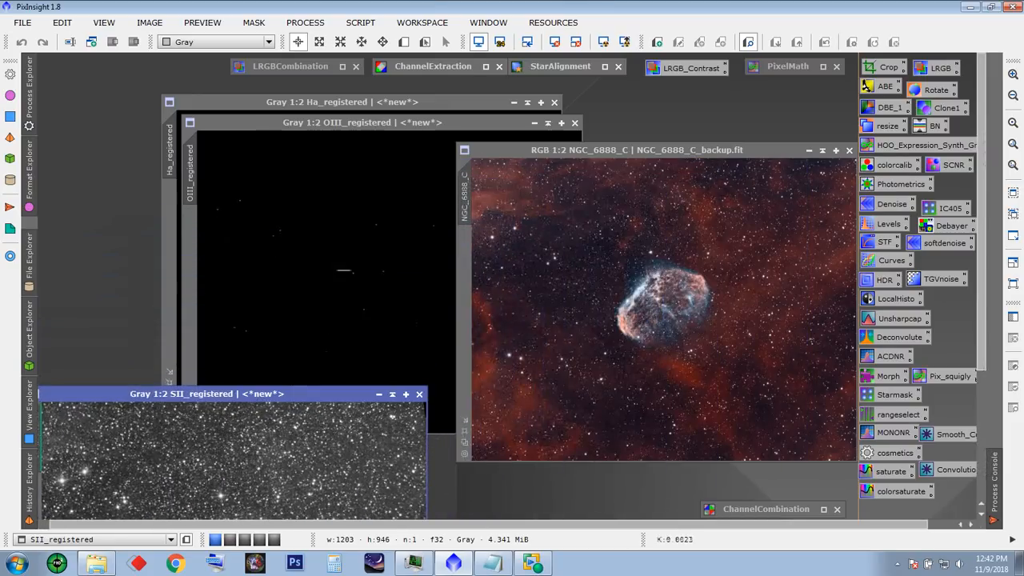
- Apply an automatic screen stretch to OIII_registered beside the colour image, and place its window just below SII_registered's title bar
left_click(372, 125)
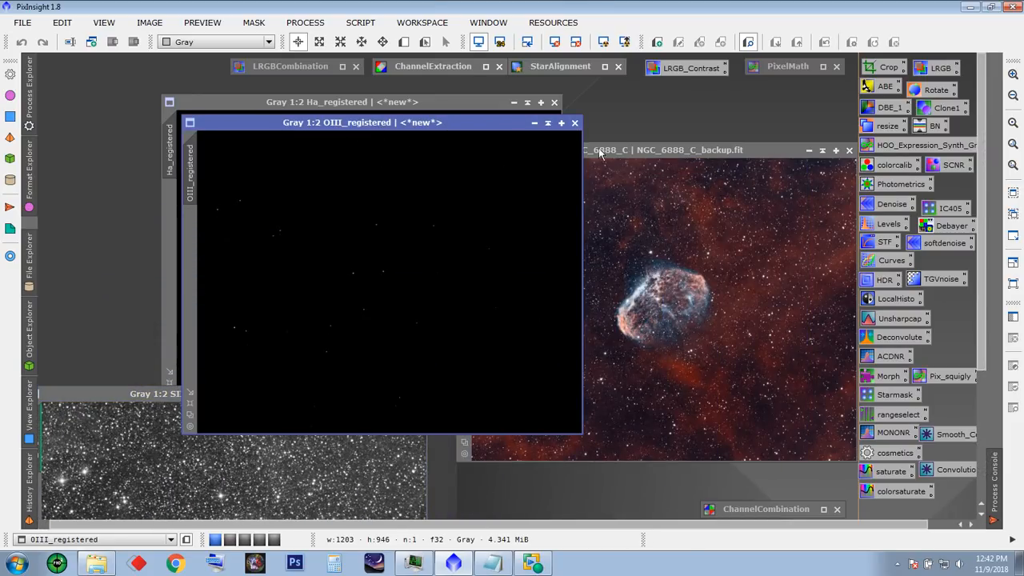
left_click_drag(612, 152, 638, 154)
left_click_drag(451, 124, 377, 131)
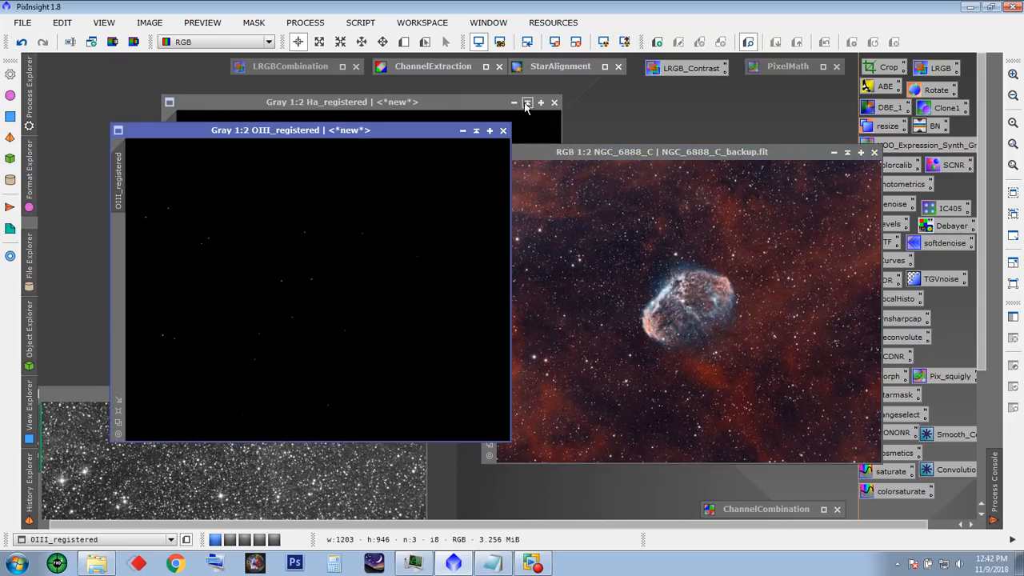
left_click(603, 41)
left_click_drag(352, 133, 317, 417)
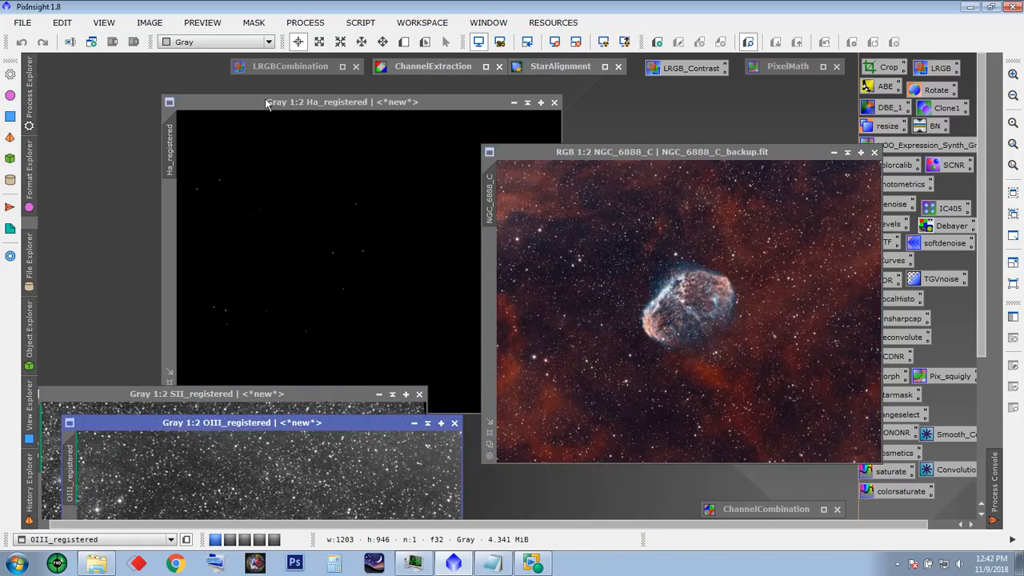
- Lay Ha_registered exactly over NGC_6888_C, apply an automatic screen stretch to compare the stars, and move it away above the OIII_registered image
left_click_drag(262, 101, 584, 154)
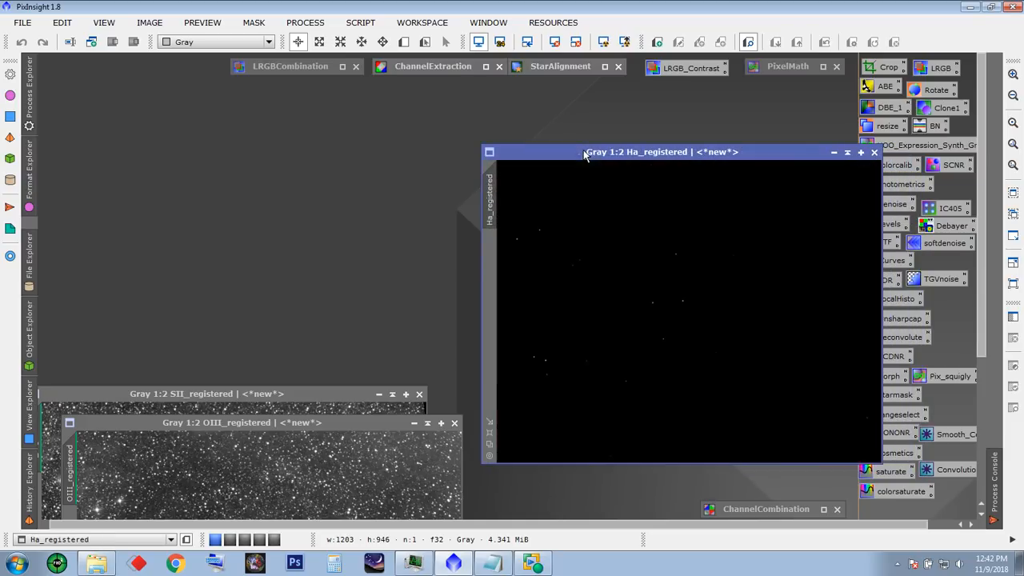
left_click(603, 42)
left_click_drag(652, 156, 232, 95)
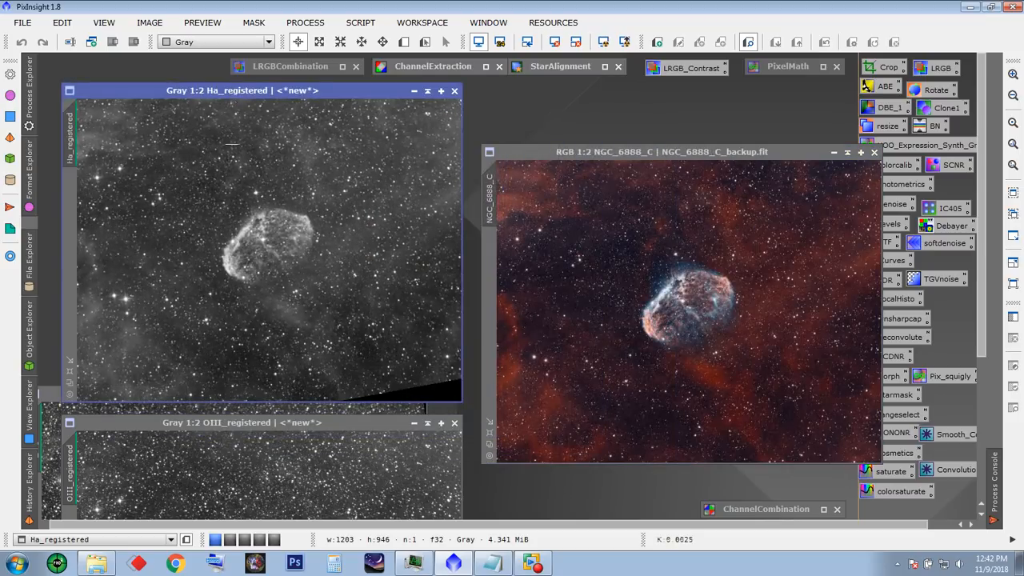
- Cascade OIII_registered and SII_registered over Ha_registered with their title bars exposed, and place the NGC_6888_C colour image beside the stack
left_click_drag(243, 425, 268, 114)
left_click(236, 434)
left_click_drag(196, 402, 276, 141)
left_click_drag(583, 157, 204, 157)
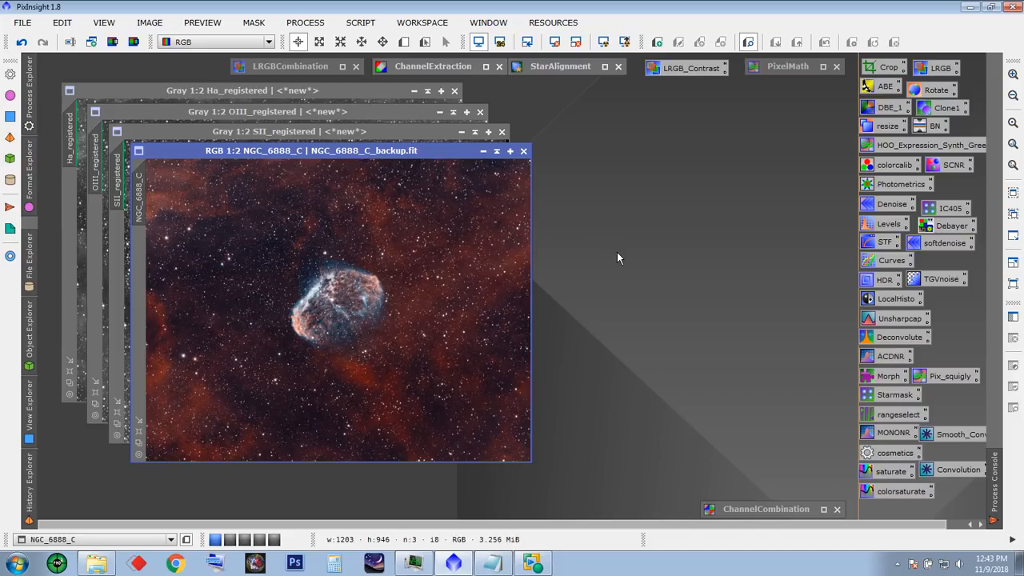
left_click_drag(222, 153, 634, 135)
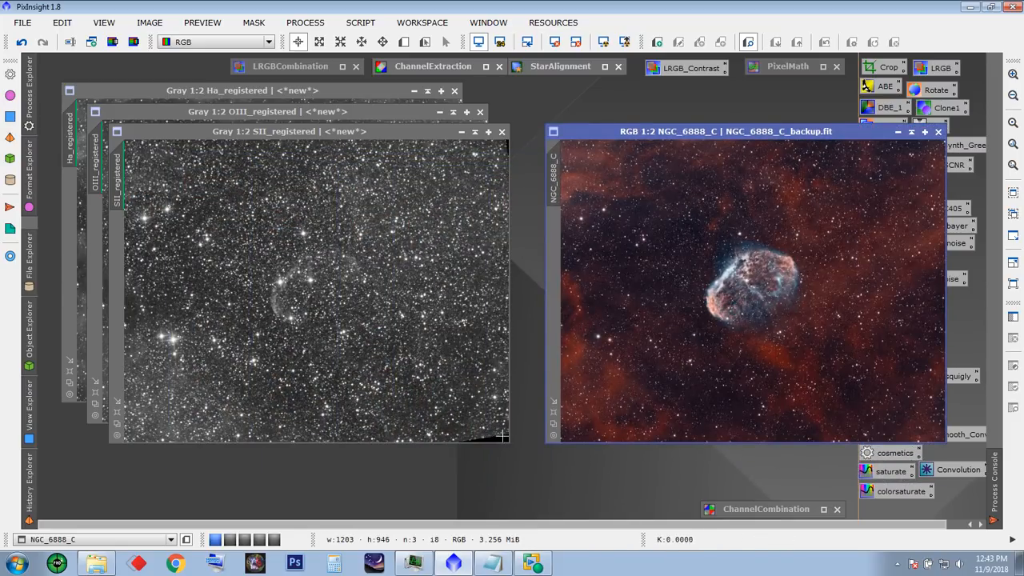
- Minimize SII_registered, OIII_registered and Ha_registered, and stack their icons in one column in the order Ha, OIII, SII
left_click(462, 131)
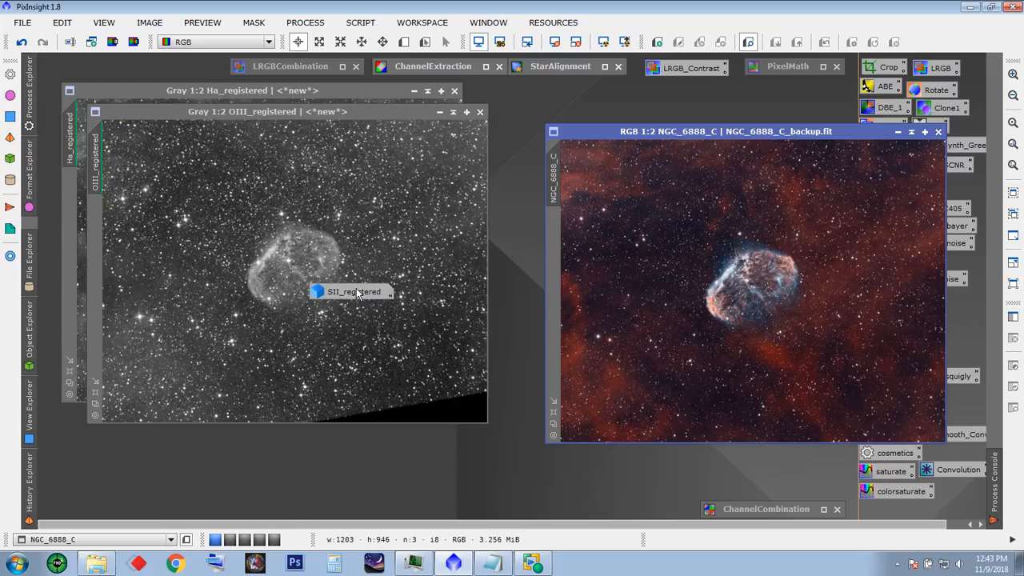
left_click(439, 112)
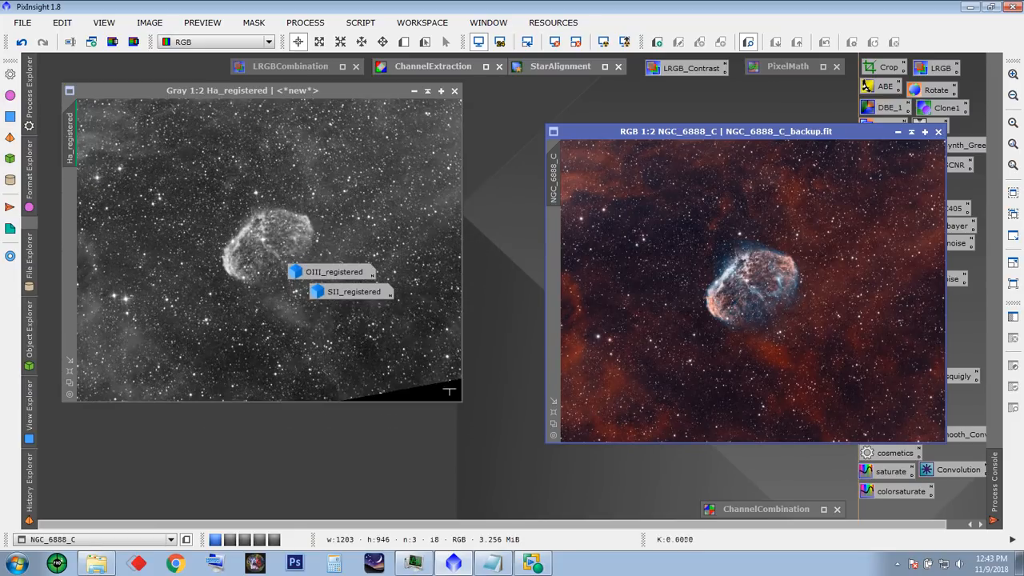
left_click(413, 91)
left_click_drag(289, 251, 80, 74)
left_click_drag(325, 275, 84, 89)
left_click_drag(335, 291, 79, 104)
left_click(92, 88)
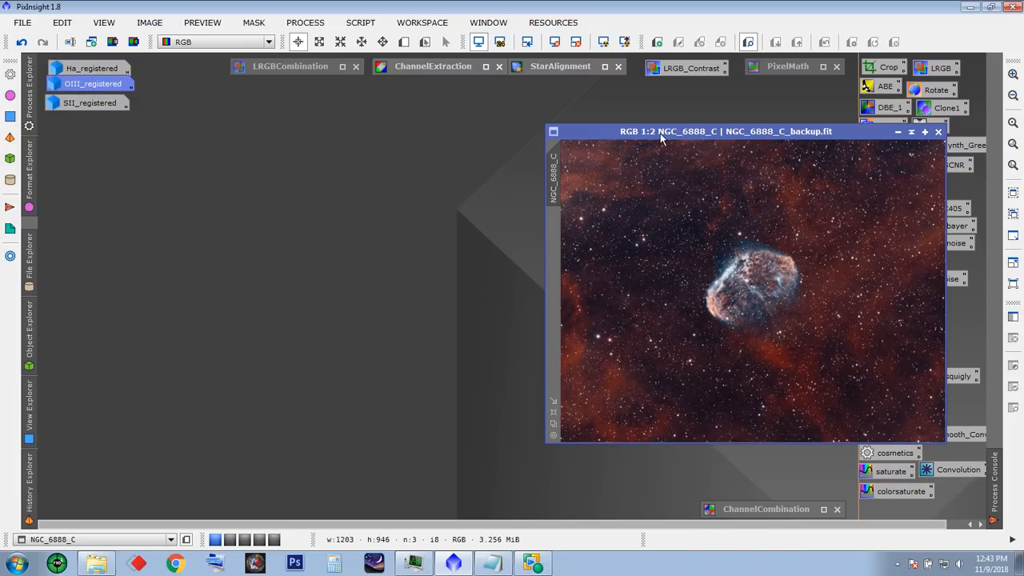
- Space the registered image icons evenly in their column and place the NGC_6888_C colour image just below them
left_click_drag(660, 137, 350, 133)
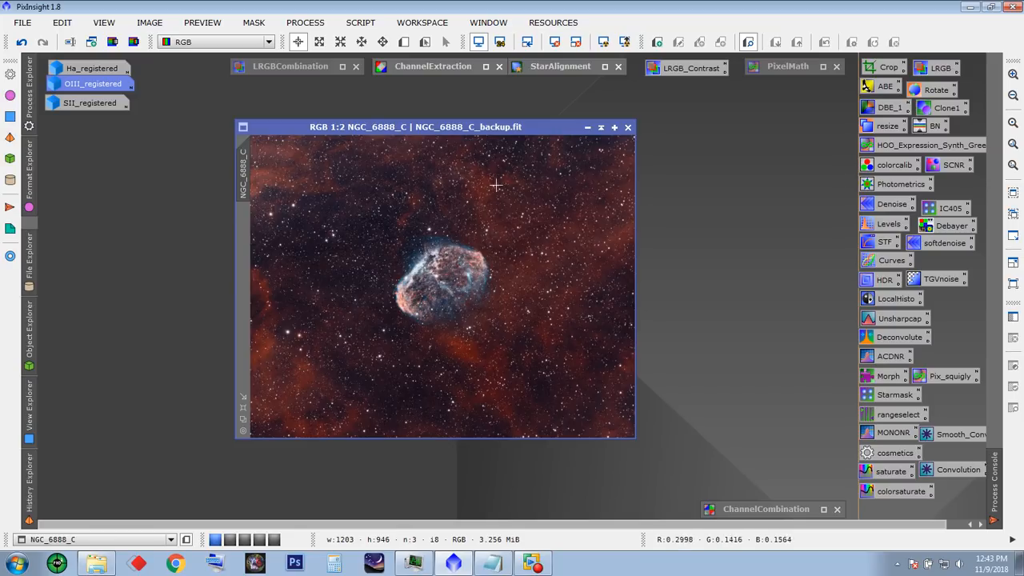
left_click_drag(96, 101, 96, 90)
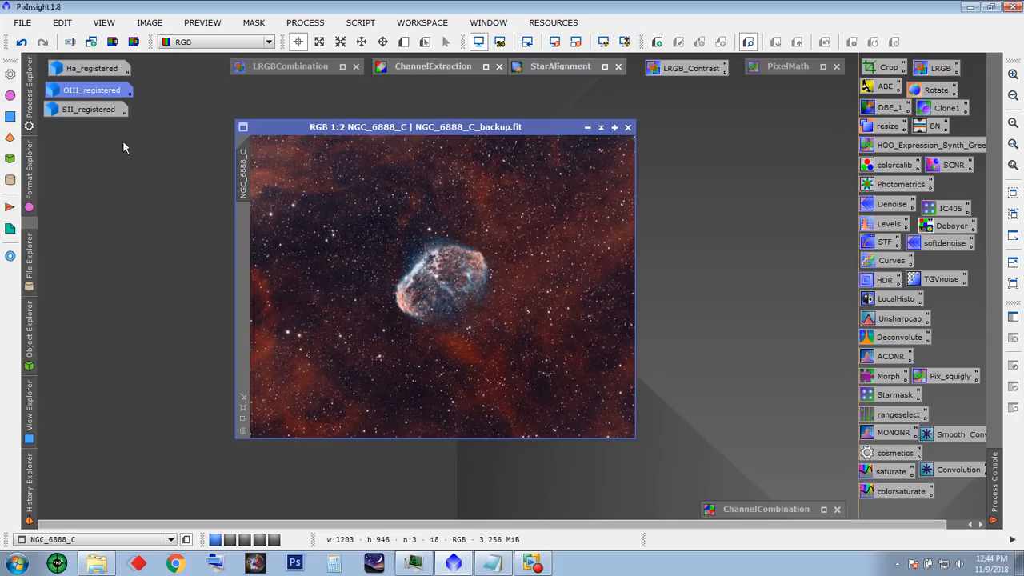
left_click_drag(339, 130, 276, 102)
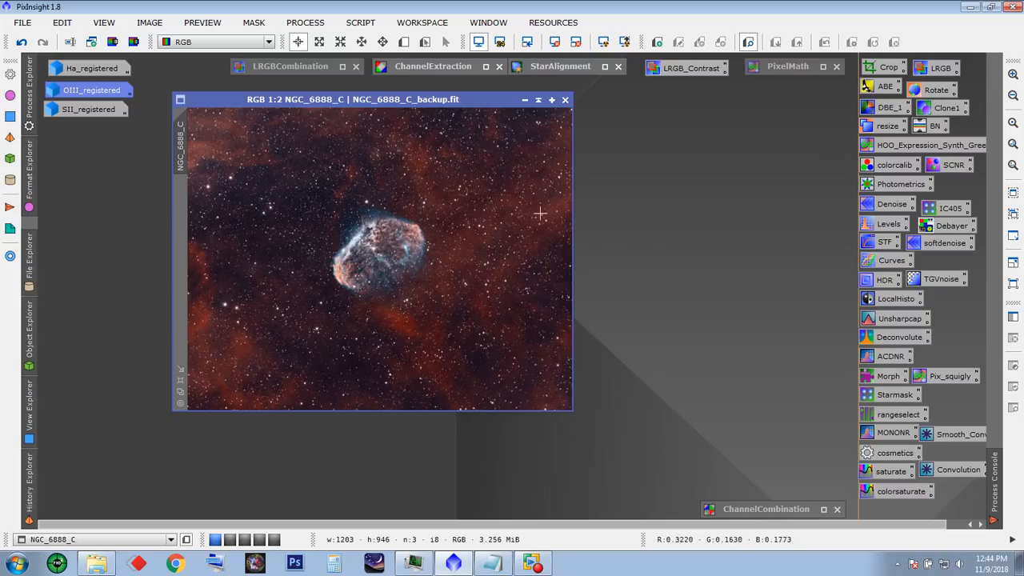
left_click_drag(425, 118, 402, 111)
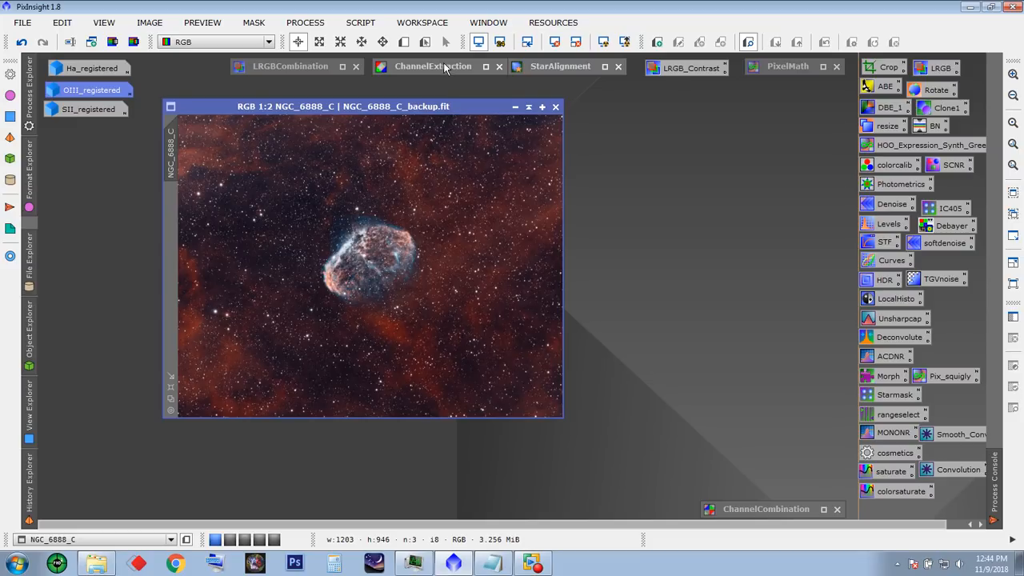
left_click_drag(337, 105, 221, 147)
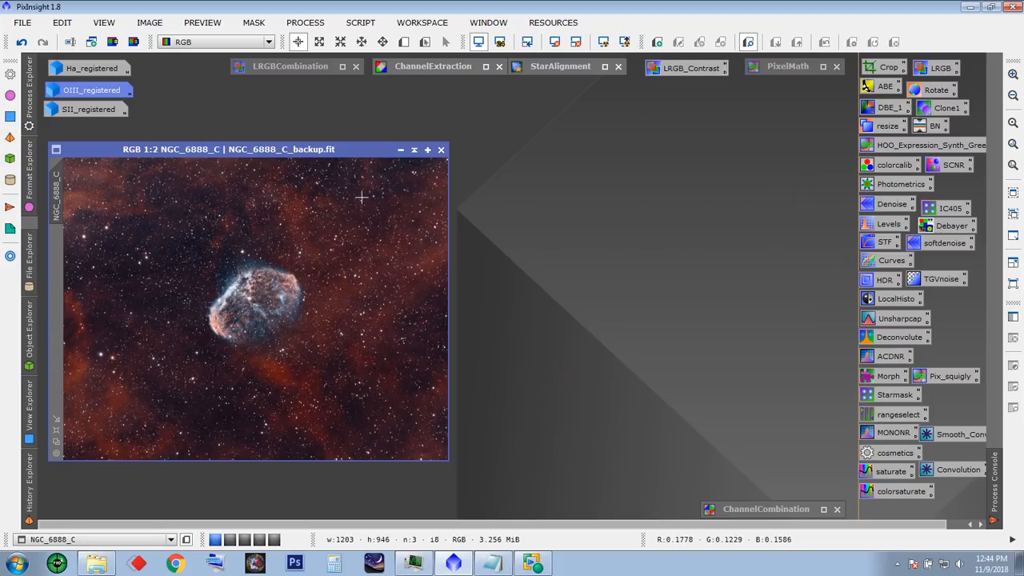
- Extract the R, G and B channels of NGC_6888_C as separate images with ChannelExtraction, and collapse the process window
left_click(429, 68)
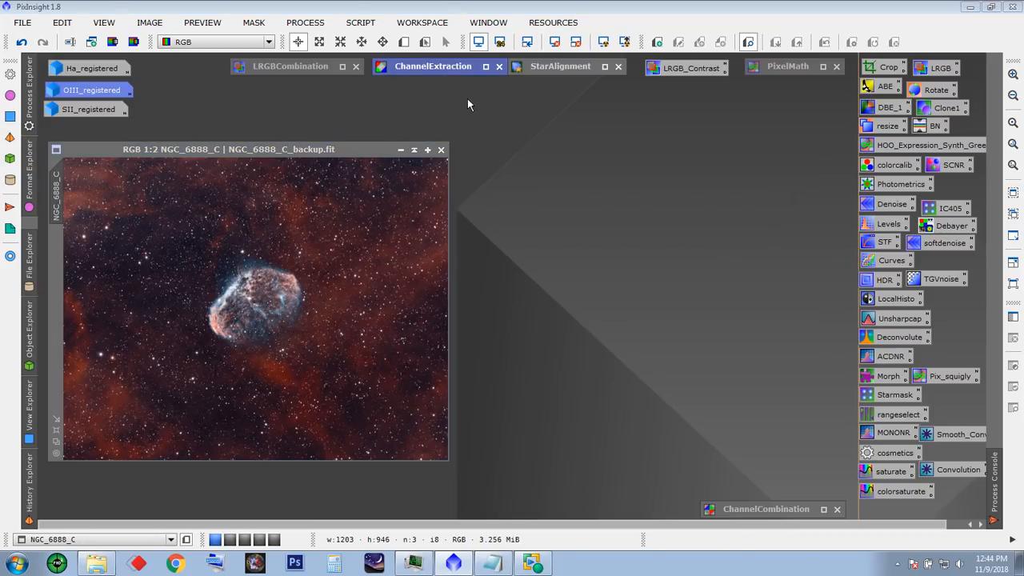
double_click(432, 68)
left_click_drag(509, 93, 607, 95)
left_click_drag(329, 149, 345, 150)
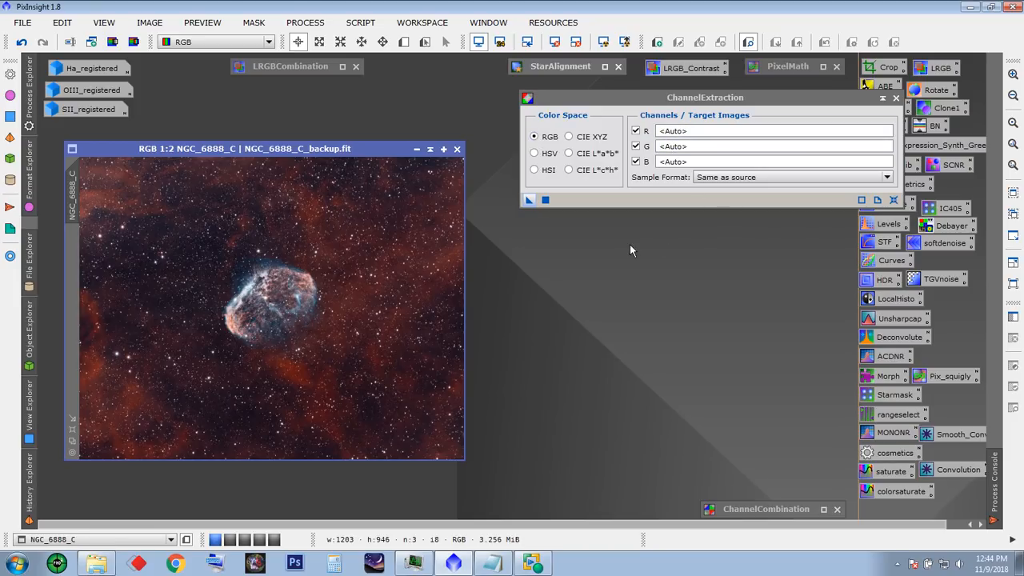
left_click_drag(528, 200, 292, 297)
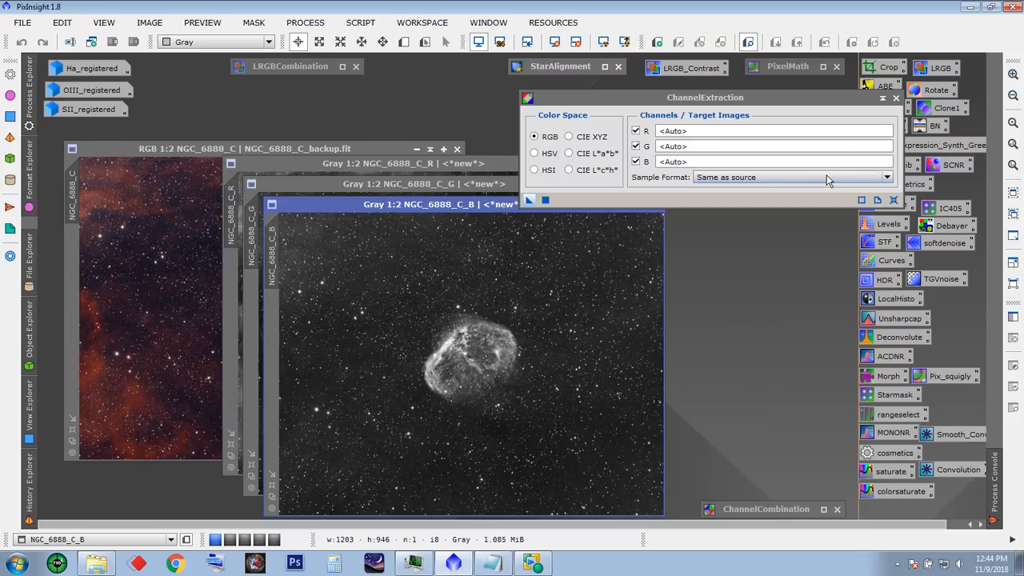
left_click(881, 100)
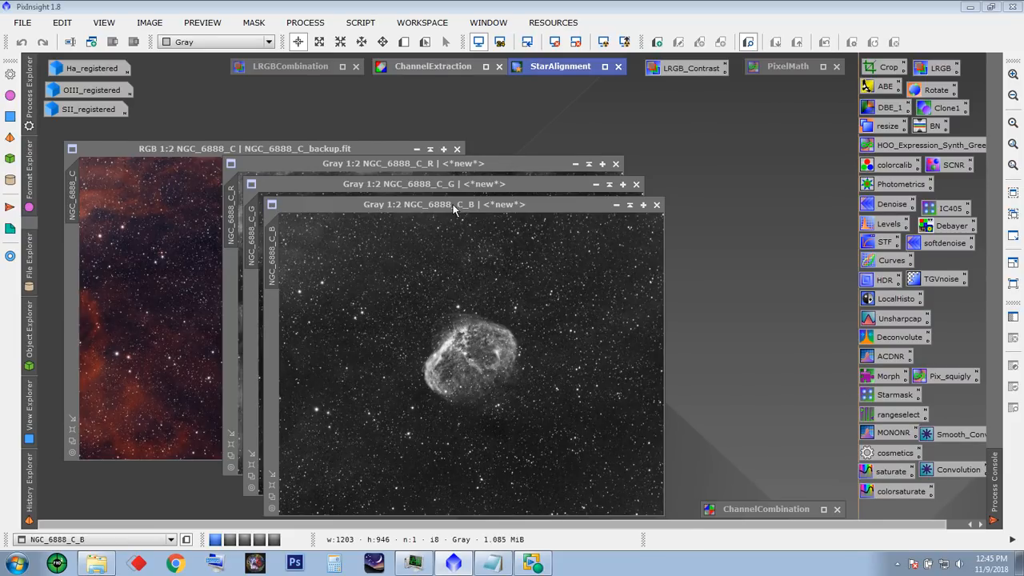
- Minimize the NGC_6888_C colour image and park its icon in an empty workspace corner away from the registered image icons
left_click(376, 147)
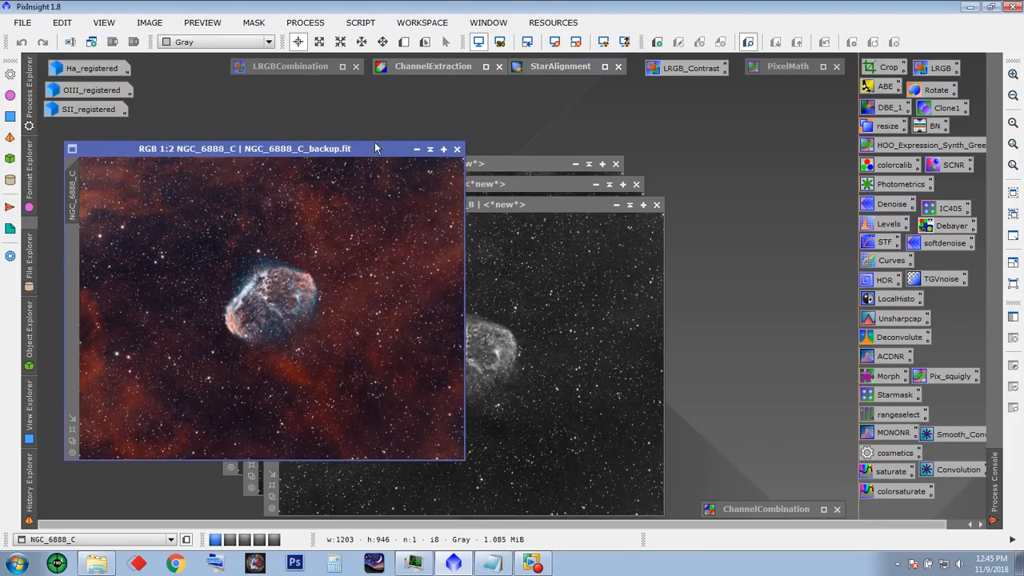
left_click(417, 149)
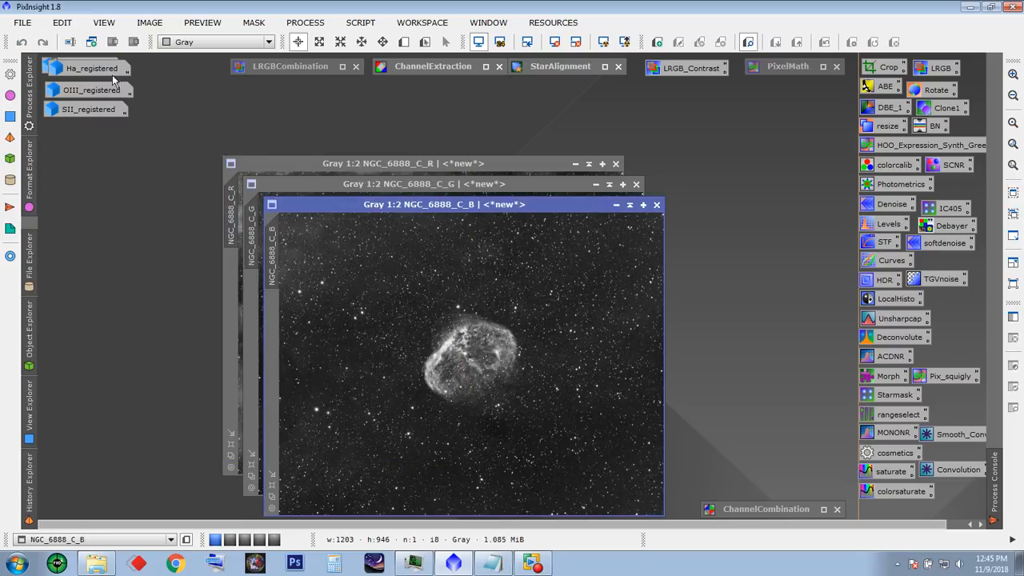
left_click_drag(88, 68, 51, 512)
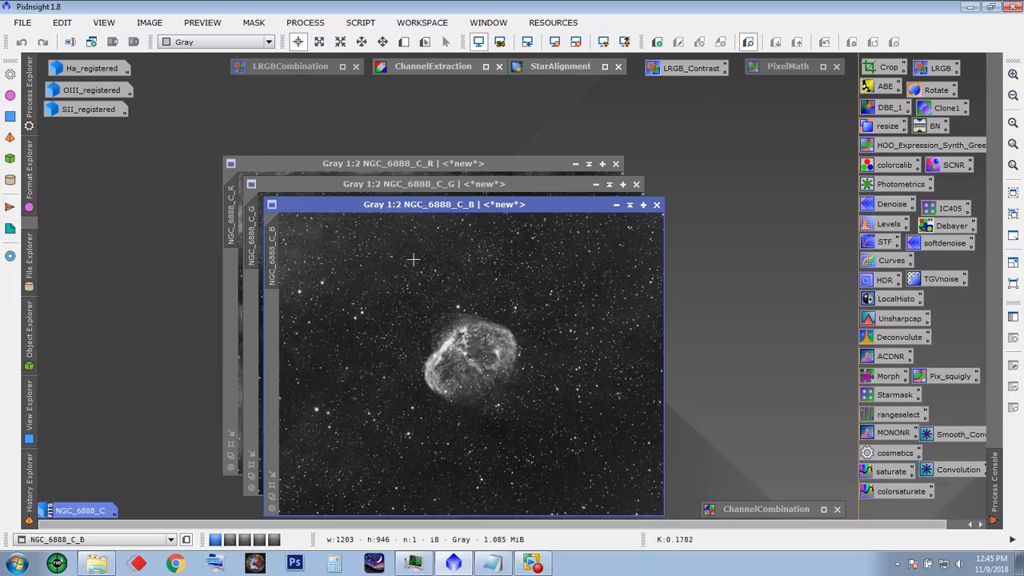
- Cascade the NGC_6888_C_R, NGC_6888_C_G and NGC_6888_C_B windows to view each extracted channel
left_click_drag(448, 166, 311, 135)
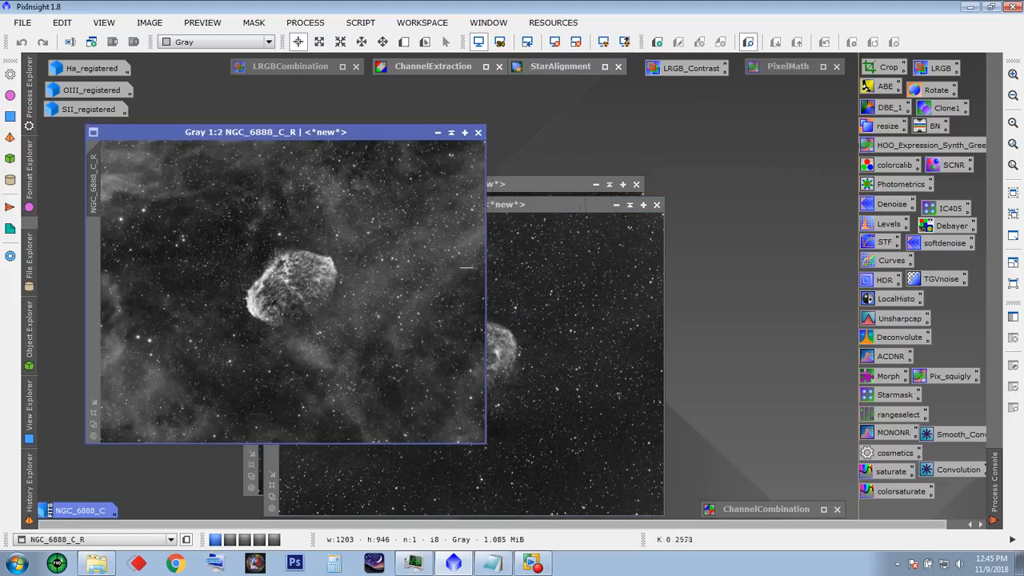
left_click(525, 185)
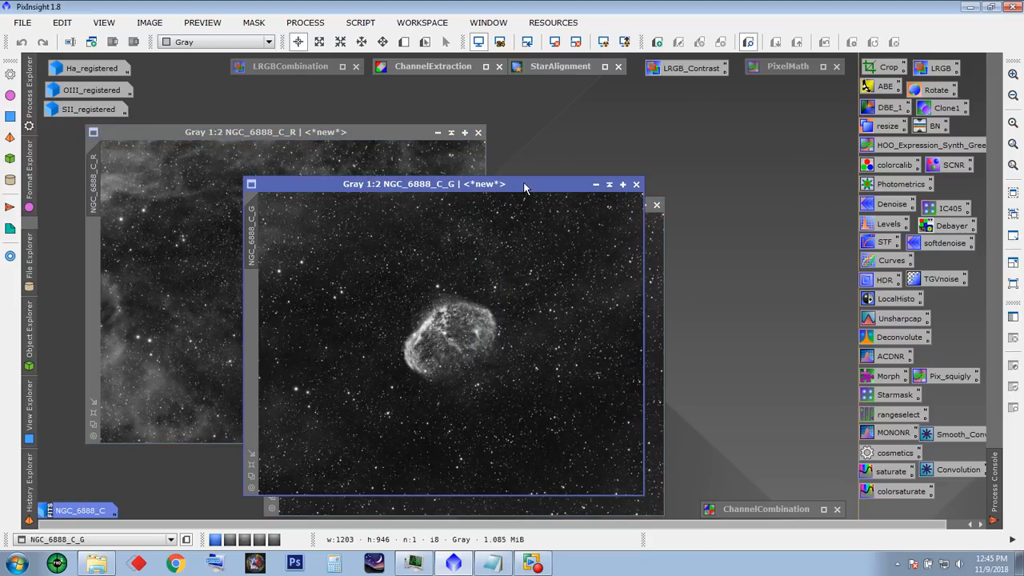
left_click_drag(525, 186, 408, 159)
left_click_drag(558, 207, 471, 192)
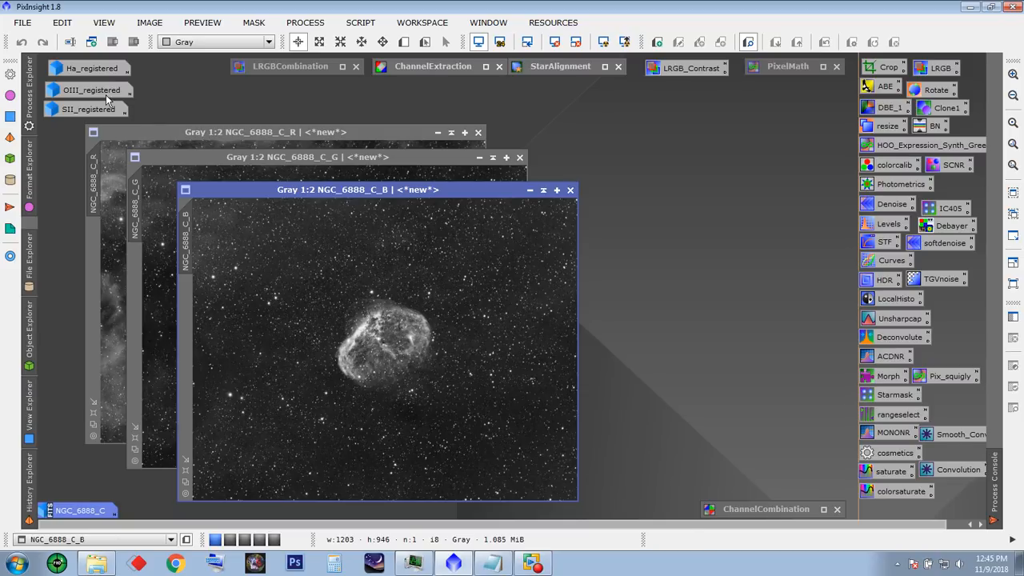
- Minimize the three extracted channel images and stack their icons in R, G, B order below the collapsed PixelMath window
left_click(530, 190)
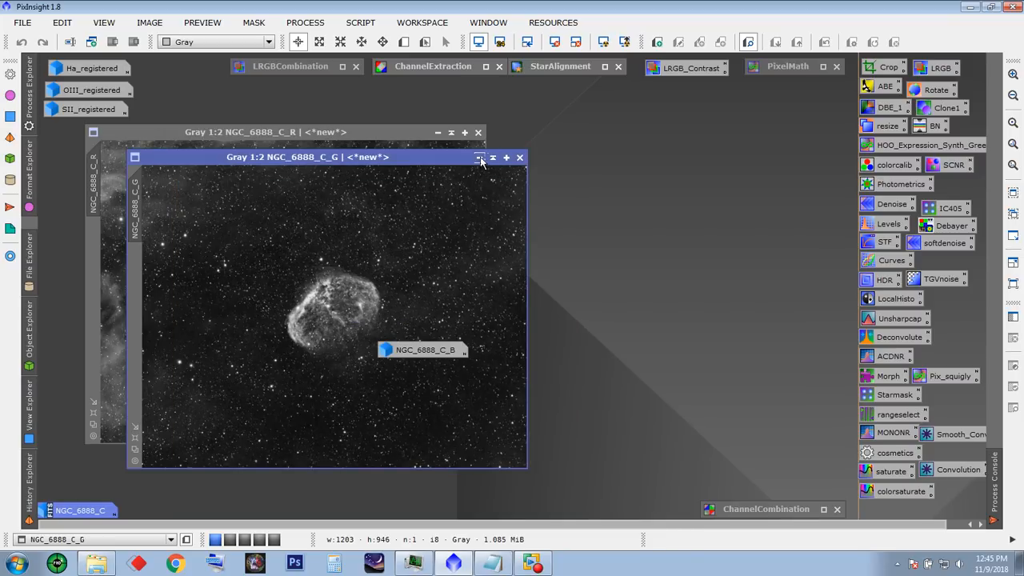
left_click(480, 158)
left_click(438, 133)
left_click_drag(340, 292, 799, 102)
left_click_drag(380, 320, 803, 124)
left_click_drag(393, 349, 766, 137)
- Restore the Ha_registered and OIII_registered images, park the SII_registered icon beside NGC_6888_C's, and offset the OIII_registered window from Ha_registered
double_click(72, 68)
double_click(76, 89)
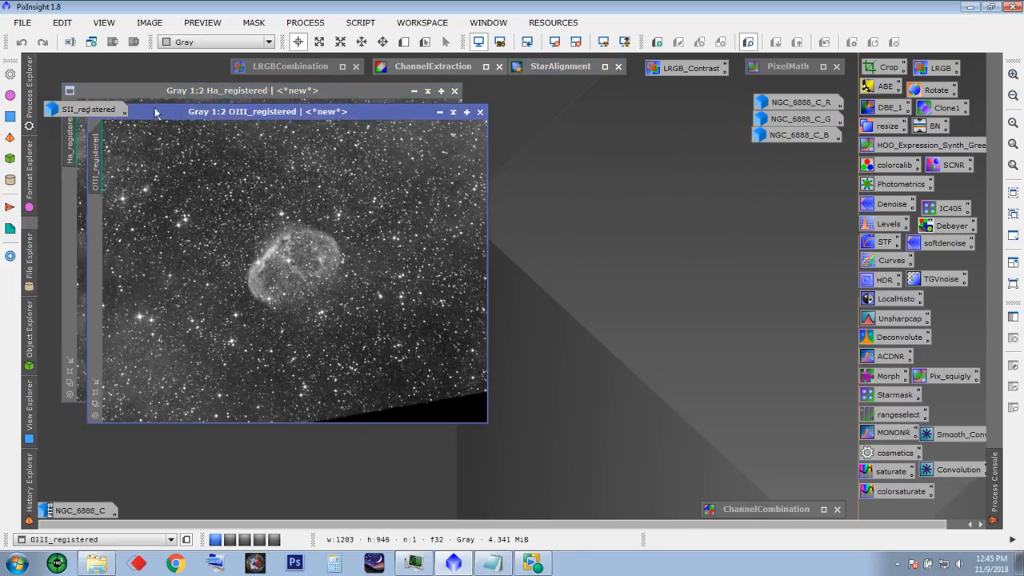
left_click_drag(98, 110, 170, 518)
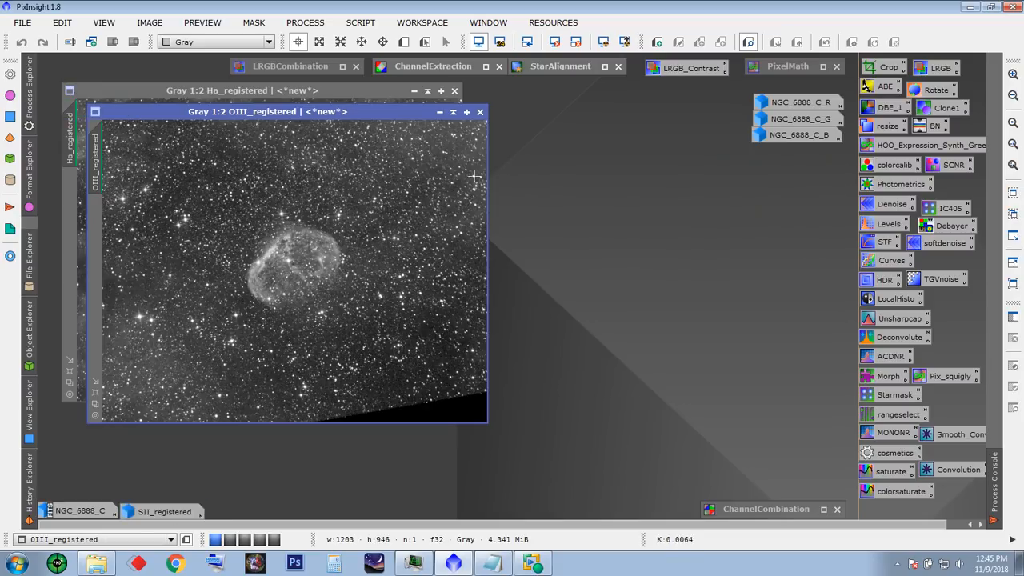
left_click_drag(327, 112, 384, 150)
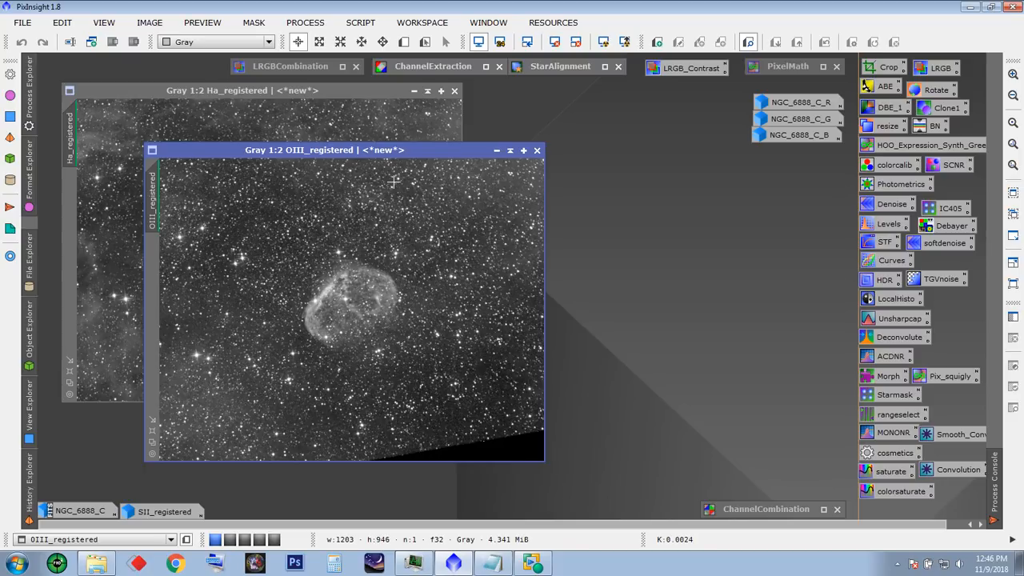
- Open PixelMath beside the OIII_registered image and set its destination to create a new image
double_click(797, 70)
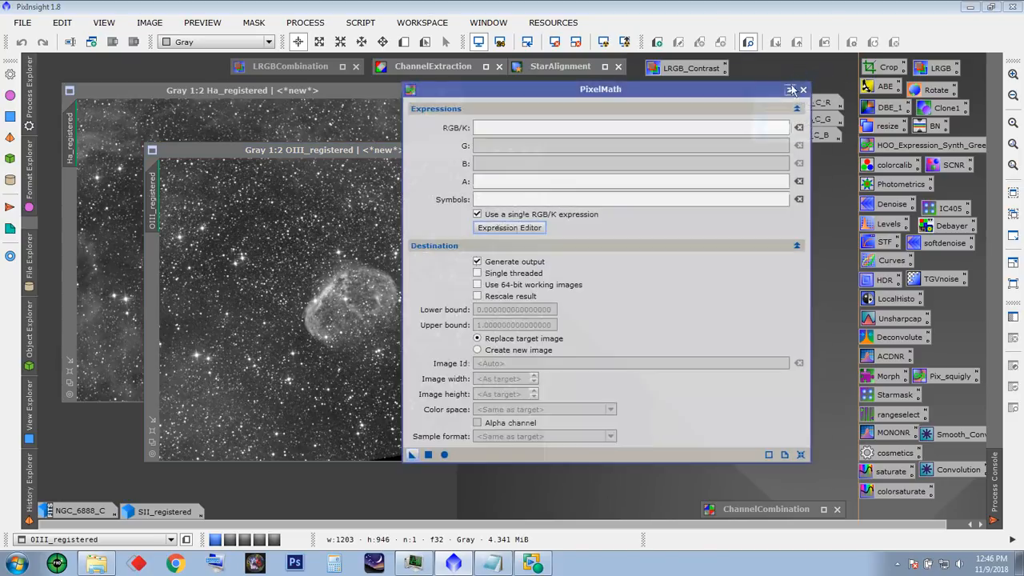
left_click_drag(621, 91, 796, 34)
left_click(651, 291)
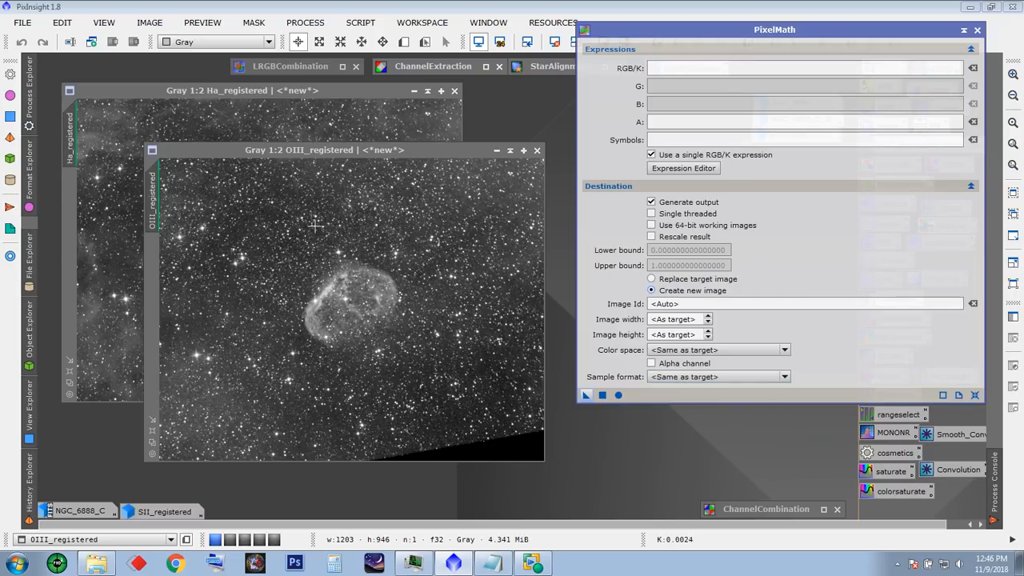
left_click_drag(702, 30, 699, 74)
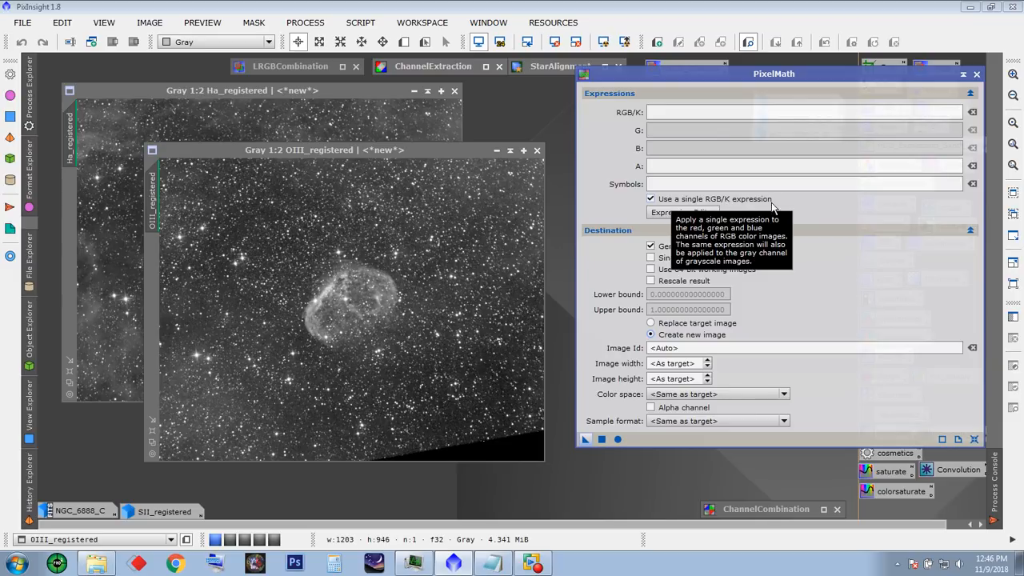
- Build and parse the single RGB/K PixelMath expression "Ha_registered + OIII_registered" in the Expression Editor, and accept it
left_click(692, 214)
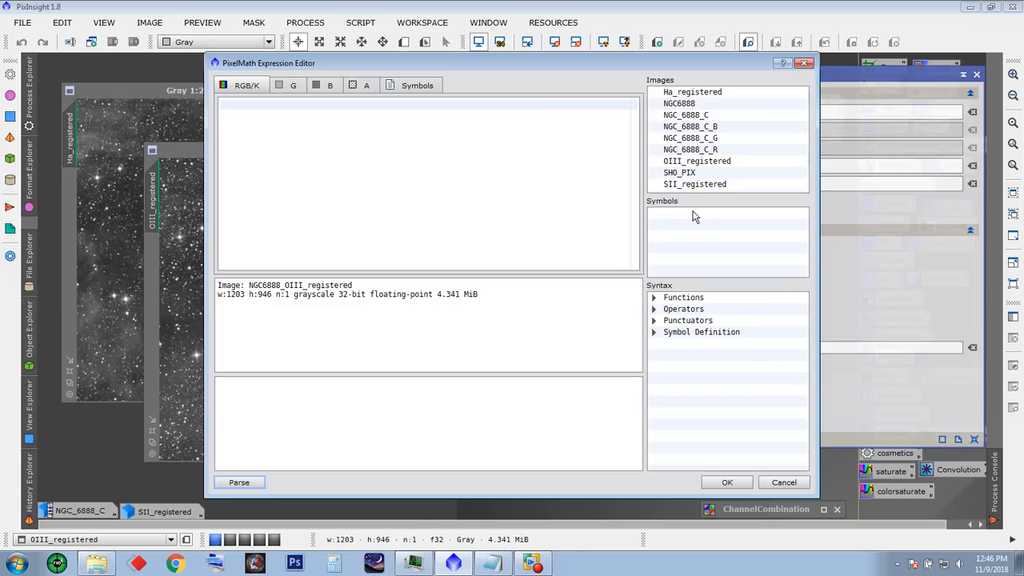
left_click_drag(523, 74, 627, 199)
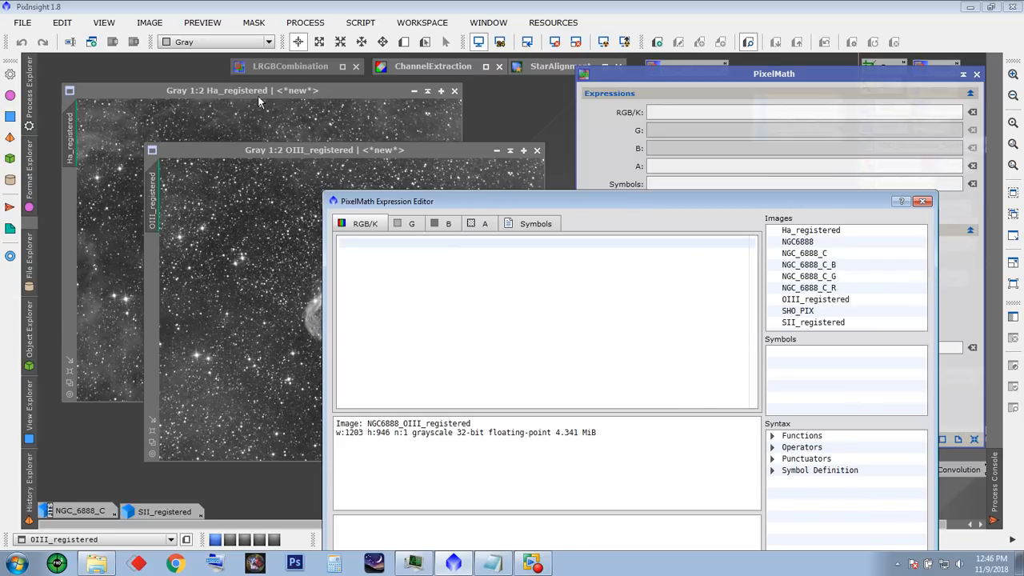
left_click_drag(503, 198, 448, 43)
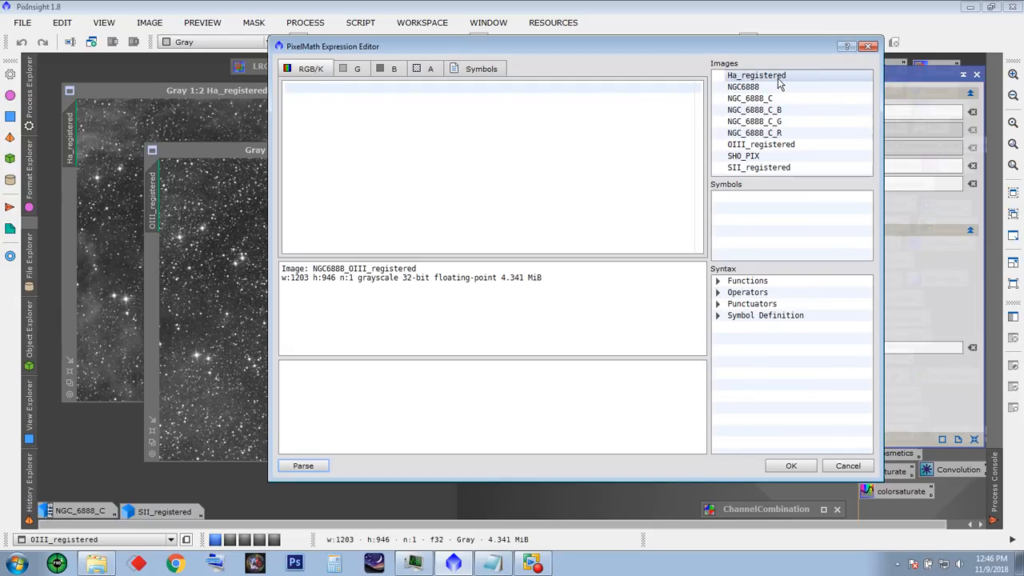
left_click(752, 77)
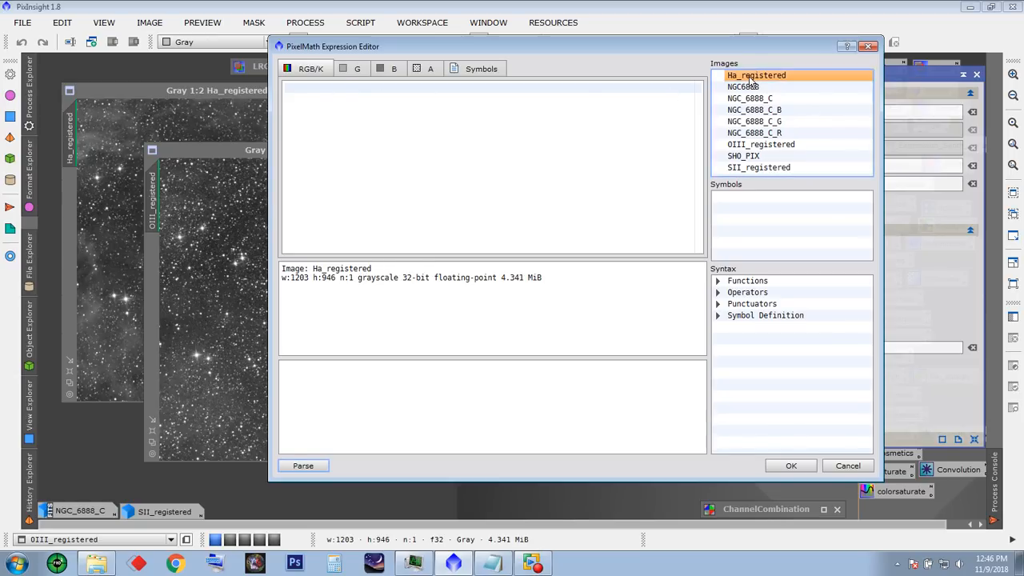
double_click(752, 77)
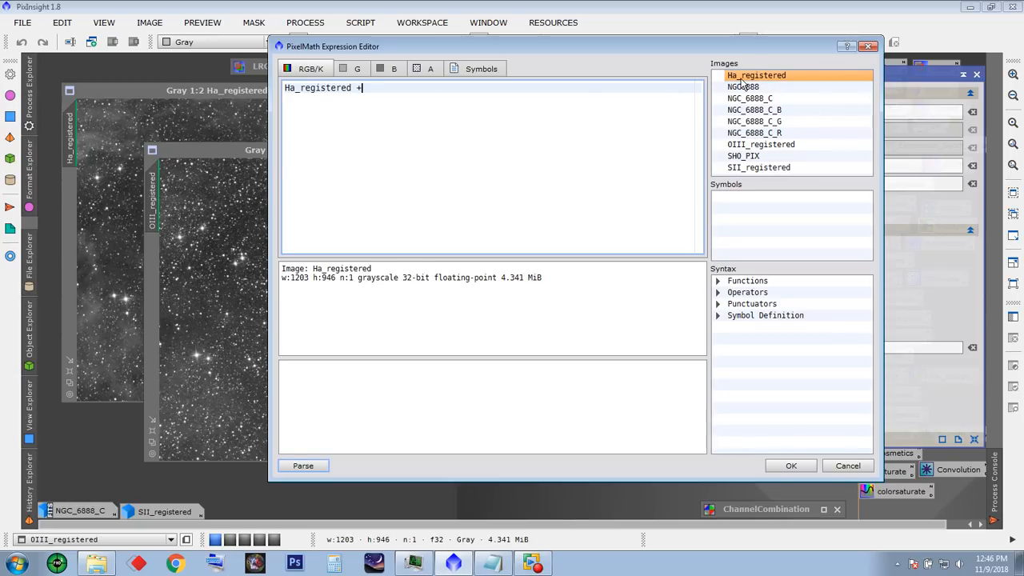
double_click(790, 144)
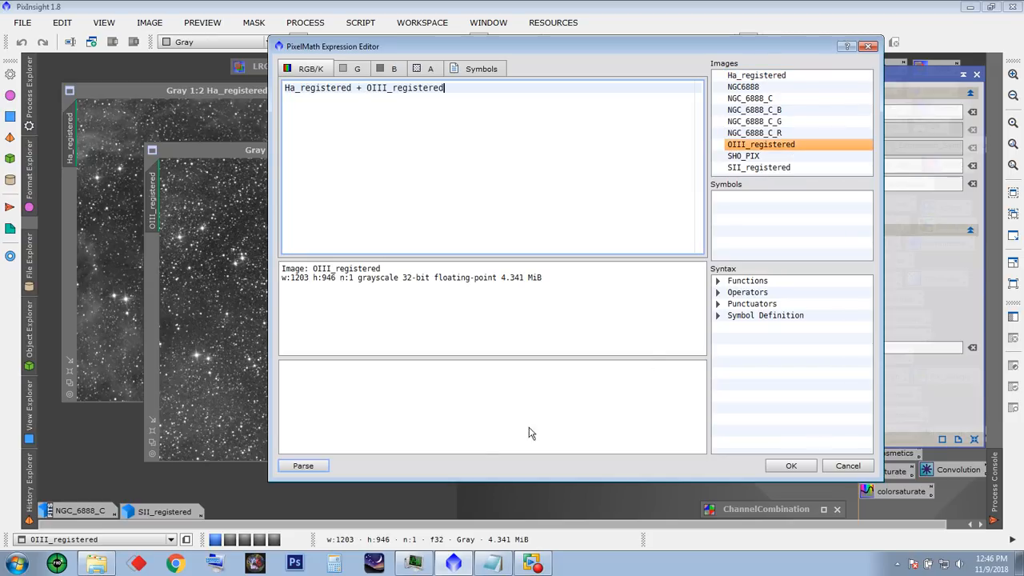
left_click(310, 466)
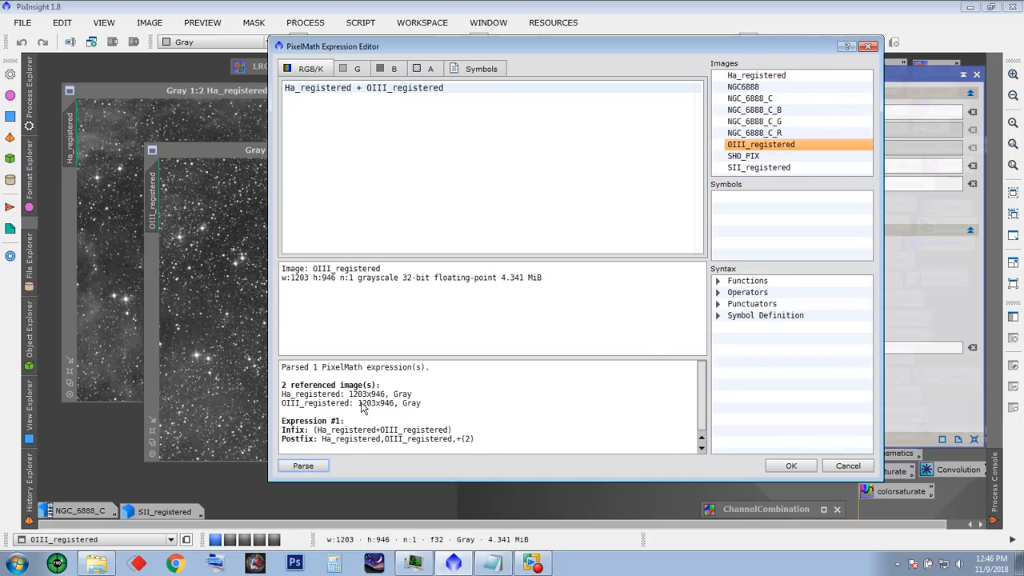
left_click(701, 379)
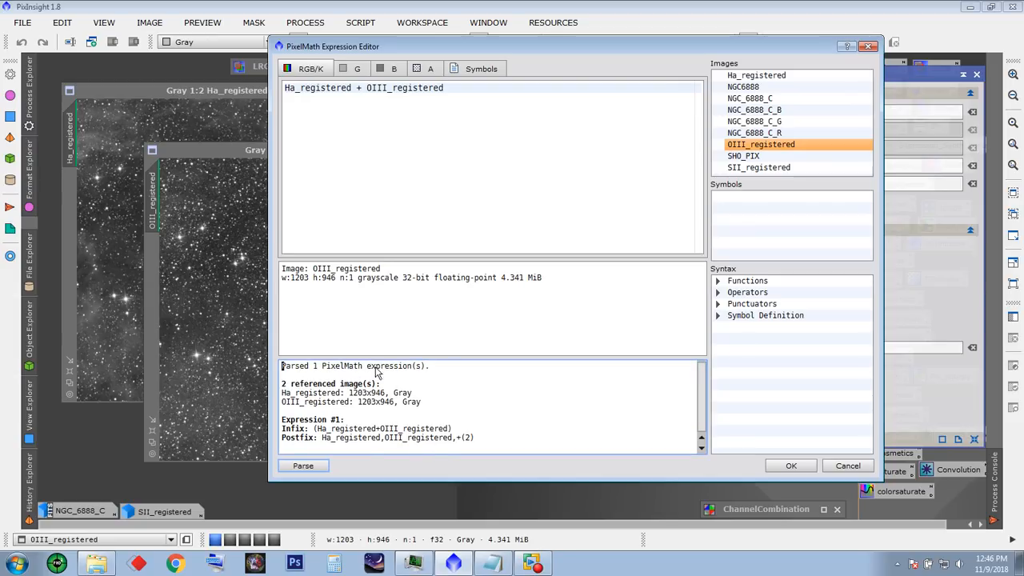
left_click(792, 467)
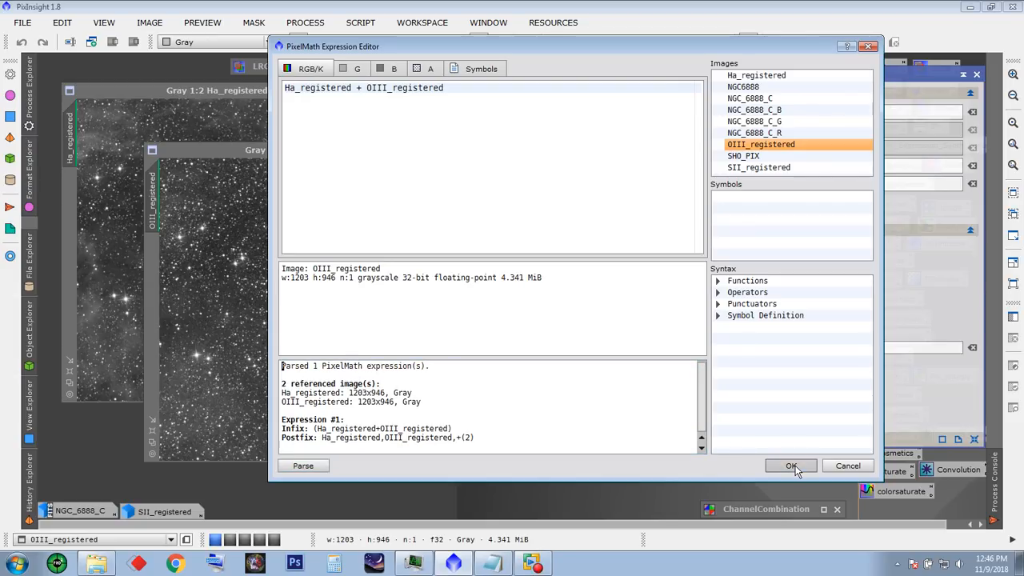
- Apply the PixelMath expression to generate the combined Ha and OIII image, and collapse the PixelMath window
left_click_drag(708, 80, 710, 100)
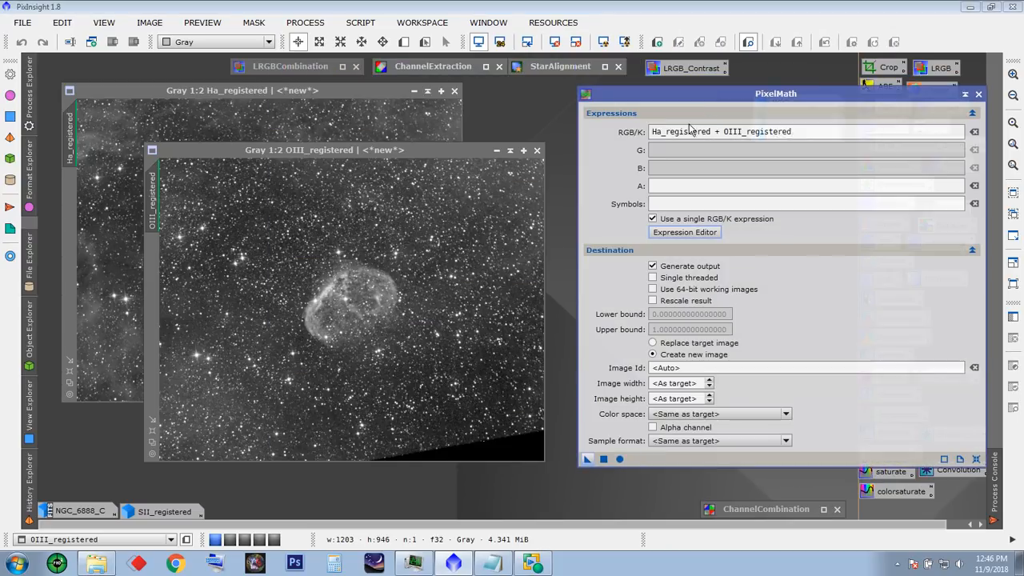
left_click_drag(760, 95, 766, 31)
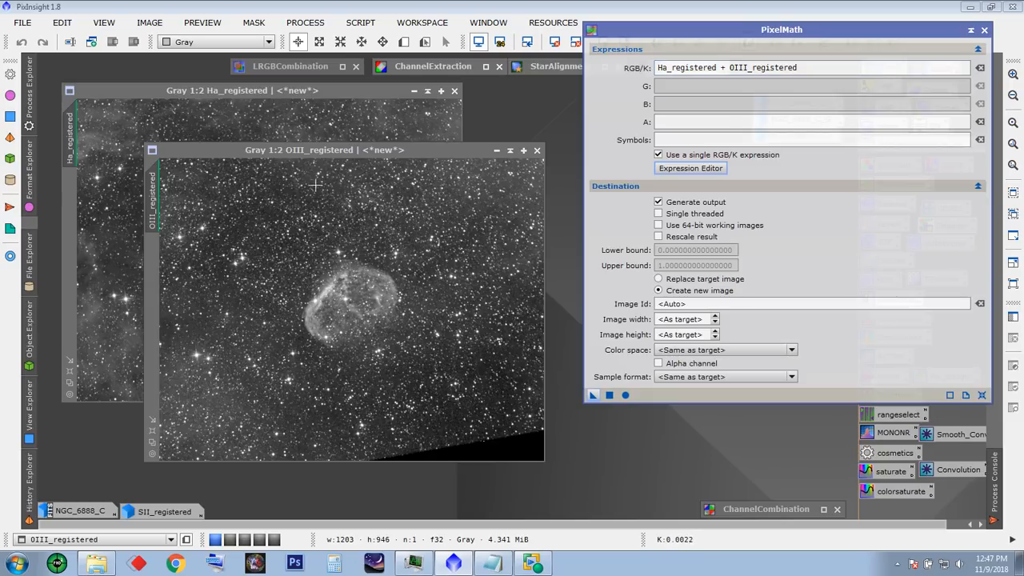
left_click(609, 395)
left_click_drag(451, 220, 338, 176)
left_click(971, 30)
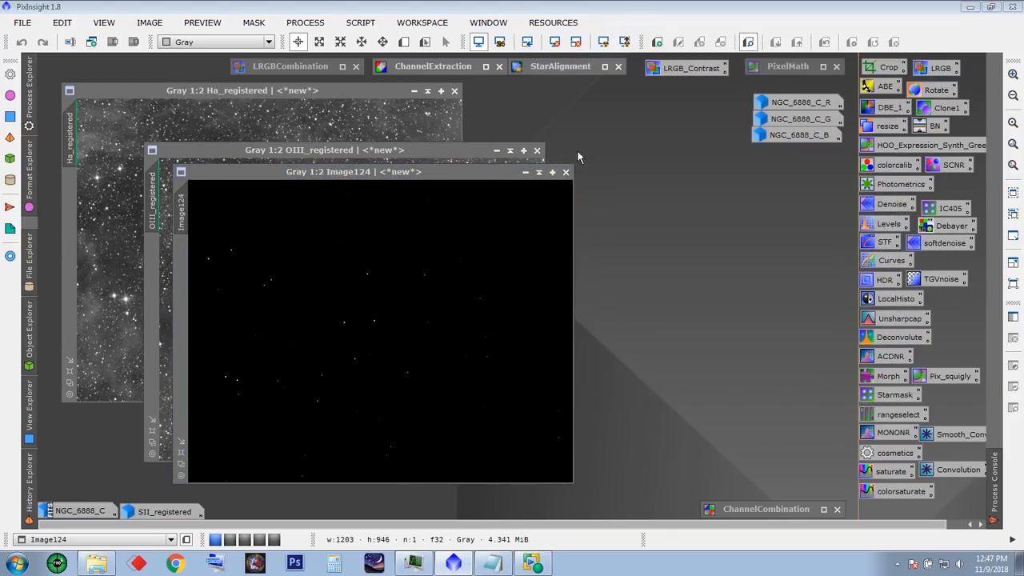
- Auto-stretch the display of the new combined image and compare it with the OIII_registered and Ha_registered images
left_click_drag(463, 176, 567, 187)
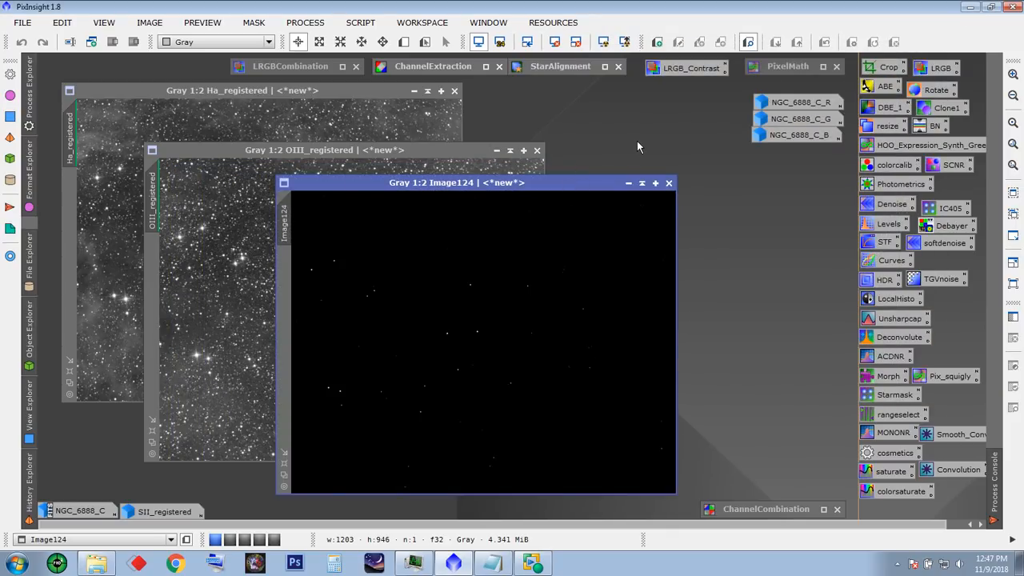
left_click(603, 42)
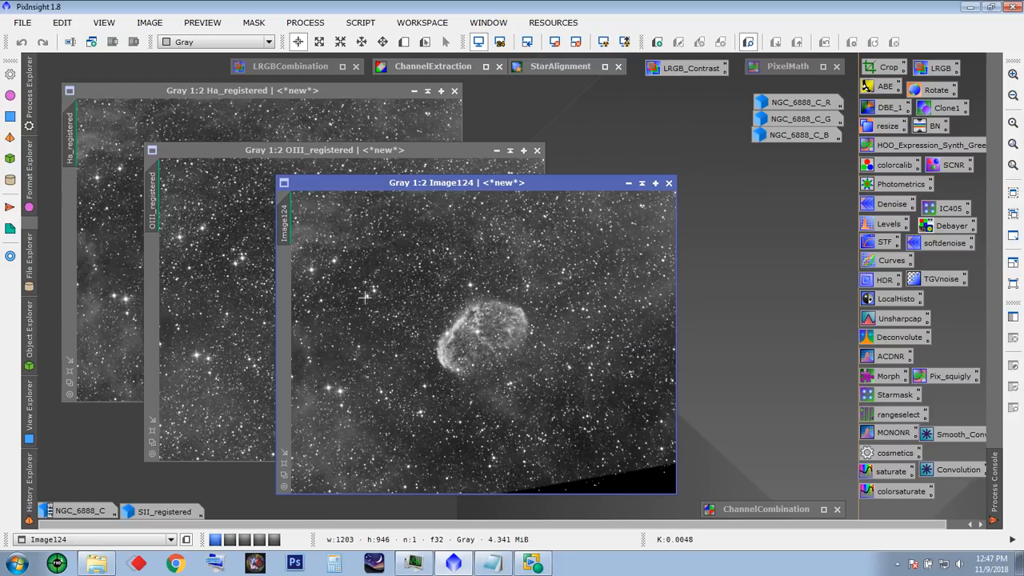
left_click(325, 154)
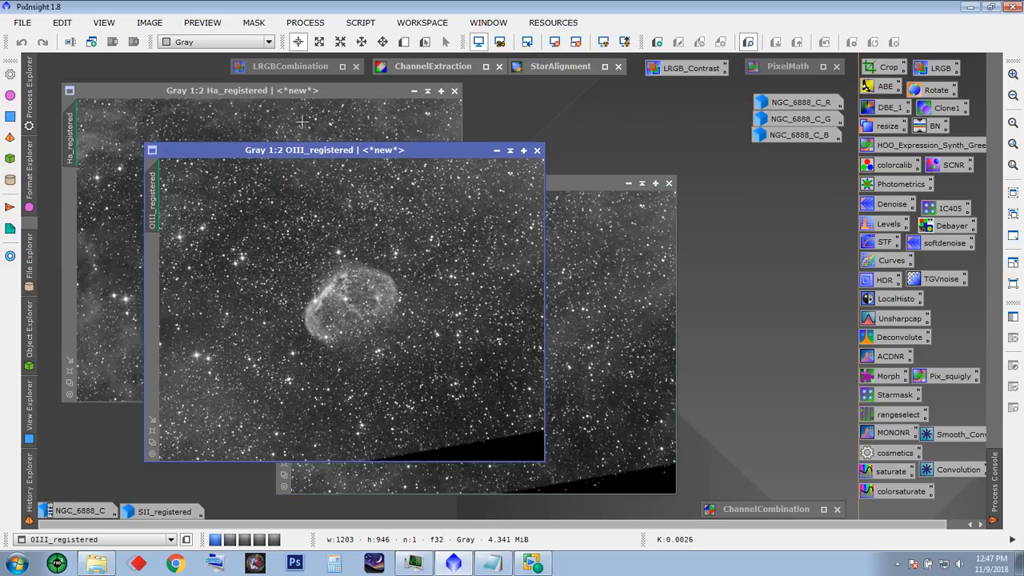
left_click(286, 95)
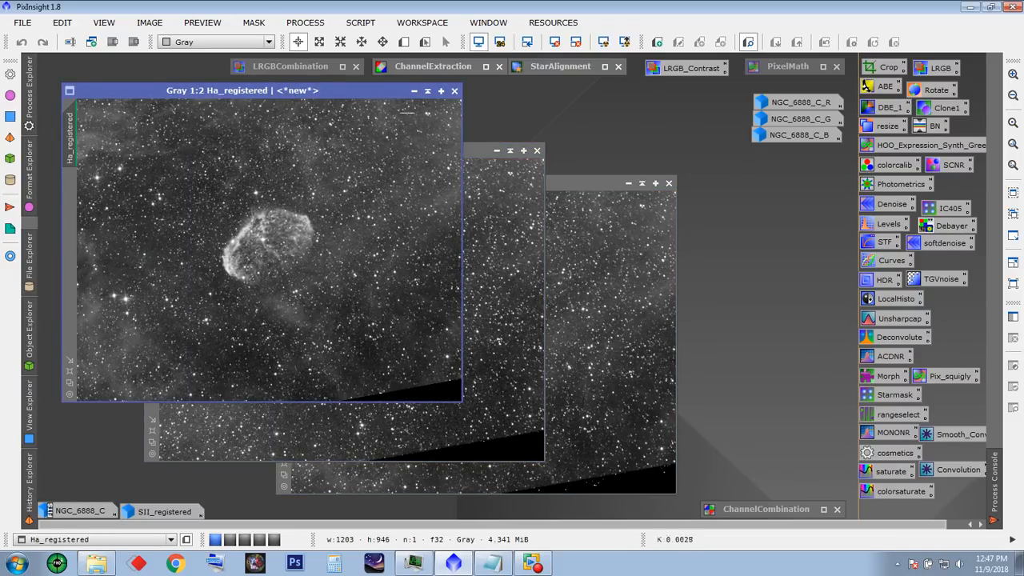
- Minimize the Ha_registered and OIII_registered images and move the combined image toward the middle of the workspace
left_click(414, 91)
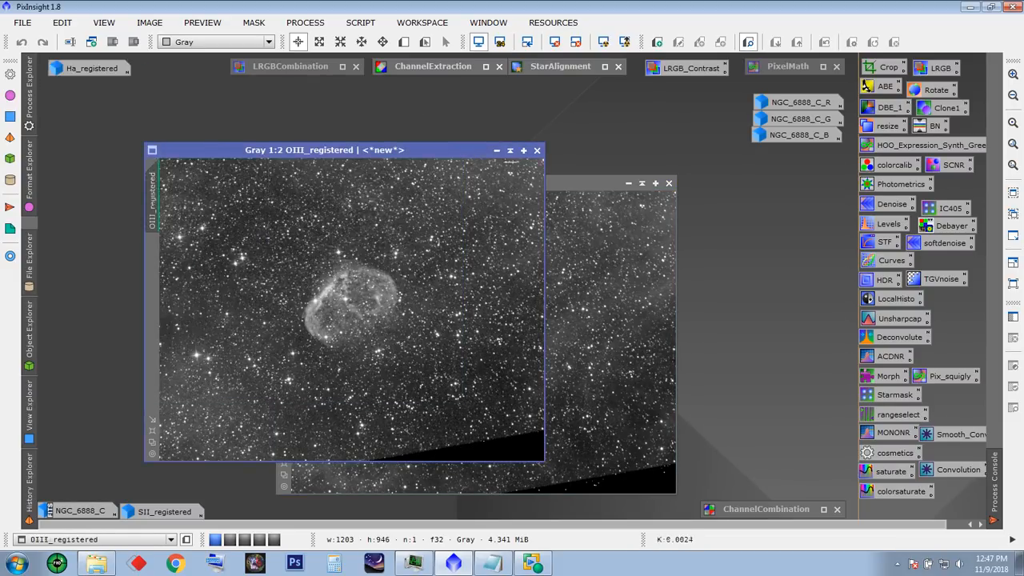
left_click(497, 150)
left_click_drag(481, 184, 406, 125)
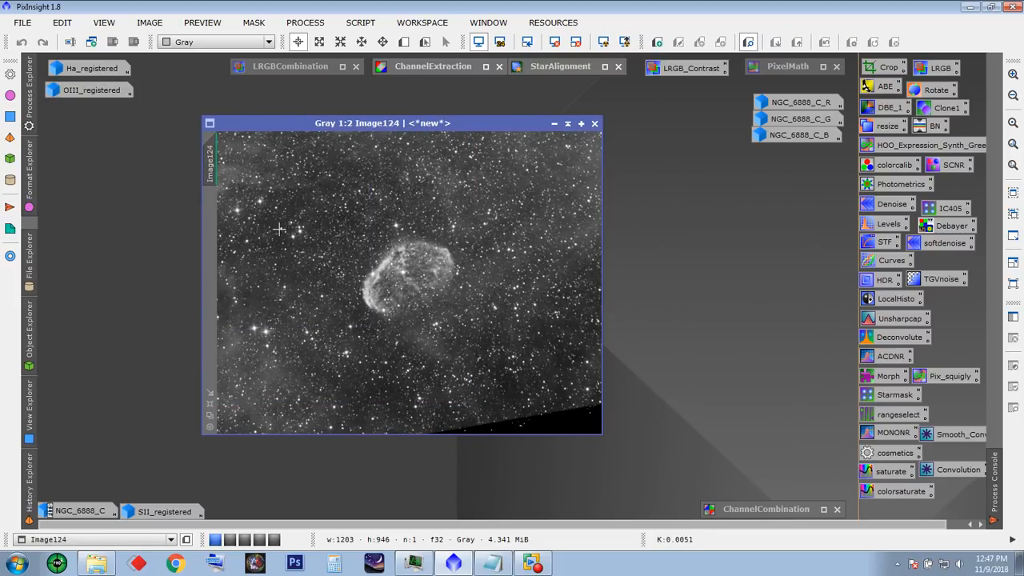
- Rename the combined image's identifier to HO_combo_L
double_click(212, 166)
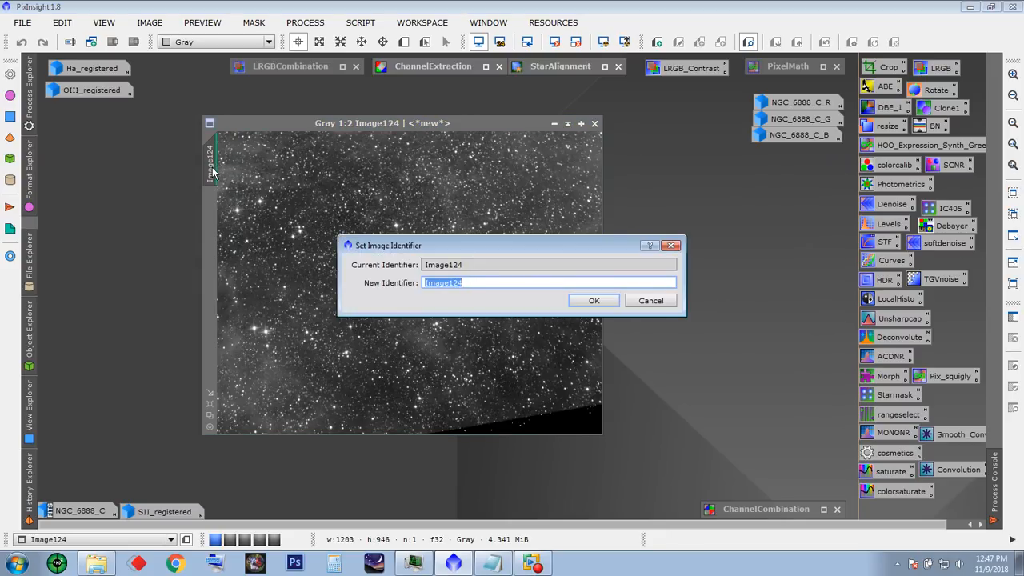
type("HO_combo_L")
left_click(595, 302)
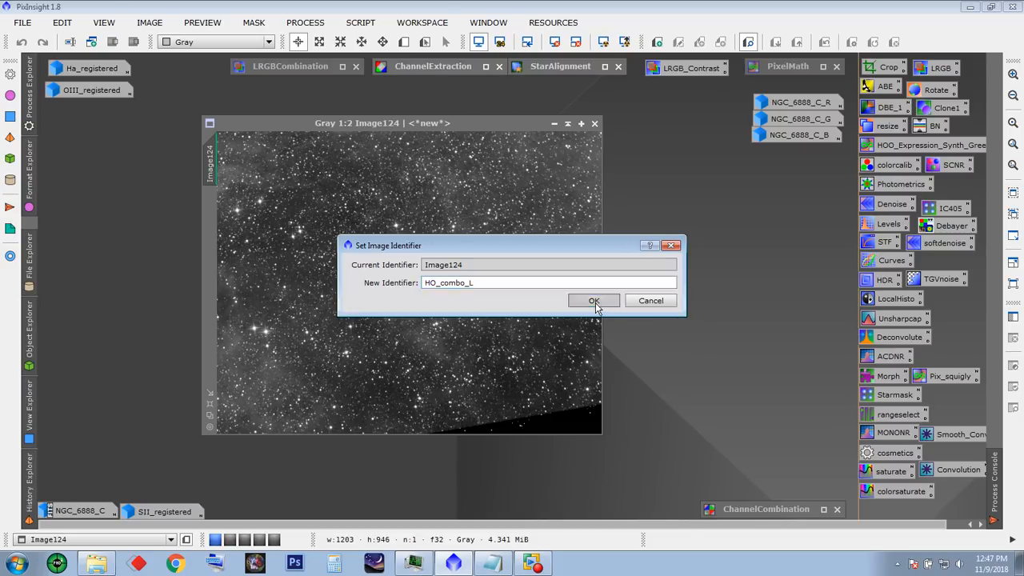
- Remove the display stretch from HO_combo_L and leave its window beside the free workspace area
left_click_drag(343, 126, 185, 121)
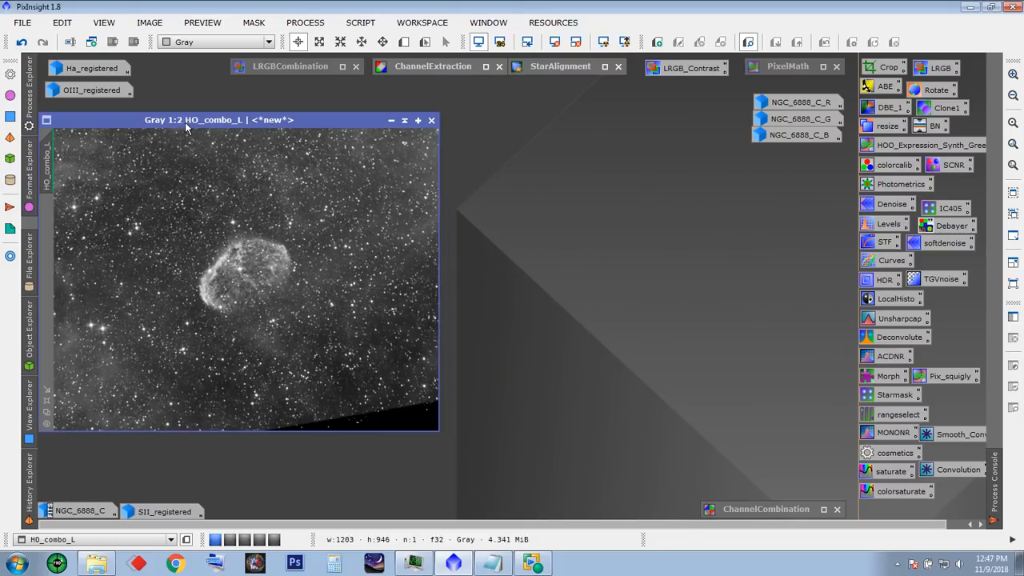
left_click(576, 42)
left_click_drag(308, 120, 335, 134)
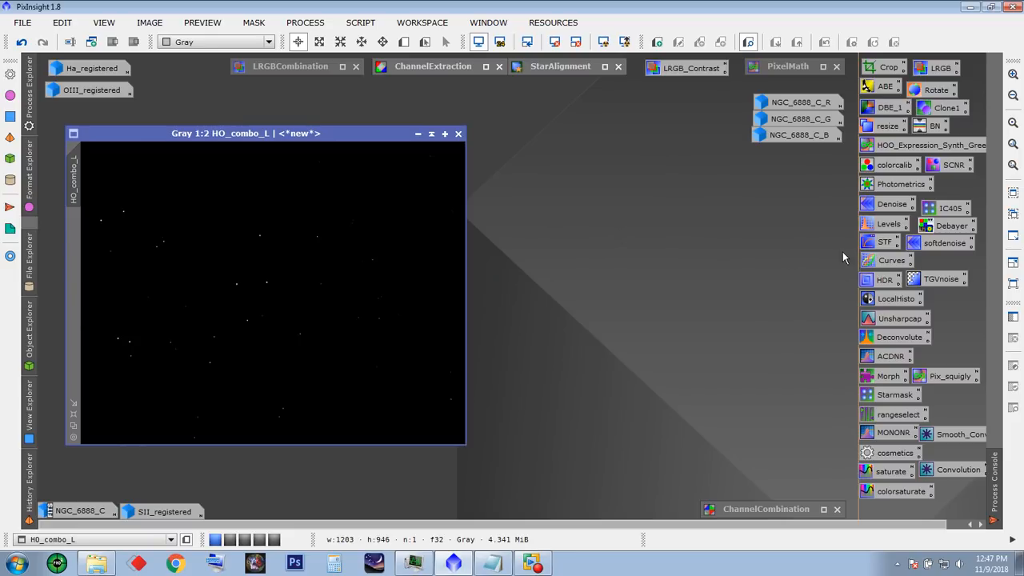
- Open HistogramTransformation with HO_combo_L as its view and start a real-time preview
double_click(886, 226)
left_click_drag(804, 32, 823, 32)
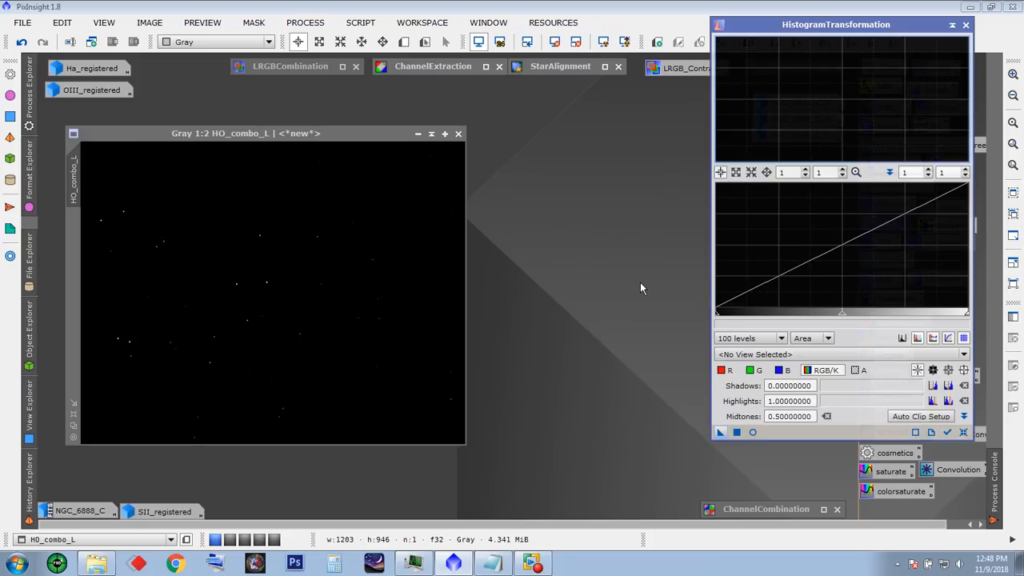
left_click(790, 355)
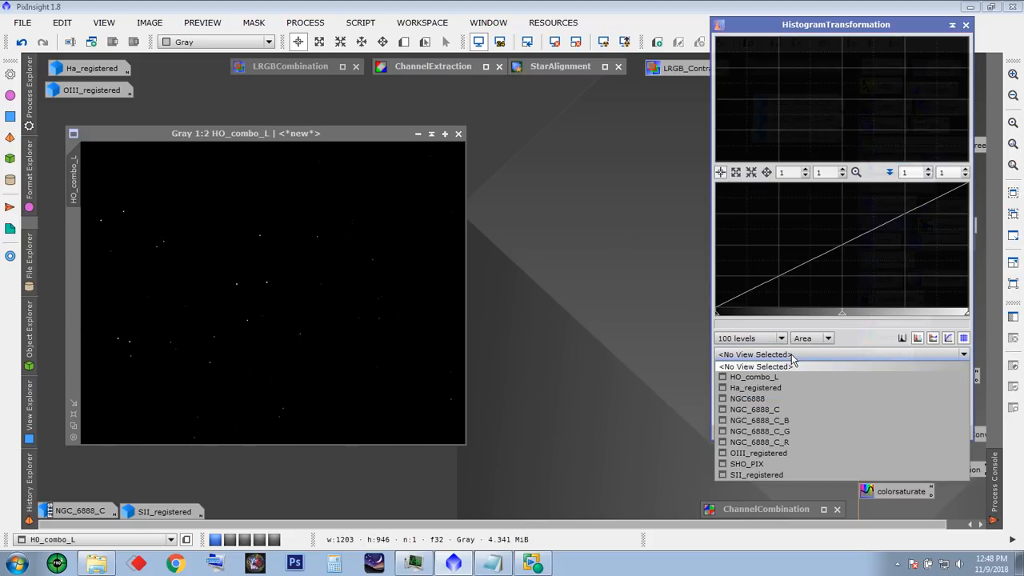
left_click(783, 376)
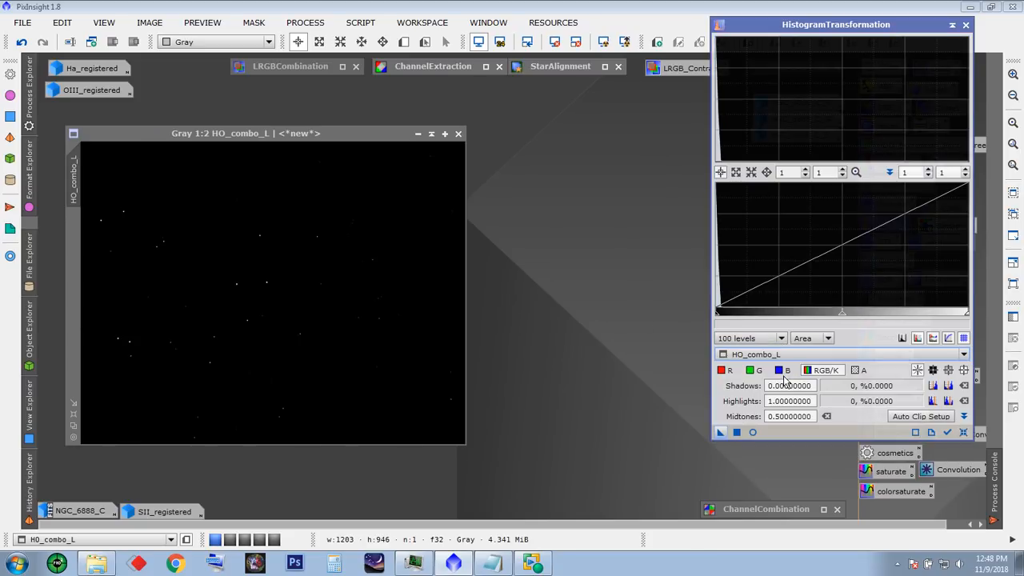
left_click(751, 431)
left_click_drag(490, 131, 472, 114)
- Apply a first histogram stretch to HO_combo_L with midtones at about 0.073, and reset the HistogramTransformation settings
left_click_drag(841, 312, 734, 317)
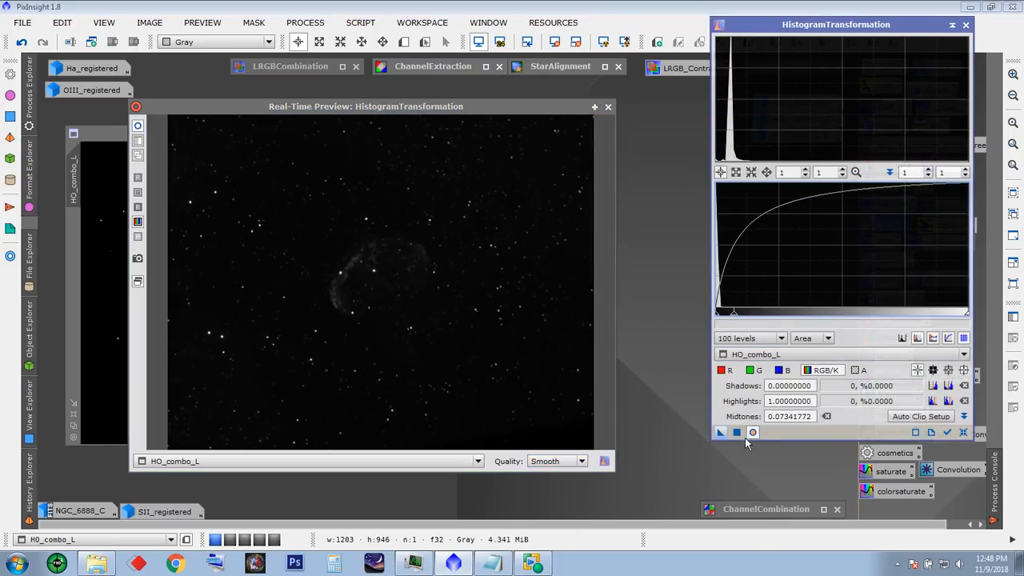
left_click(737, 432)
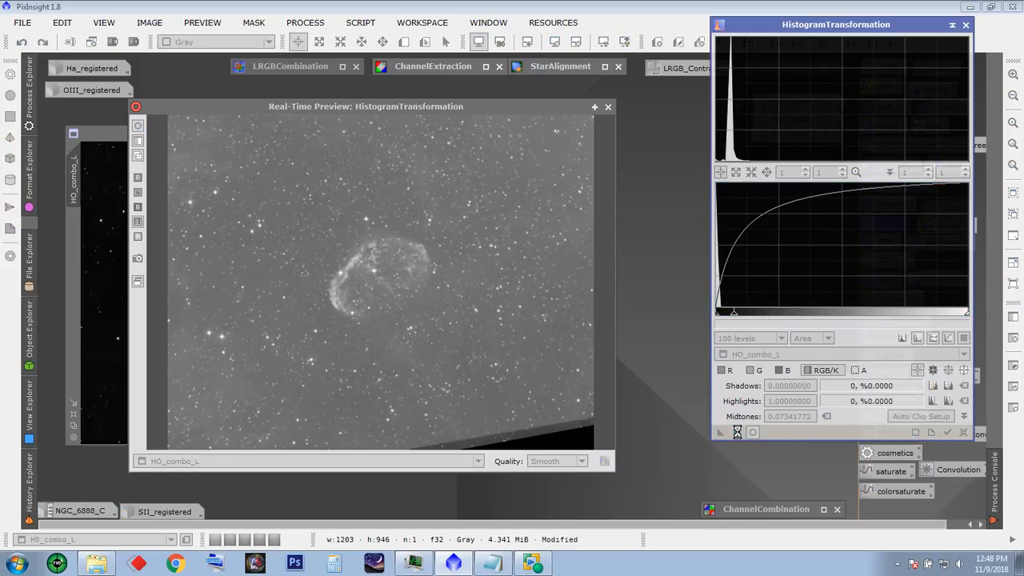
left_click(963, 431)
- Apply a second histogram stretch to HO_combo_L with midtones at about 0.195, and reset the settings
left_click_drag(845, 318, 765, 317)
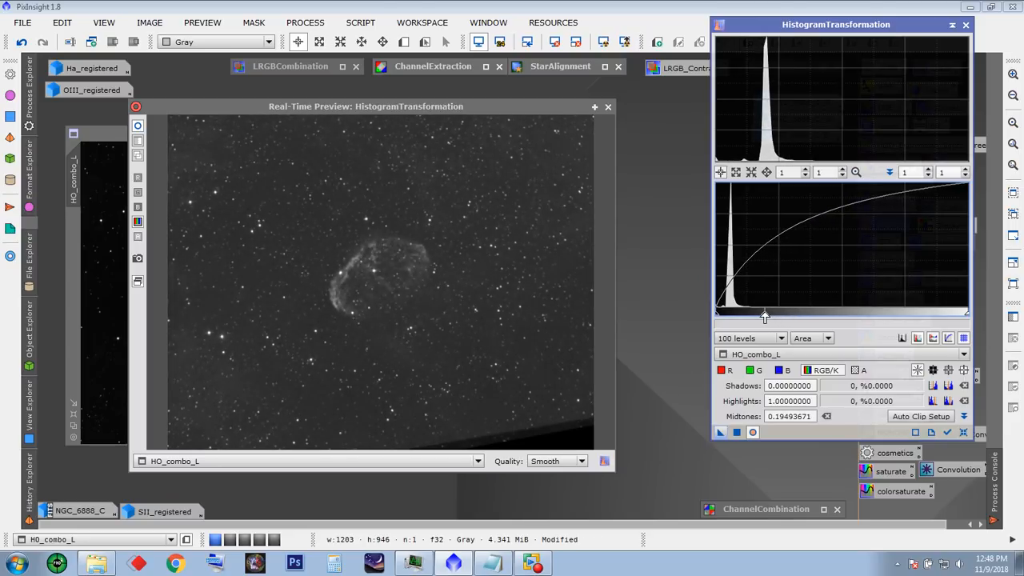
left_click(736, 434)
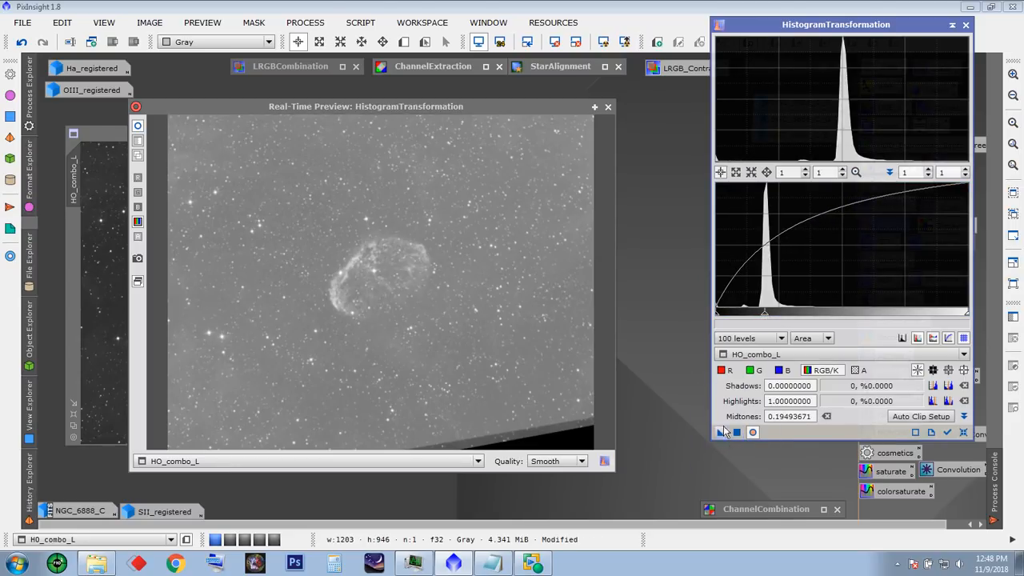
left_click(963, 432)
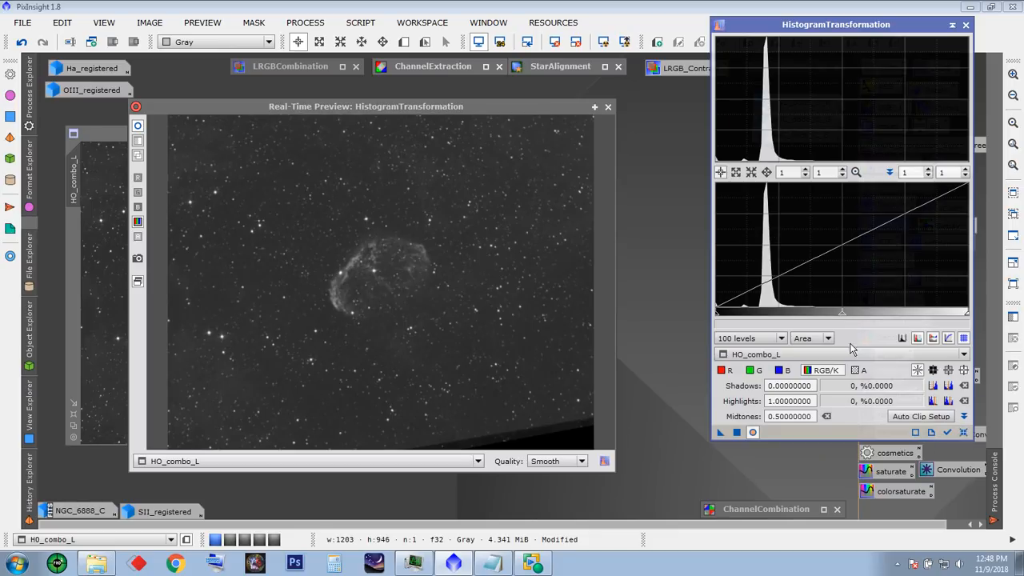
- Apply a third stretch to HO_combo_L with shadows at about 0.099 and midtones at about 0.272, and reset the settings
left_click_drag(841, 317, 827, 317)
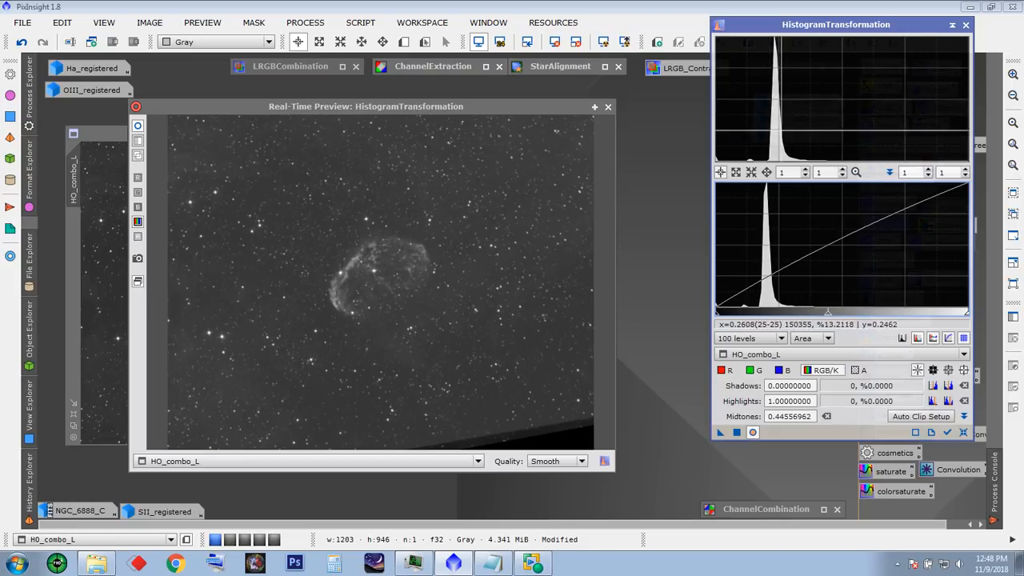
left_click_drag(719, 320, 741, 317)
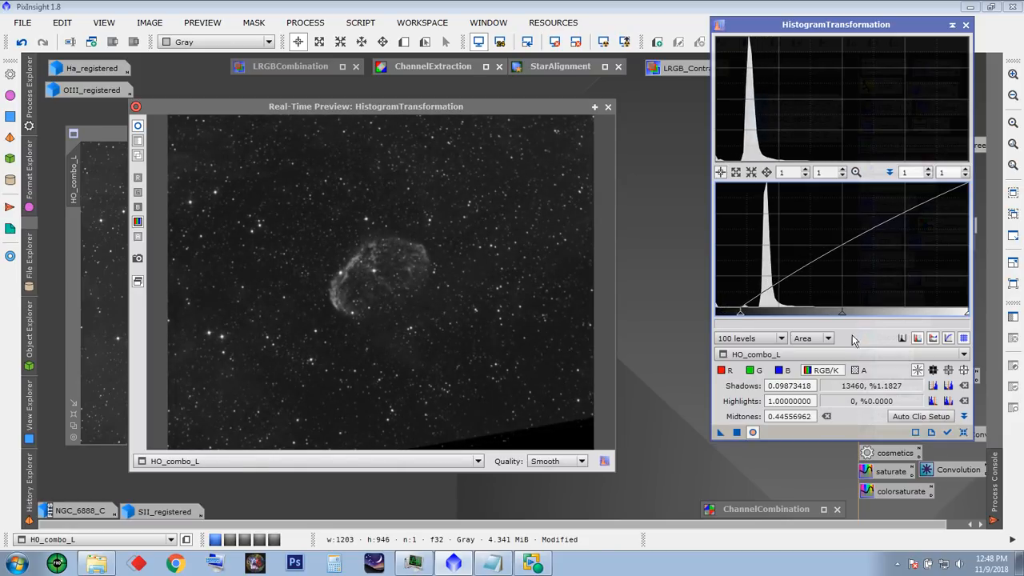
left_click_drag(842, 318, 802, 309)
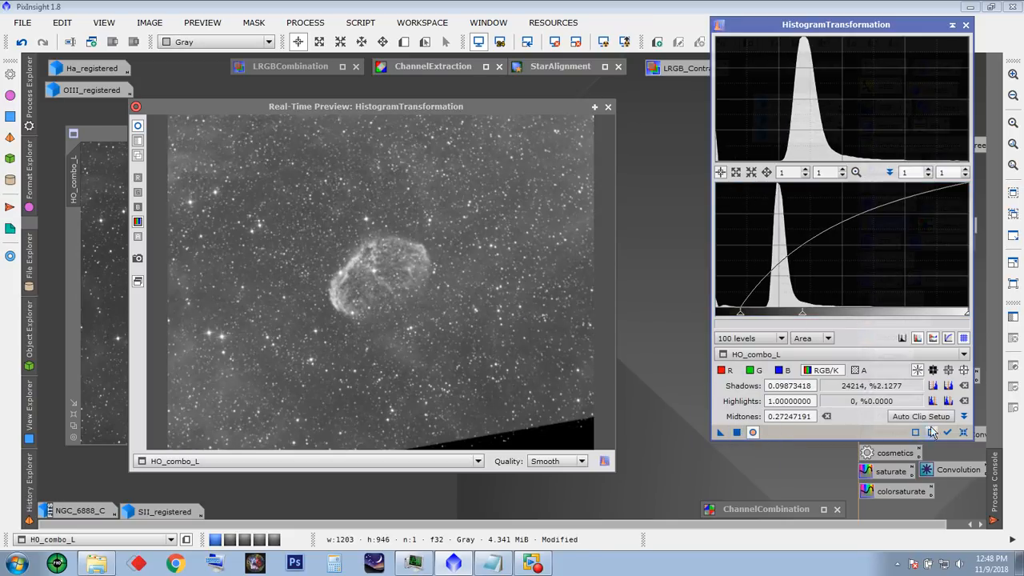
left_click(962, 432)
- Apply a fourth histogram stretch to HO_combo_L with shadows at about 0.084 and midtones at about 0.312, then reset and close HistogramTransformation
left_click_drag(716, 311, 730, 315)
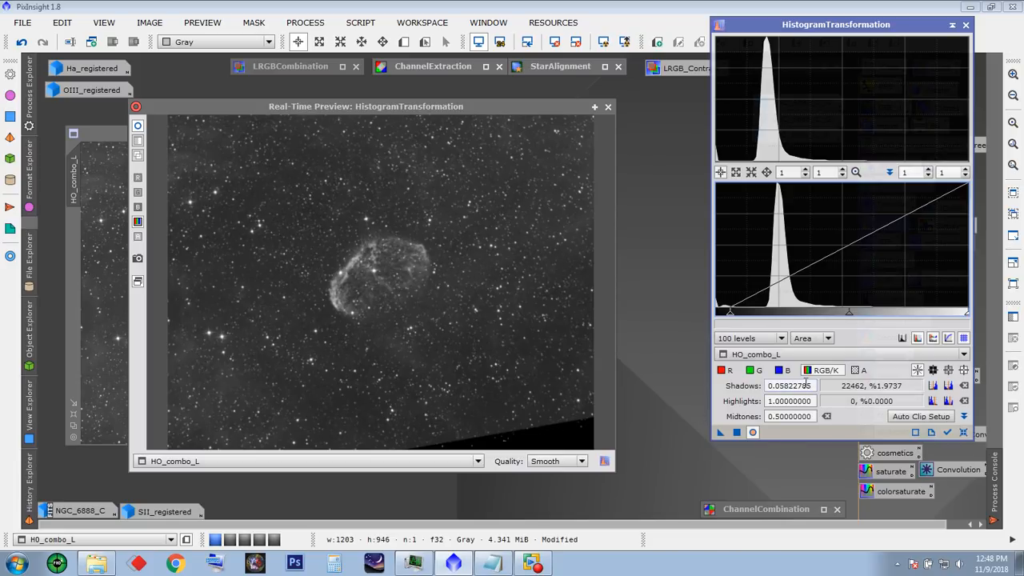
left_click_drag(850, 314, 803, 309)
left_click_drag(729, 314, 736, 315)
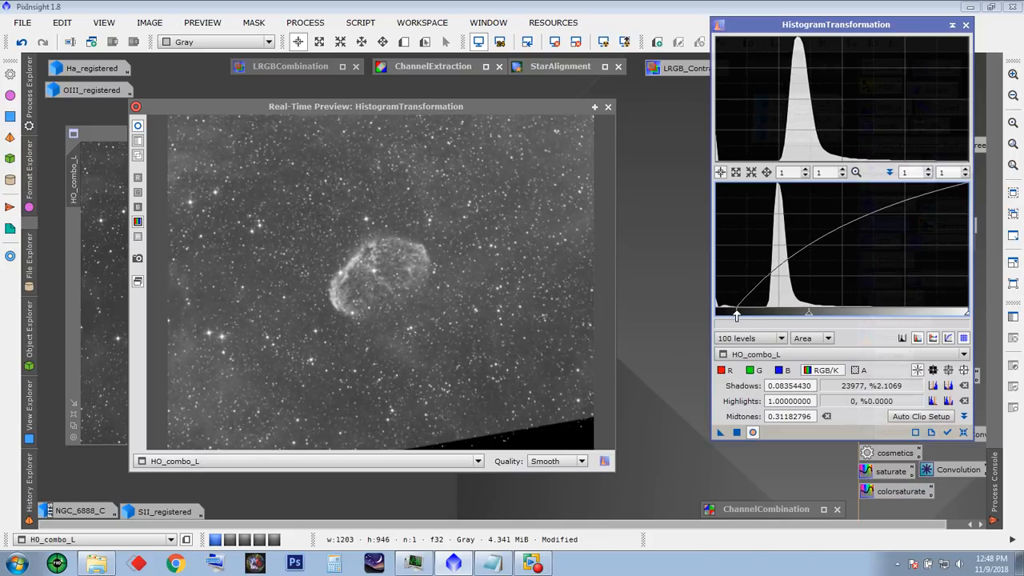
left_click(608, 107)
left_click_drag(720, 431, 338, 279)
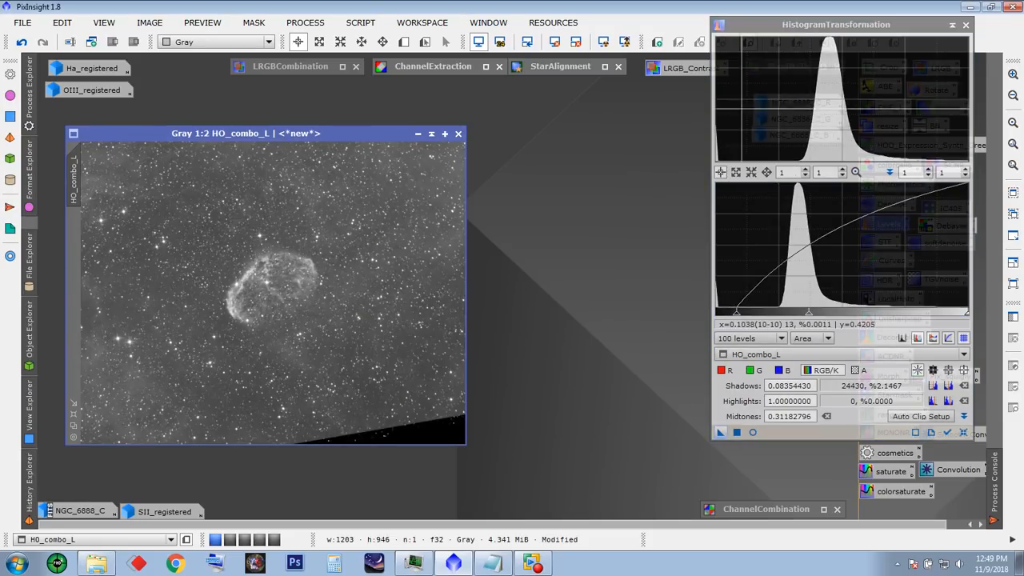
left_click_drag(815, 25, 732, 39)
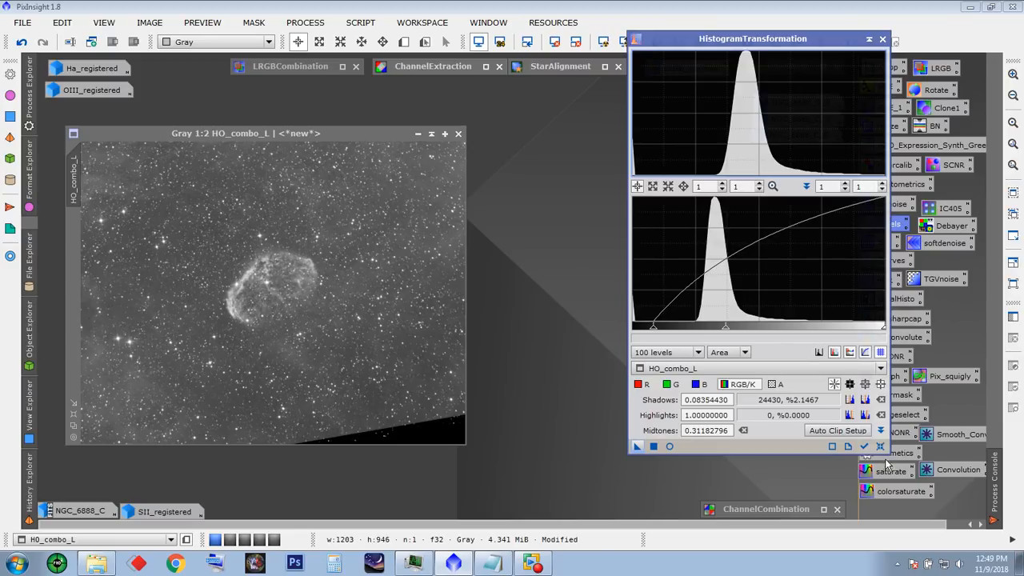
left_click(880, 446)
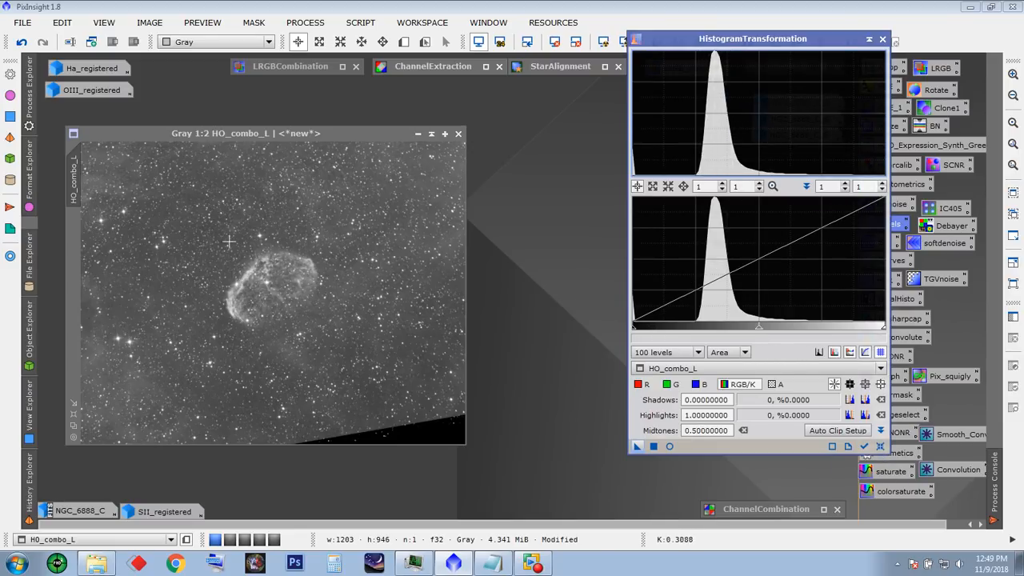
left_click_drag(874, 40, 864, 48)
left_click(874, 50)
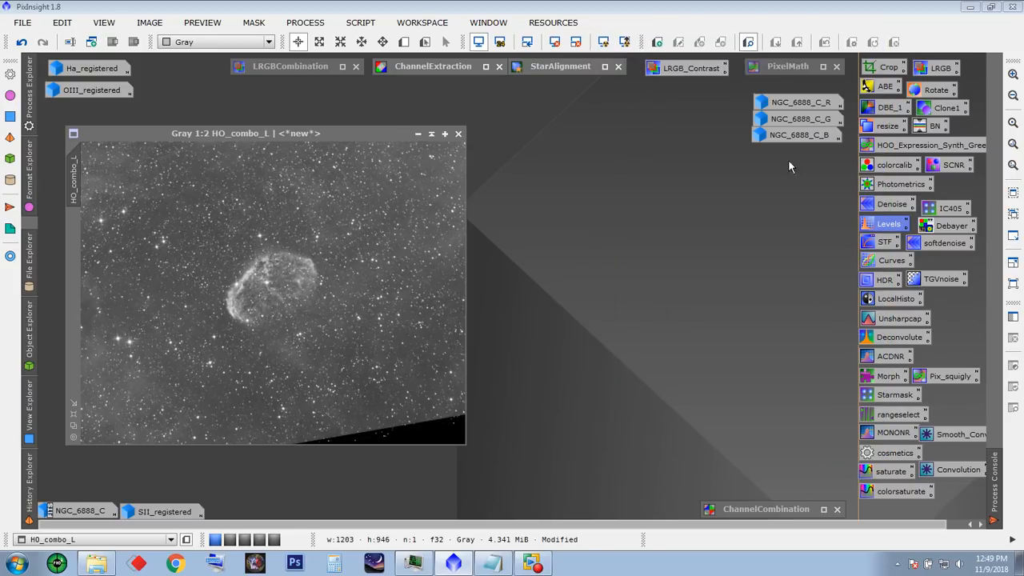
- Open CurvesTransformation and start a real-time preview of HO_combo_L beside it
double_click(888, 261)
left_click_drag(801, 36, 813, 36)
left_click_drag(349, 130, 371, 125)
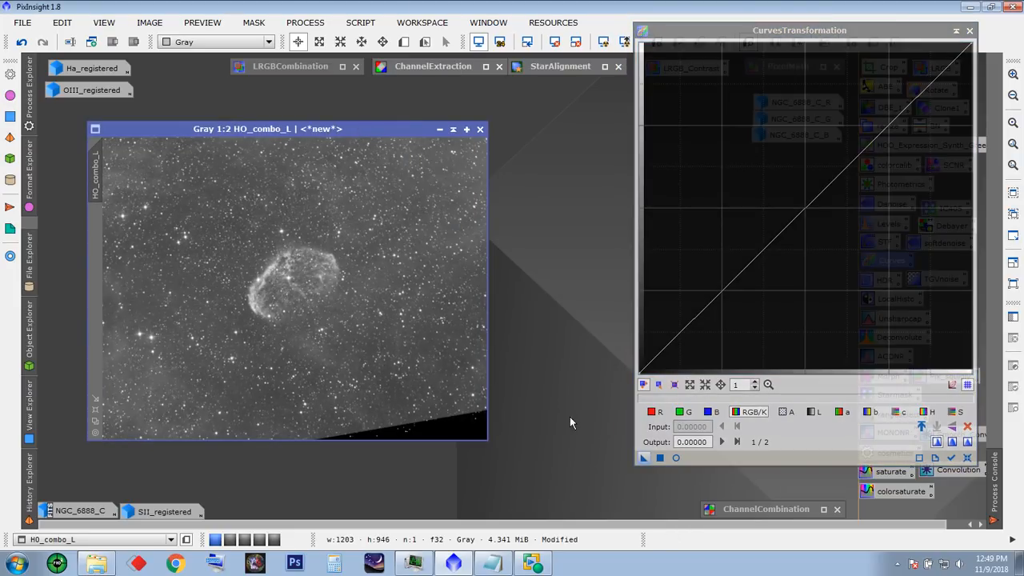
left_click(677, 459)
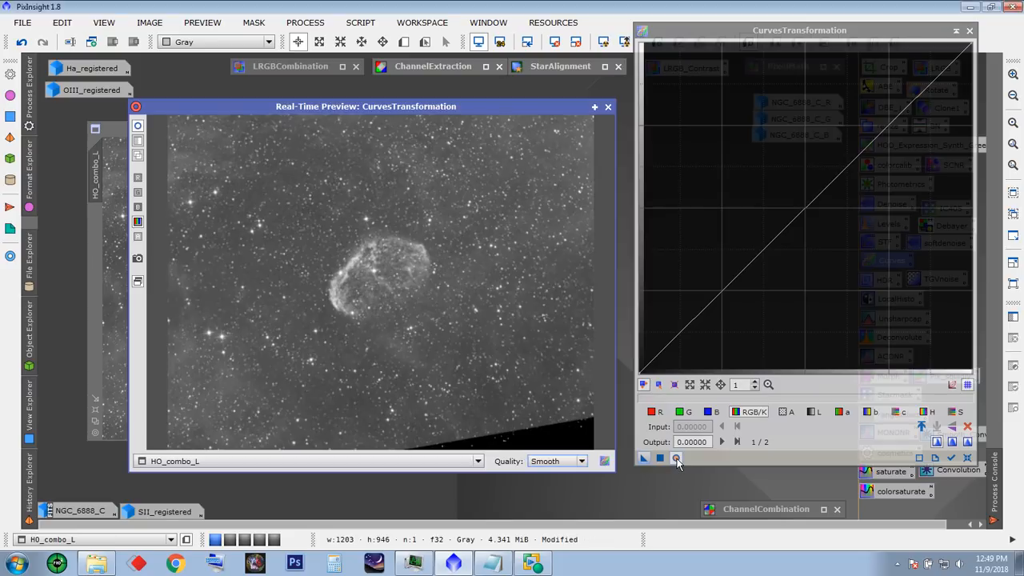
left_click_drag(464, 110, 424, 121)
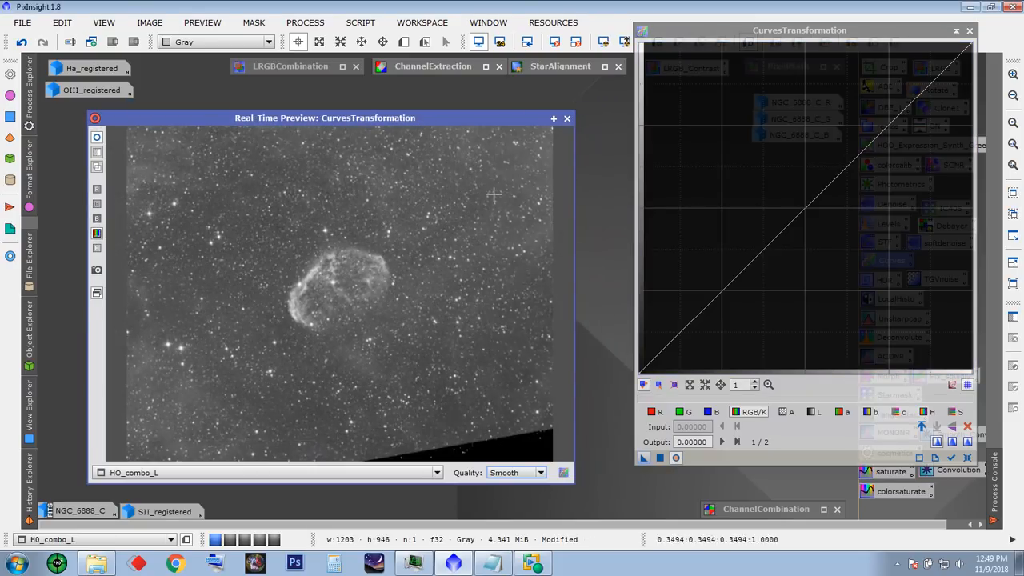
- Shape an RGB/K contrast curve with points at about 0.273 input, 0.237 output and 0.355 input, 0.373 output, and check it against the original
left_click_drag(719, 293, 725, 314)
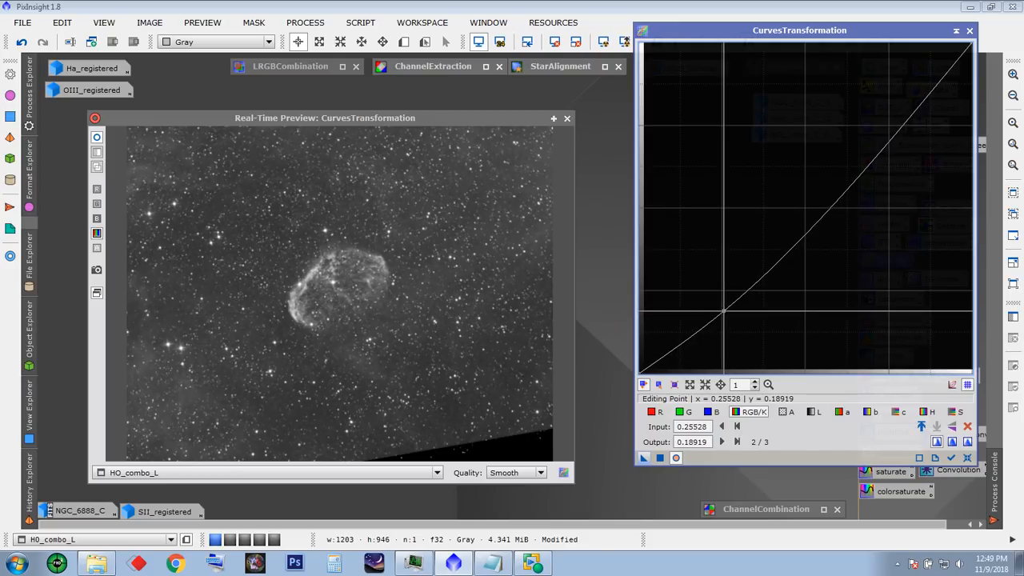
left_click(770, 268)
left_click_drag(770, 269, 755, 250)
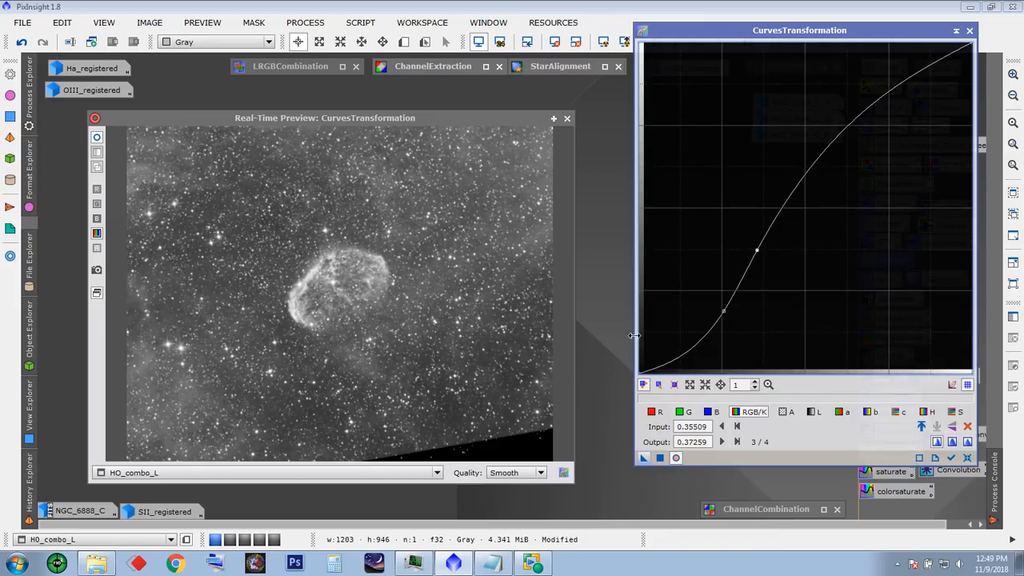
left_click_drag(723, 311, 729, 294)
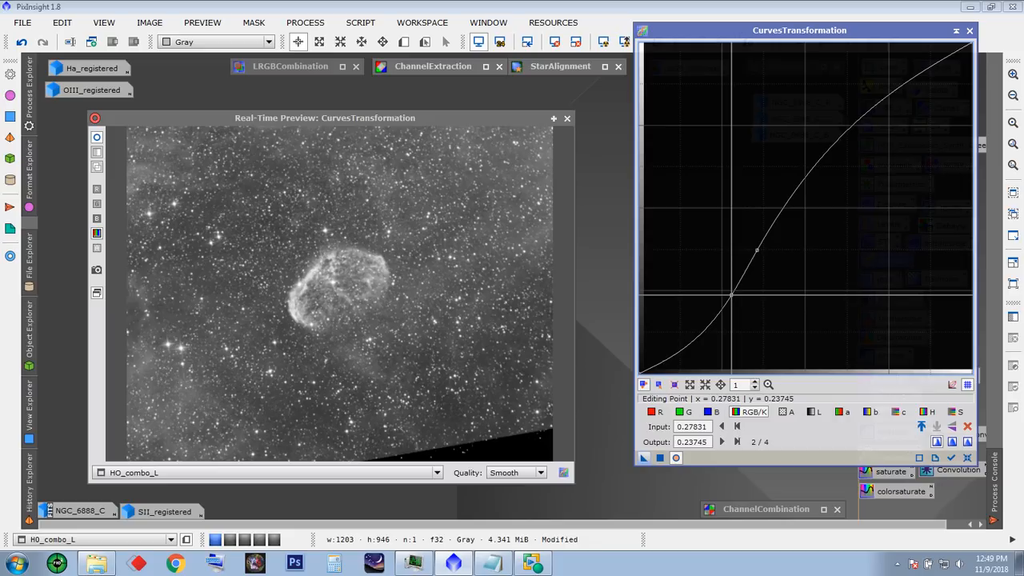
left_click(97, 140)
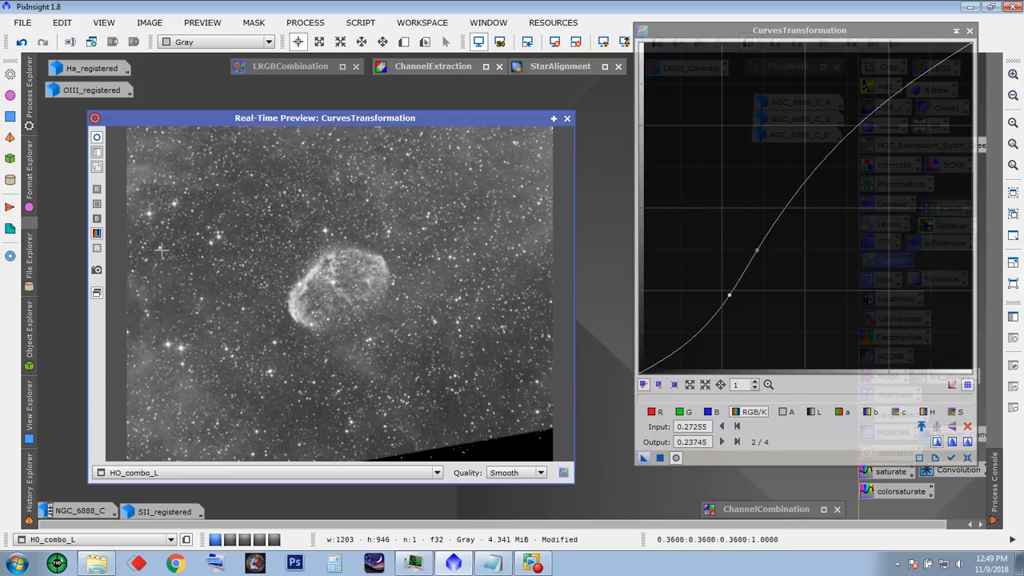
- Apply the contrast curve to HO_combo_L, and reset and close CurvesTransformation
left_click(567, 119)
left_click_drag(643, 457, 312, 290)
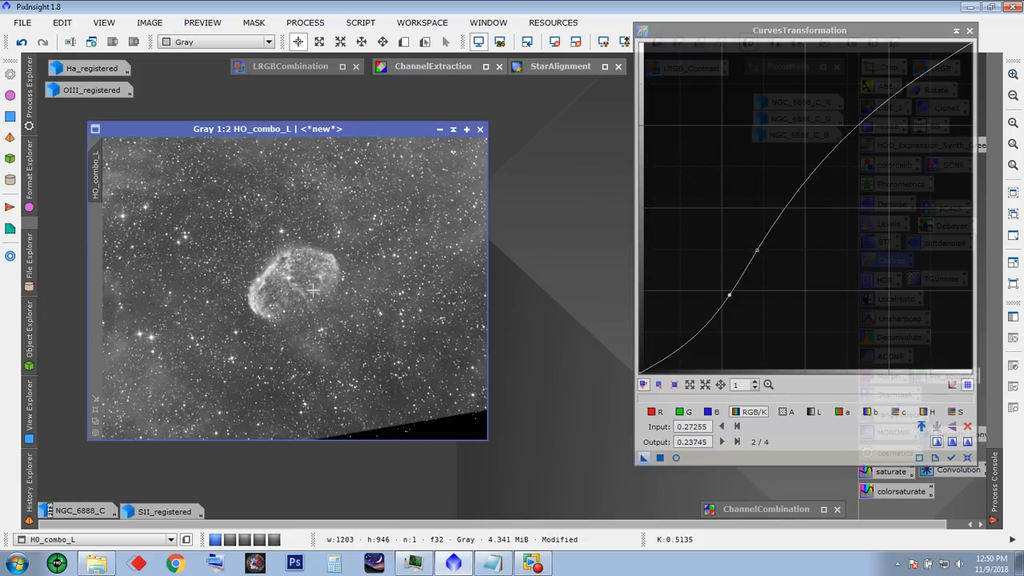
left_click(966, 457)
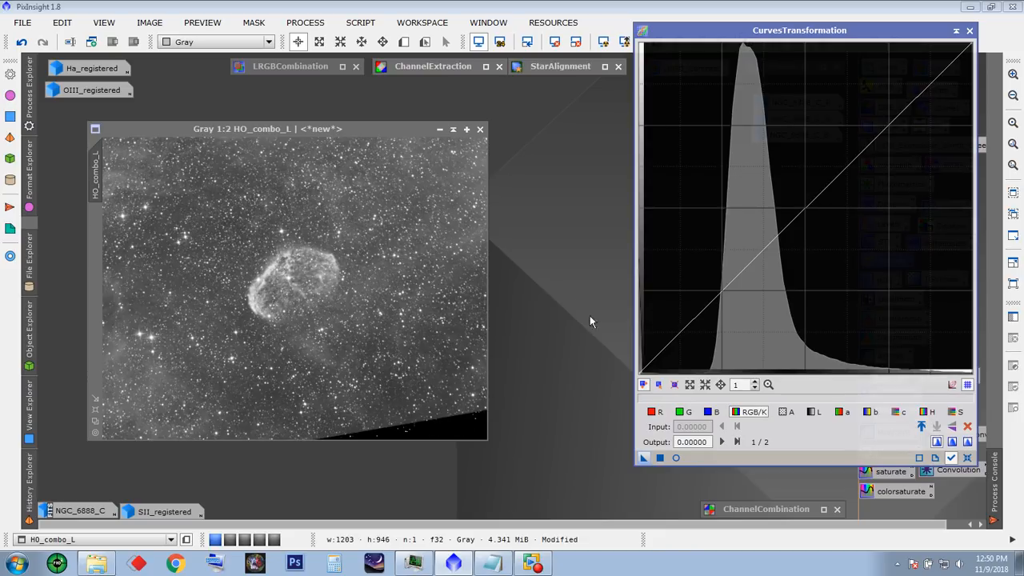
left_click(969, 30)
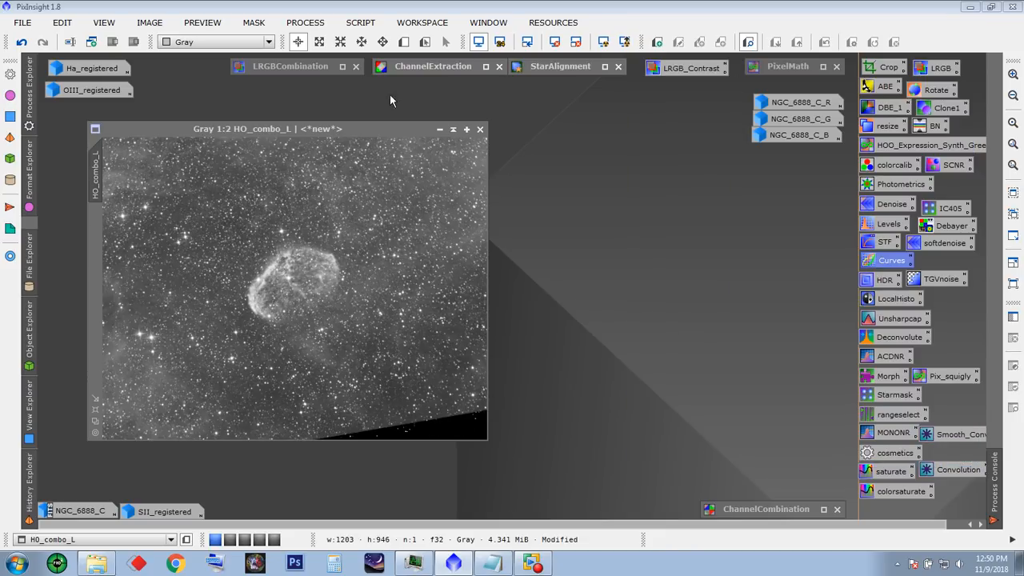
- Iconize the HO_combo_L image and place its icon below OIII_registered
left_click_drag(334, 131, 340, 133)
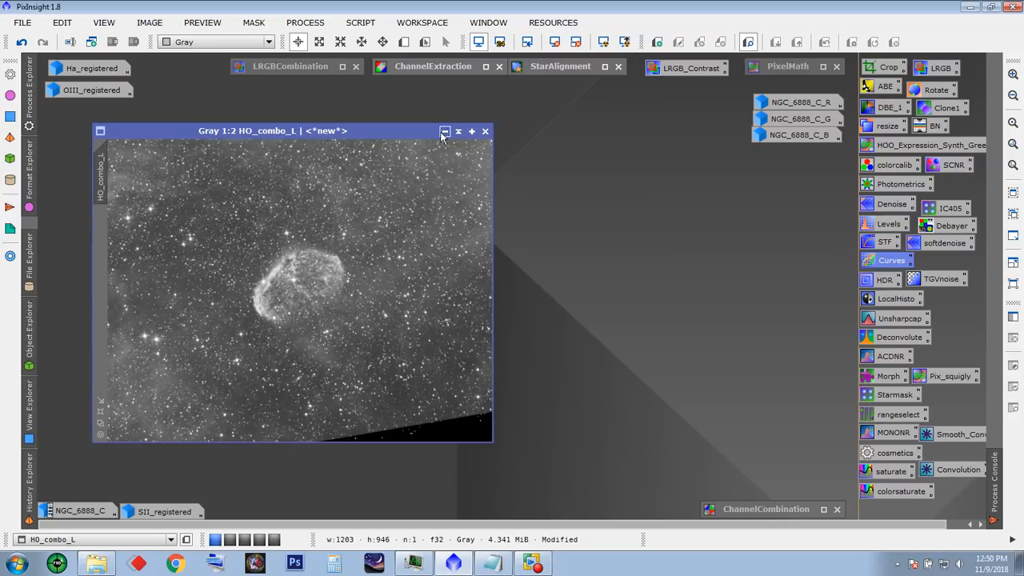
left_click_drag(404, 136, 397, 139)
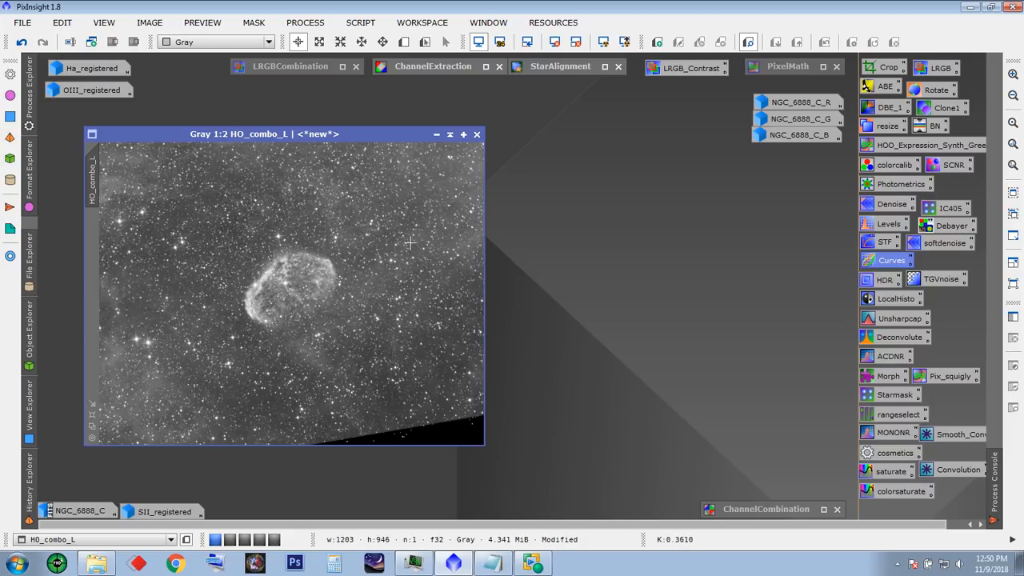
left_click(436, 134)
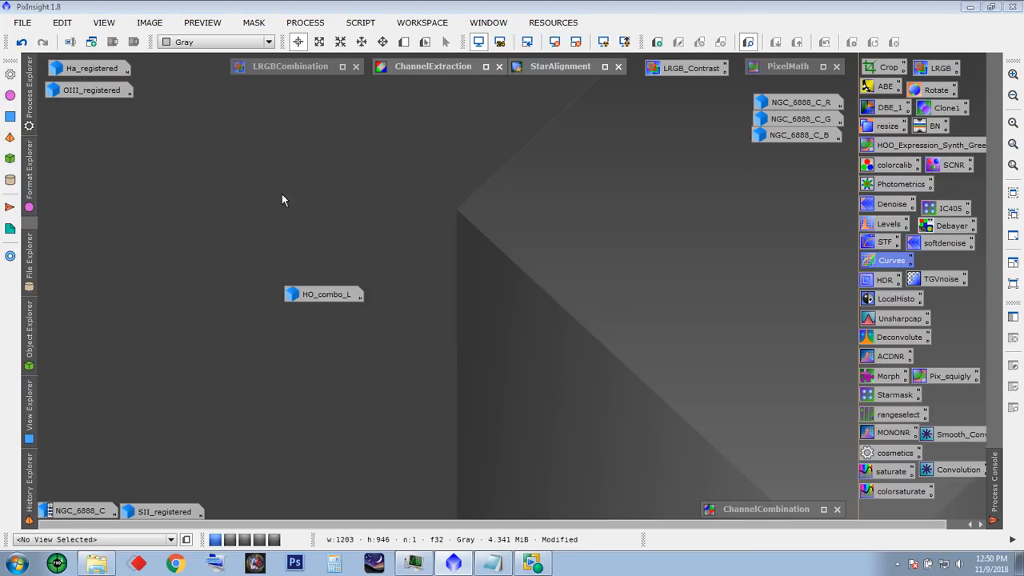
left_click_drag(286, 286, 90, 186)
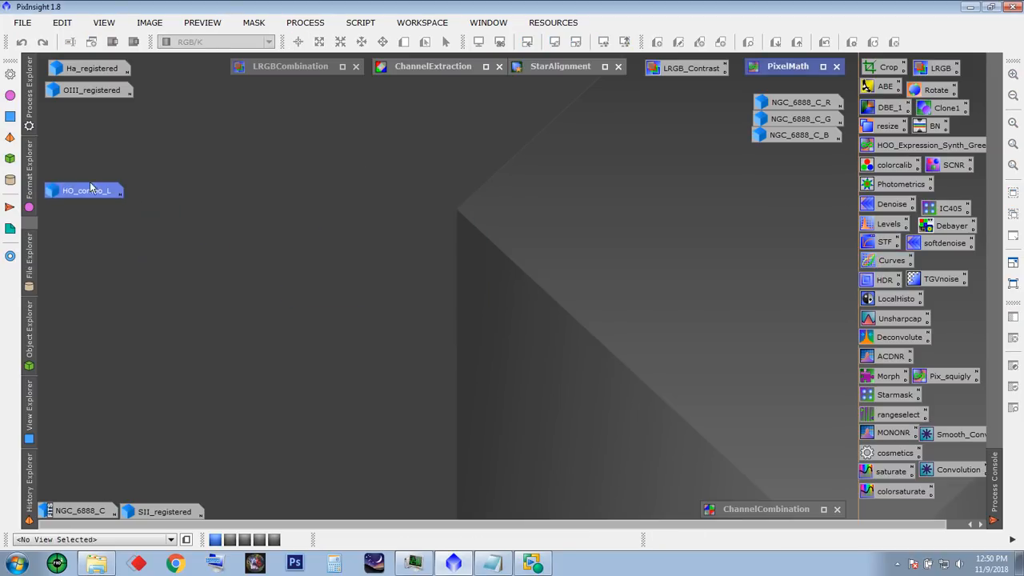
- Restore the NGC_6888_C_R, NGC_6888_C_G, NGC_6888_C_B and HO_combo_L image windows
double_click(783, 104)
double_click(780, 120)
double_click(777, 133)
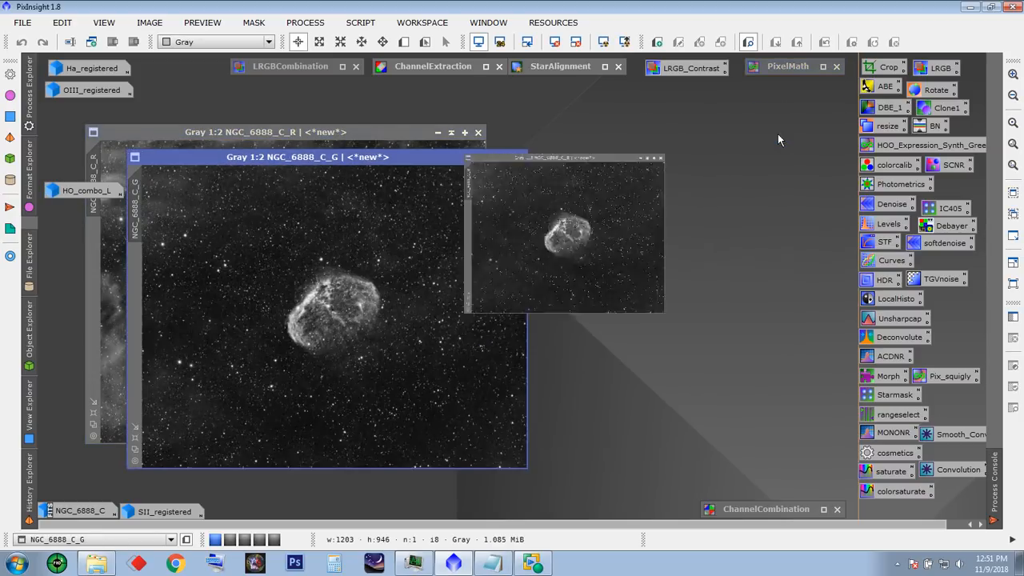
left_click_drag(73, 189, 334, 98)
double_click(333, 98)
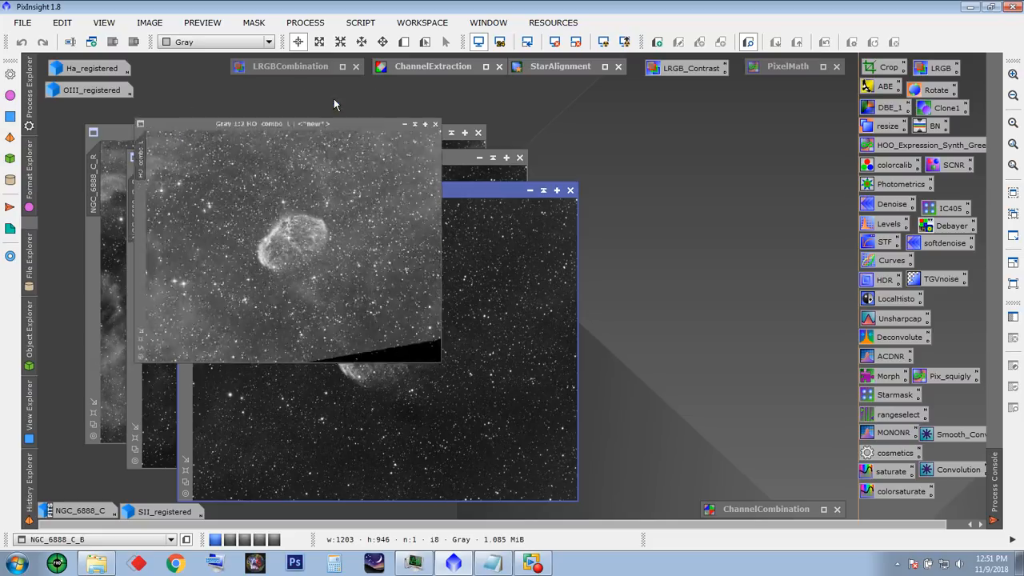
- Set HO_combo_L beside the channel images and compare it with NGC_6888_C_G and NGC_6888_C_R by placing each over it
left_click_drag(284, 134, 482, 242)
left_click_drag(406, 224, 585, 134)
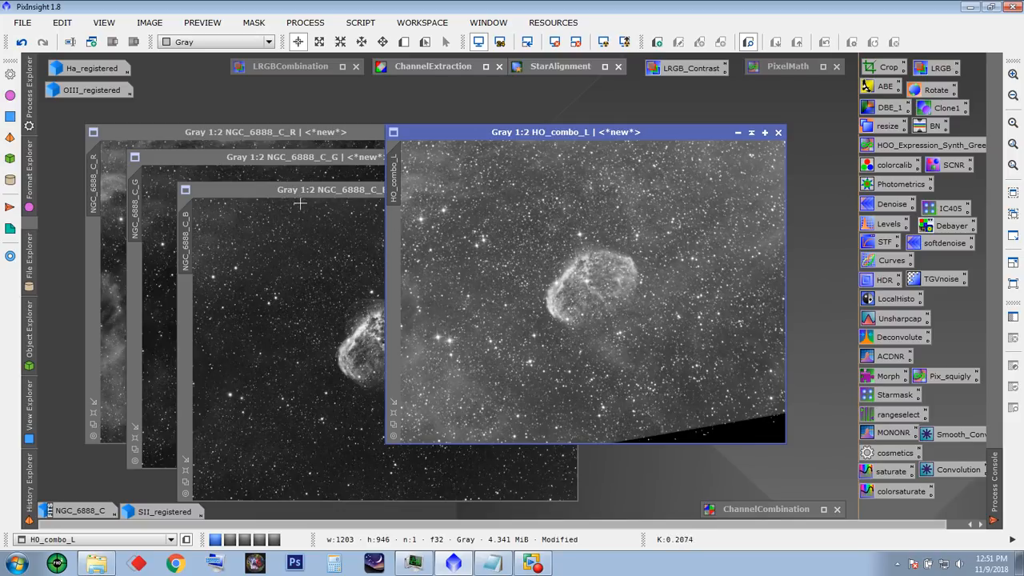
left_click_drag(297, 192, 249, 197)
left_click(497, 135)
left_click_drag(470, 132, 617, 138)
left_click_drag(281, 155, 697, 140)
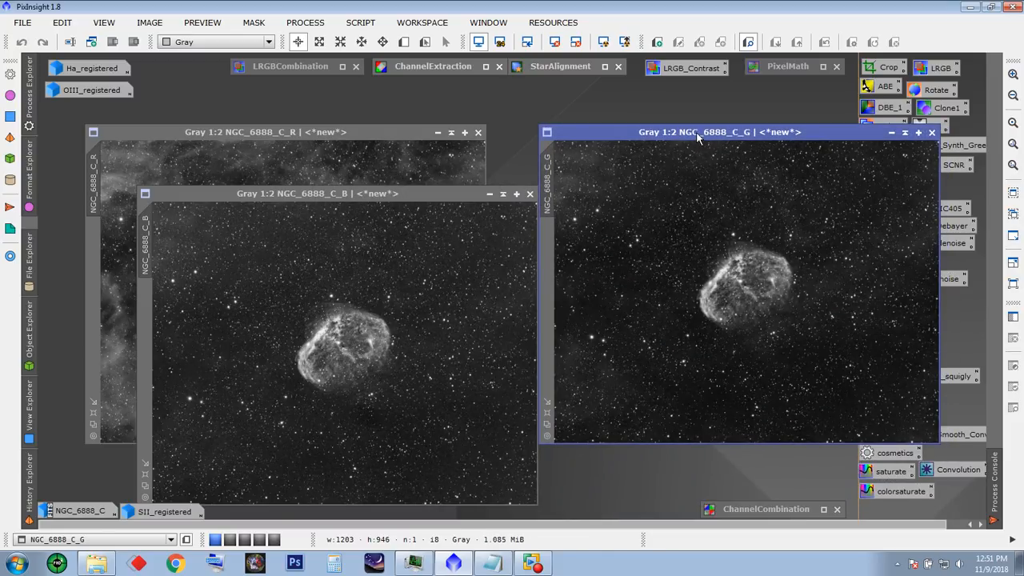
left_click_drag(696, 132, 320, 218)
left_click_drag(251, 138, 706, 140)
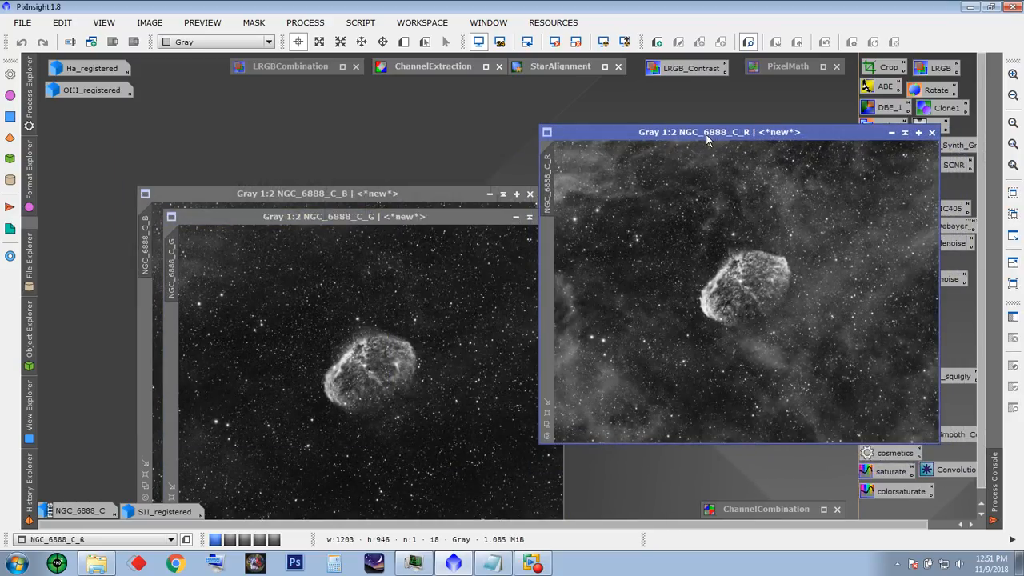
- Cascade the image windows in the order NGC_6888_C_R, NGC_6888_C_B, NGC_6888_C_G and HO_combo_L, with every title visible
left_click_drag(706, 140, 245, 139)
left_click(486, 217)
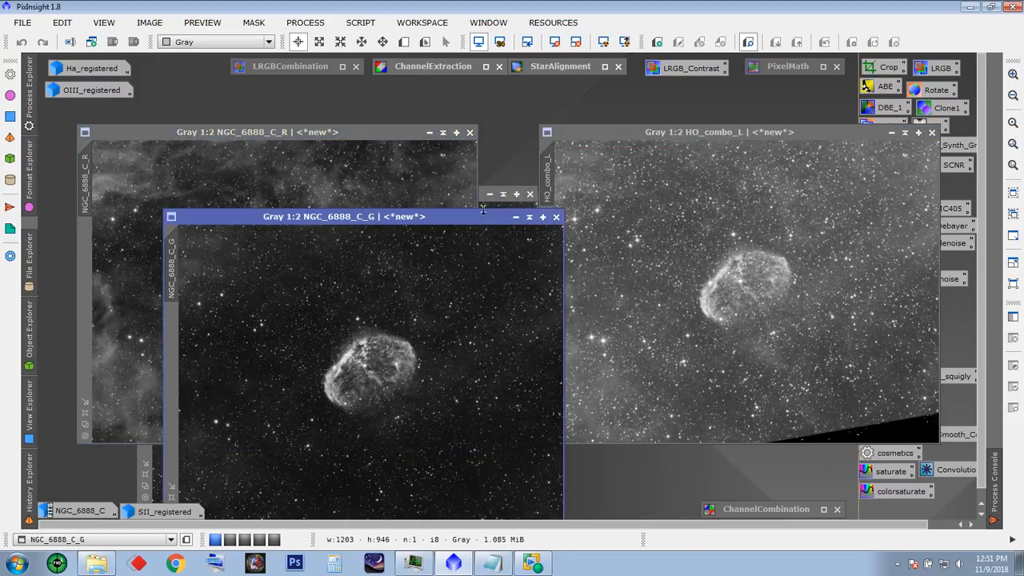
left_click(483, 197)
left_click_drag(352, 195, 326, 160)
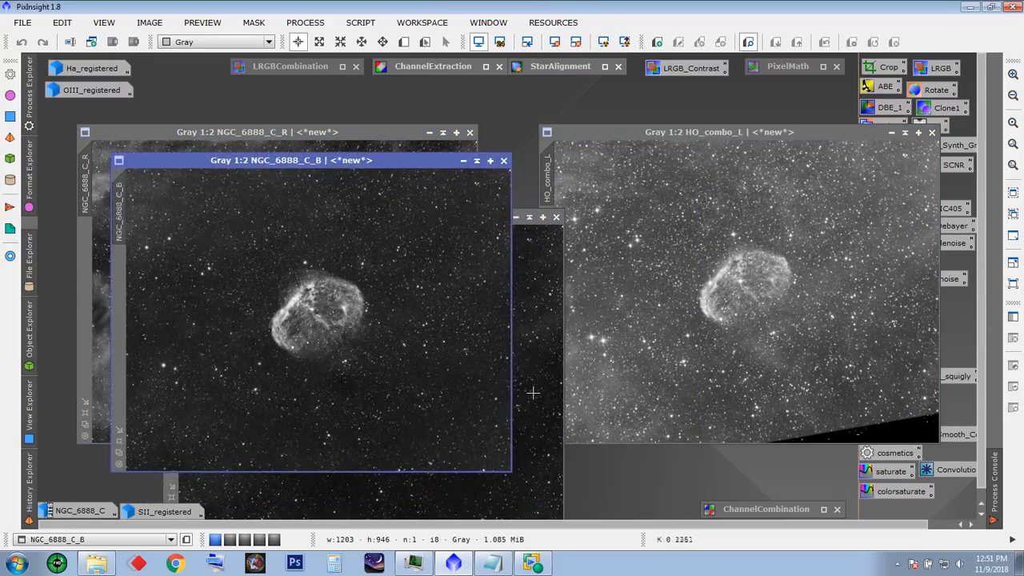
left_click(532, 388)
left_click_drag(315, 217, 288, 185)
left_click_drag(615, 133, 234, 206)
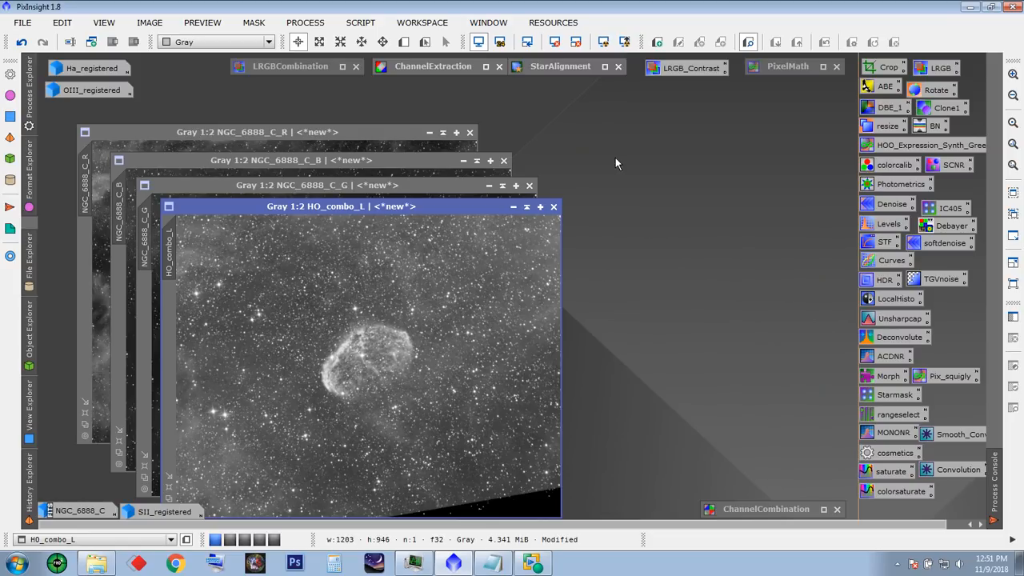
double_click(294, 65)
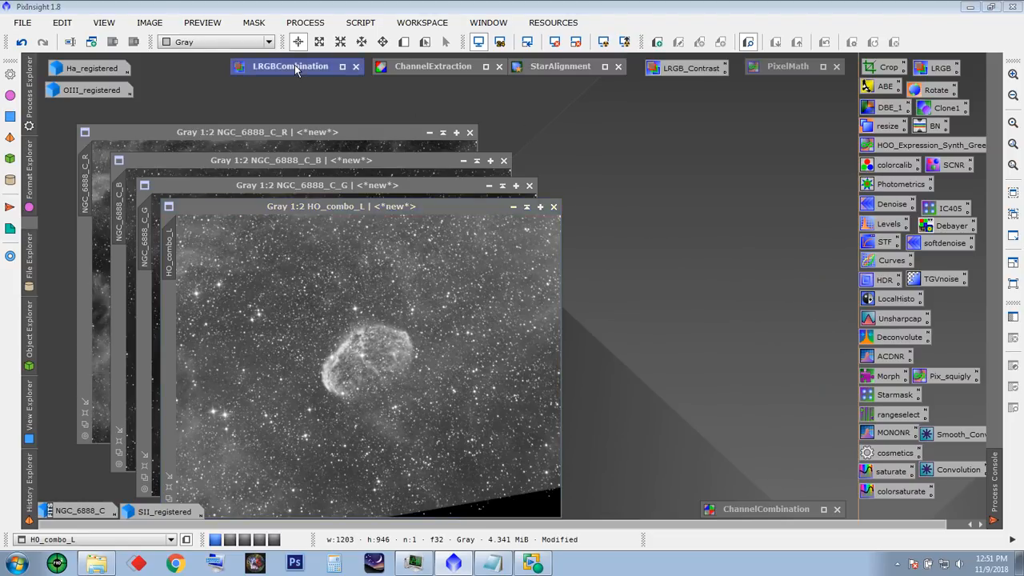
left_click_drag(652, 95, 687, 104)
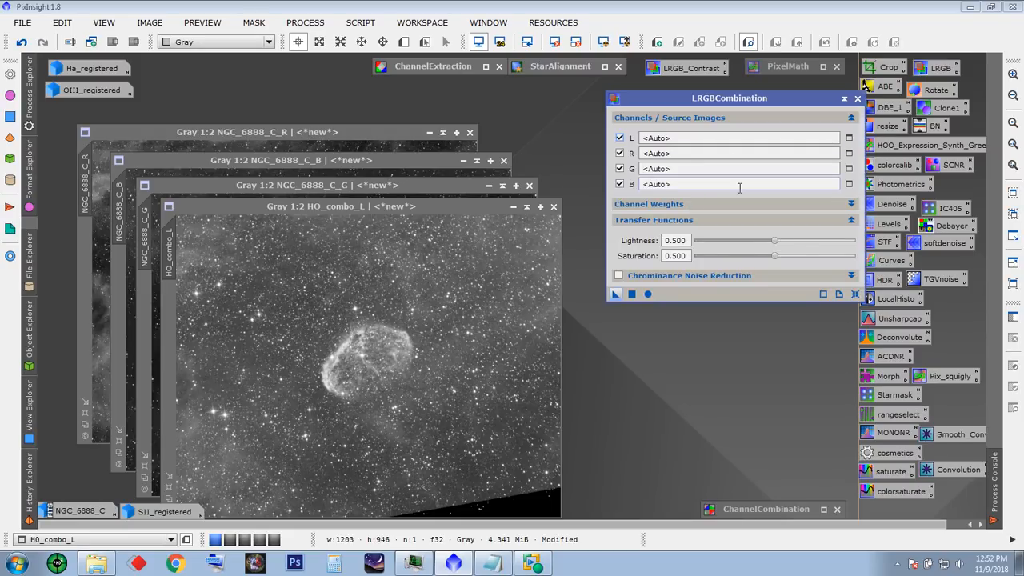
left_click(843, 100)
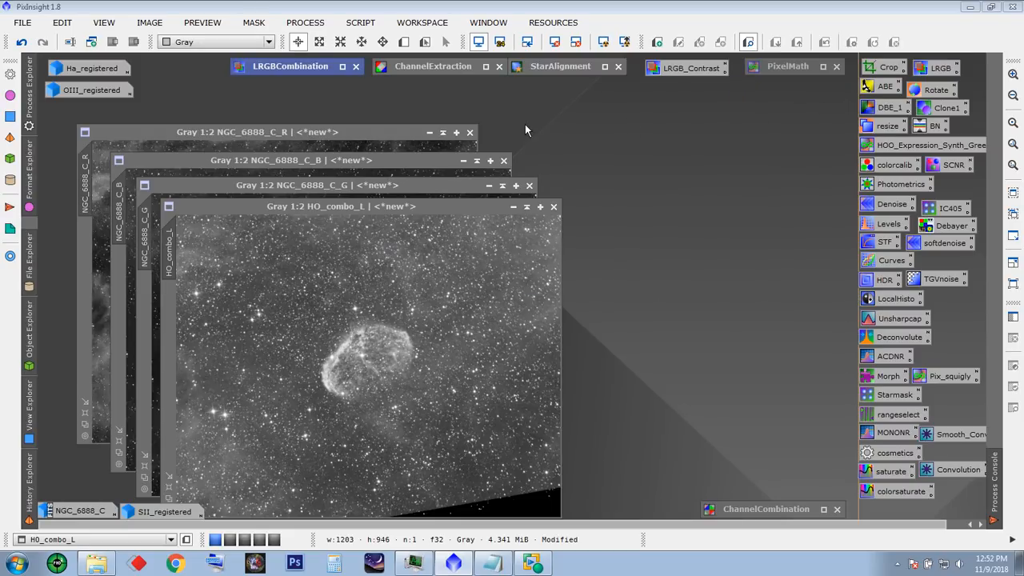
- Open the saved LRGB_Contrast process, review its lightness and saturation values, and move its window clear of the images
double_click(678, 71)
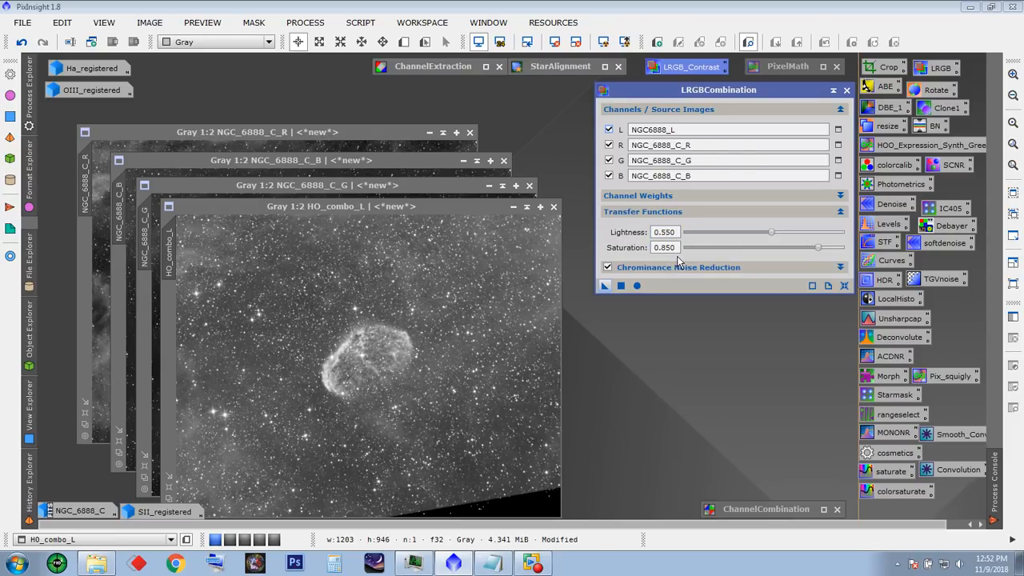
double_click(658, 232)
double_click(662, 247)
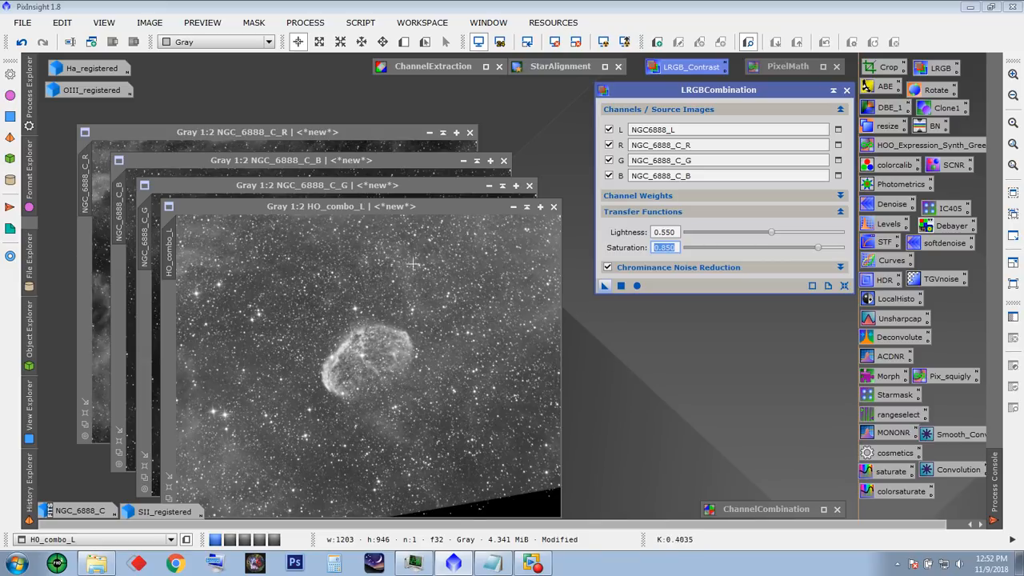
left_click_drag(669, 93, 802, 69)
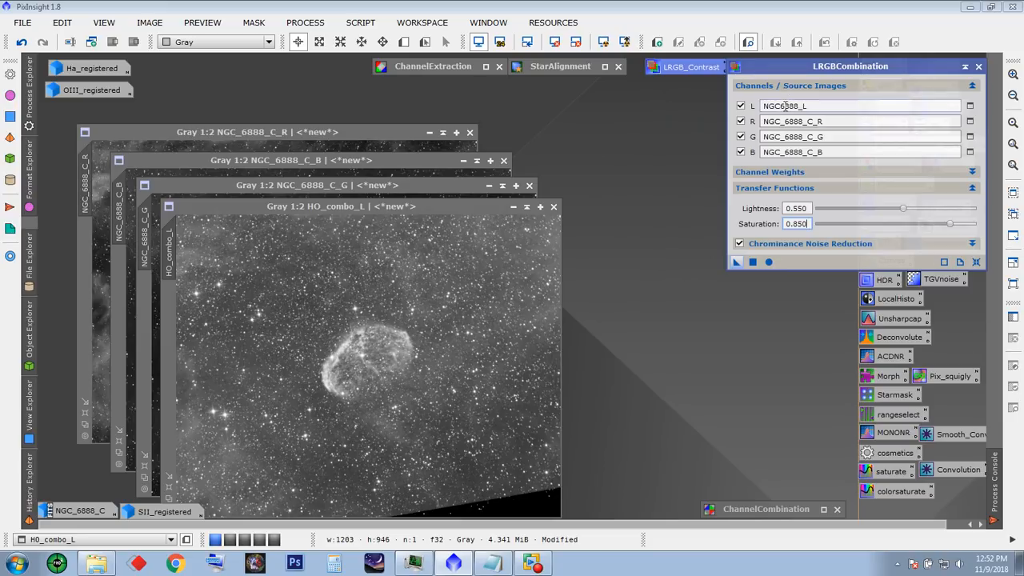
left_click_drag(798, 67, 771, 86)
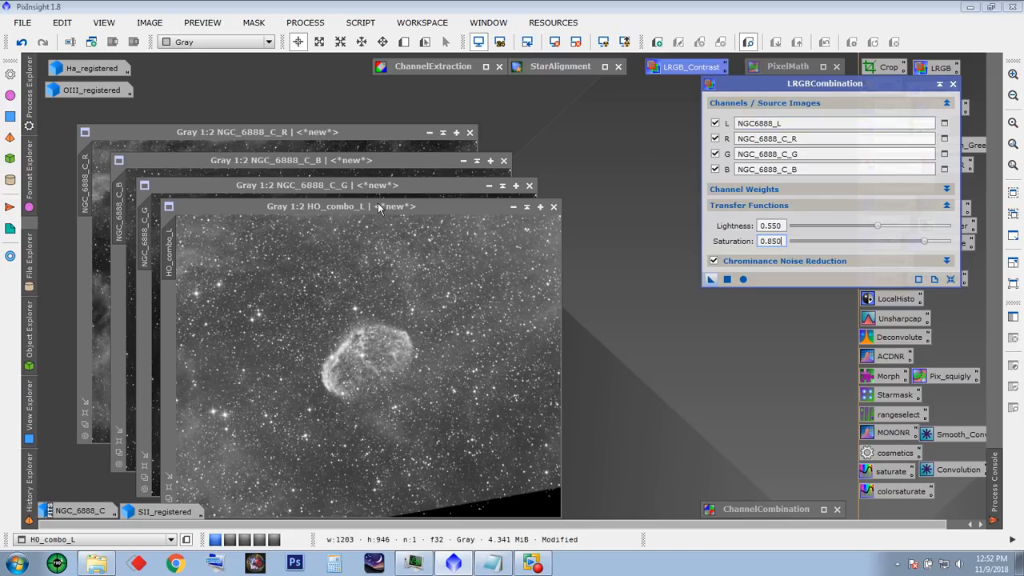
- Assign HO_combo_L as lightness source and NGC_6888_C_R, NGC_6888_C_G and NGC_6888_C_B as the red, green and blue sources in LRGBCombination
left_click(945, 123)
left_click_drag(500, 256, 511, 172)
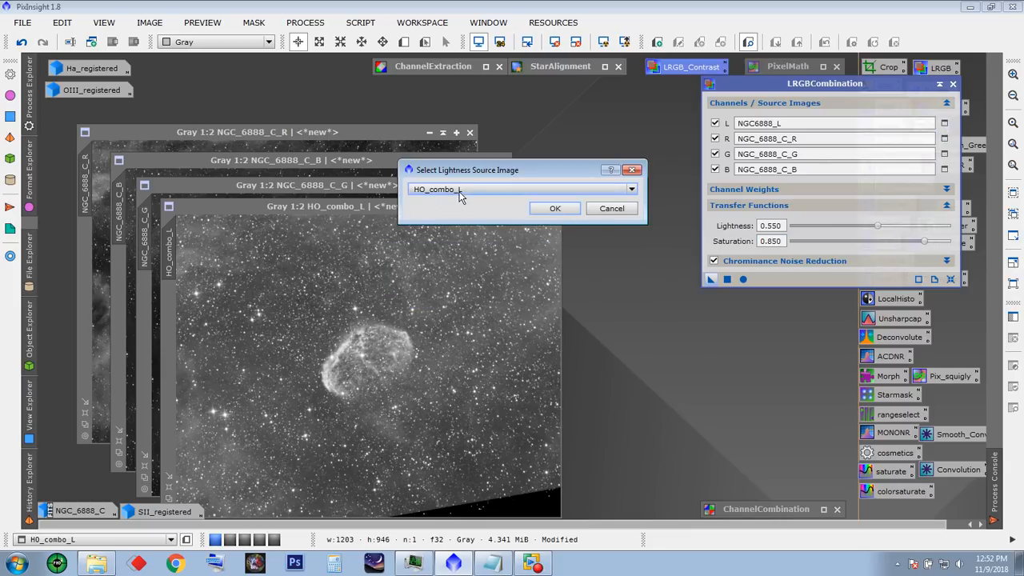
left_click(556, 208)
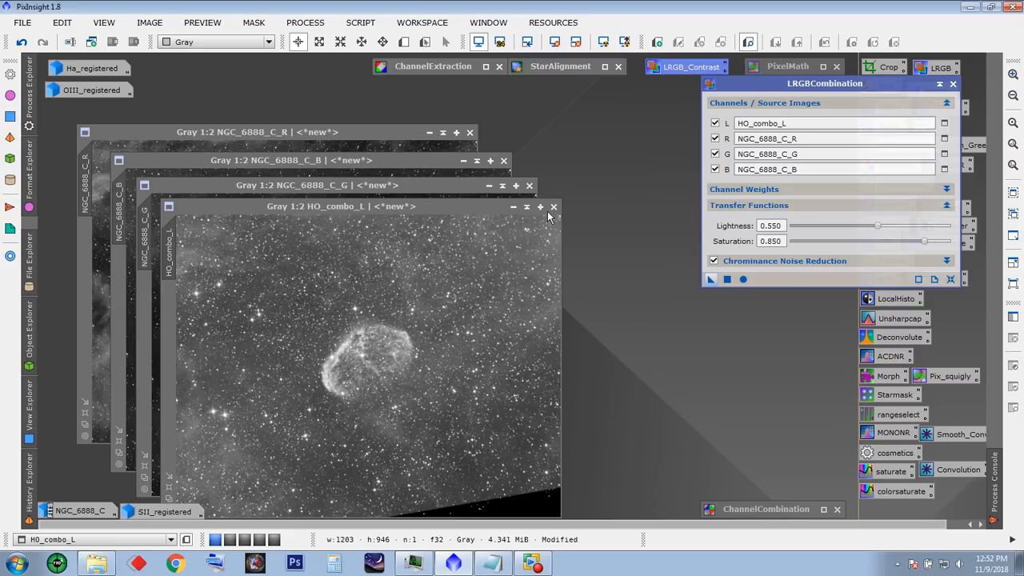
left_click(944, 138)
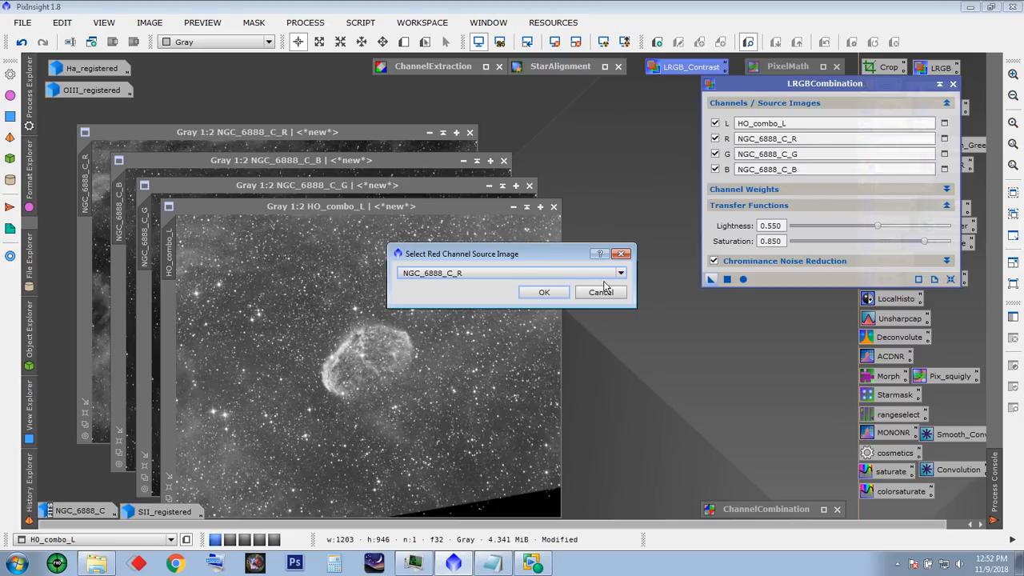
left_click(550, 293)
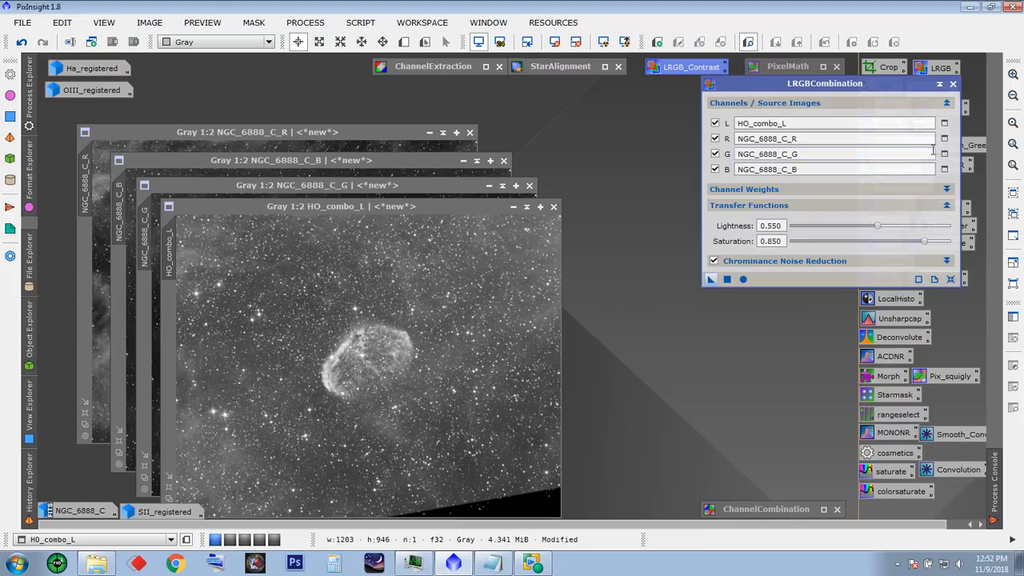
left_click(944, 154)
left_click(558, 292)
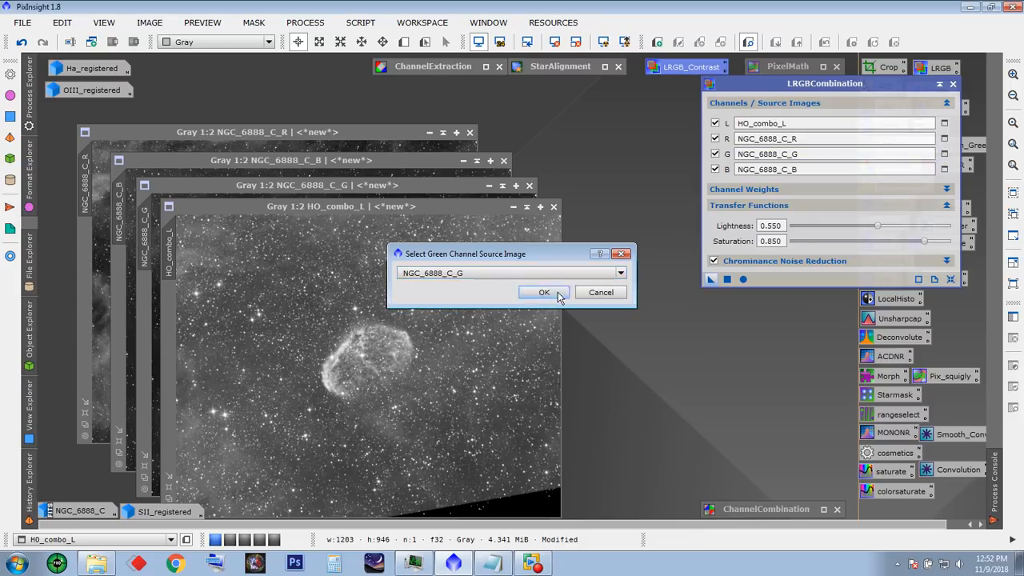
left_click(944, 169)
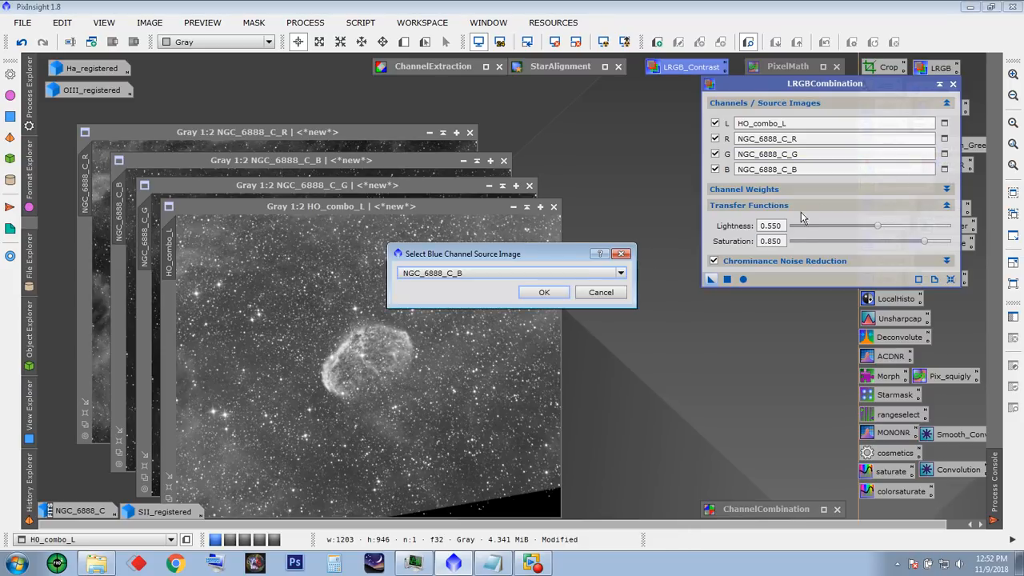
left_click(558, 291)
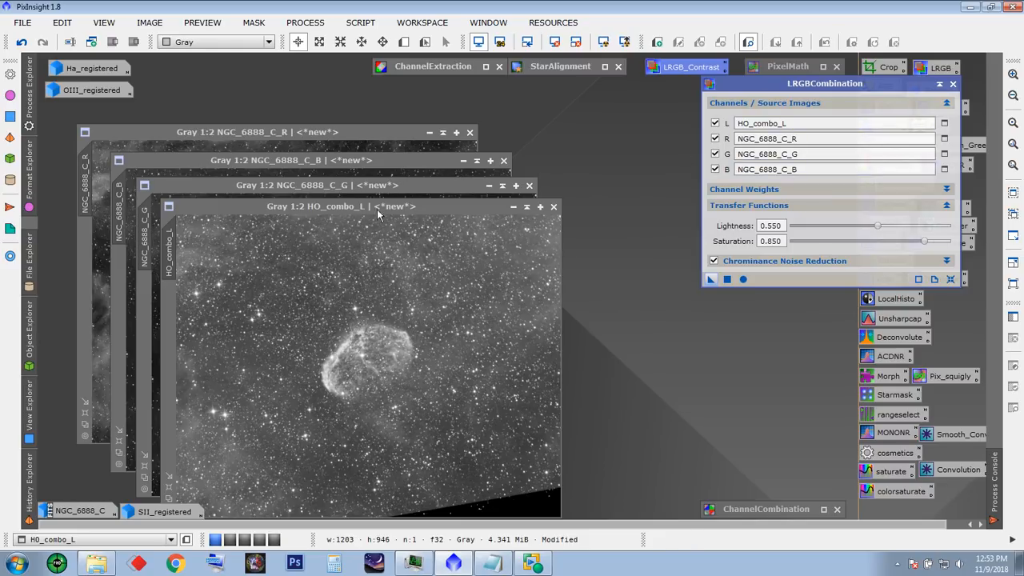
- Review the image identifier of the luminance image and keep it as HO_combo_L
double_click(170, 256)
left_click(490, 285)
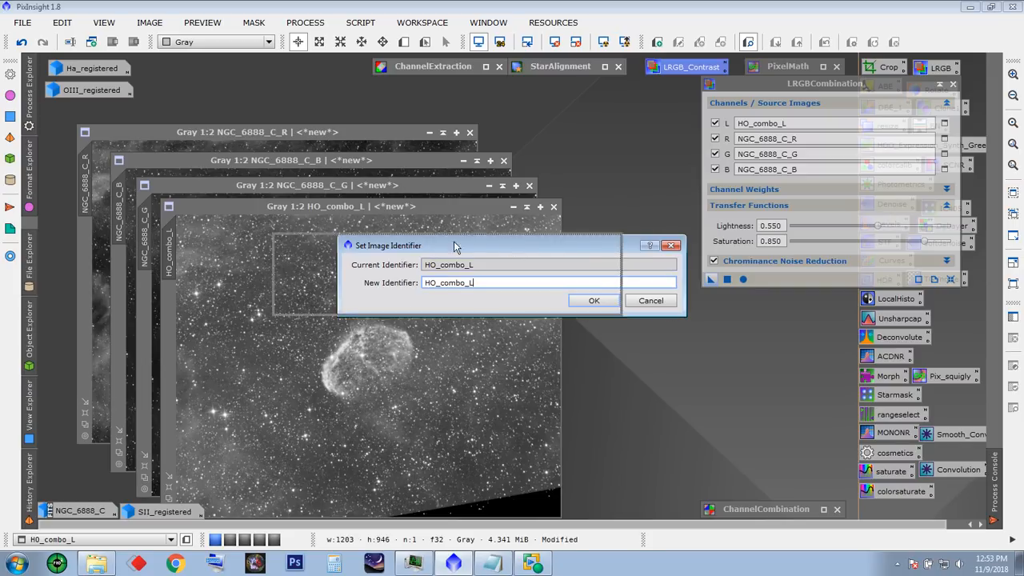
left_click_drag(453, 243, 379, 238)
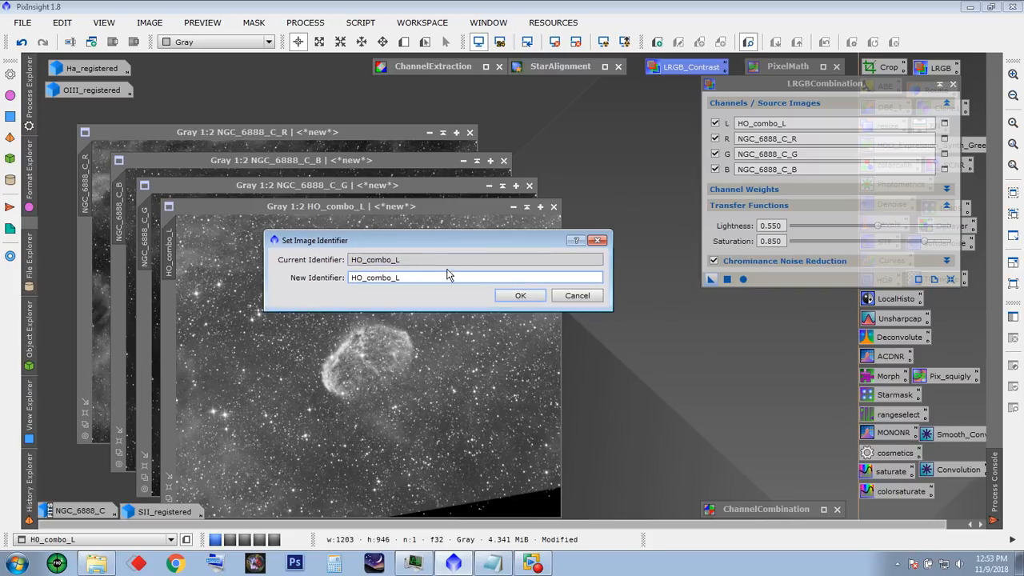
left_click(520, 295)
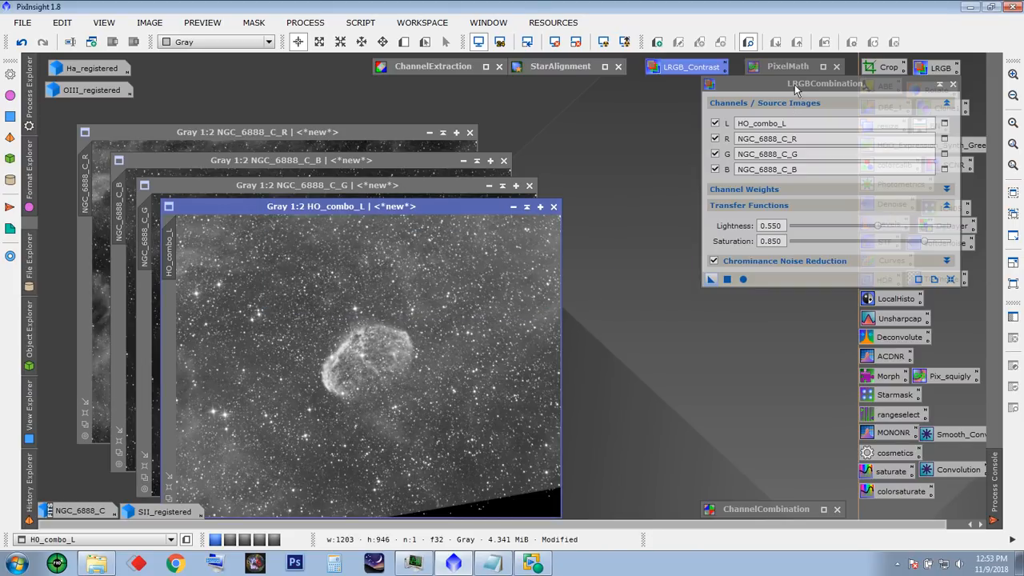
- Run LRGBCombination globally with lightness 0.550 and saturation 0.850 to produce a new color image
left_click_drag(794, 84, 704, 106)
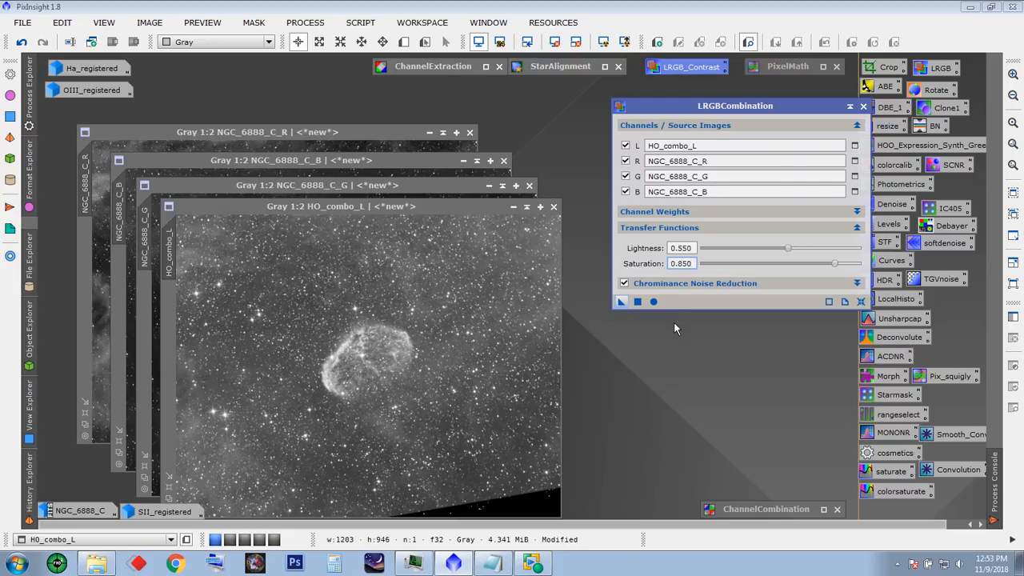
left_click_drag(723, 108, 812, 86)
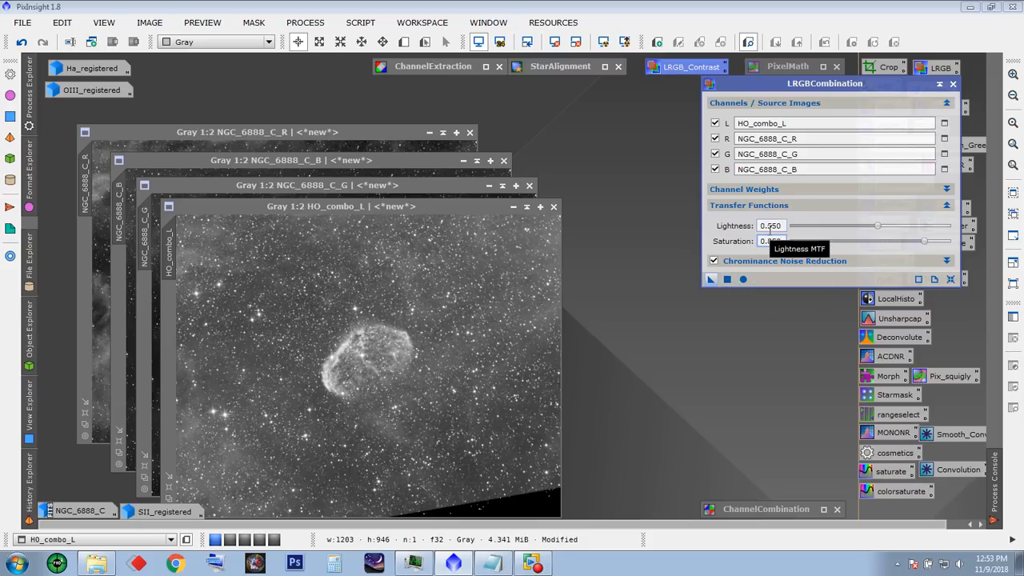
left_click(743, 279)
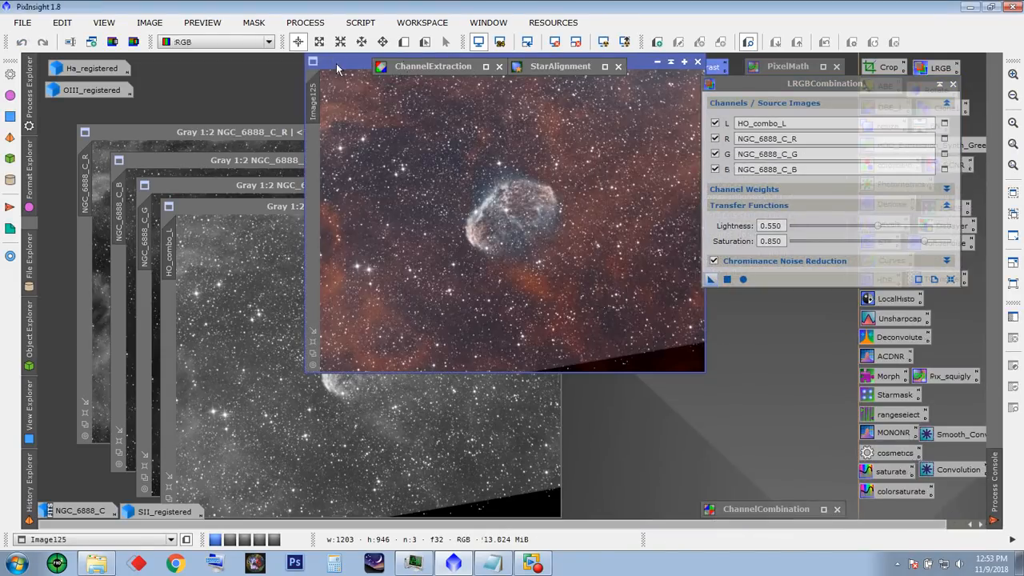
- Minimize HO_combo_L and the three channel images, park the HO_combo_L icon beside Ha_registered, and place the new color image in the freed space
left_click_drag(344, 60, 254, 160)
left_click_drag(323, 168, 546, 258)
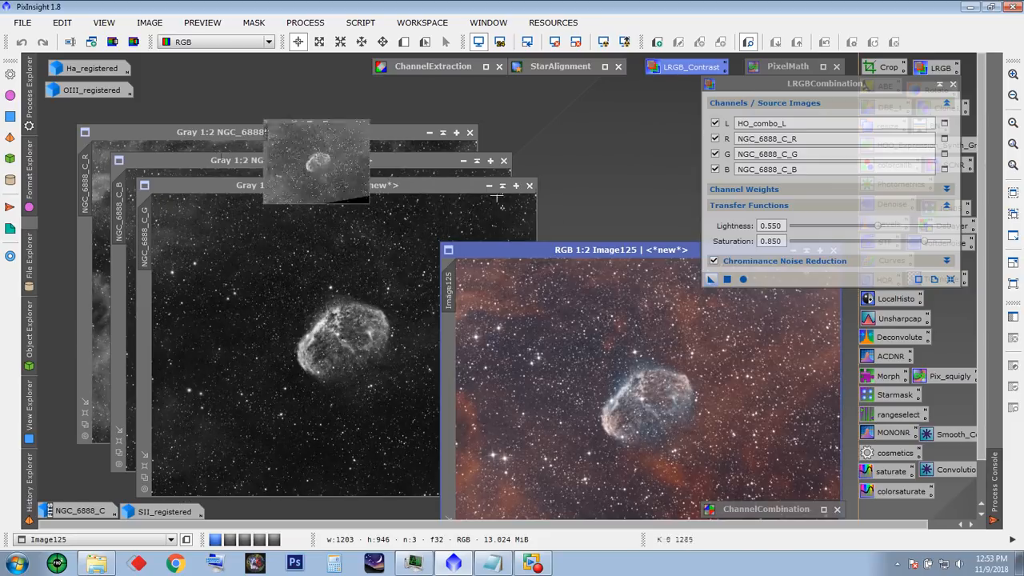
left_click(489, 186)
left_click(463, 161)
left_click(430, 134)
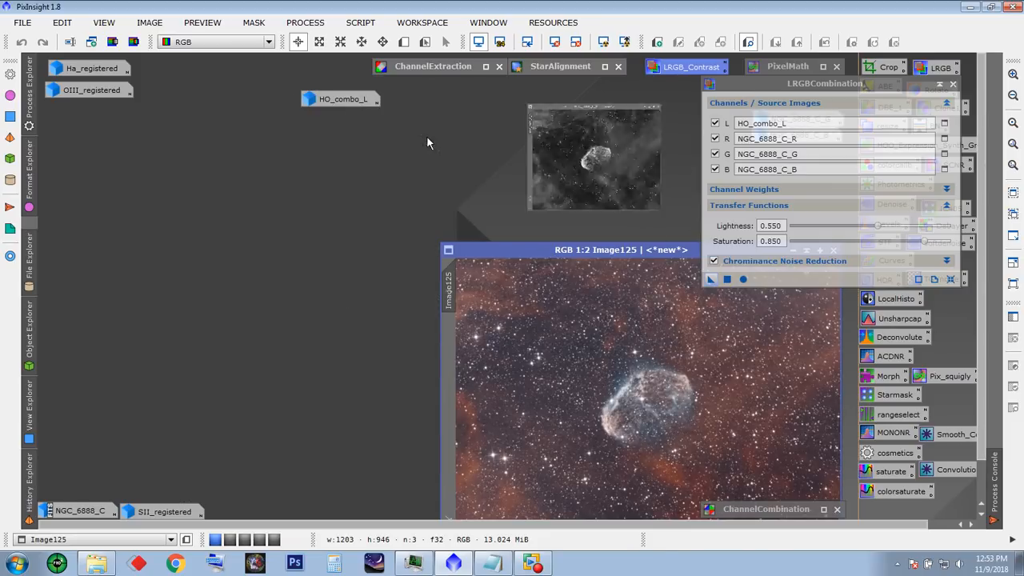
left_click_drag(343, 98, 173, 69)
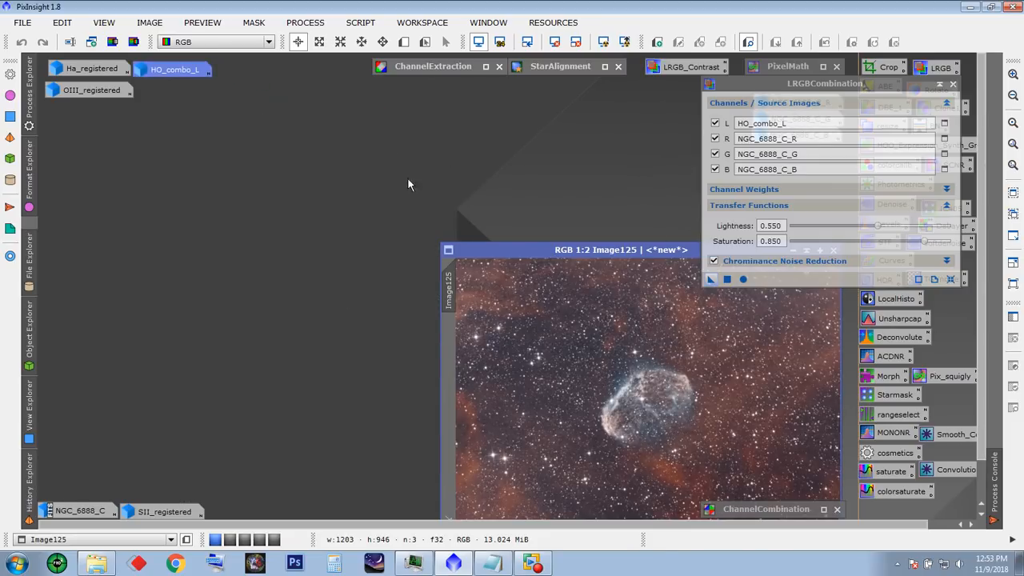
left_click_drag(530, 251, 152, 134)
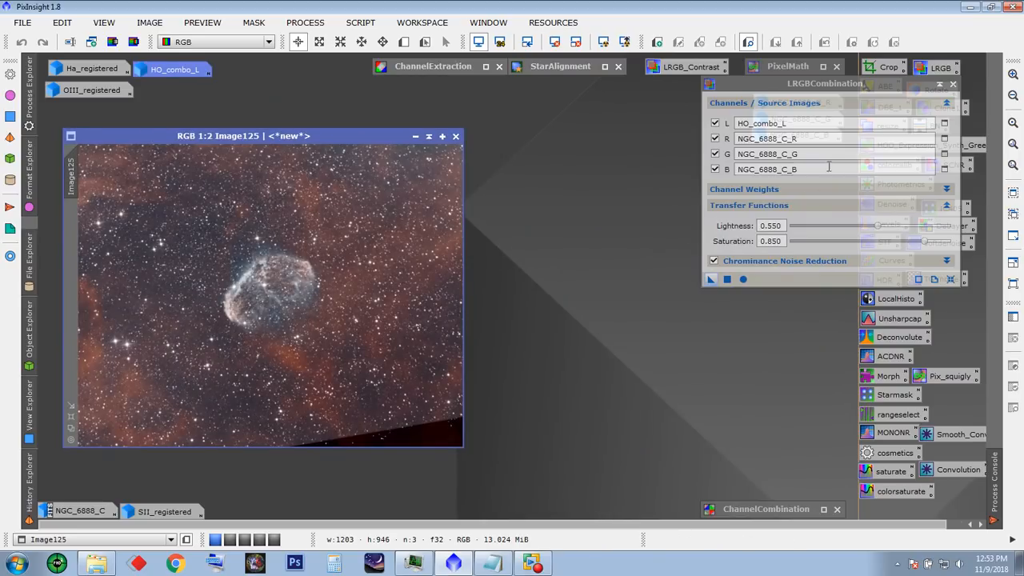
- Collapse the LRGBCombination window and enlarge the color image window across the free workspace
left_click_drag(900, 90, 788, 155)
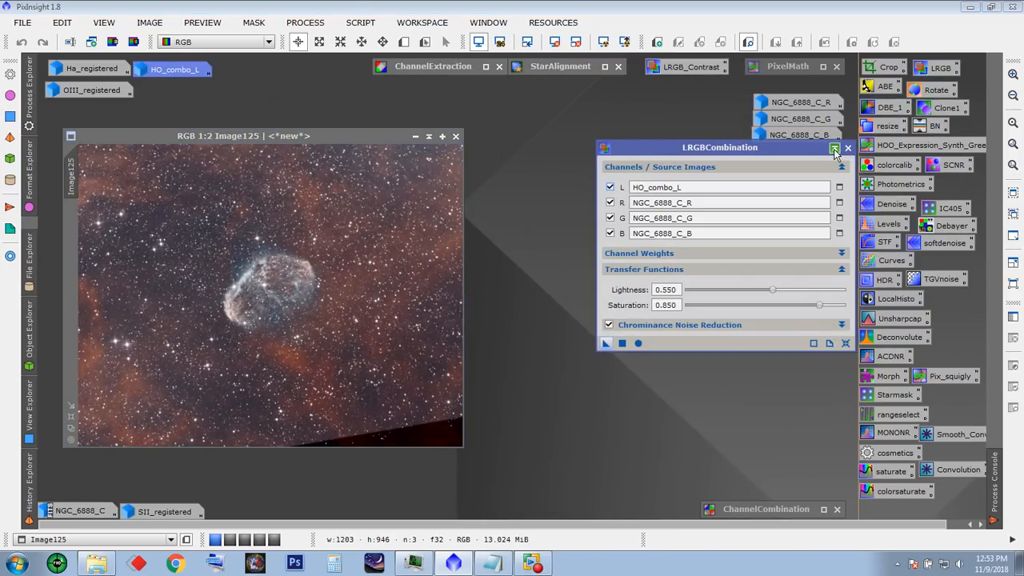
left_click(827, 148)
left_click_drag(464, 448, 754, 502)
left_click_drag(504, 132, 494, 111)
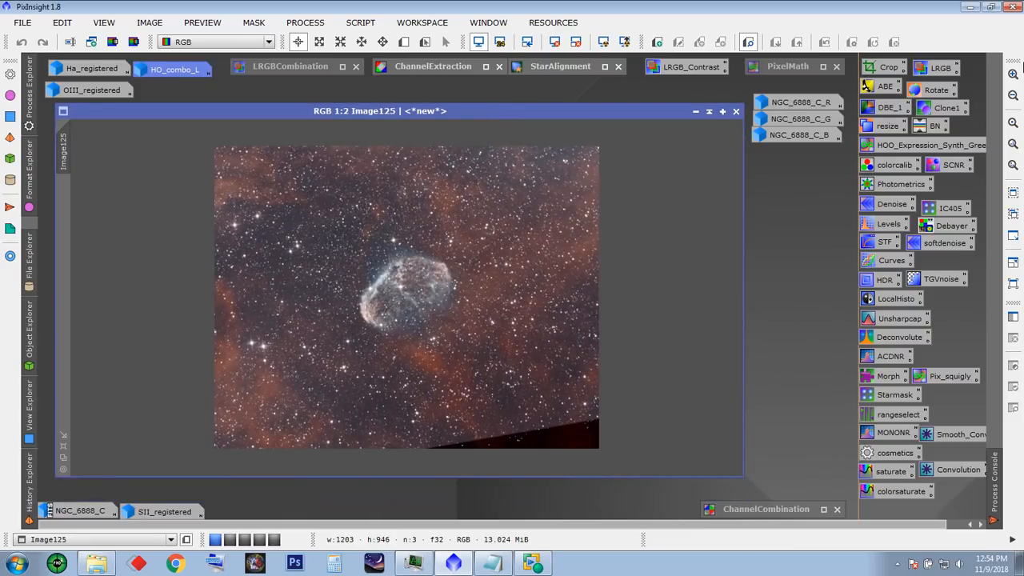
- Examine the nebula and surrounding star field of the combined color image at several magnifications up to 2:1
scroll(412, 304, "up", 1)
left_click_drag(736, 300, 740, 322)
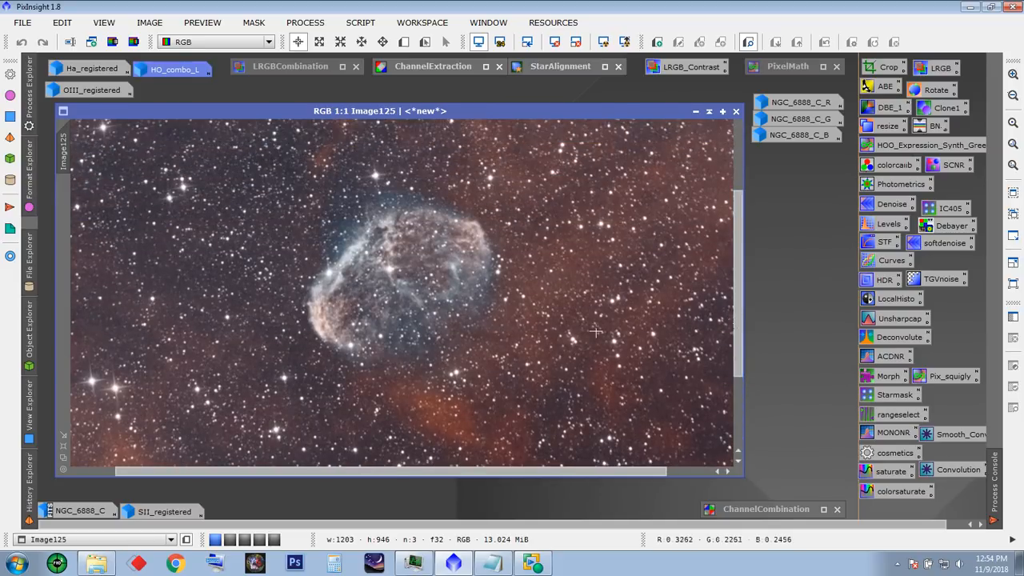
scroll(594, 331, "down", 2)
scroll(595, 331, "up", 2)
scroll(594, 330, "down", 1)
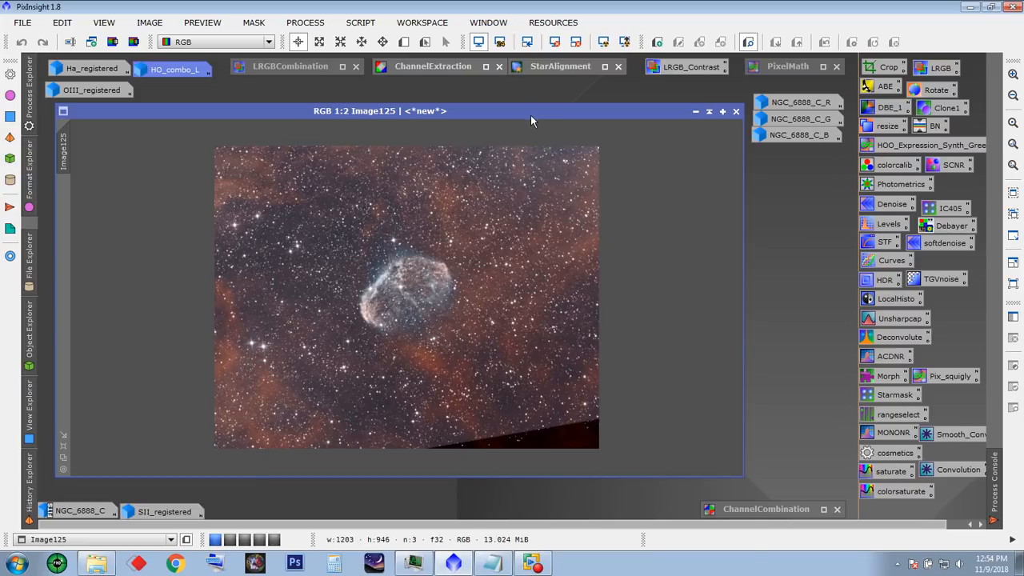
scroll(439, 289, "up", 2)
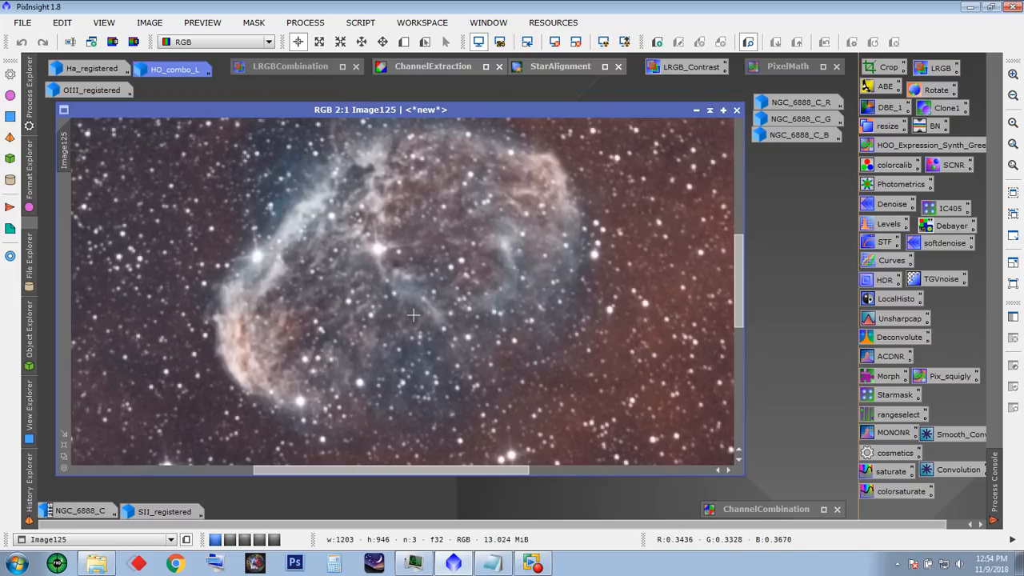
scroll(413, 314, "down", 3)
scroll(414, 312, "up", 2)
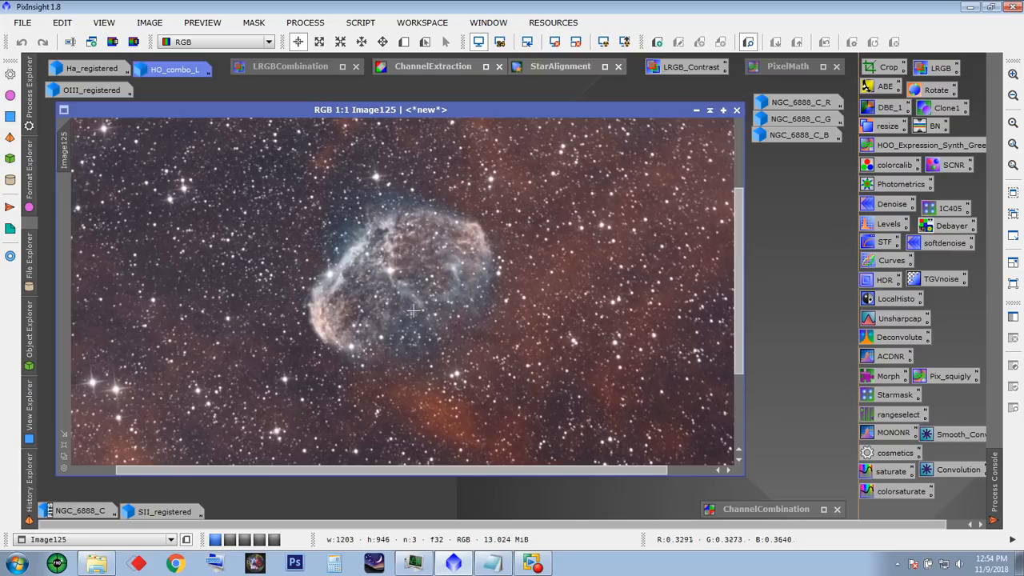
scroll(413, 312, "down", 2)
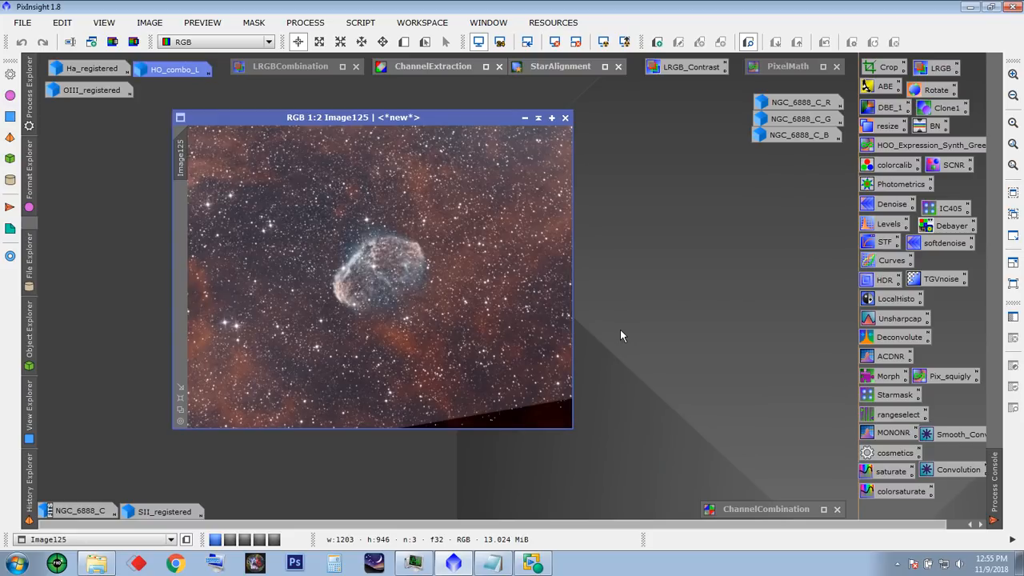
- Review the StarAlignment reference image and target list, and collapse its window again
double_click(566, 67)
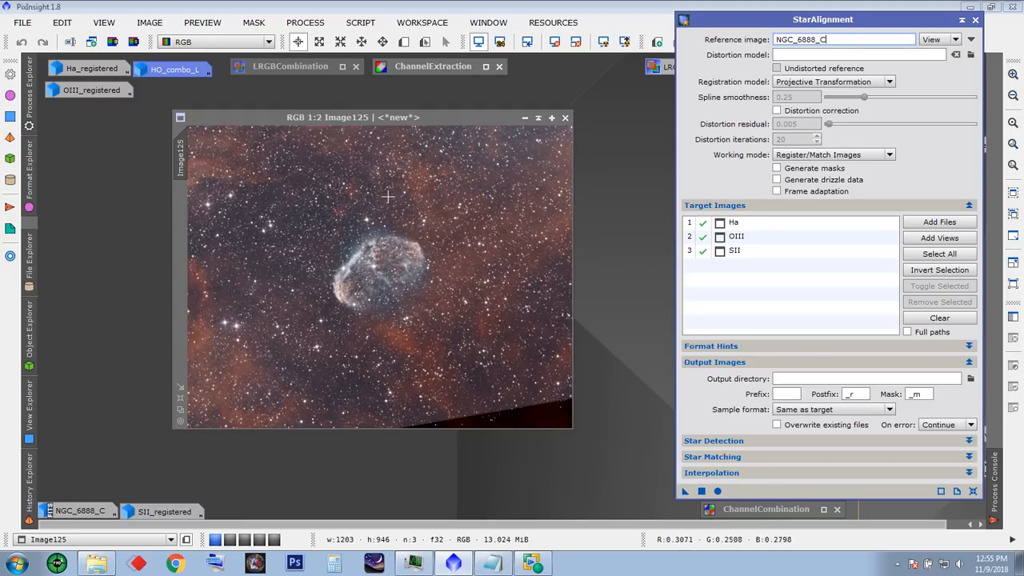
left_click(961, 19)
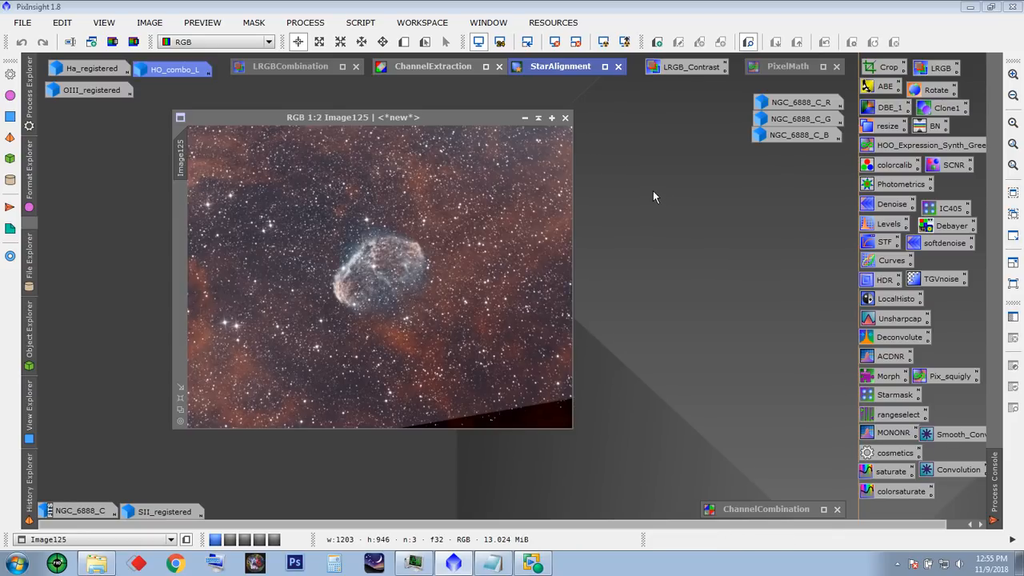
- Move the color image aside and inspect the nebula's detail at closer magnification
left_click_drag(427, 117, 432, 119)
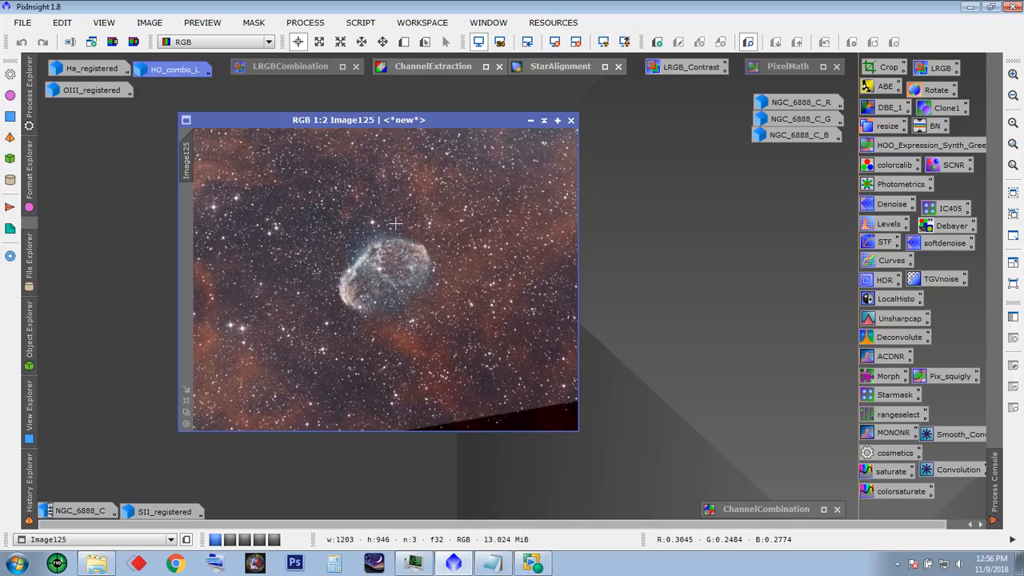
left_click_drag(388, 119, 288, 121)
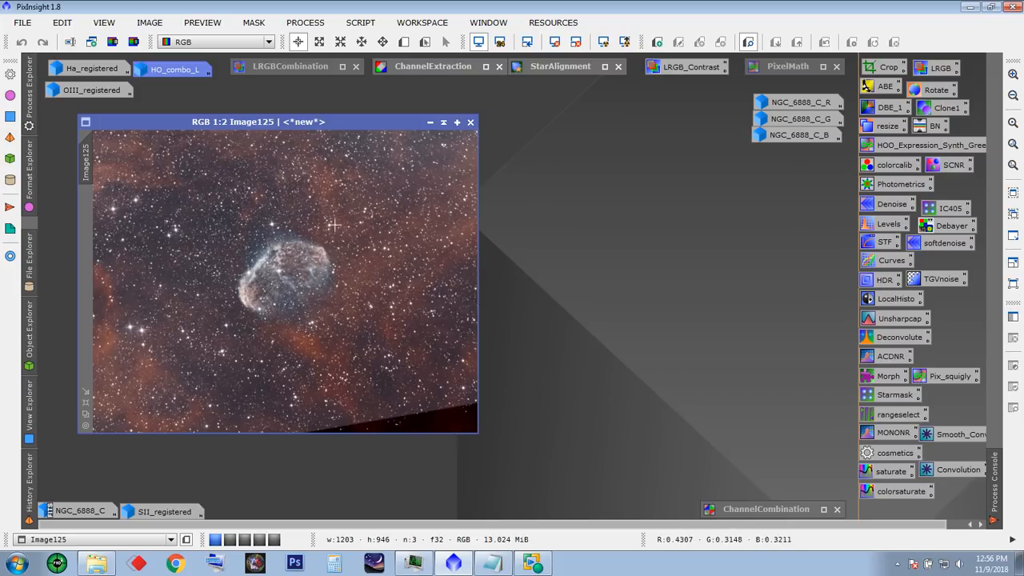
left_click_drag(308, 122, 316, 120)
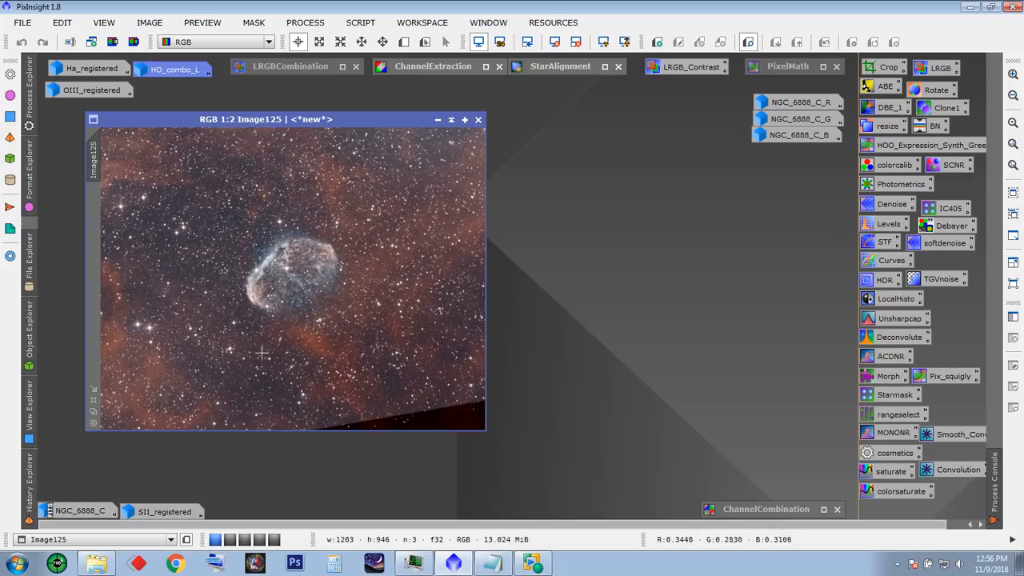
scroll(379, 297, "up", 2)
scroll(379, 296, "down", 1)
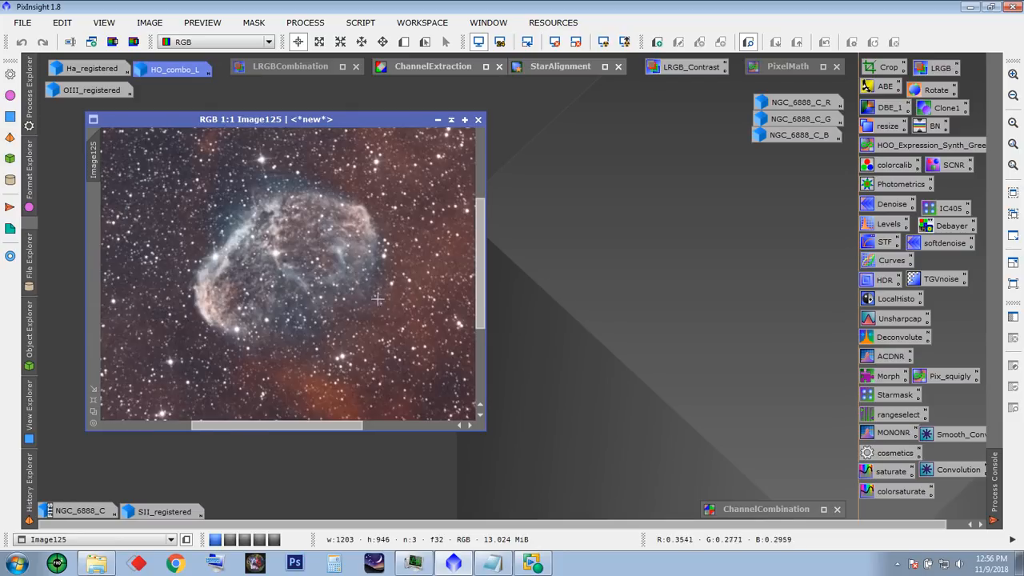
scroll(379, 297, "down", 2)
scroll(352, 281, "up", 1)
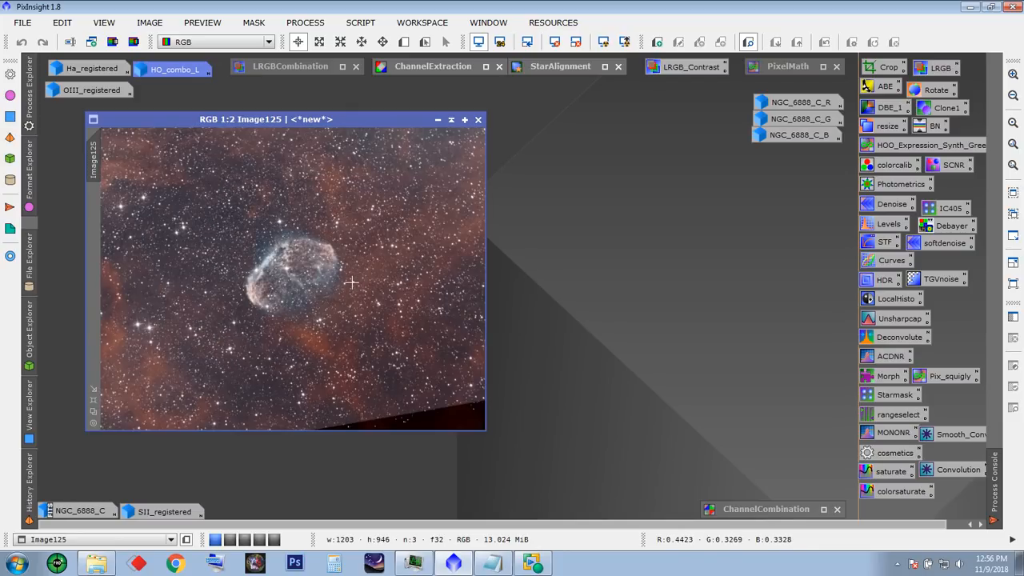
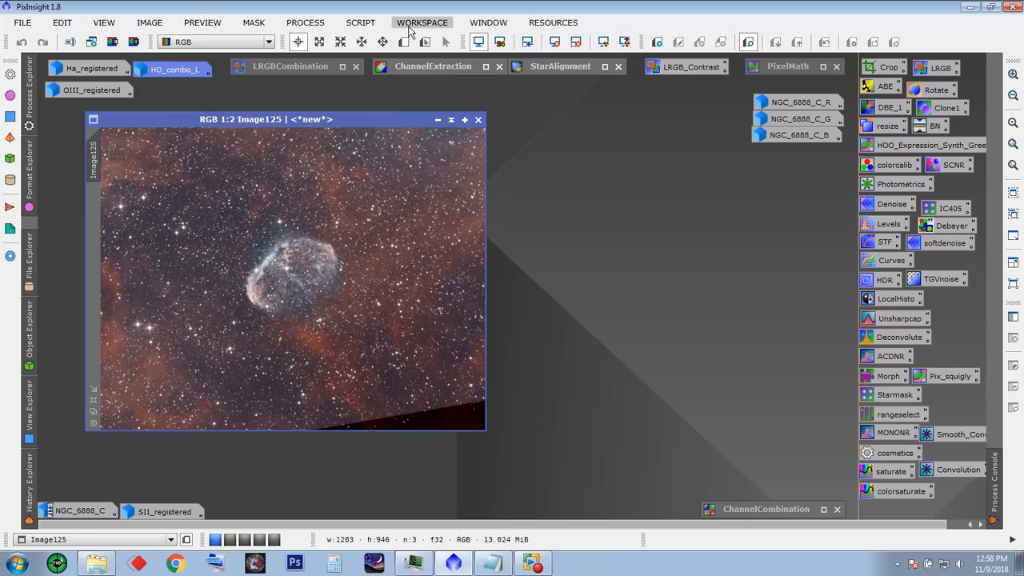
- Start DynamicCrop on the color image and place a 1203 × 838 frame rotated about 0.249° above the black bottom edge
left_click_drag(365, 119, 342, 114)
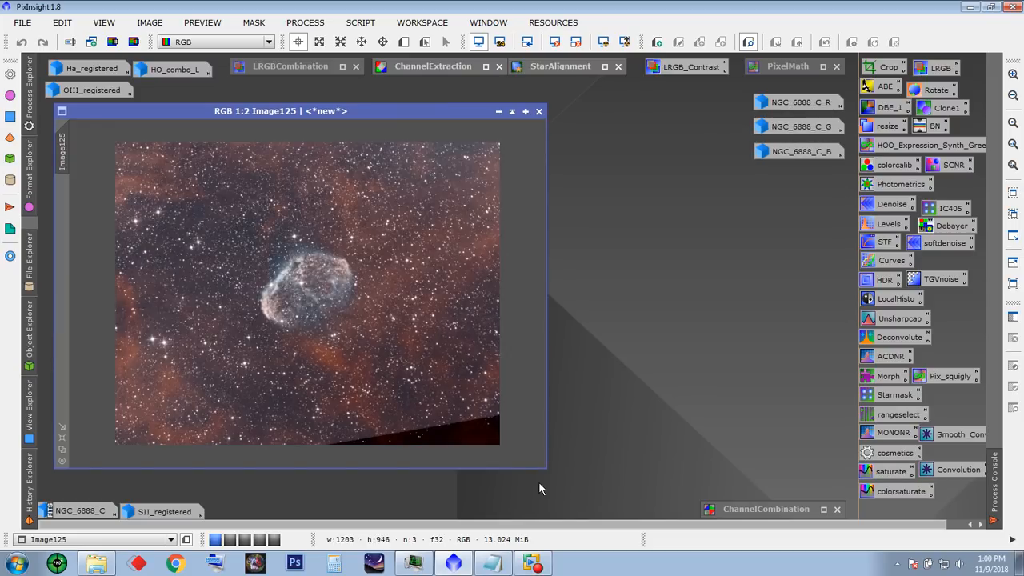
left_click_drag(343, 113, 372, 122)
double_click(875, 68)
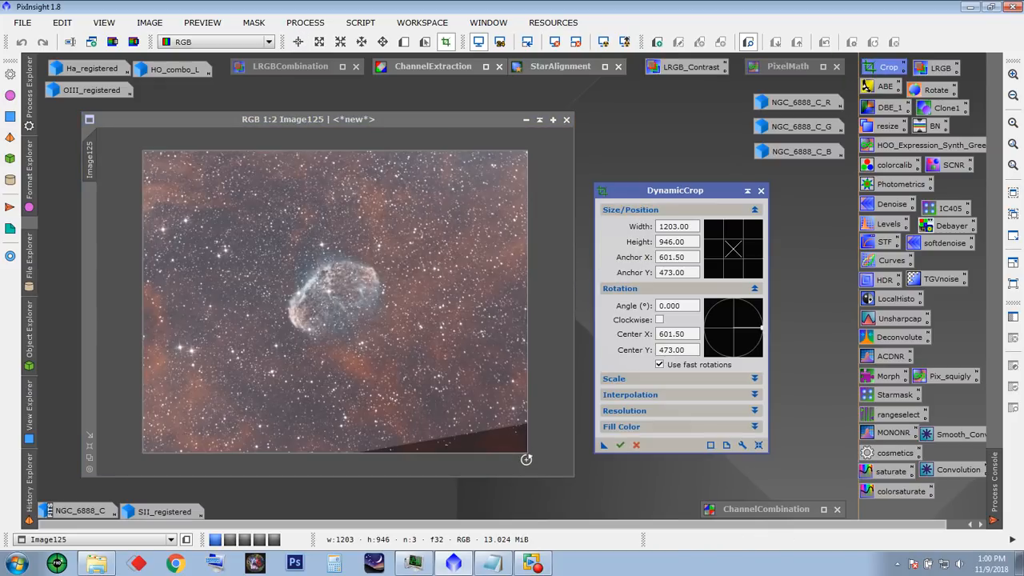
left_click_drag(526, 455, 542, 393)
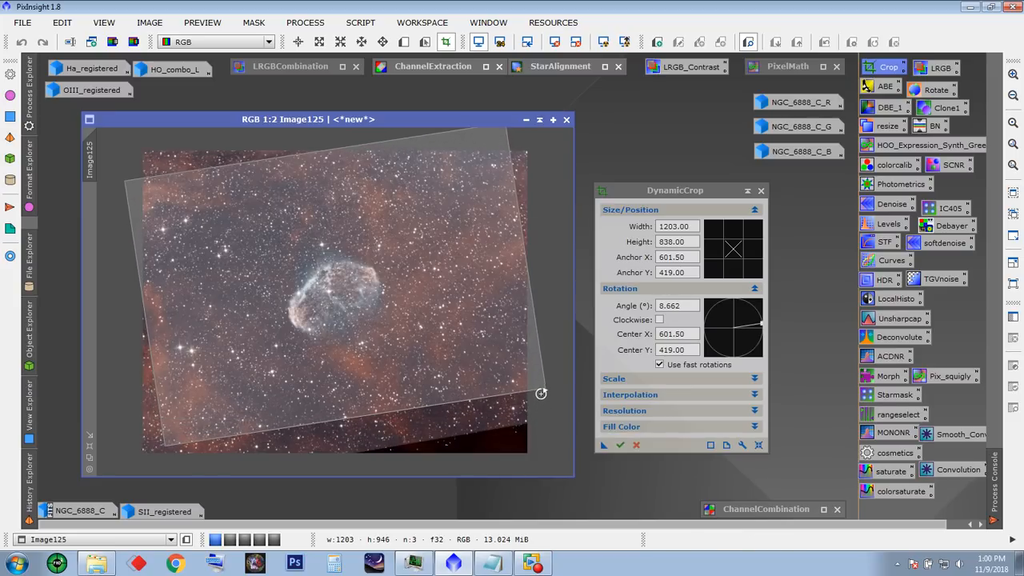
left_click_drag(352, 295, 357, 331)
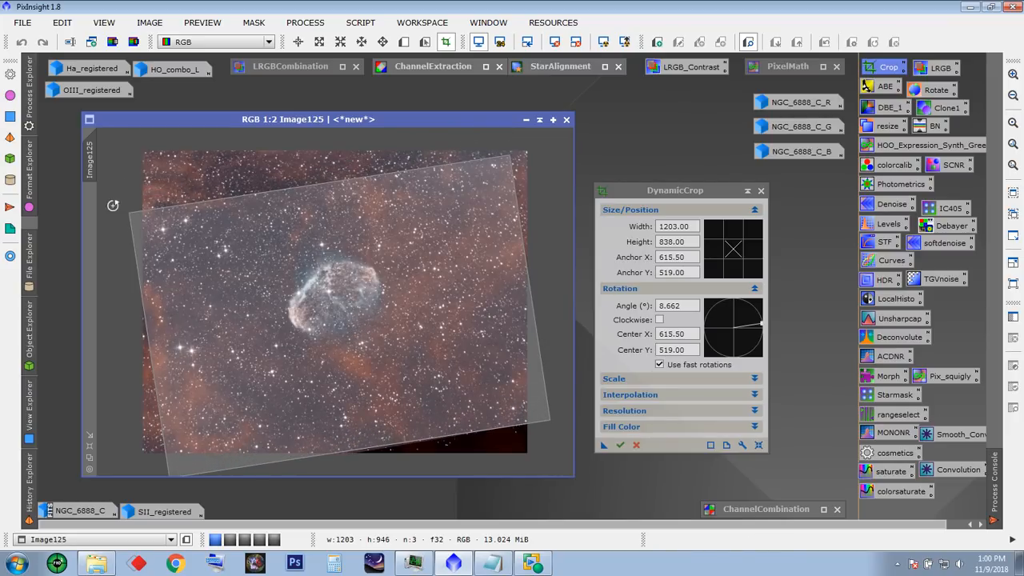
left_click_drag(114, 210, 127, 176)
left_click_drag(199, 232, 196, 203)
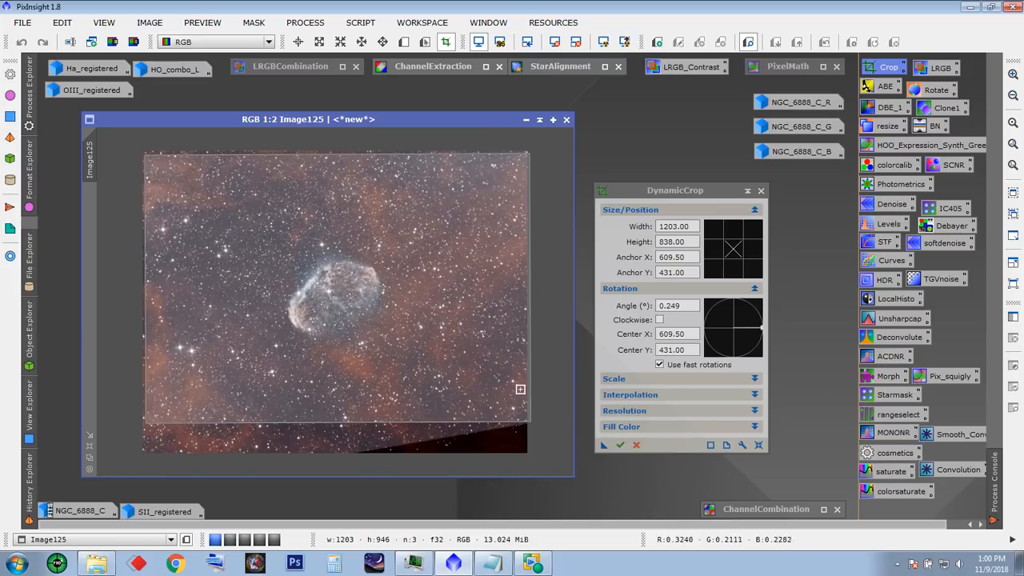
- Adjust the crop frame to about 1187 × 850 pixels, apply the crop to the color image, and fit its window
left_click_drag(530, 377, 522, 377)
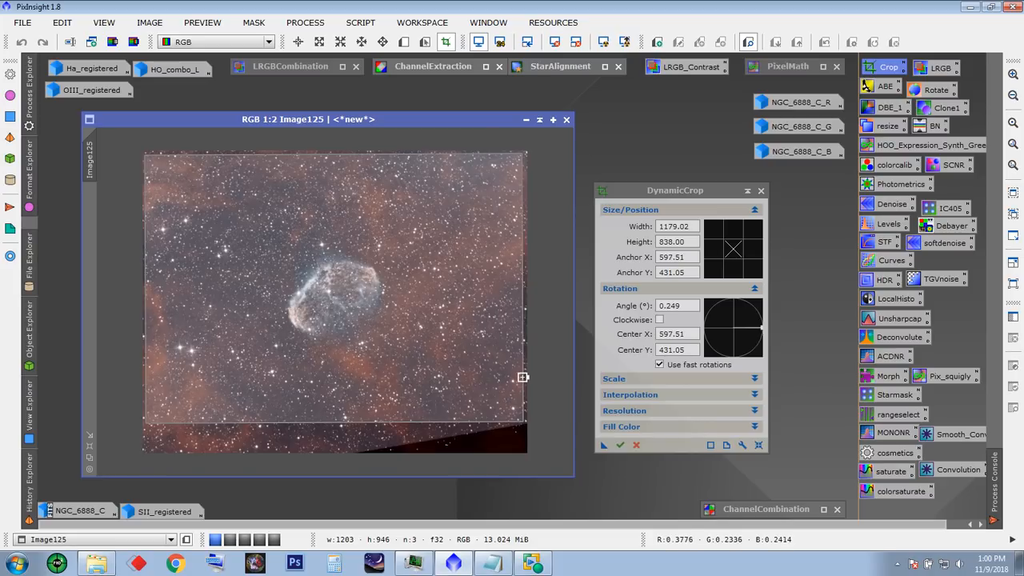
left_click_drag(267, 423, 267, 425)
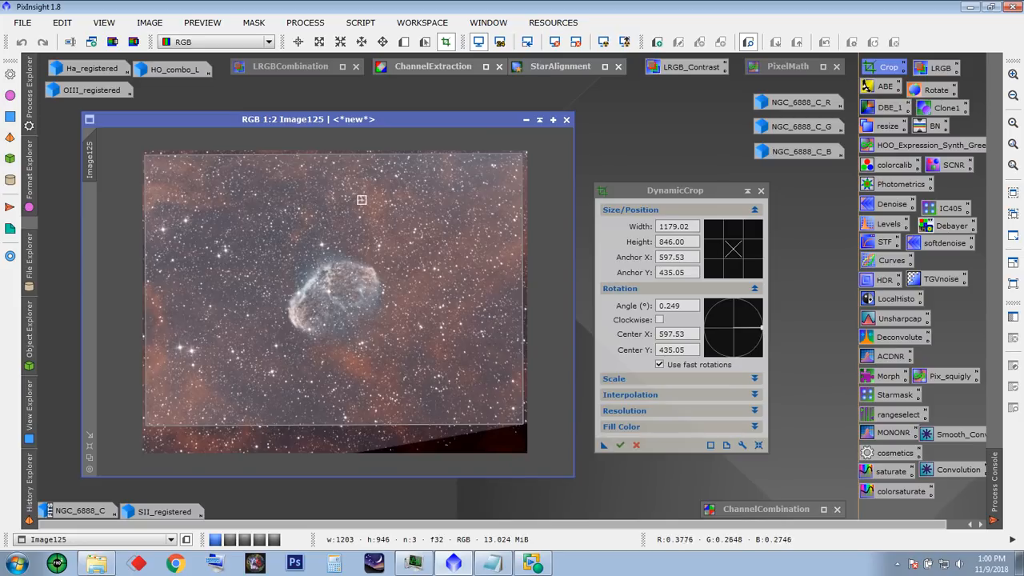
left_click_drag(372, 154, 372, 153)
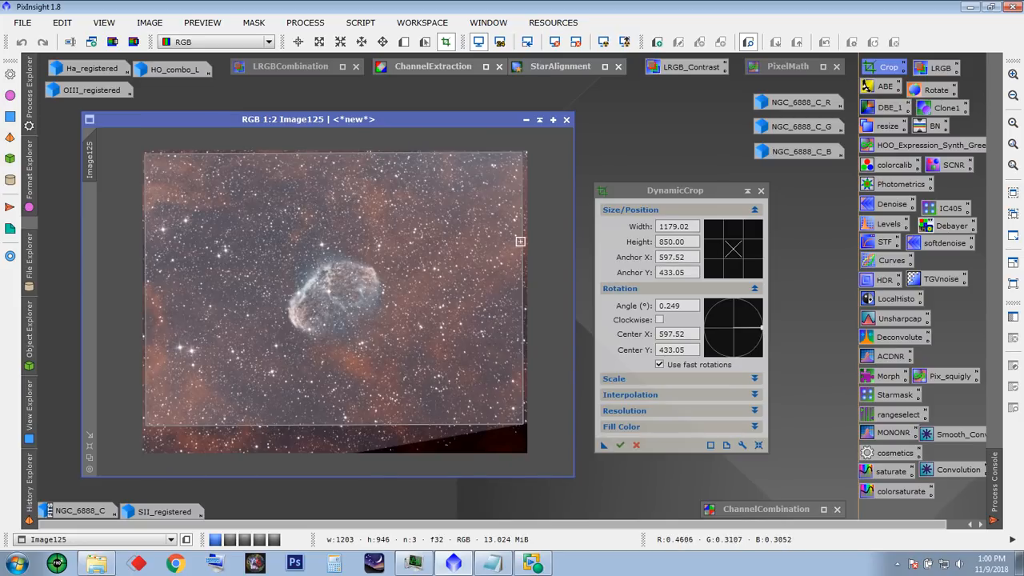
left_click_drag(521, 239, 523, 239)
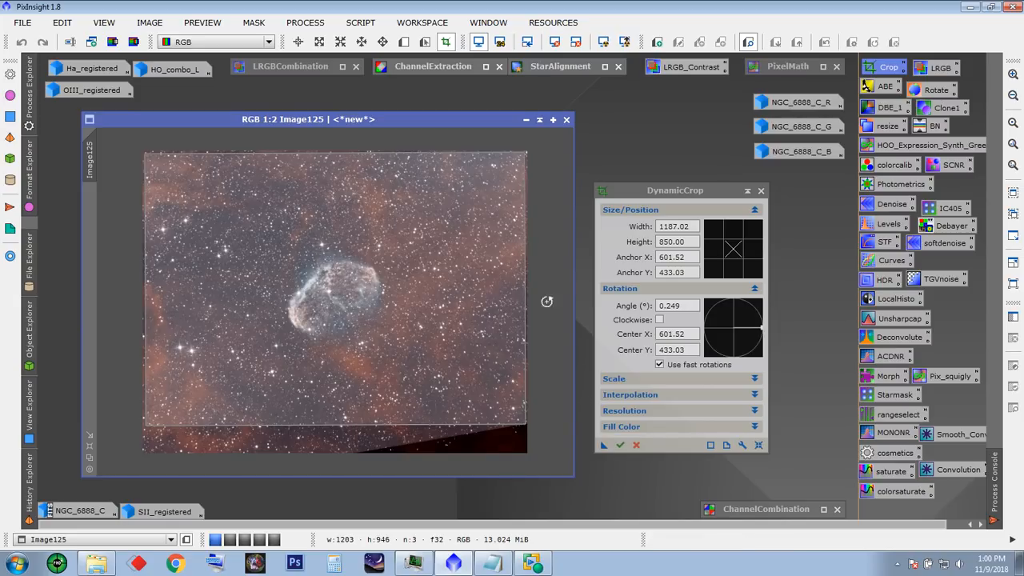
left_click(620, 445)
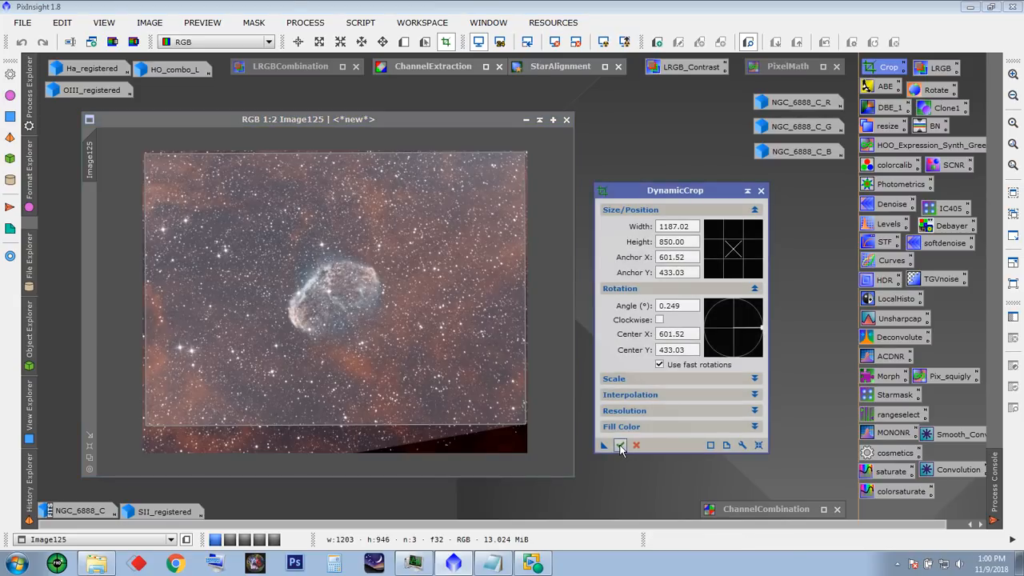
left_click(90, 459)
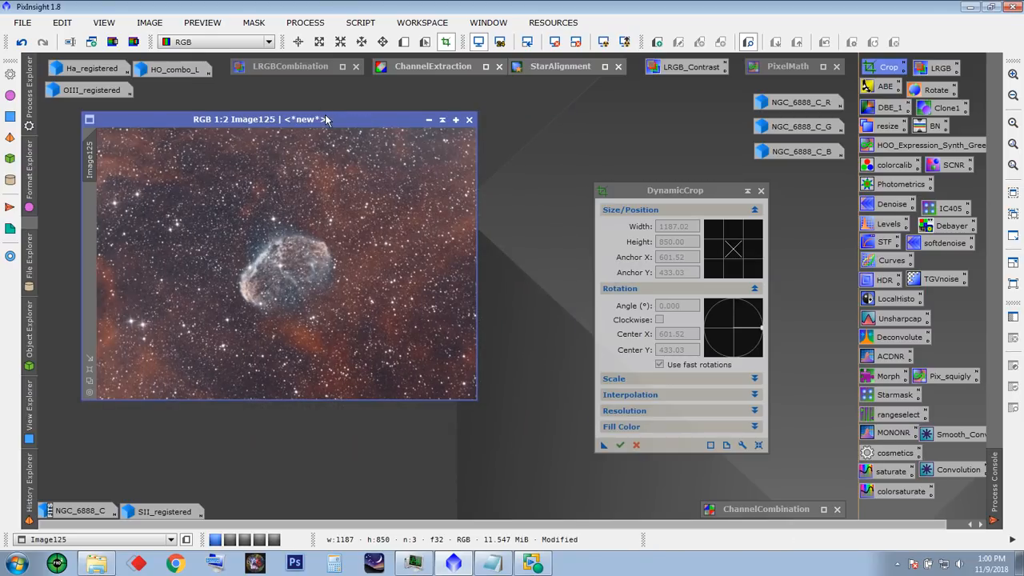
- View the NGC_6888_C_R channel with the color image iconized, and restore the color image after iconizing the channel again
left_click_drag(325, 120, 372, 146)
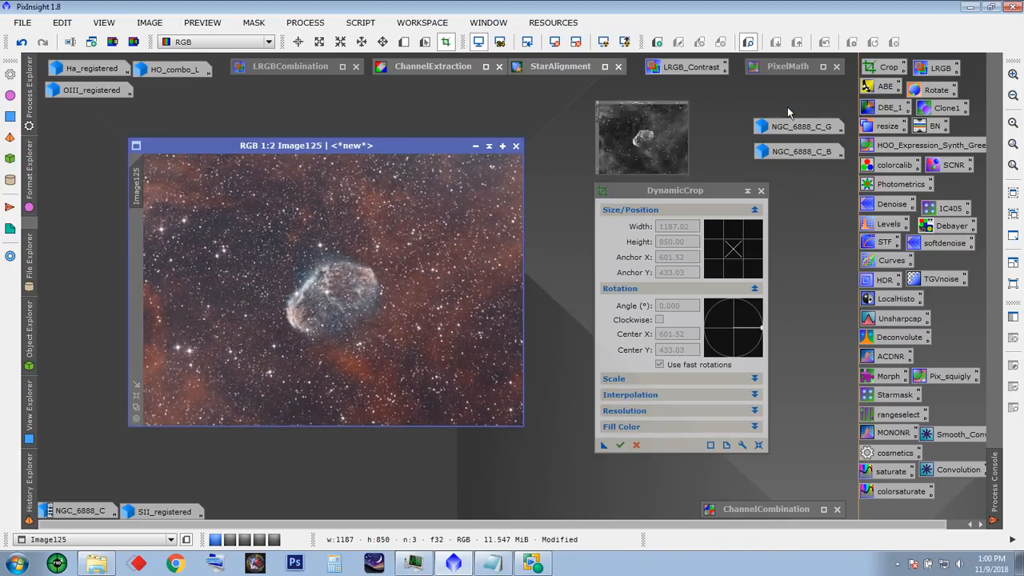
double_click(787, 104)
left_click(503, 218)
left_click_drag(391, 148, 340, 133)
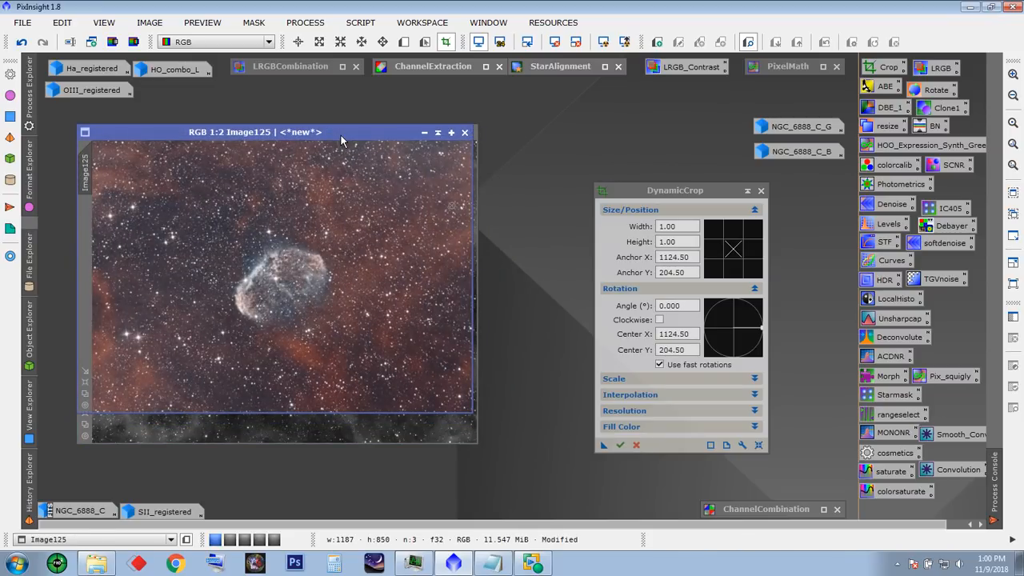
left_click(423, 132)
left_click(411, 155)
left_click_drag(313, 277, 552, 174)
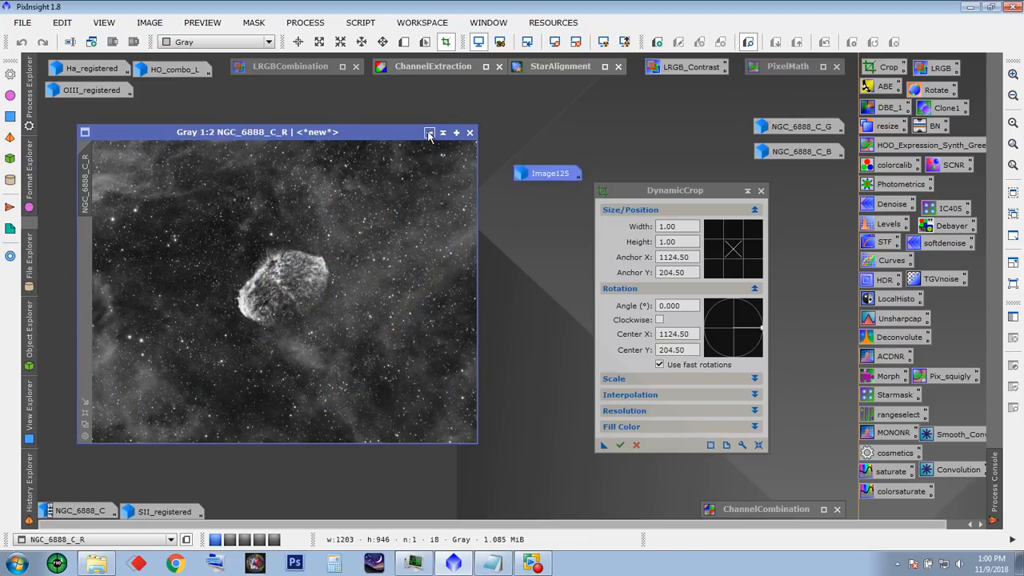
left_click(430, 132)
double_click(536, 174)
left_click_drag(363, 138, 393, 122)
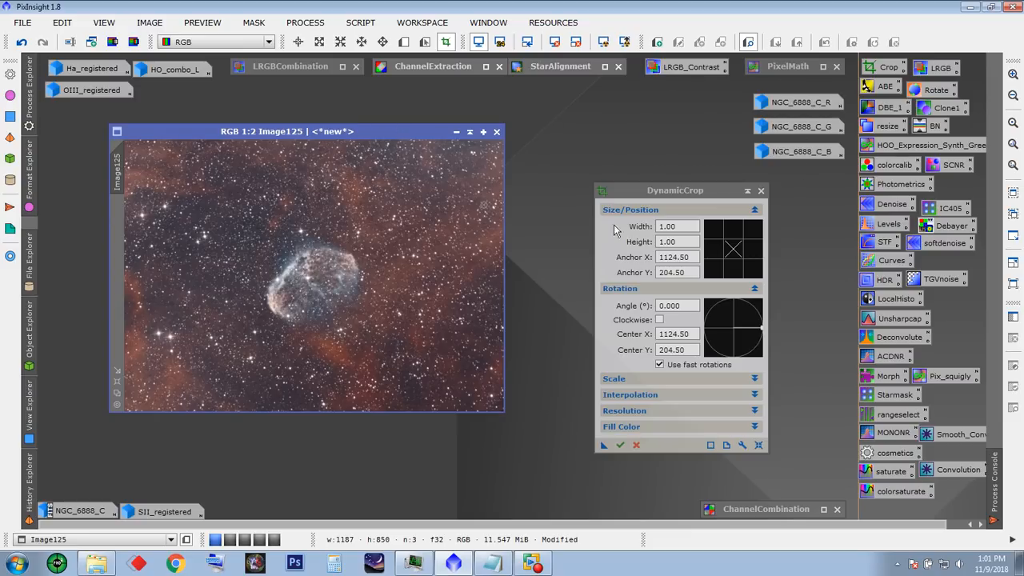
- Close DynamicCrop without a further crop and reposition the color image in the workspace
left_click_drag(409, 135, 449, 128)
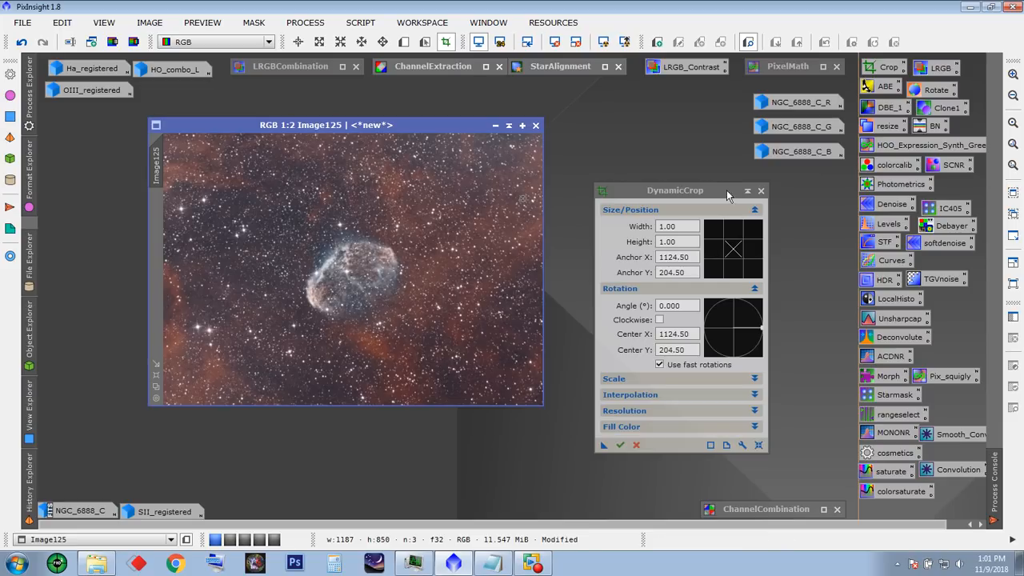
left_click(761, 190)
left_click(484, 299)
left_click_drag(379, 126, 365, 127)
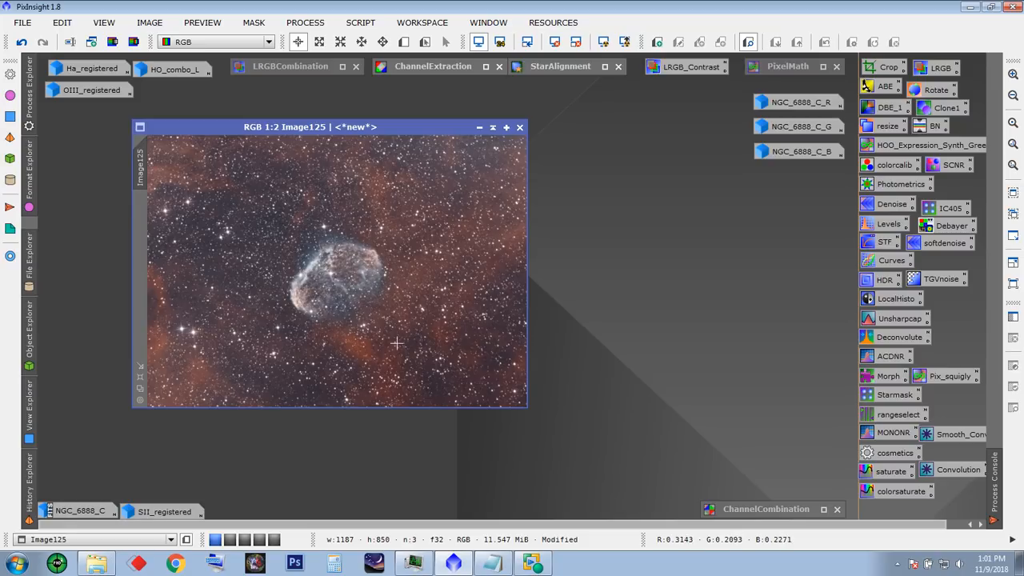
- Open HO_combo_L beside the color image, undo the color image's crop, and fit its window to the restored frame
double_click(169, 71)
left_click_drag(244, 209, 339, 154)
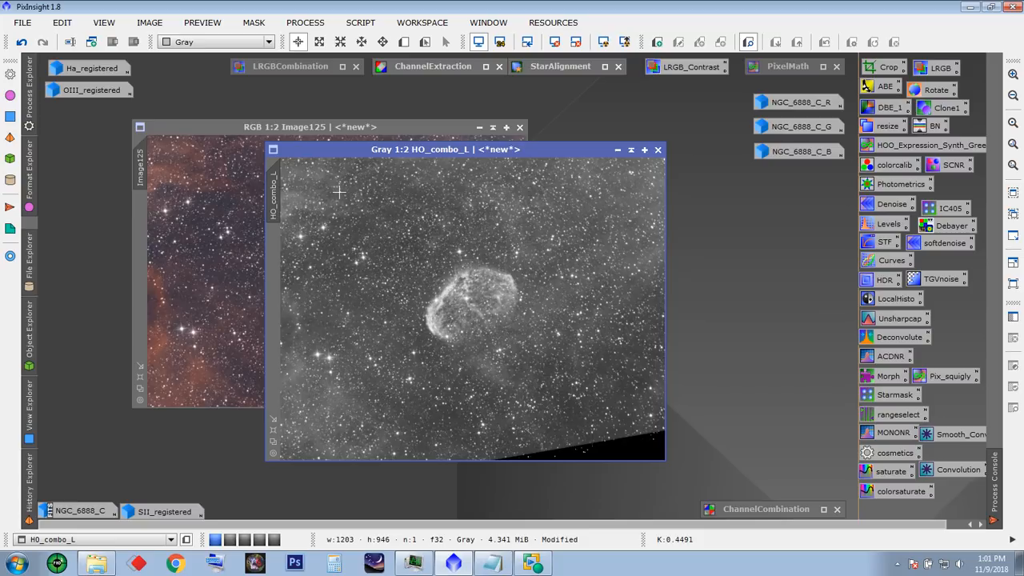
left_click(263, 126)
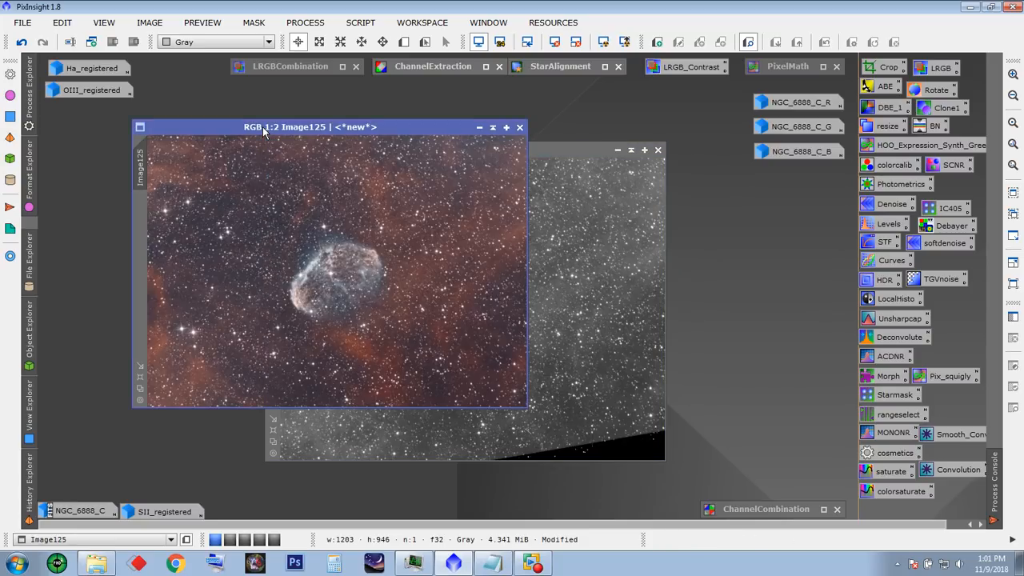
left_click(22, 42)
left_click(141, 388)
left_click(269, 447)
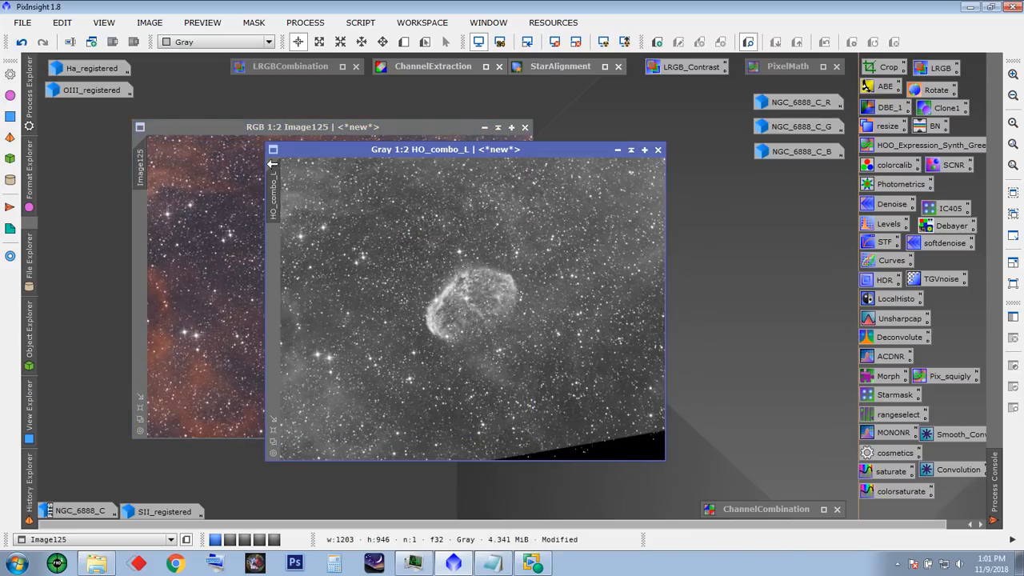
- Apply HO_combo_L as a mask to the color image, iconize HO_combo_L, and hide the red mask overlay
mouse_move(249, 128)
left_mouse_down()
mouse_move(521, 211)
mouse_move(436, 153)
mouse_move(307, 143)
left_mouse_up()
left_click(606, 165)
left_click_drag(525, 157, 588, 172)
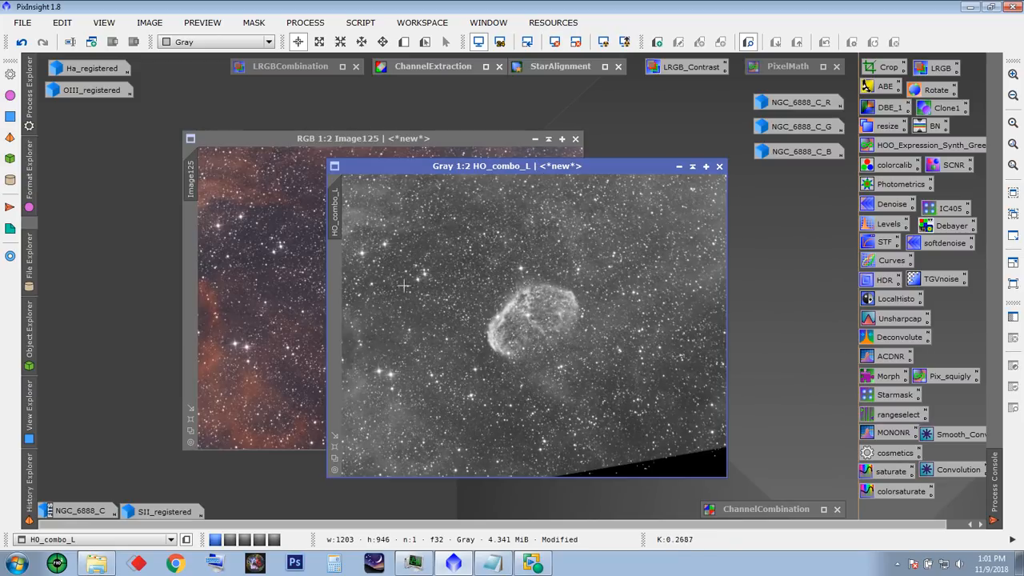
left_click_drag(336, 218, 205, 244)
left_click_drag(472, 176, 450, 175)
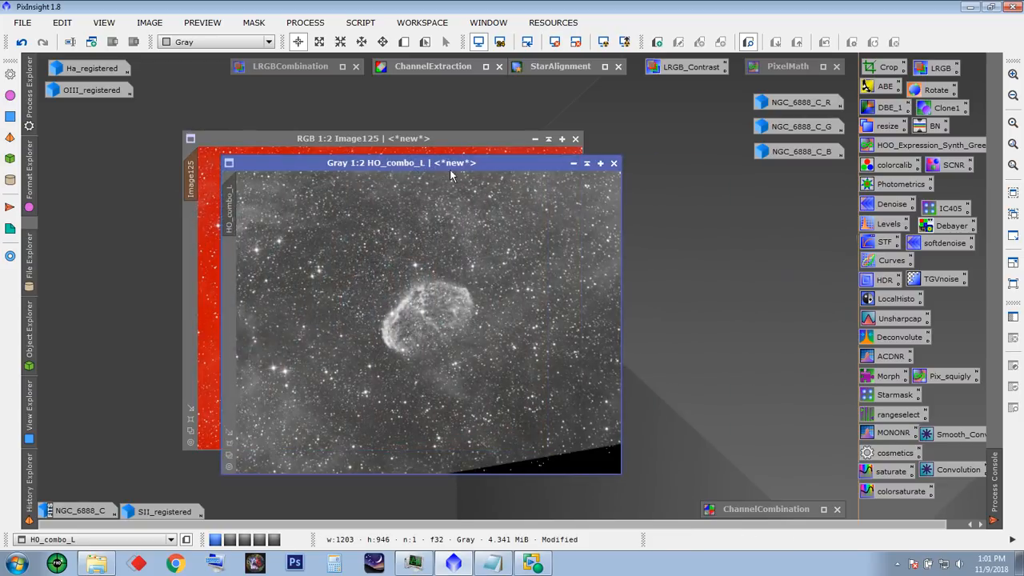
left_click(571, 164)
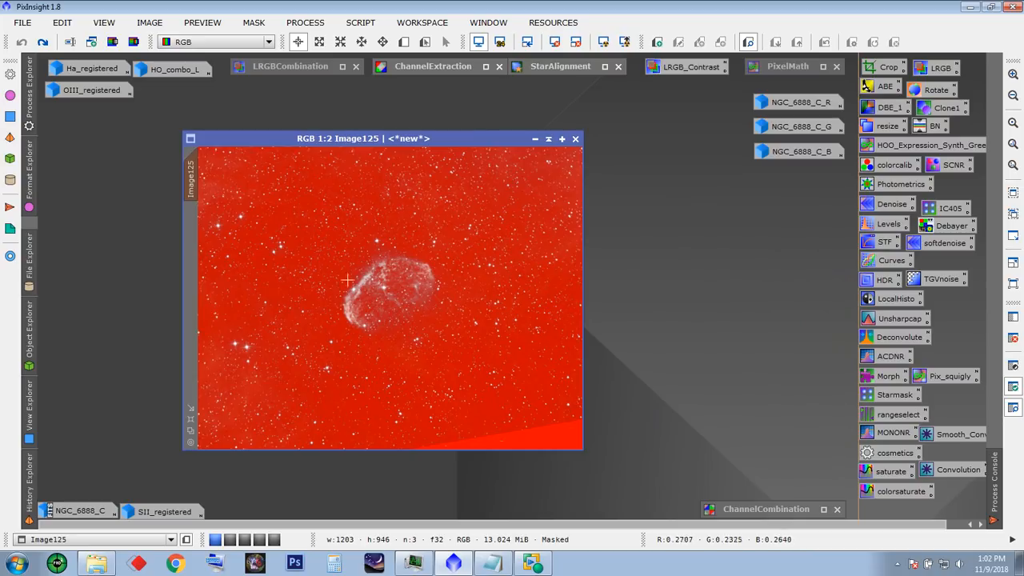
left_click_drag(358, 136, 353, 132)
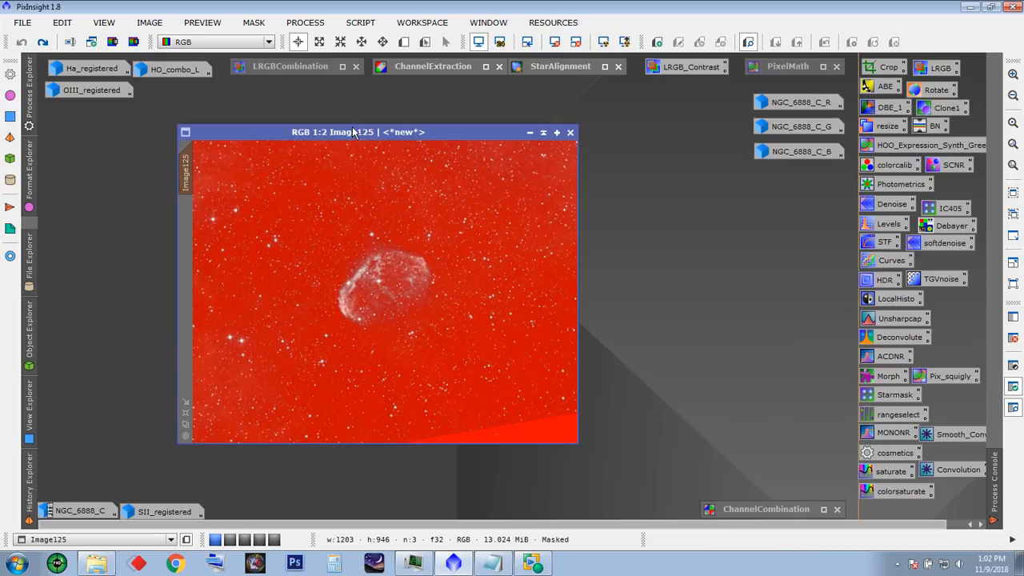
key("ctrl+k")
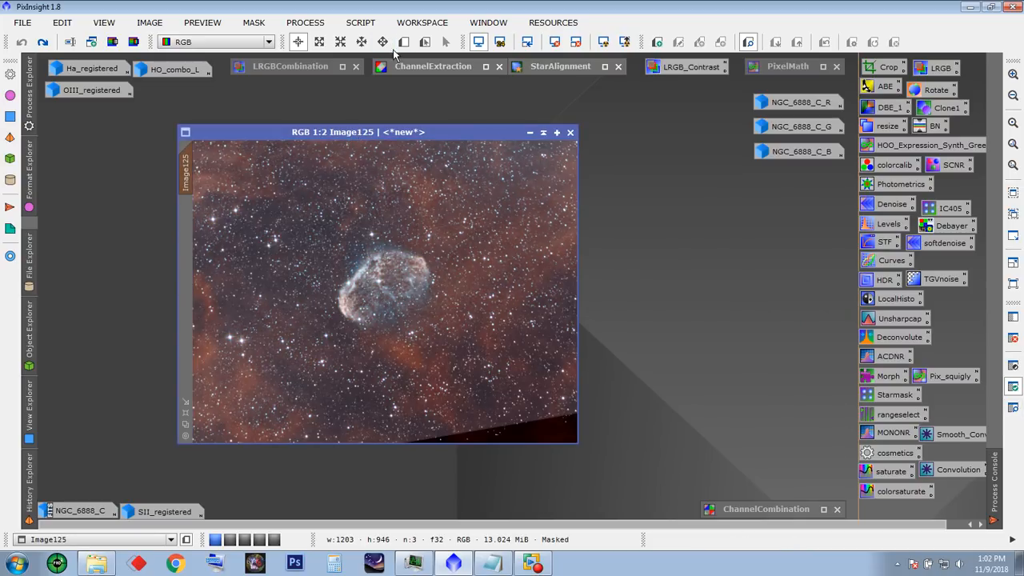
- Create a preview of about 460 × 368 pixels around the nebula in the color image and display it
left_click(404, 42)
left_click_drag(304, 226, 453, 339)
left_click(191, 222)
key("alt+r")
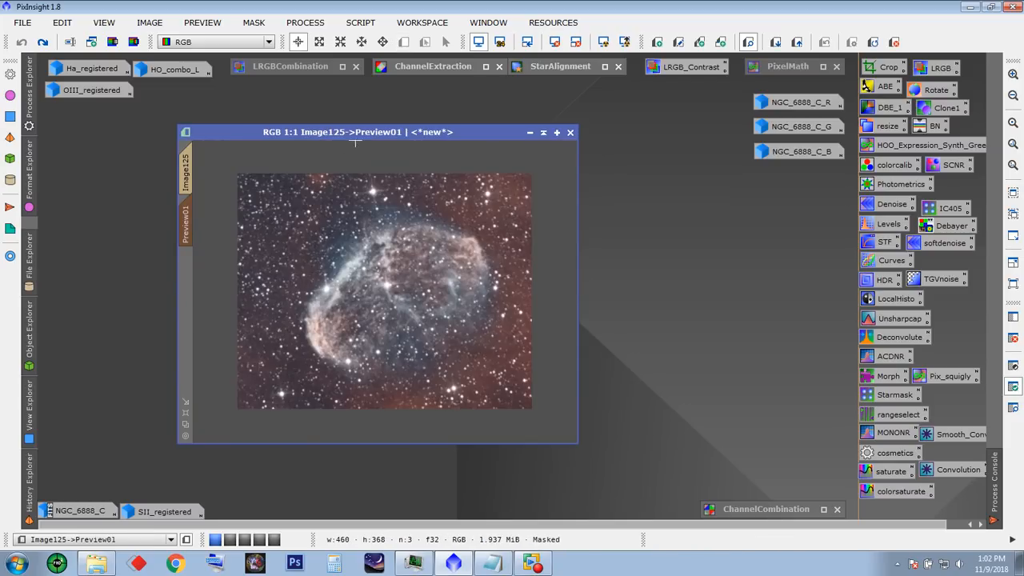
left_click_drag(352, 132, 304, 125)
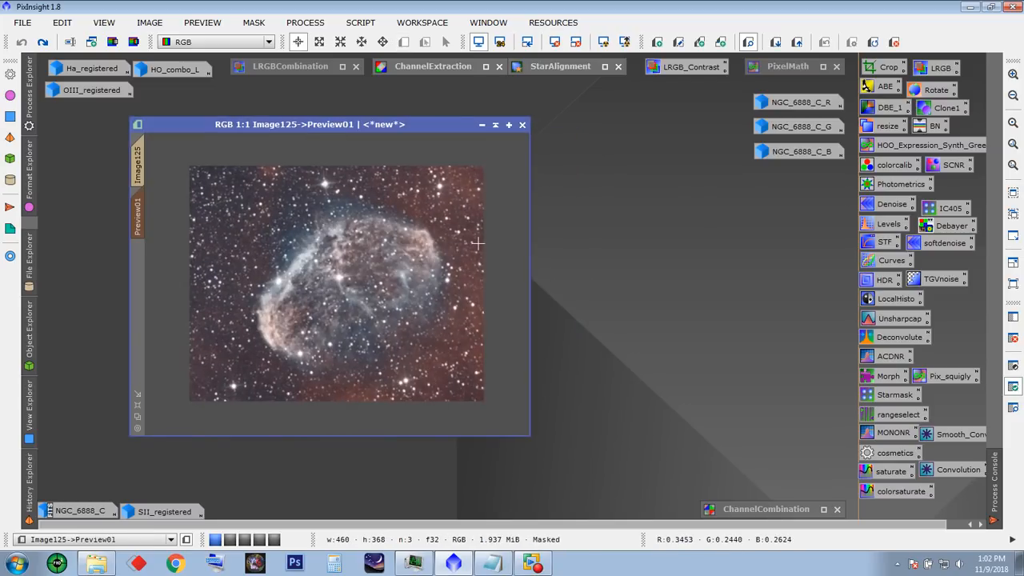
left_click_drag(366, 126, 354, 126)
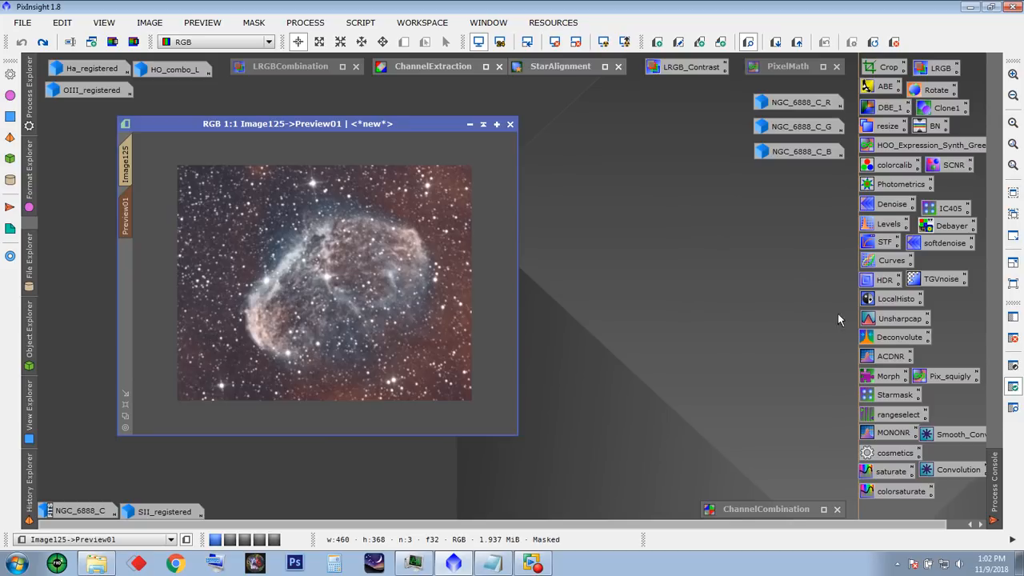
- Open LocalHistogramEqualization with the amount set to 0 and show its real-time preview on the nebula preview
double_click(894, 299)
left_click_drag(750, 143, 717, 106)
left_click_drag(885, 156, 730, 154)
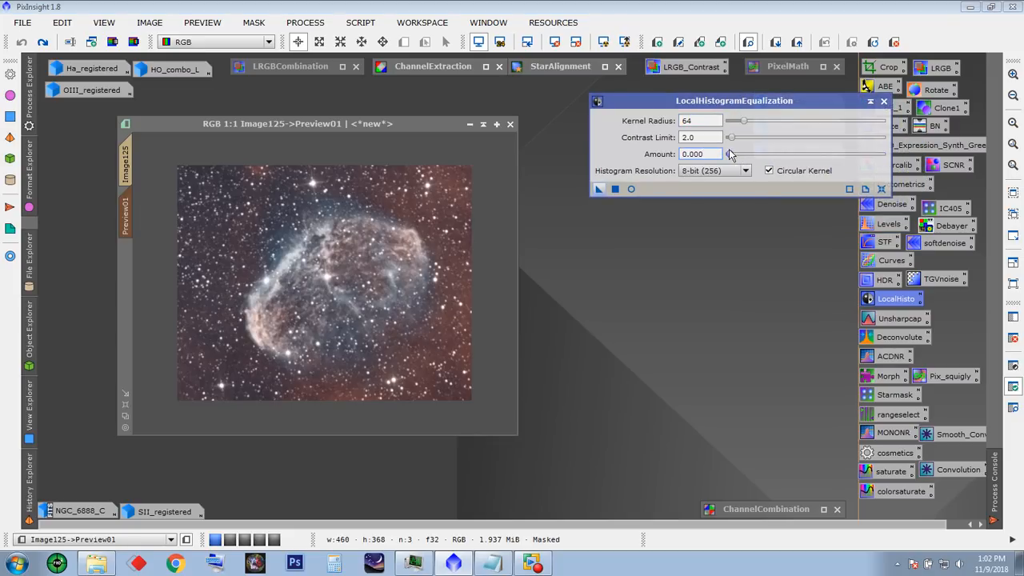
left_click(630, 189)
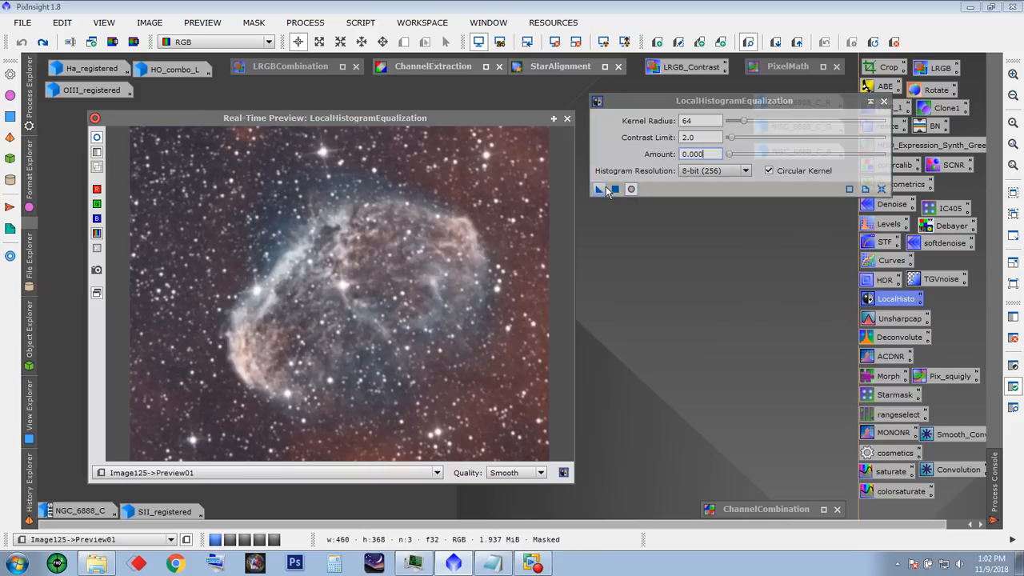
left_click_drag(662, 102, 683, 138)
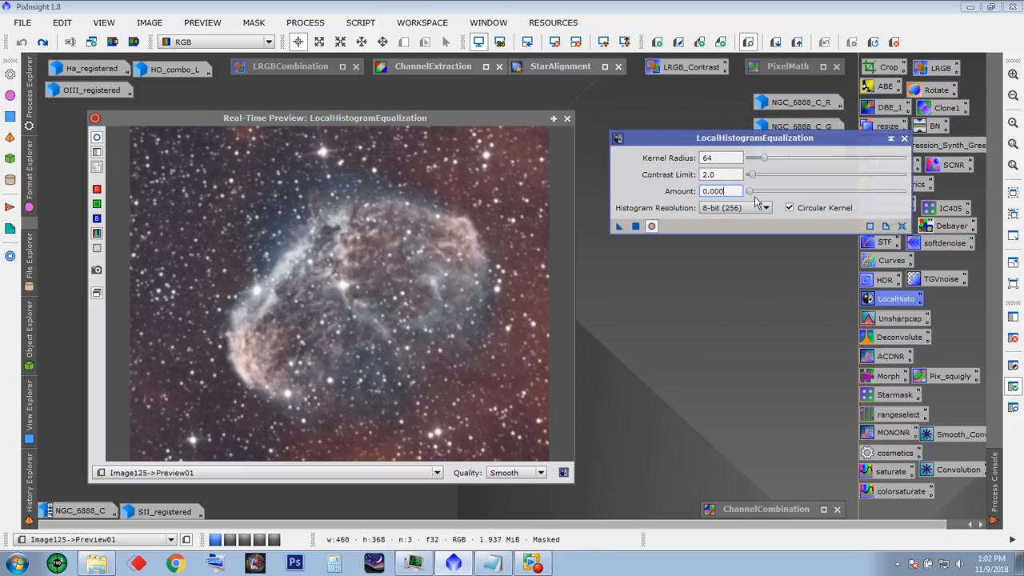
- Set the equalization amount to 0.200 and the contrast limit to 5.0, comparing the nebula with and without the effect
left_click_drag(752, 197, 776, 198)
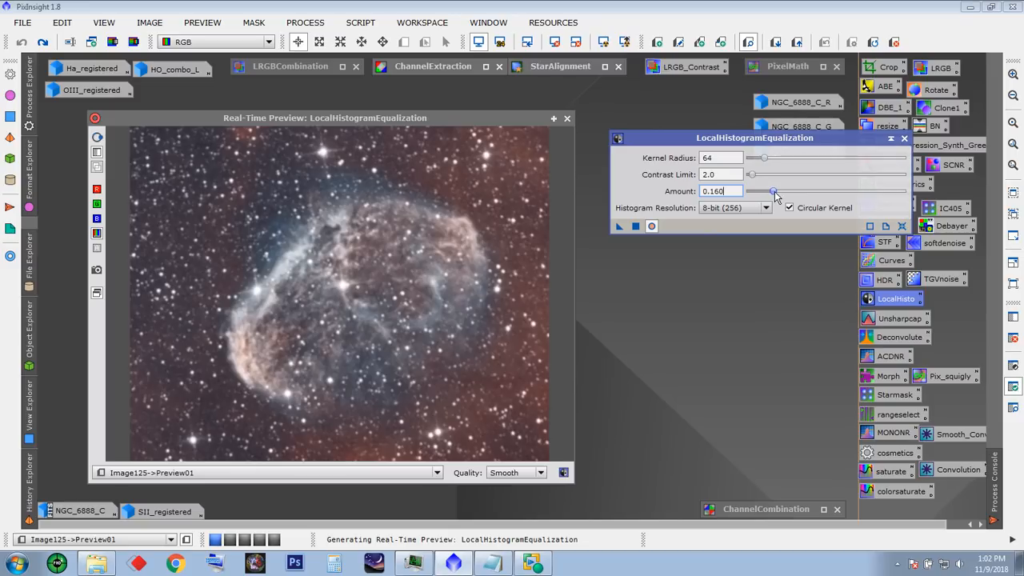
left_click(99, 140)
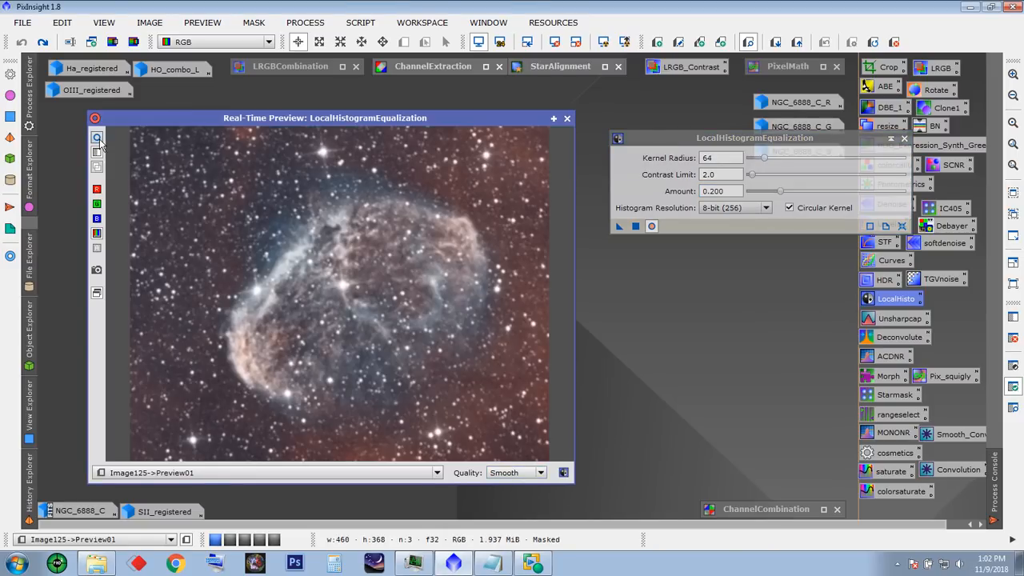
left_click(751, 176)
left_click_drag(752, 178, 758, 176)
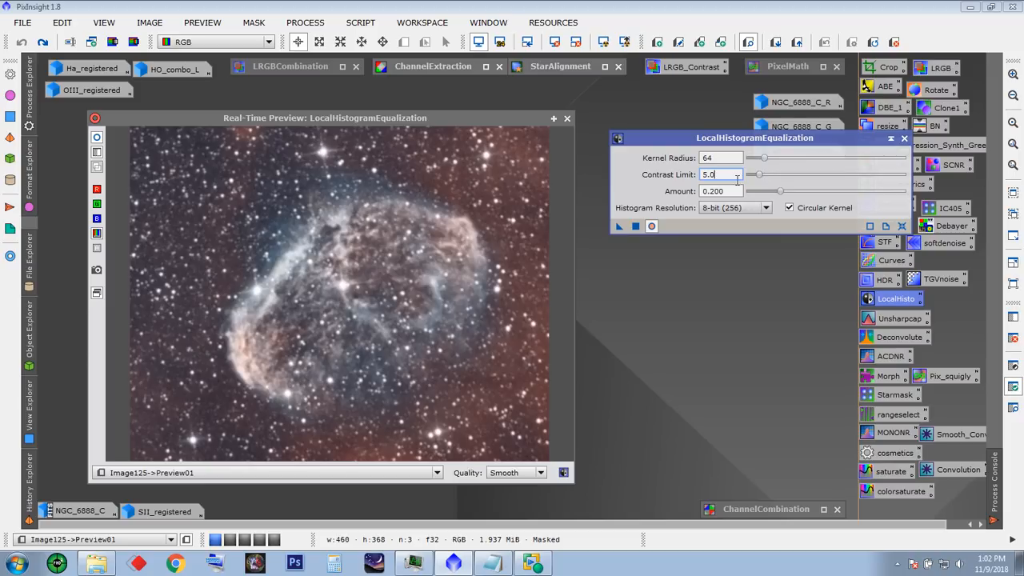
left_click(98, 140)
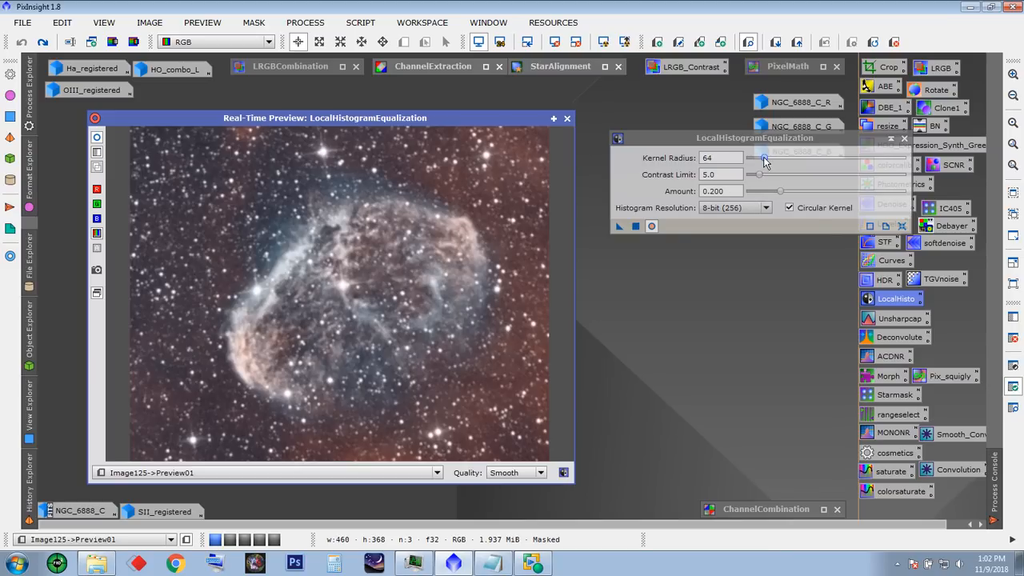
- Try several kernel radii for the local histogram equalization and settle on 22, comparing the nebula with and without the effect
left_click_drag(763, 161, 750, 160)
left_click(96, 139)
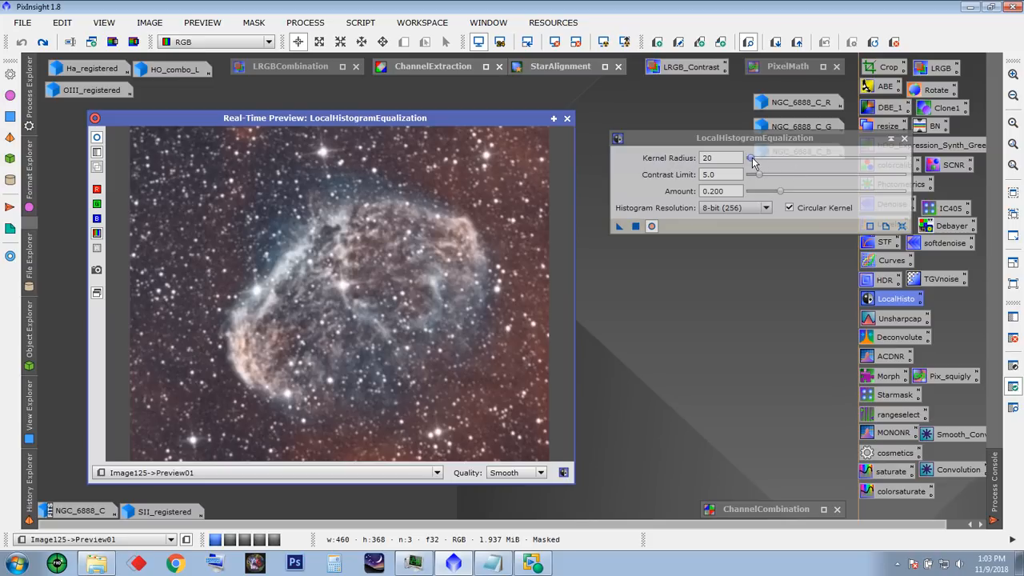
left_click_drag(750, 158, 777, 163)
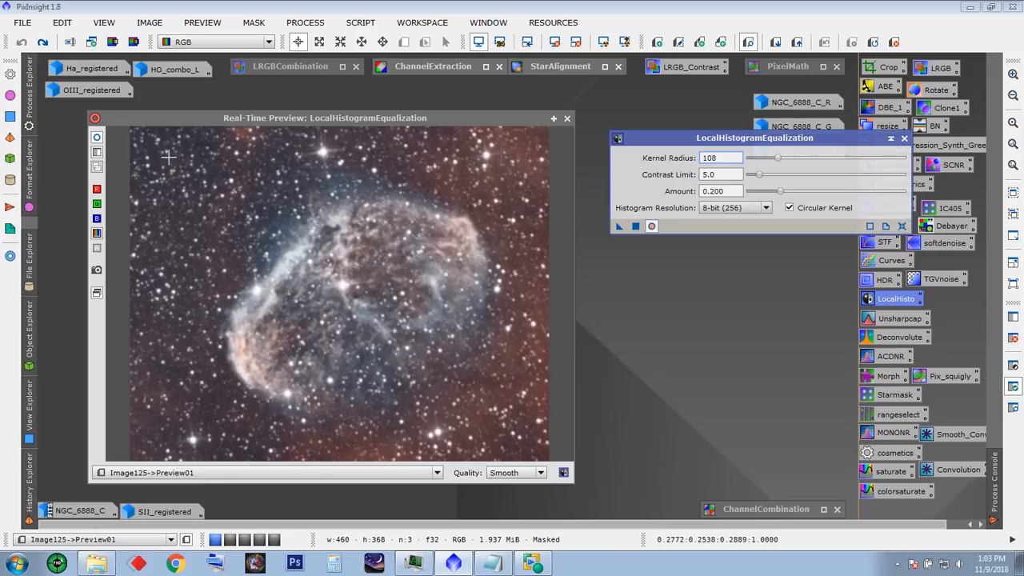
left_click(96, 138)
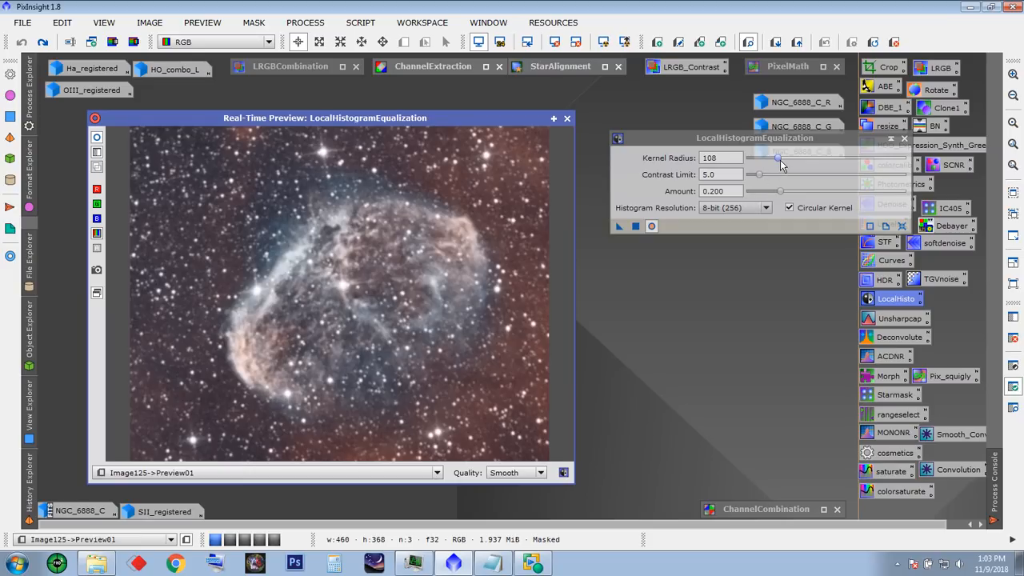
left_click_drag(778, 161, 745, 158)
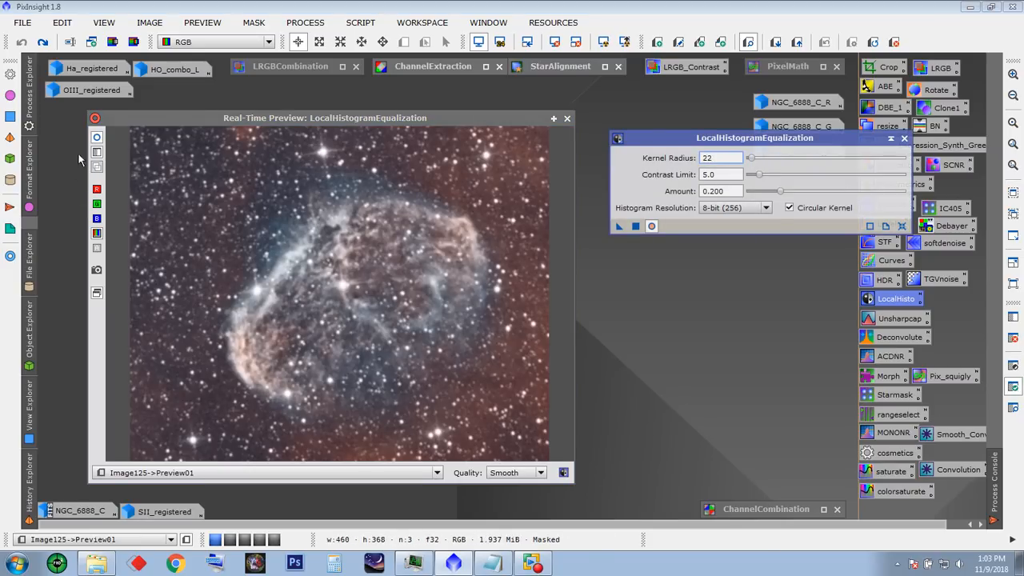
left_click(97, 139)
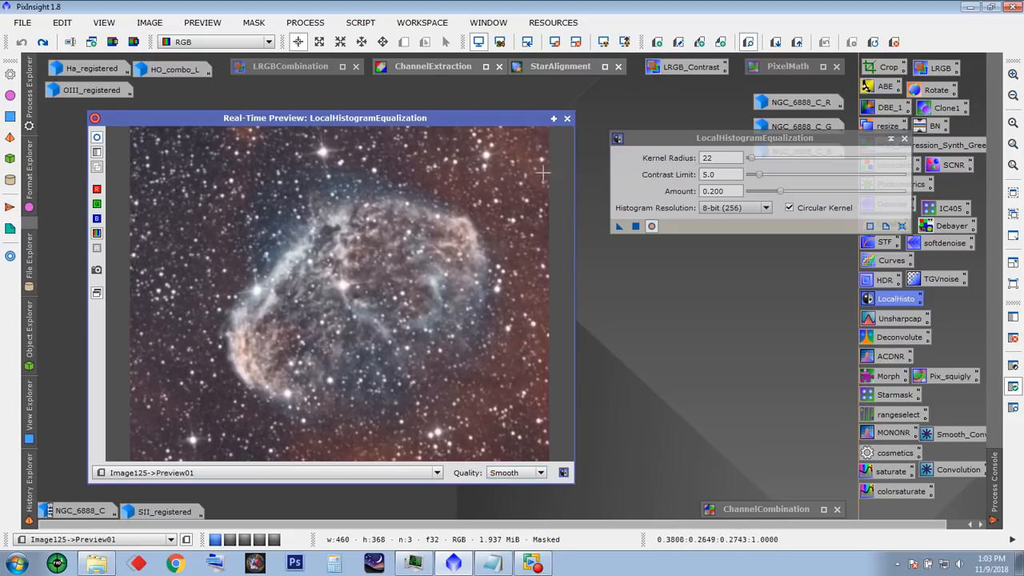
- Close the real-time preview, apply LocalHistogramEqualization to the full Image125 at 1:1 view, and close the process
left_click(567, 119)
left_click(127, 164)
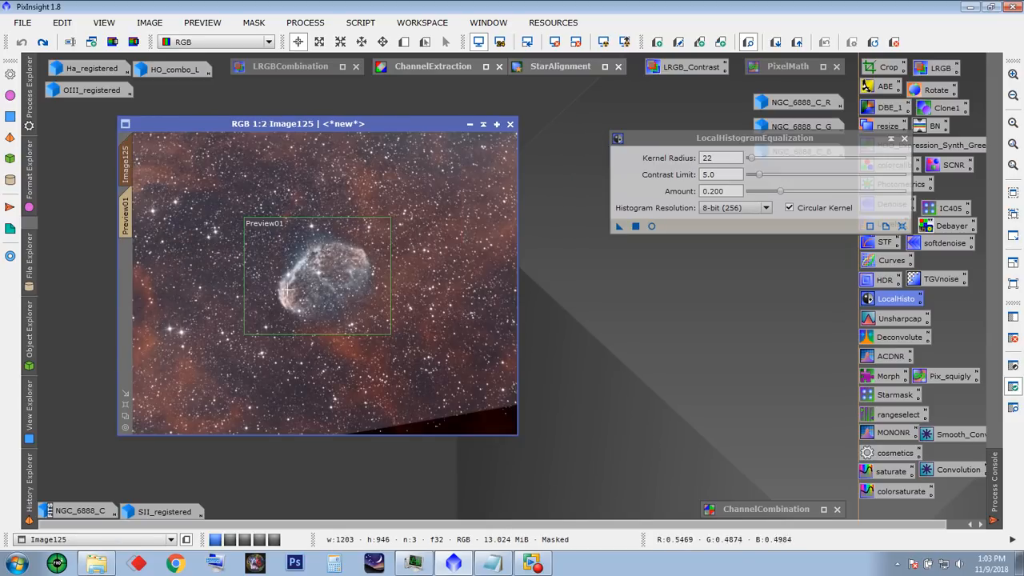
scroll(330, 288, "up", 1)
left_click_drag(517, 435, 606, 505)
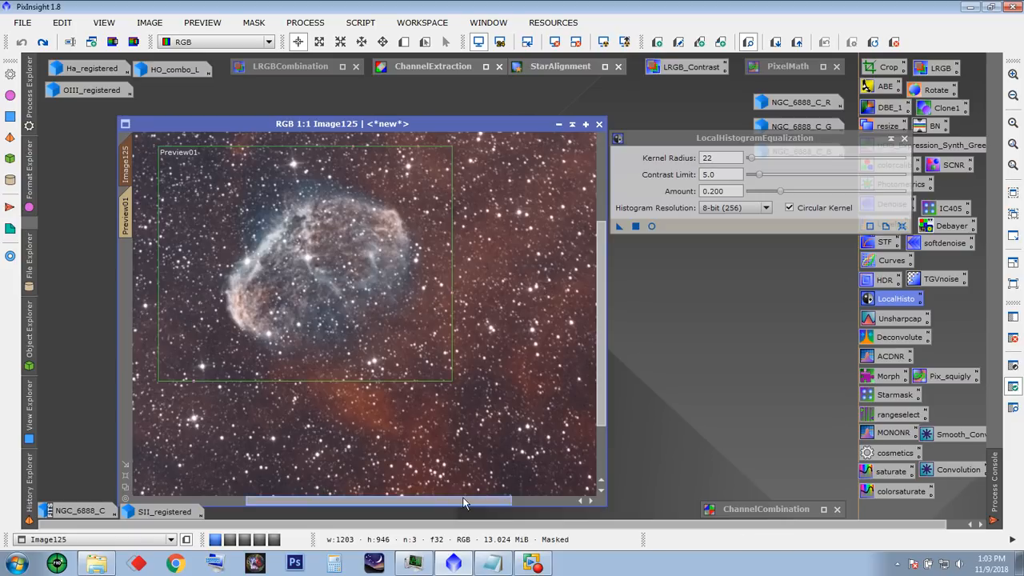
left_click_drag(462, 497, 421, 497)
left_click_drag(679, 135, 709, 140)
left_click_drag(648, 232, 454, 312)
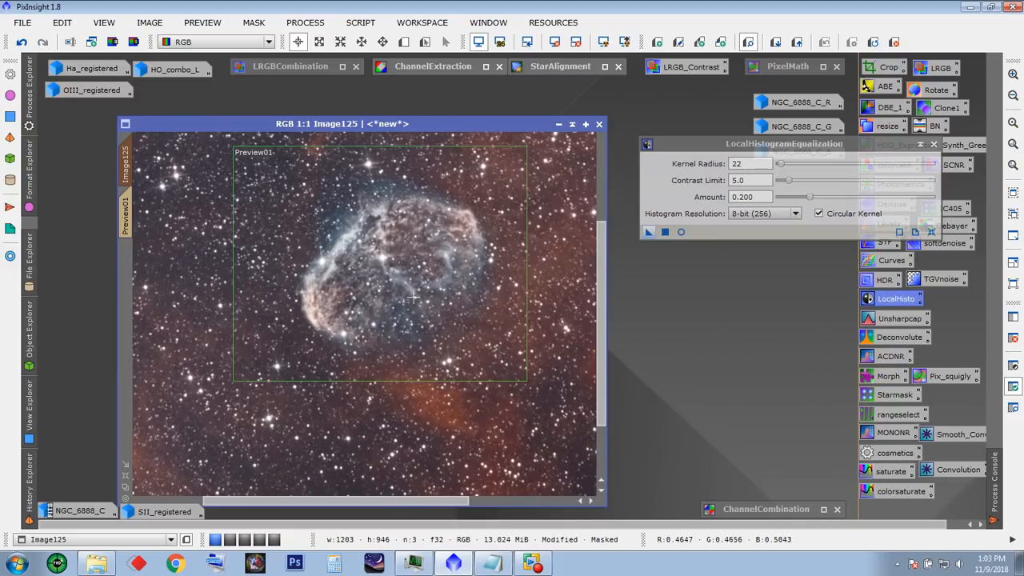
left_click_drag(377, 125, 338, 112)
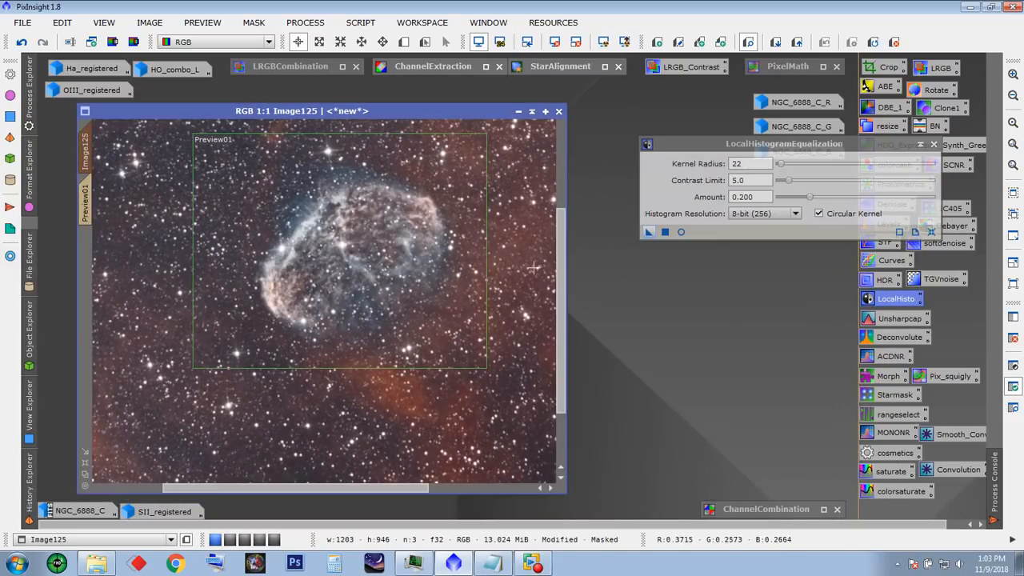
left_click(932, 147)
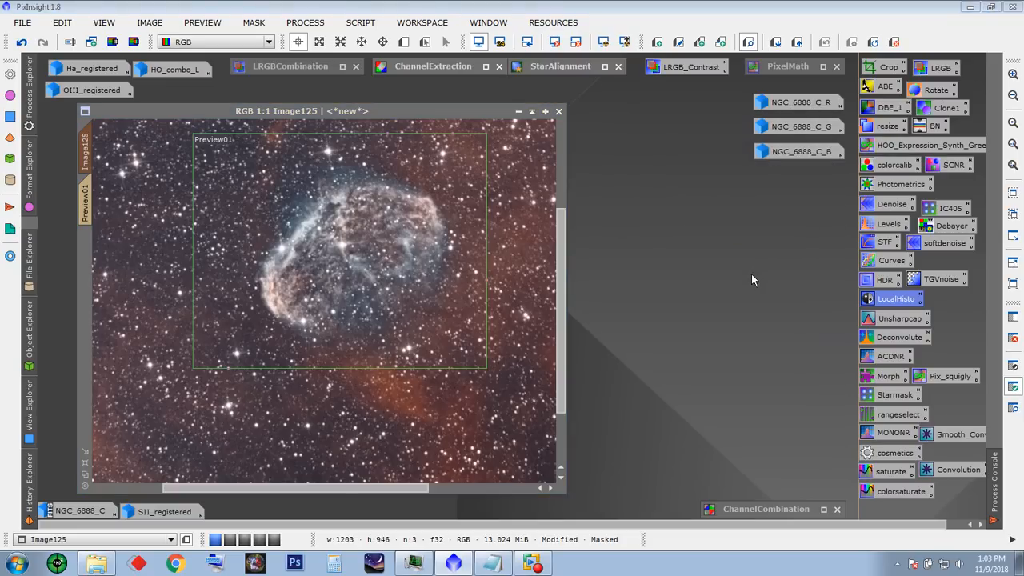
- Display Preview01 of Image125 and open CurvesTransformation with its real-time preview
left_click(86, 203)
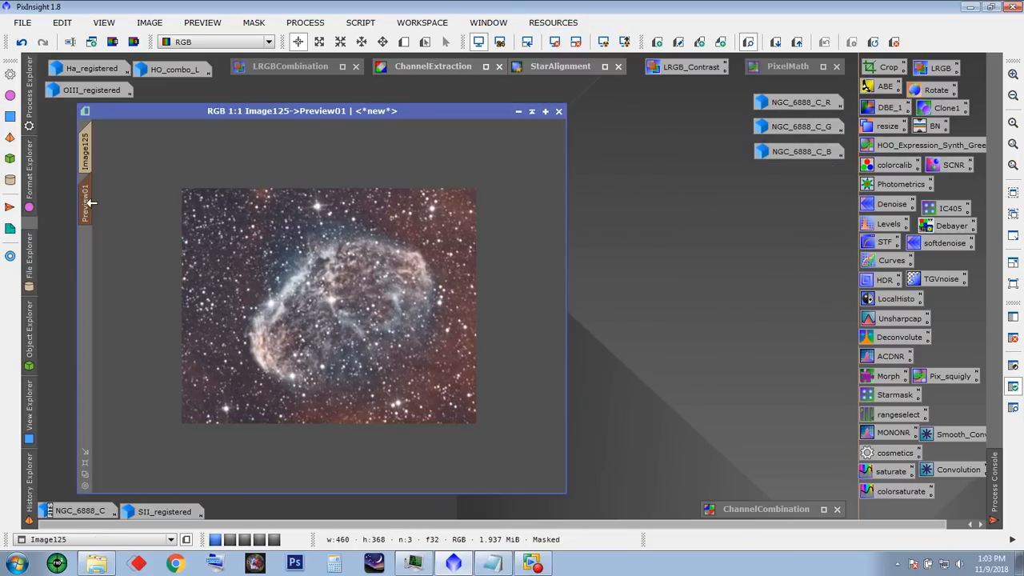
left_click_drag(454, 117, 443, 115)
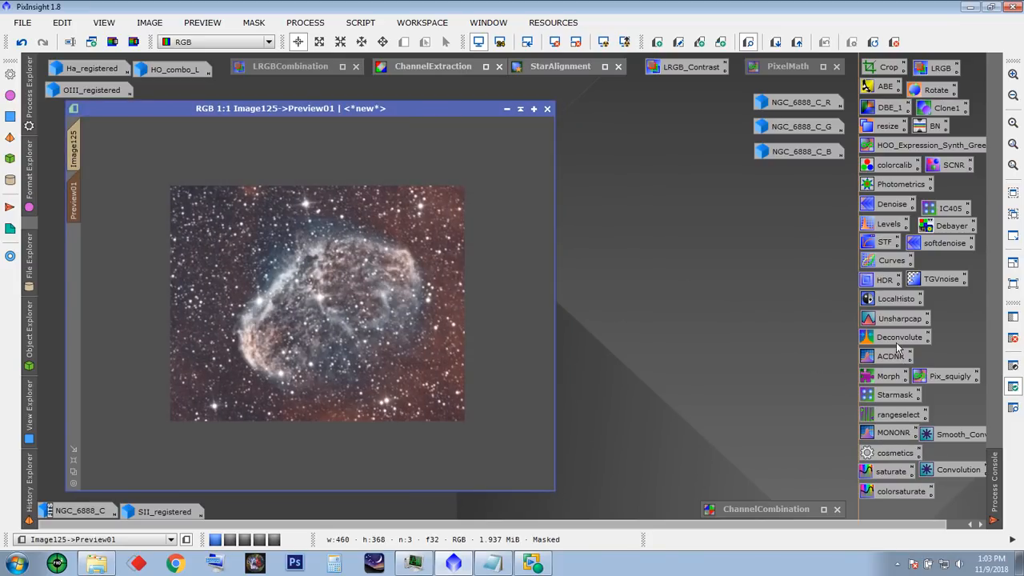
double_click(888, 264)
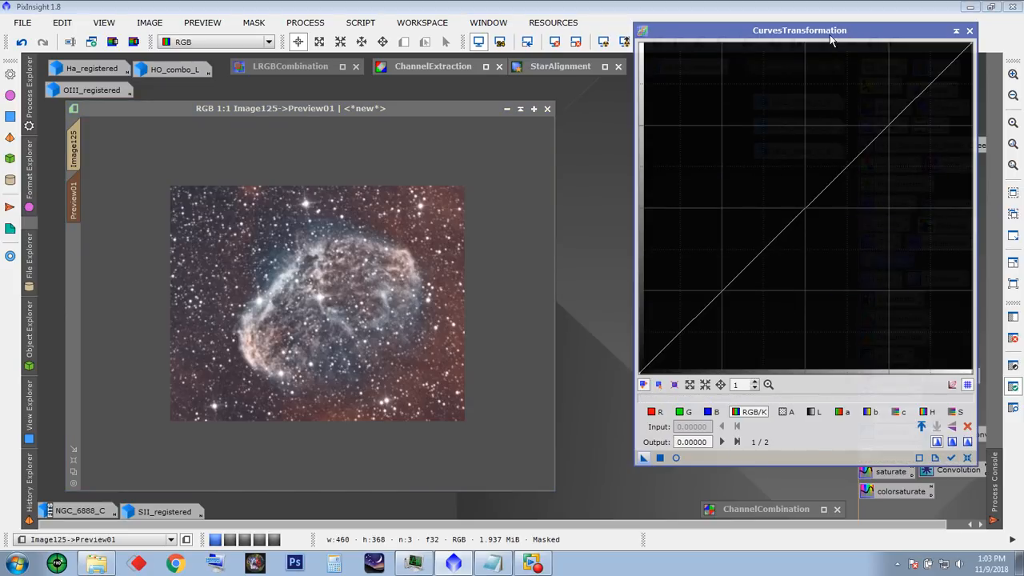
left_click(687, 455)
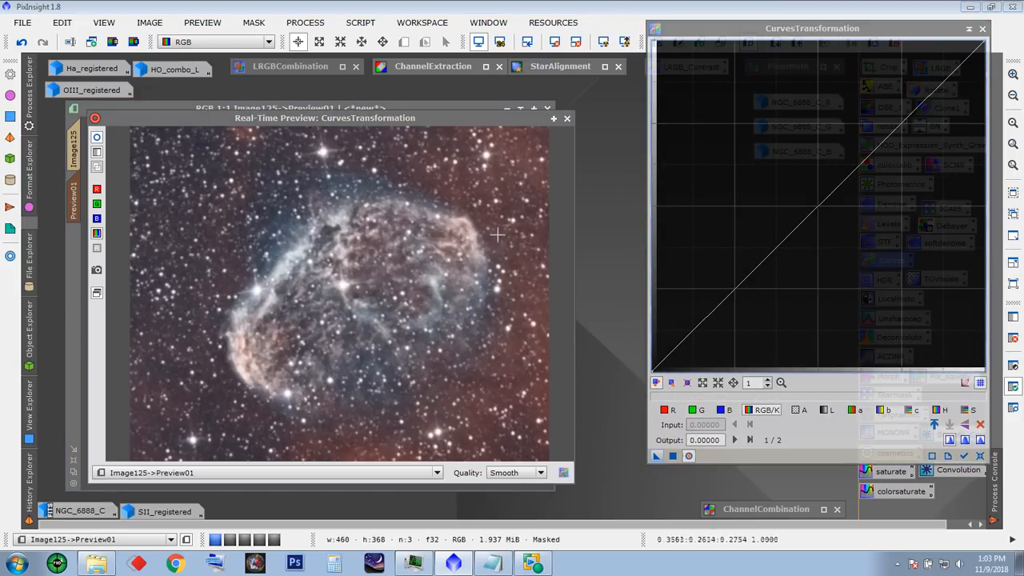
left_click_drag(401, 117, 382, 108)
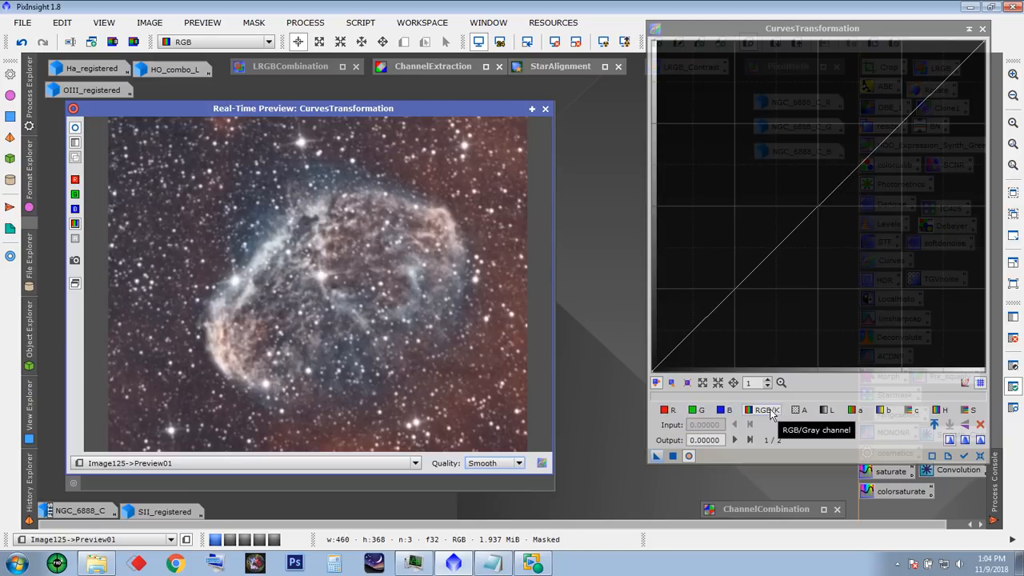
- Try raising the saturation curve from about 0.188 to 0.272, and test lifting the blue curve before flattening it again
left_click(968, 409)
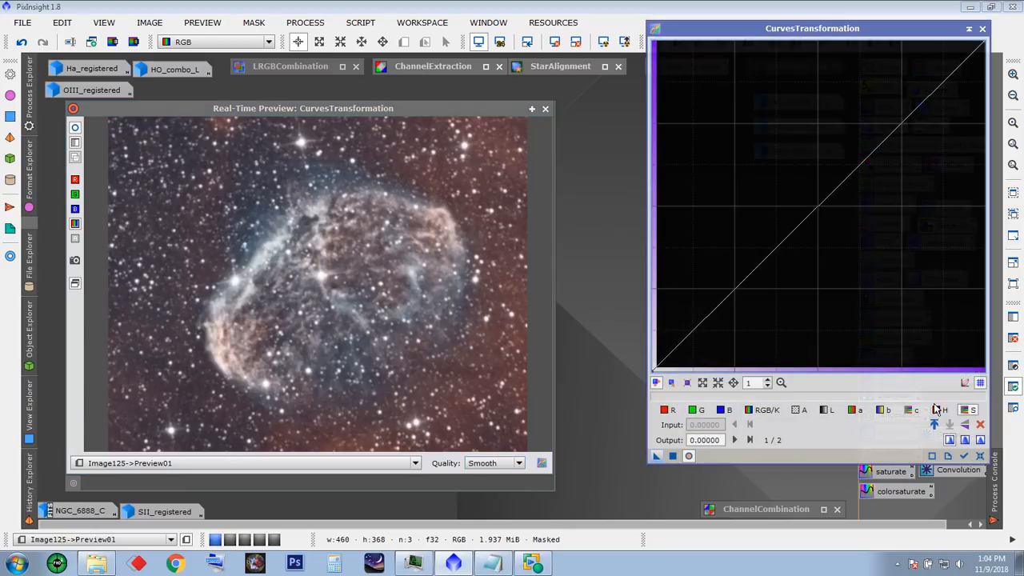
left_click_drag(706, 318, 714, 282)
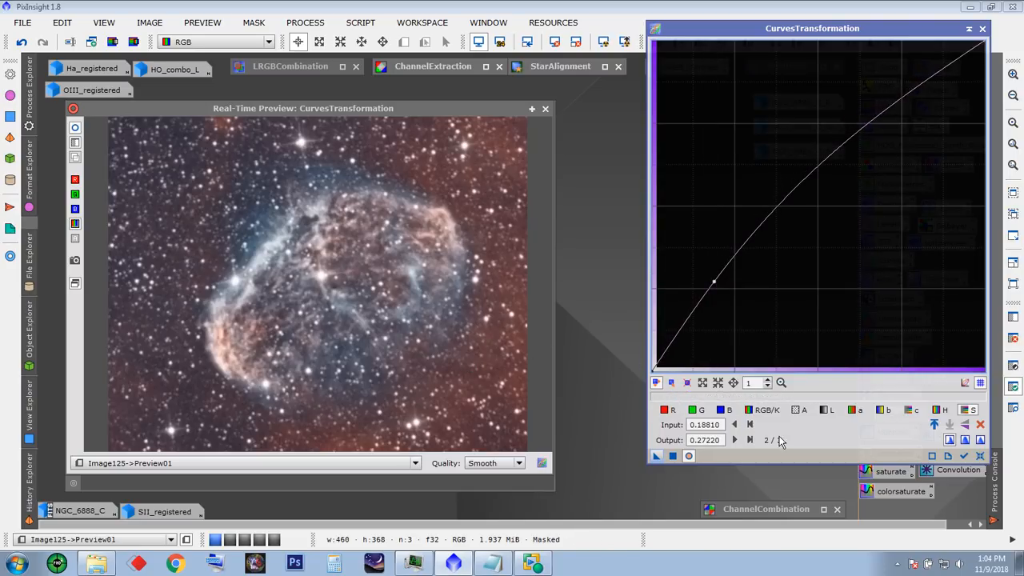
left_click(723, 409)
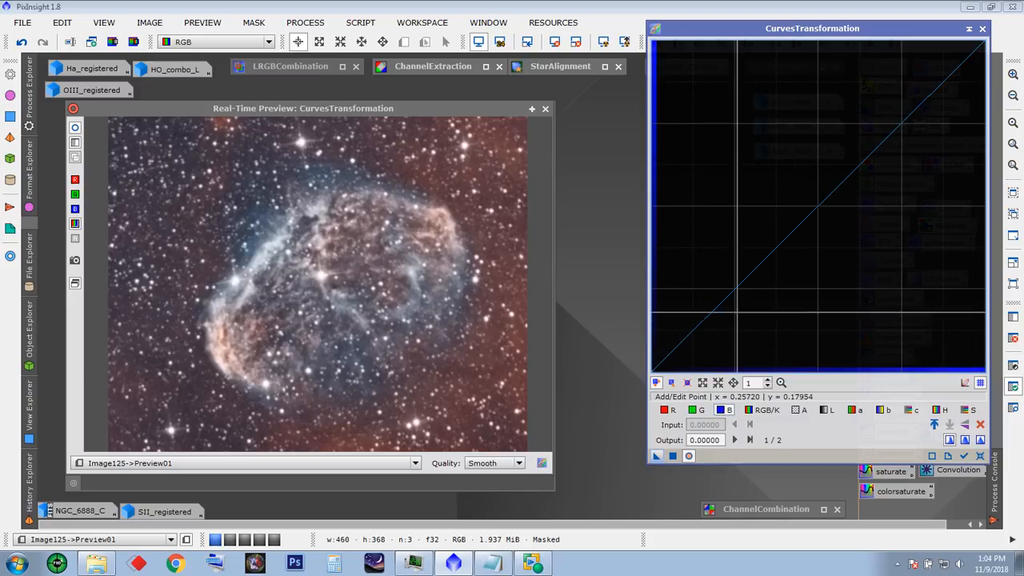
left_click(725, 302)
left_click_drag(724, 302, 717, 265)
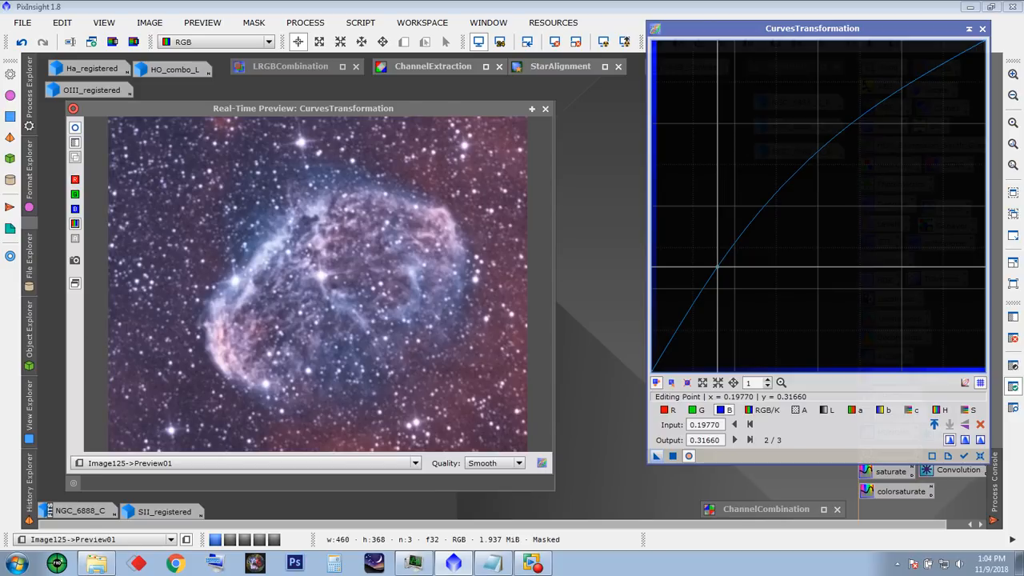
left_click_drag(717, 267, 732, 292)
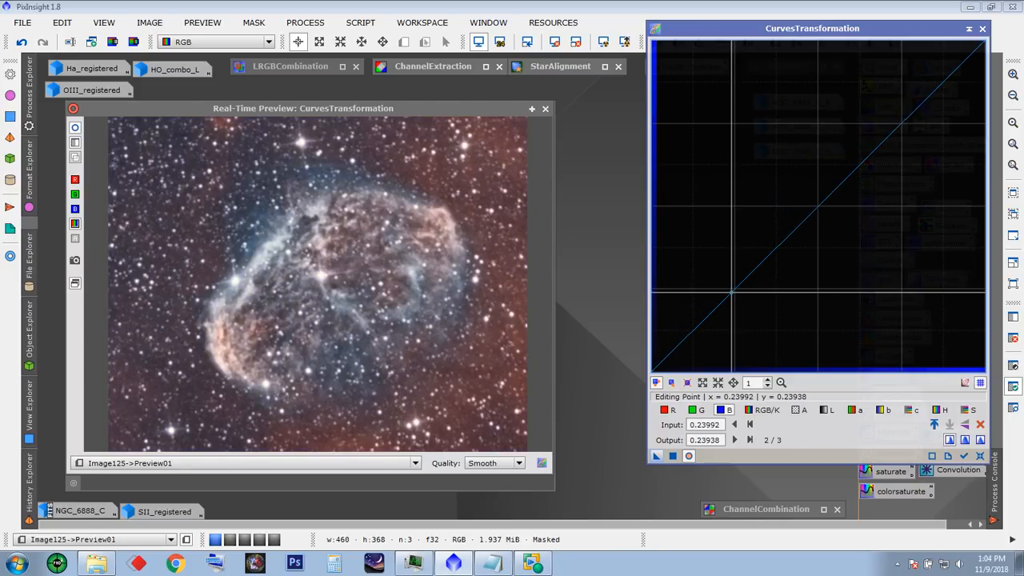
- Try lifting the green curve from about 0.263 to 0.311, compare the preview, and reset all curves
left_click(693, 408)
left_click(746, 279)
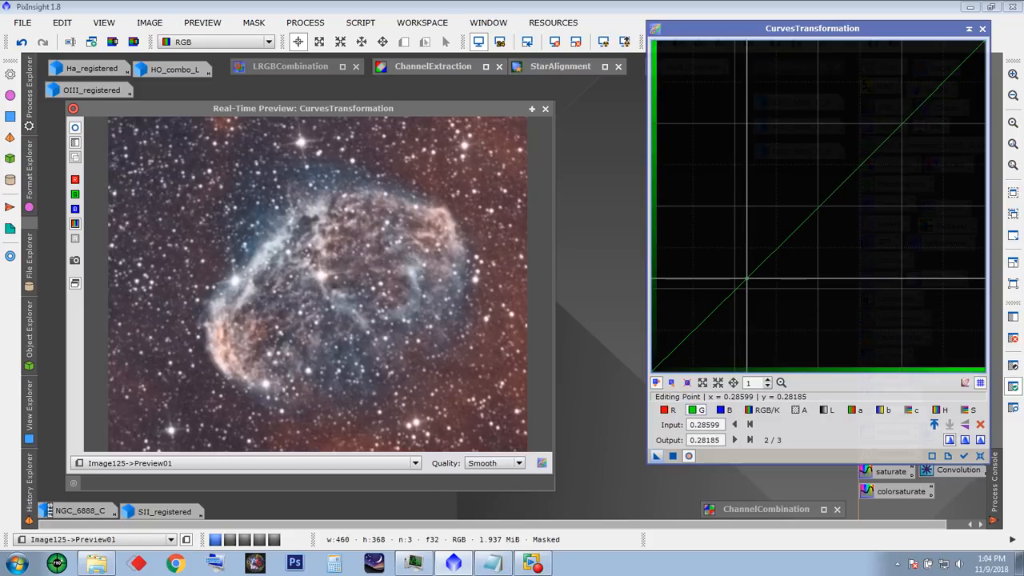
mouse_move(747, 279)
left_mouse_down()
mouse_move(779, 320)
mouse_move(720, 244)
mouse_move(739, 269)
left_mouse_up()
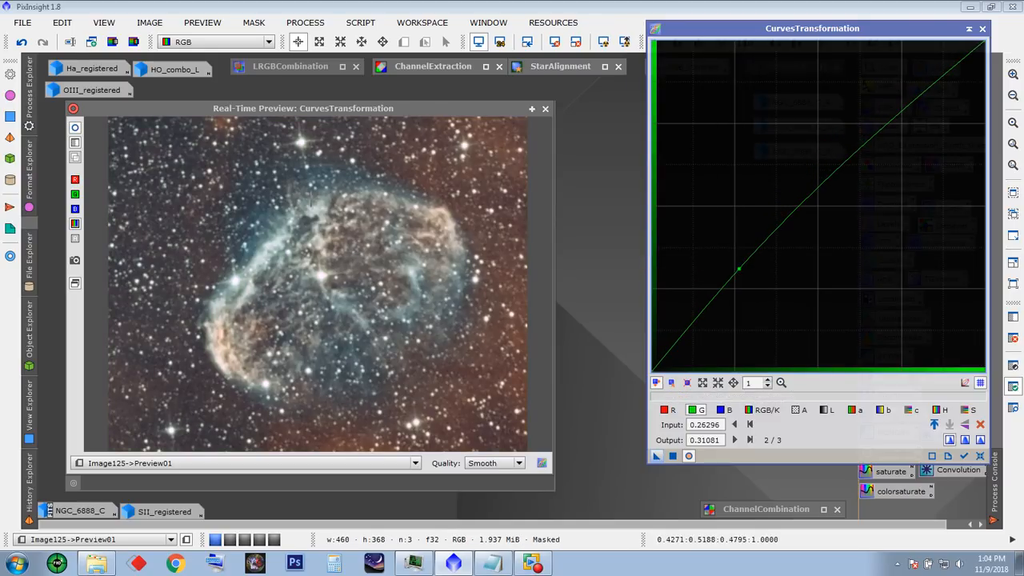
left_click(76, 130)
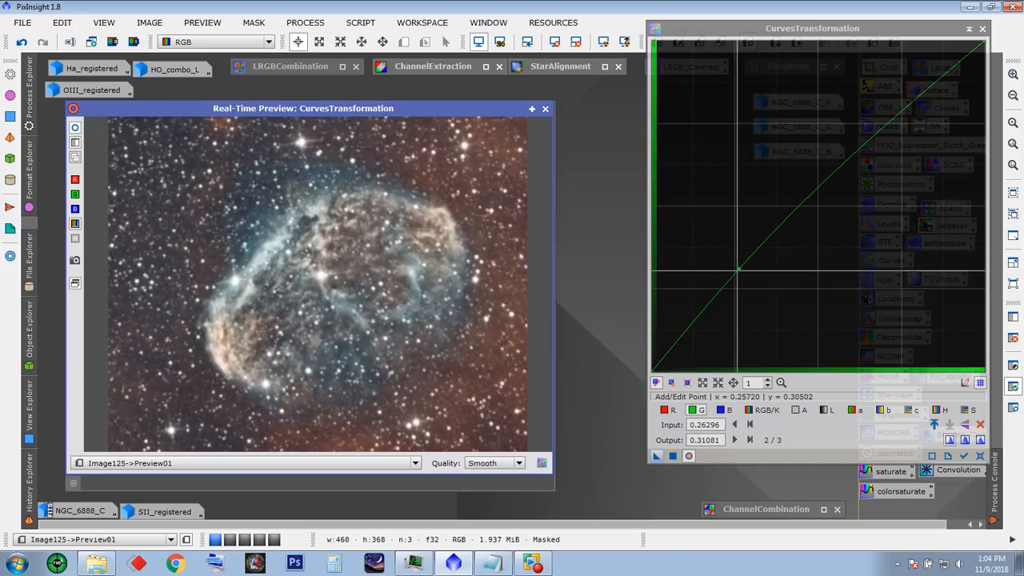
left_click_drag(737, 269, 750, 272)
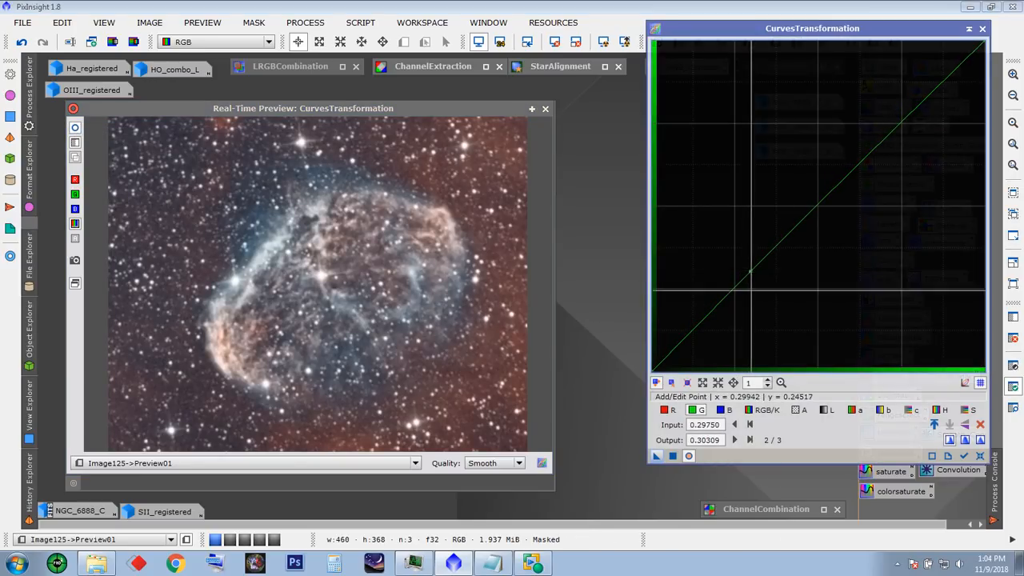
left_click(979, 456)
- Shape the RGB/K curve into an S with lowered shadows and a point at about 0.269 input, 0.239 output, comparing the effect
left_click(766, 410)
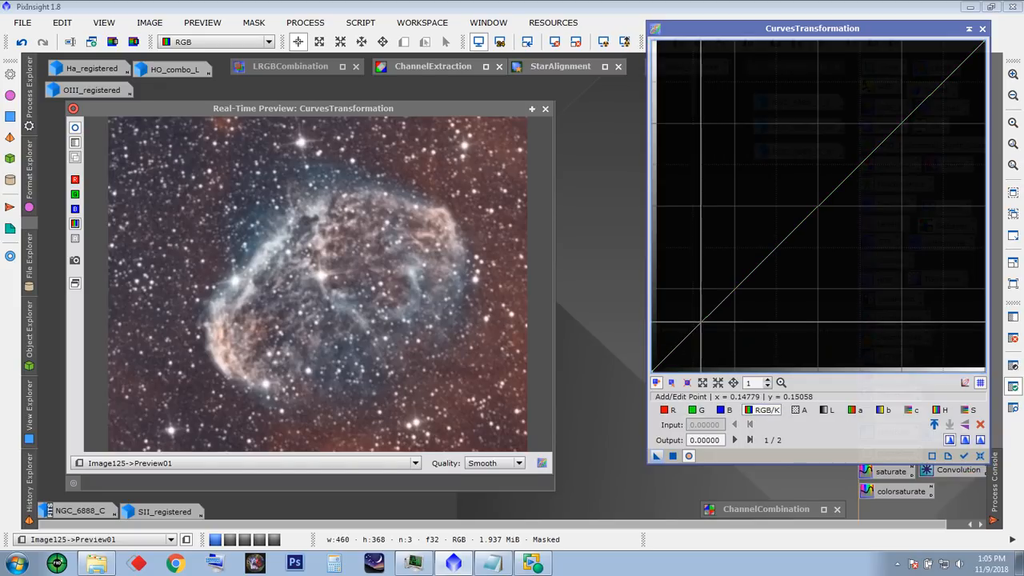
left_click_drag(702, 322, 741, 293)
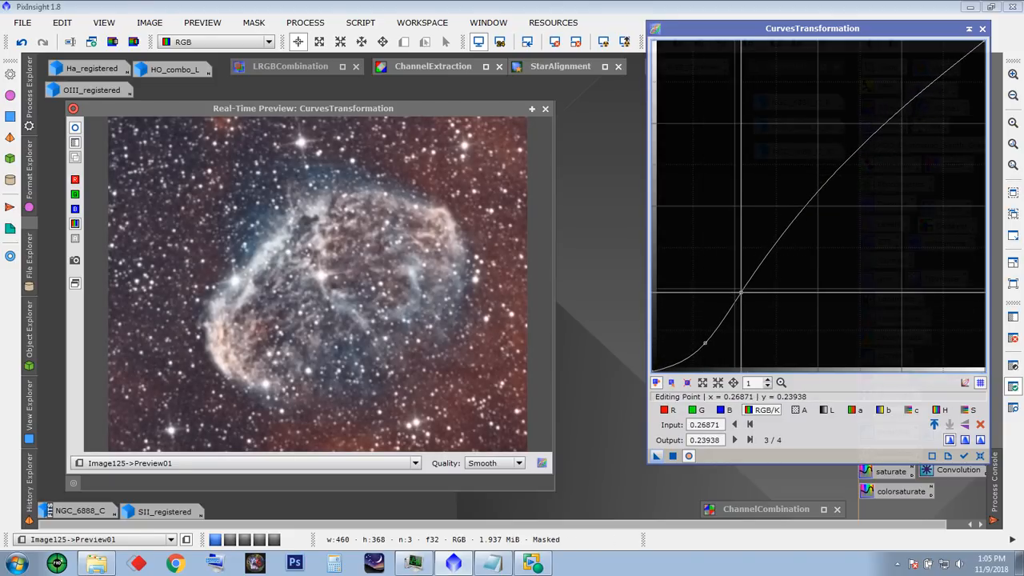
left_click(75, 129)
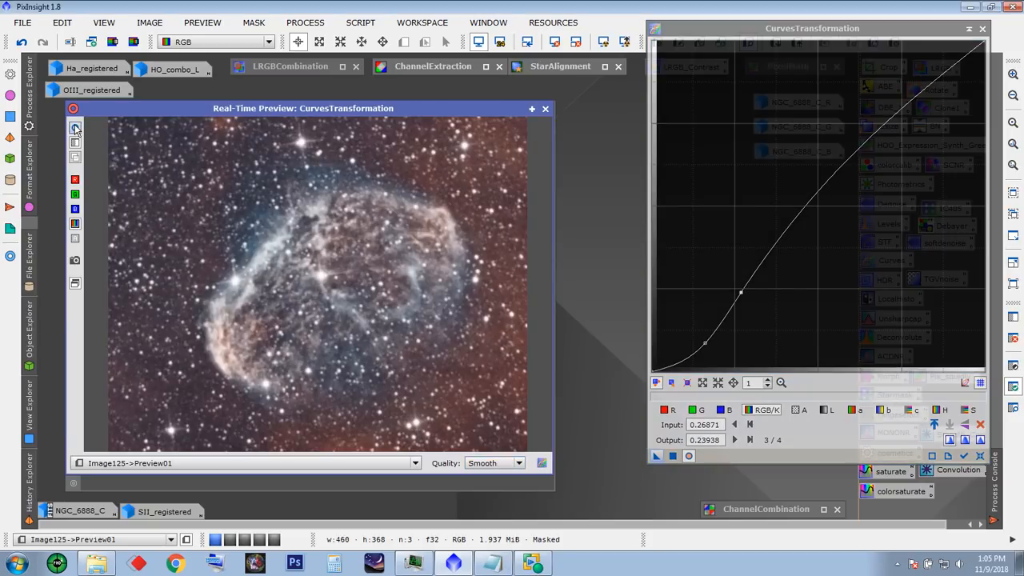
- Close the real-time preview, apply the contrast curve to the full Image125, and close CurvesTransformation
left_click(544, 108)
left_click(75, 148)
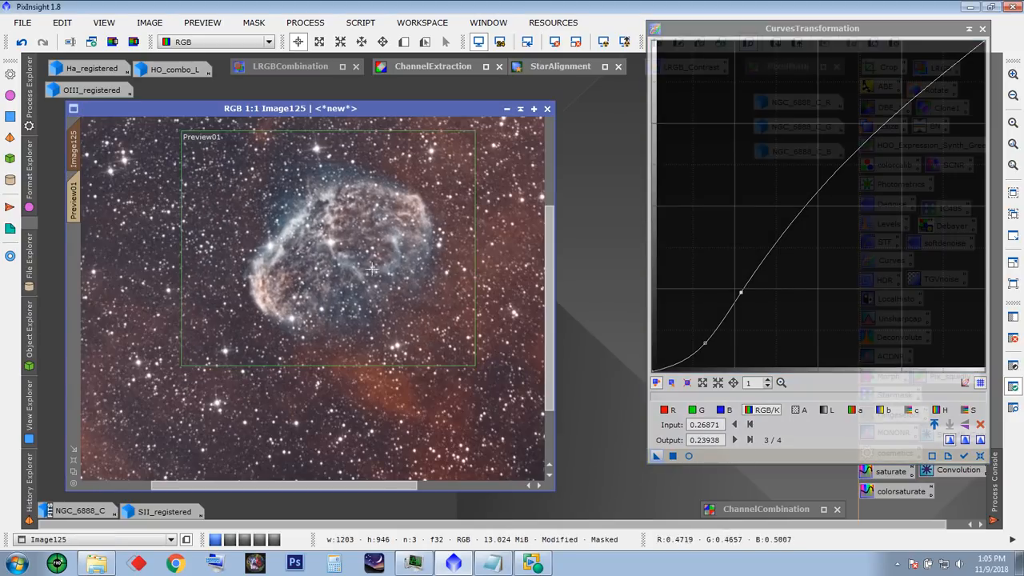
left_click_drag(548, 281, 550, 249)
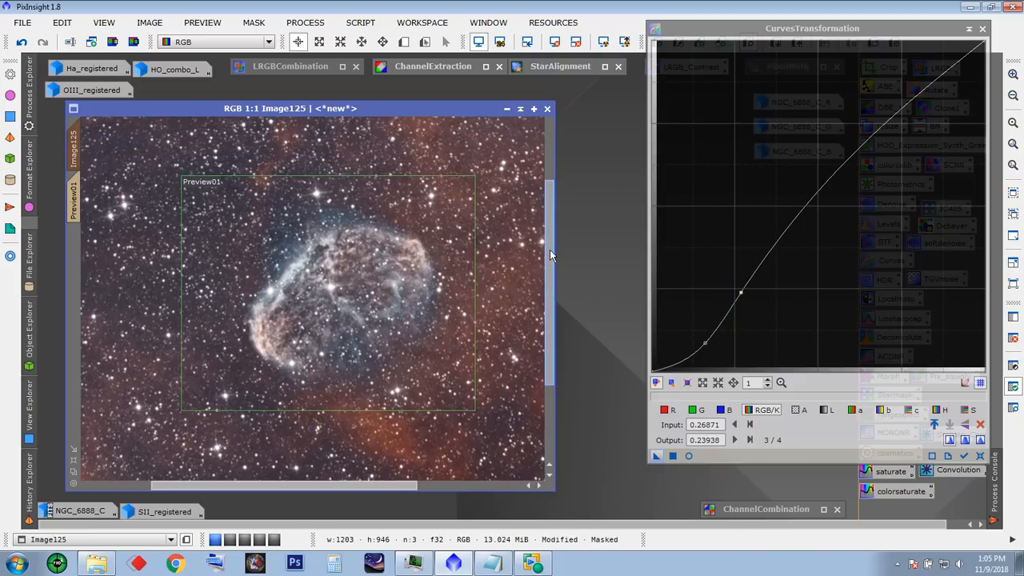
left_click_drag(657, 455, 376, 327)
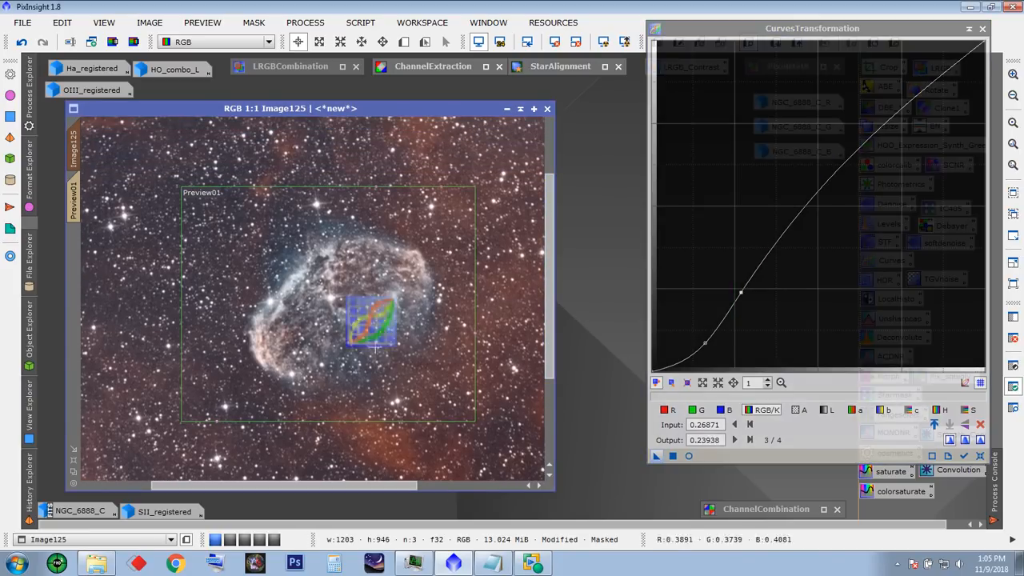
scroll(375, 368, "down", 1)
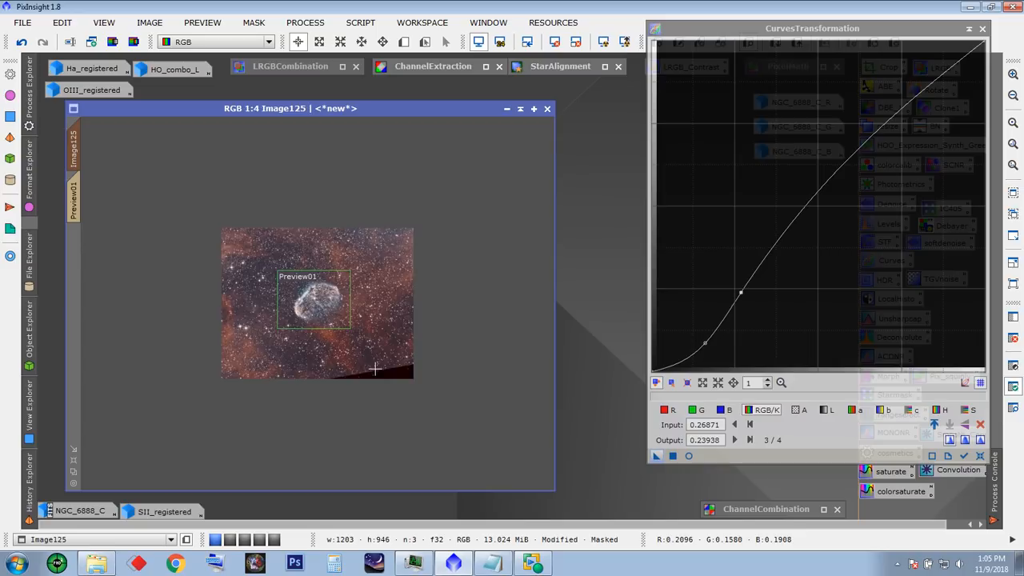
left_click_drag(805, 36, 802, 72)
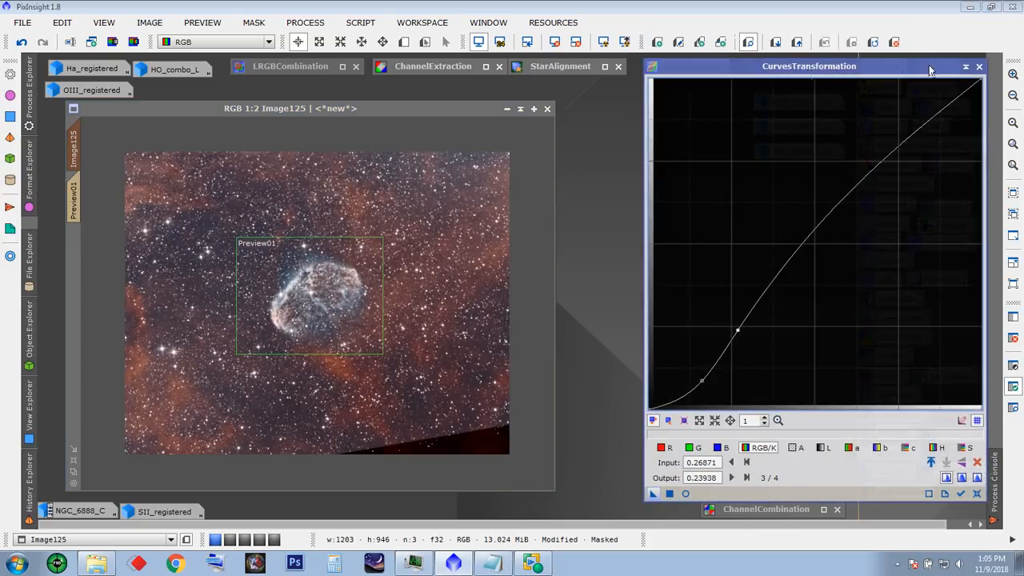
left_click(980, 66)
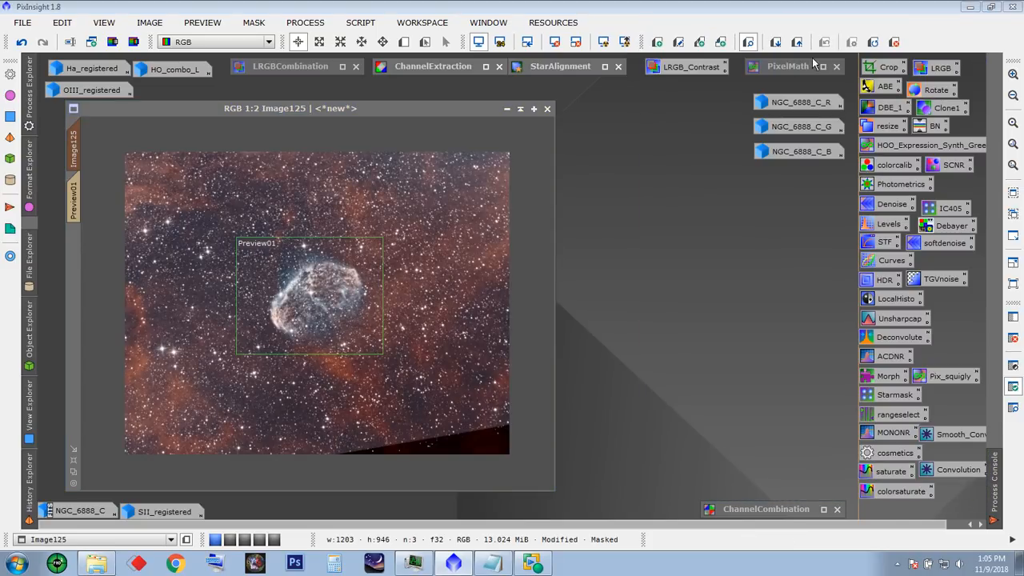
- Delete the preview from Image125 and inspect the nebula's detail close up
left_click(874, 43)
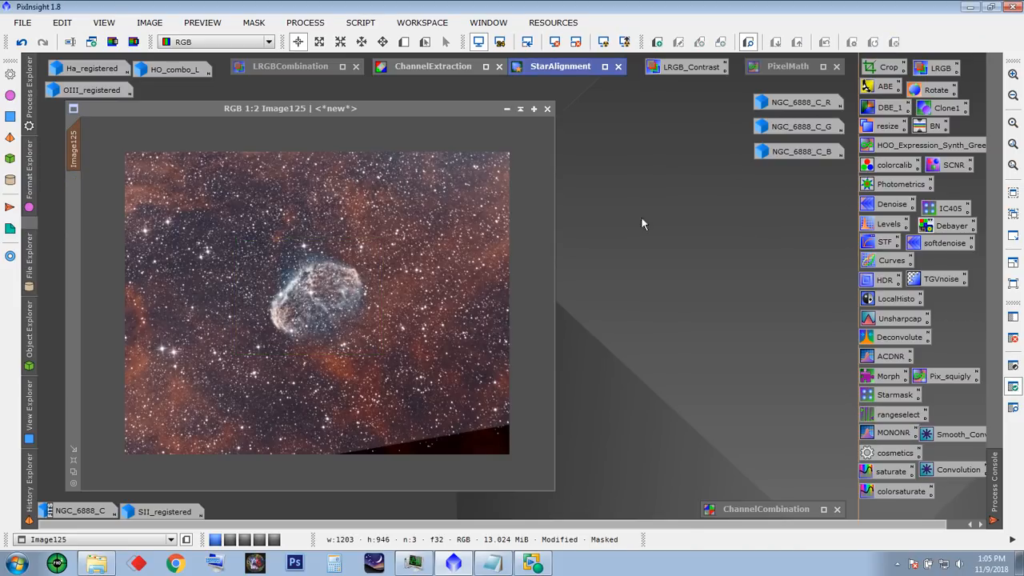
scroll(488, 324, "up", 3)
scroll(464, 312, "down", 1)
scroll(464, 310, "up", 1)
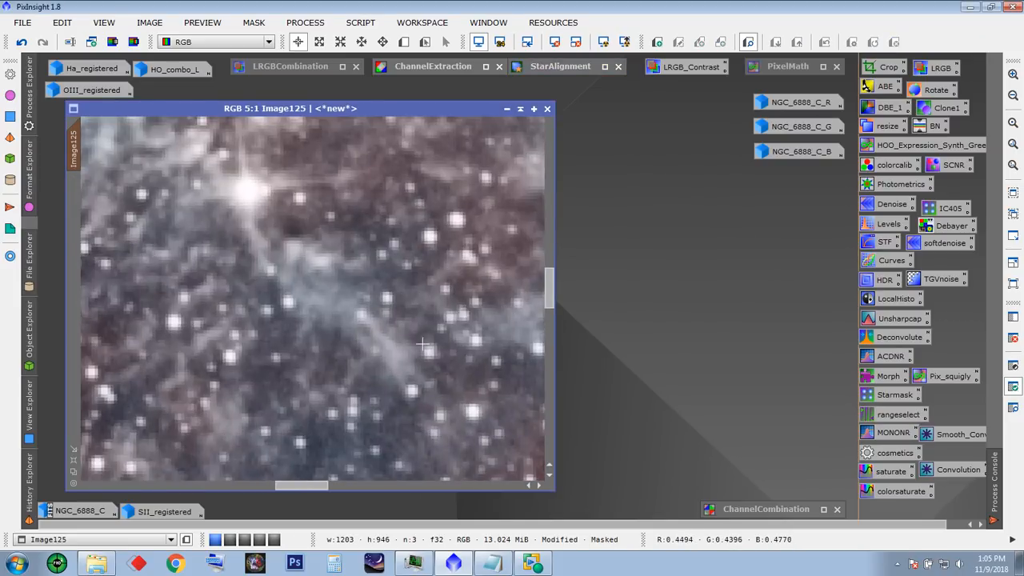
- View the whole Image125 at 1:2 and fit its window to the image
scroll(468, 320, "down", 6)
scroll(422, 344, "up", 1)
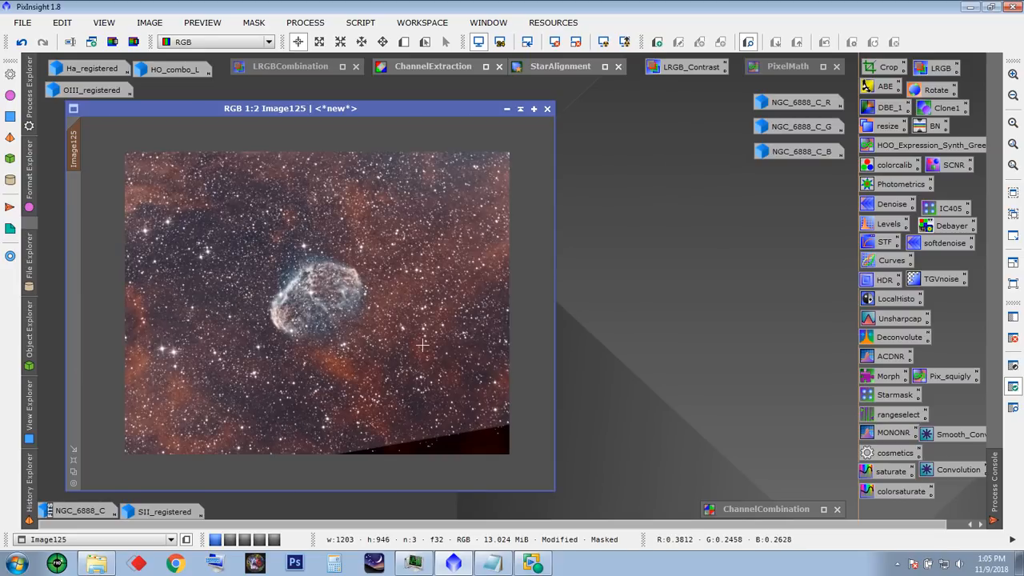
left_click_drag(385, 110, 464, 92)
scroll(453, 307, "up", 1)
scroll(453, 307, "down", 1)
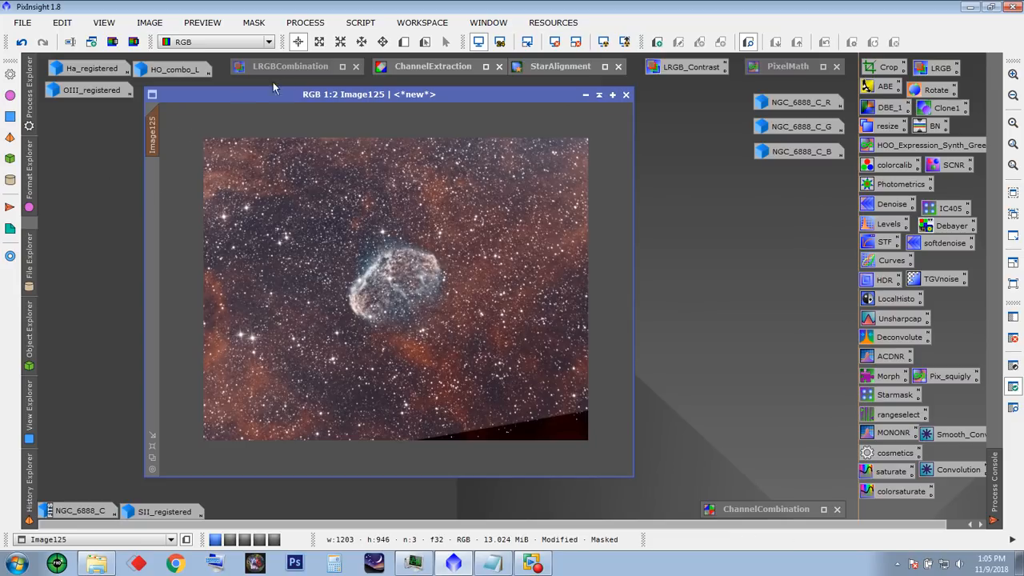
left_click_drag(323, 96, 323, 104)
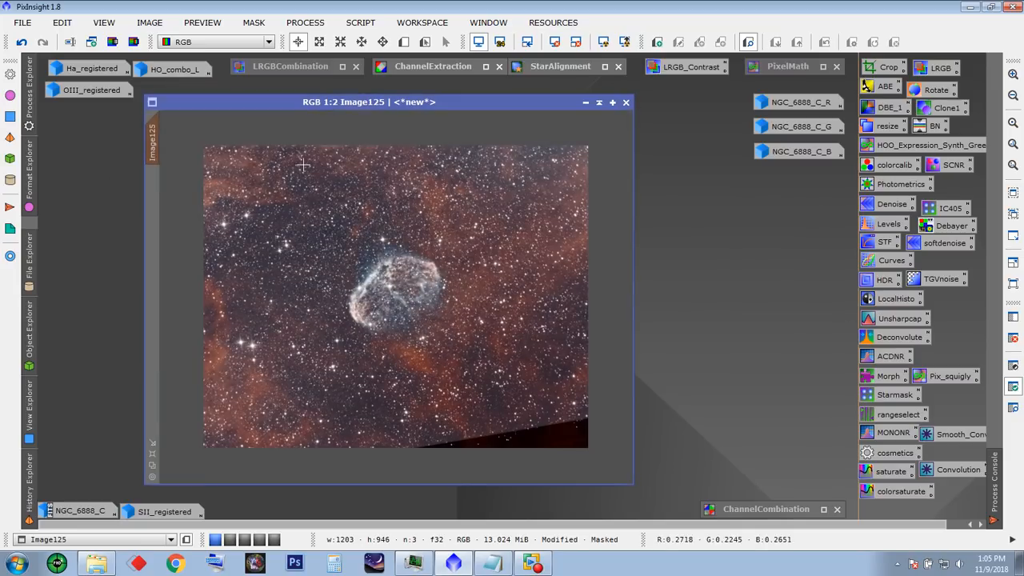
left_click(153, 466)
left_click_drag(294, 111, 326, 132)
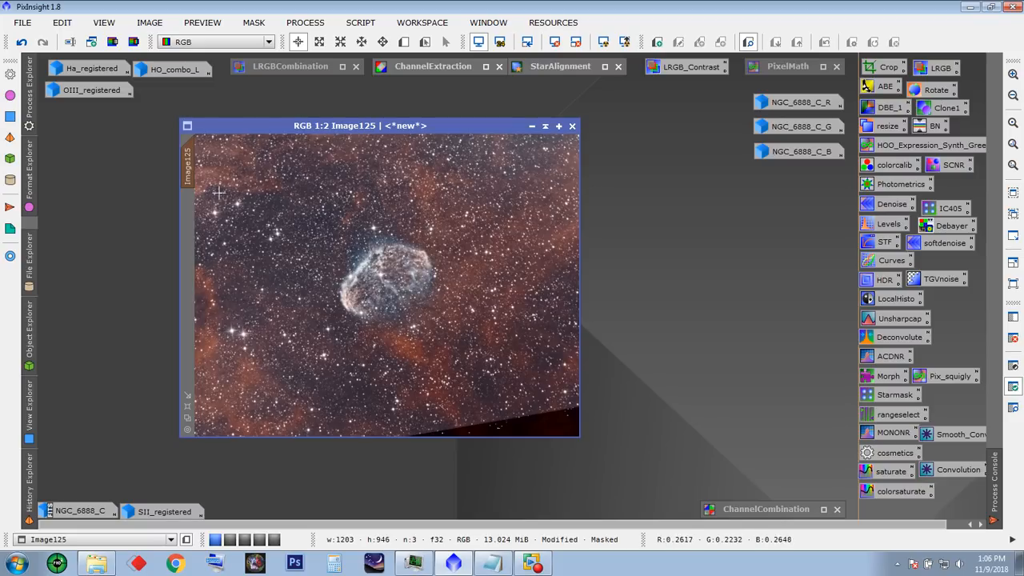
- Rename Image125 as SHO_6888_Combo_LRGB
double_click(189, 174)
type("SHO_6888")
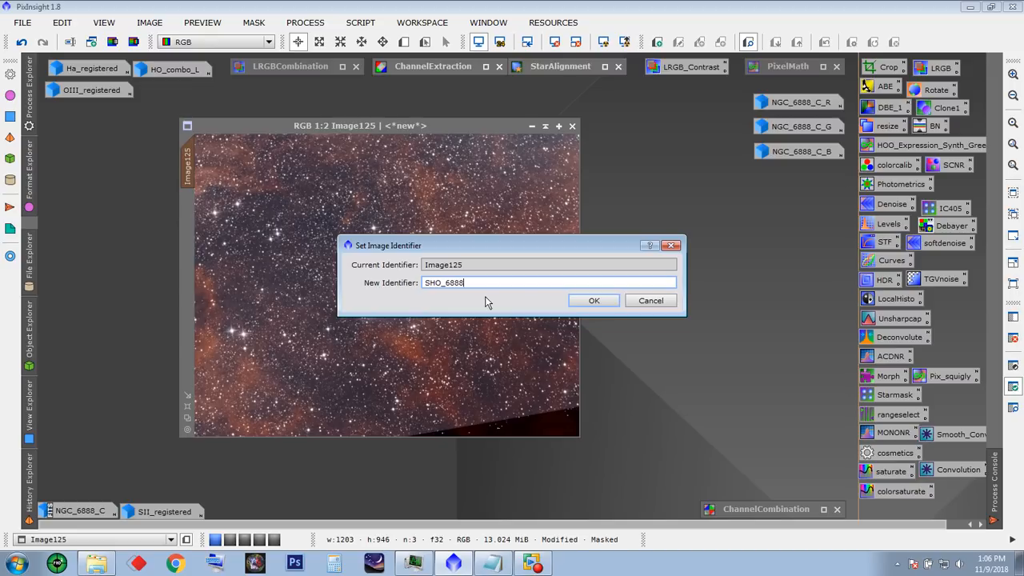
type("_Combo_LRGB")
left_click(603, 302)
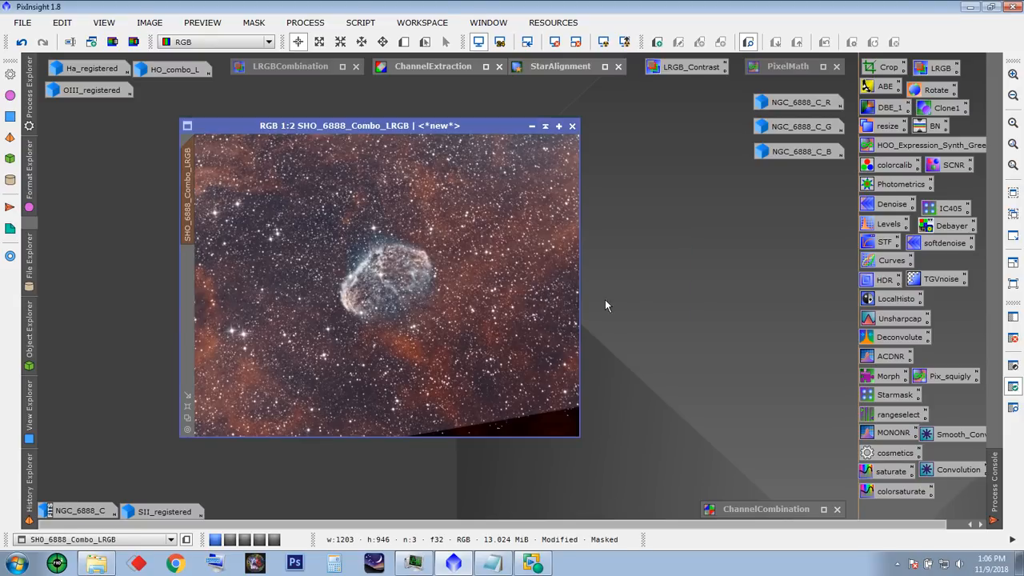
- Crop the black wedge off the lower edge of SHO_6888_Combo_LRGB to a height of 848 pixels, fit its window and close DynamicCrop
left_click_drag(574, 436, 646, 498)
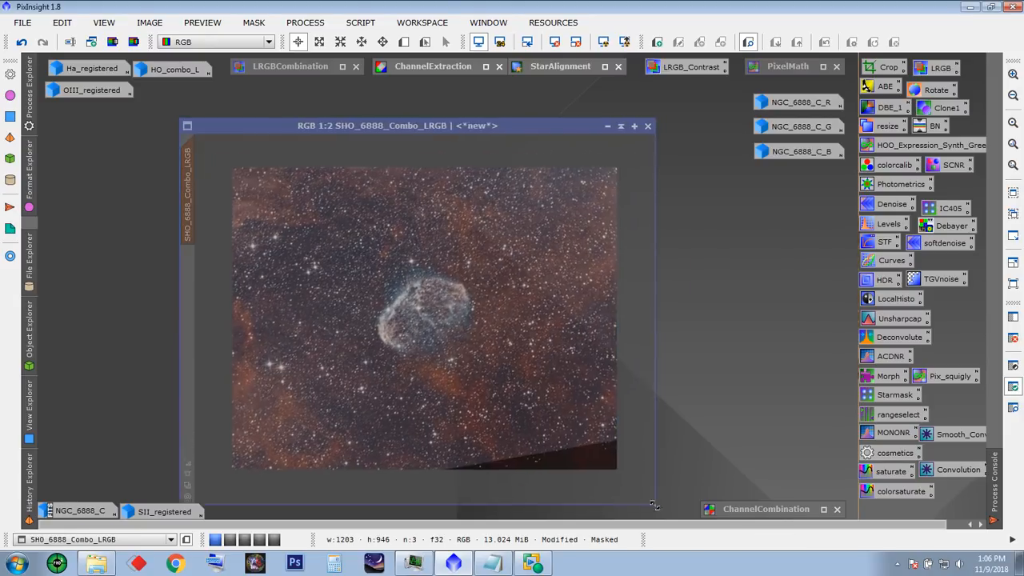
left_click_drag(399, 125, 370, 97)
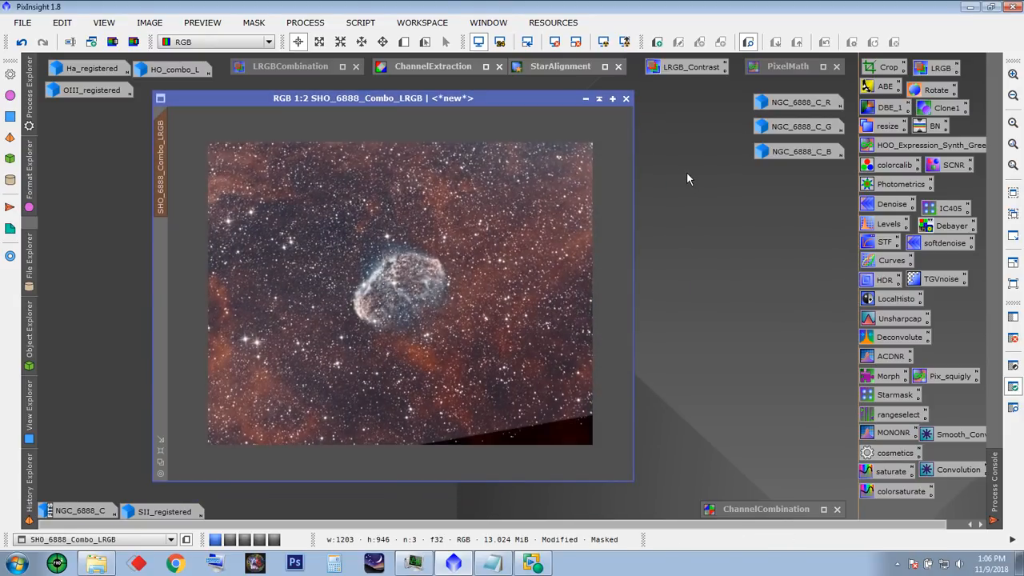
double_click(886, 68)
left_click_drag(703, 182, 800, 182)
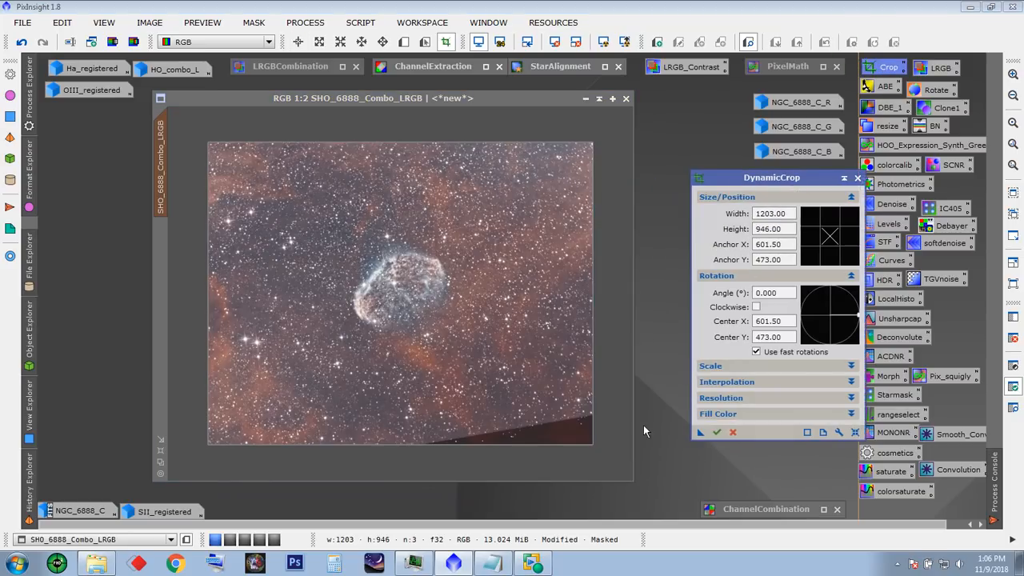
left_click_drag(523, 443, 523, 414)
left_click(716, 432)
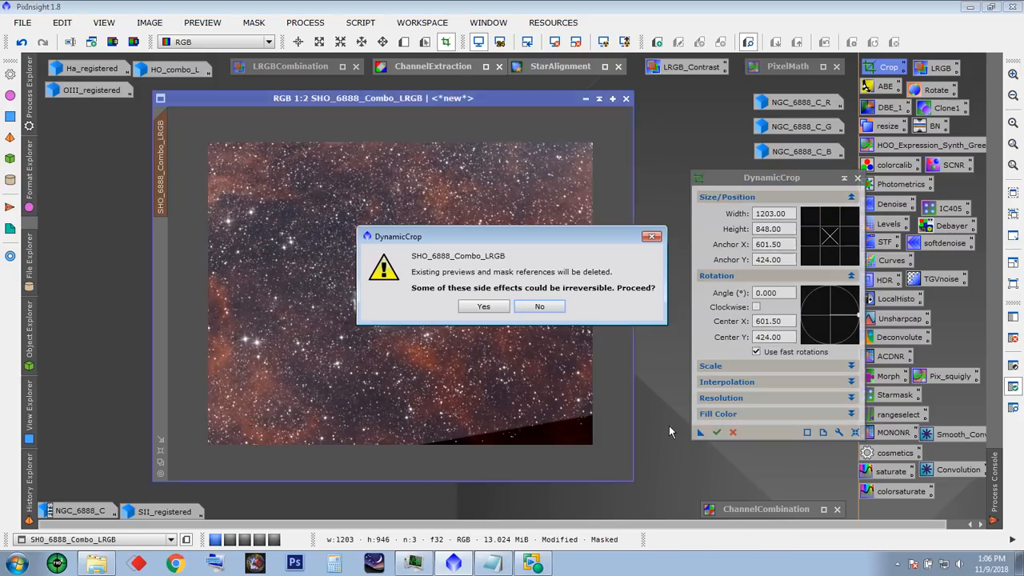
left_click(482, 306)
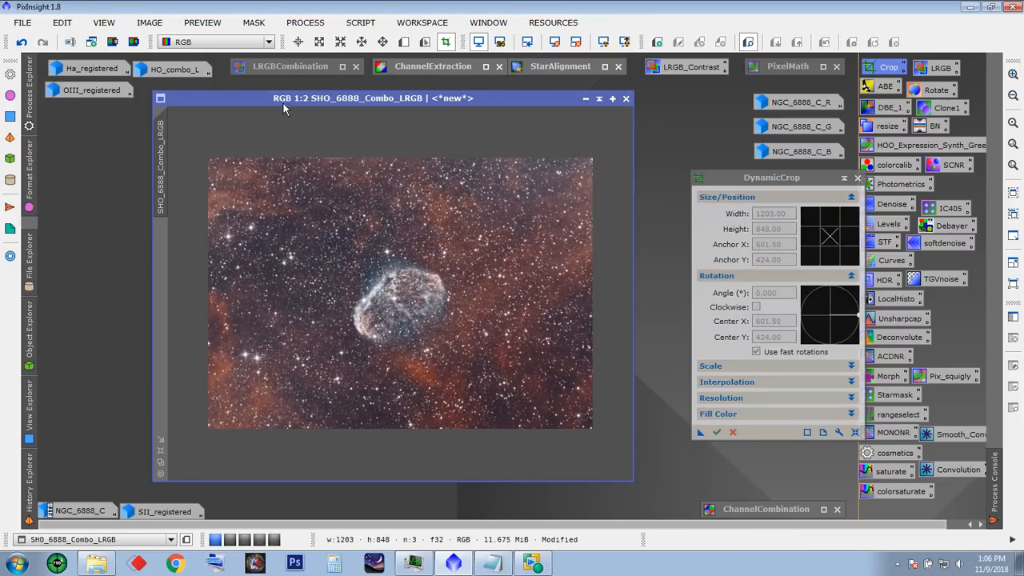
left_click(161, 461)
left_click_drag(335, 98, 314, 134)
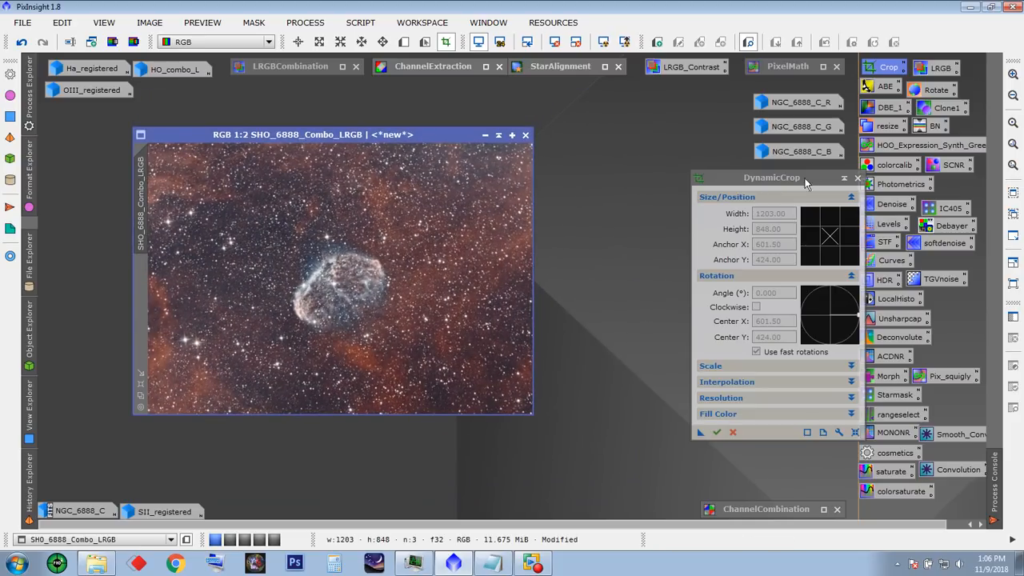
left_click(858, 177)
- Examine the nebula in the cropped image at 2:1 and 1:1, and minimise the image beside the other image icons
left_click(140, 386)
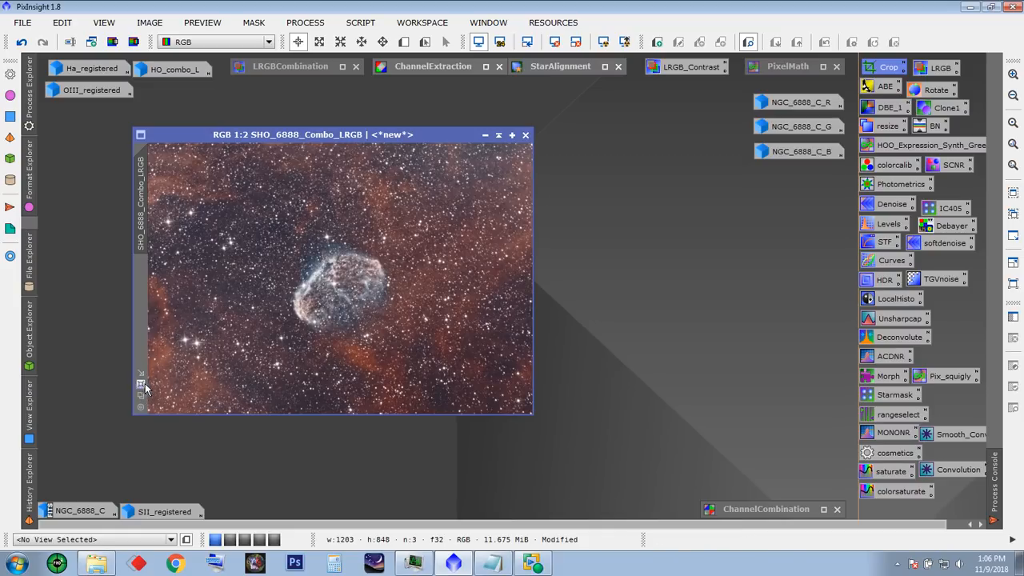
left_click_drag(380, 134, 395, 113)
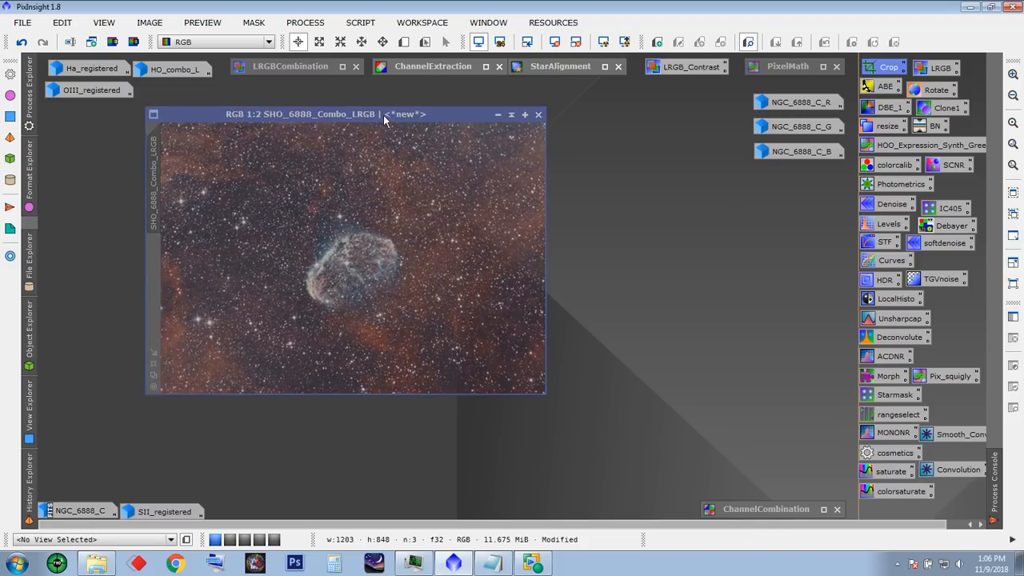
left_click_drag(546, 395, 672, 445)
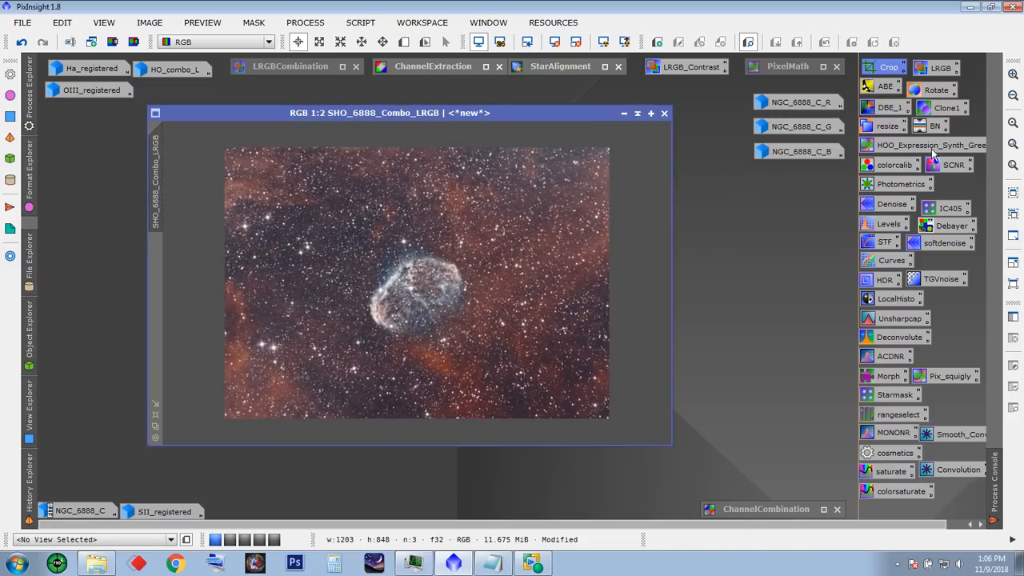
left_click(1013, 75)
left_click(1014, 74)
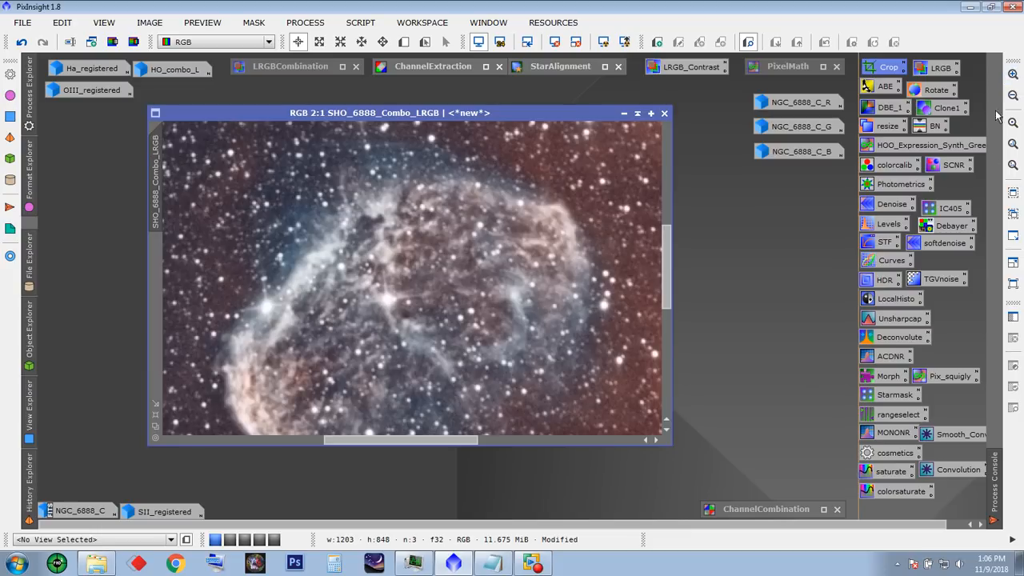
left_click(1013, 94)
mouse_move(667, 296)
left_mouse_down()
mouse_move(668, 324)
mouse_move(676, 286)
left_mouse_up()
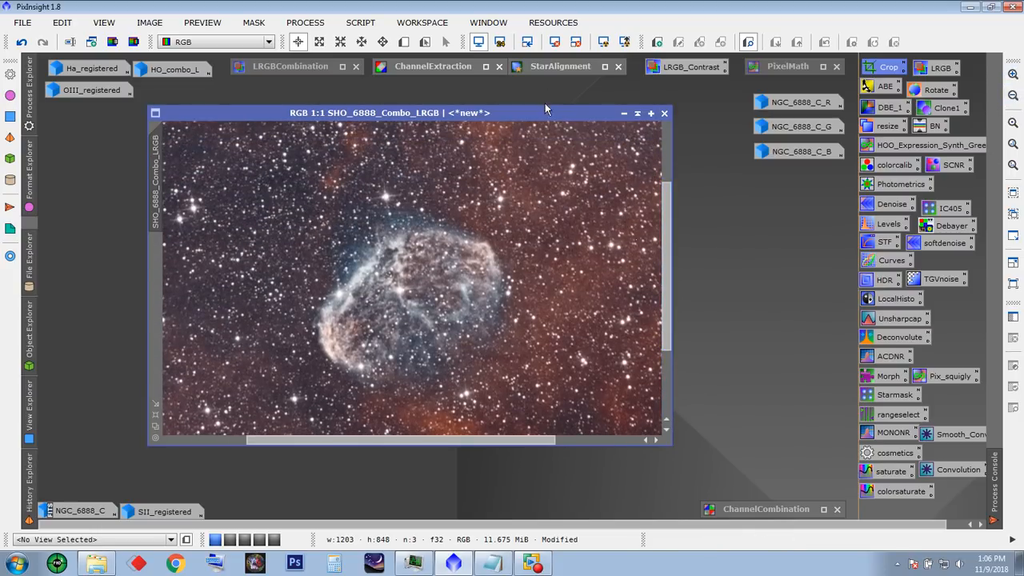
left_click_drag(542, 111, 458, 116)
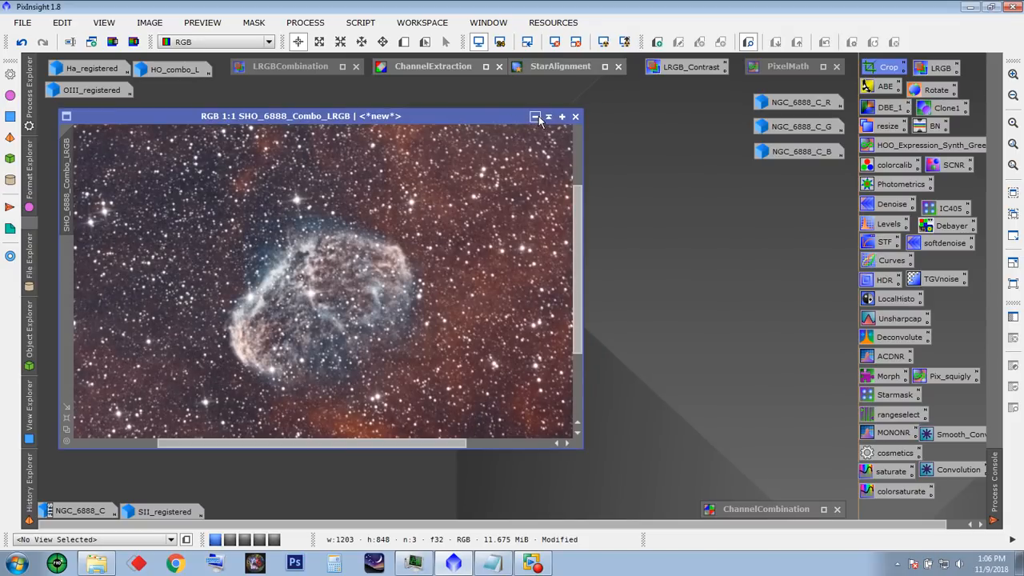
left_click(539, 115)
left_click_drag(539, 178, 70, 120)
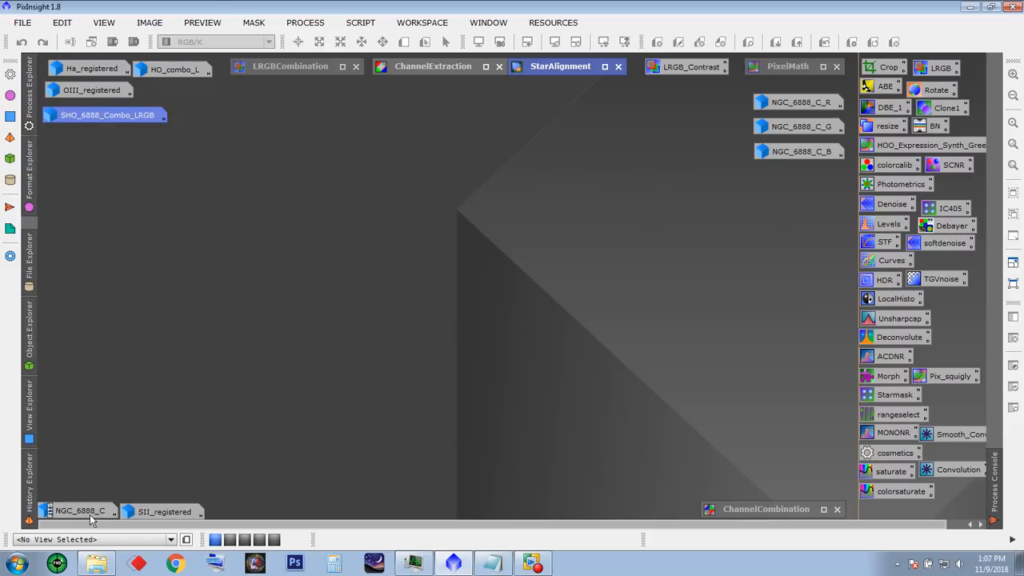
- Restore SII_registered, Ha_registered and OIII_registered as open windows, keeping HO_combo_L and SHO_6888_Combo_LRGB minimised out of the way
double_click(157, 513)
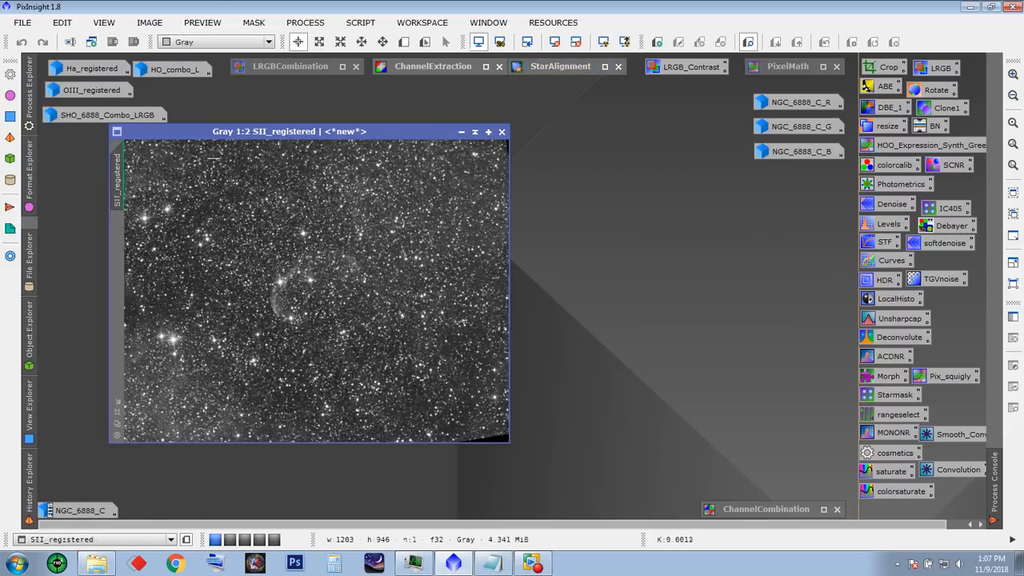
left_click_drag(217, 134, 182, 164)
double_click(90, 70)
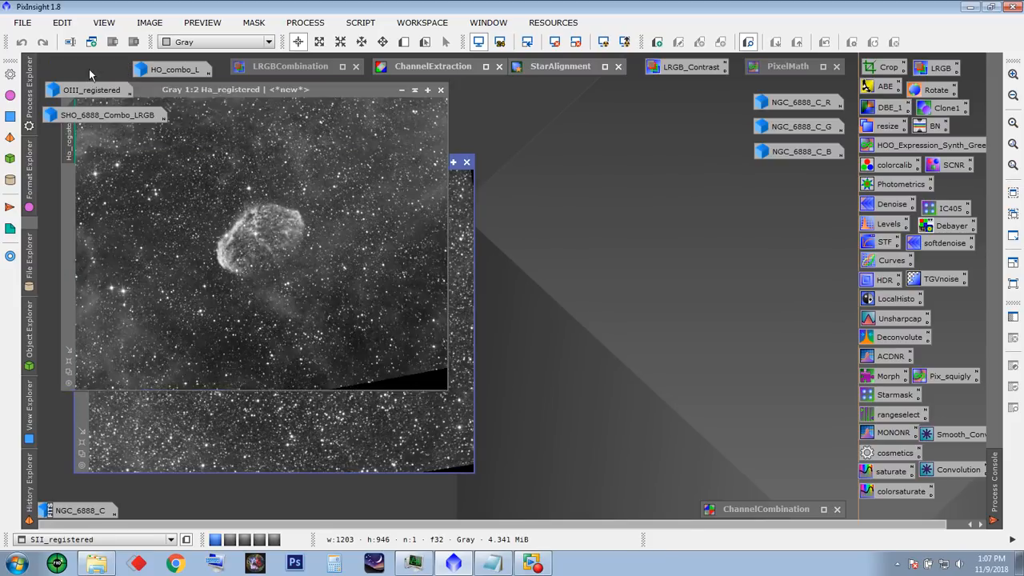
double_click(173, 70)
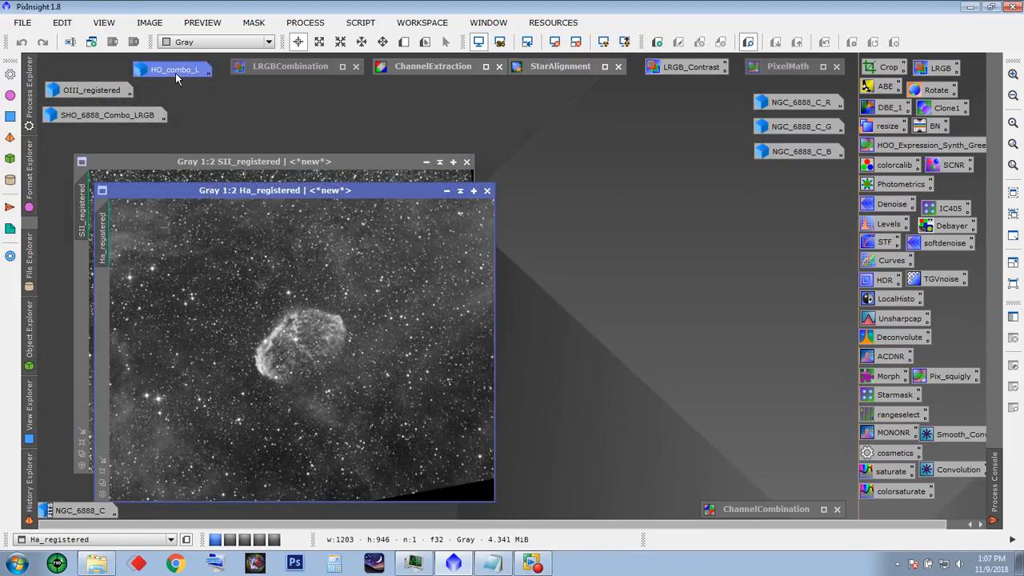
left_click_drag(317, 163, 212, 224)
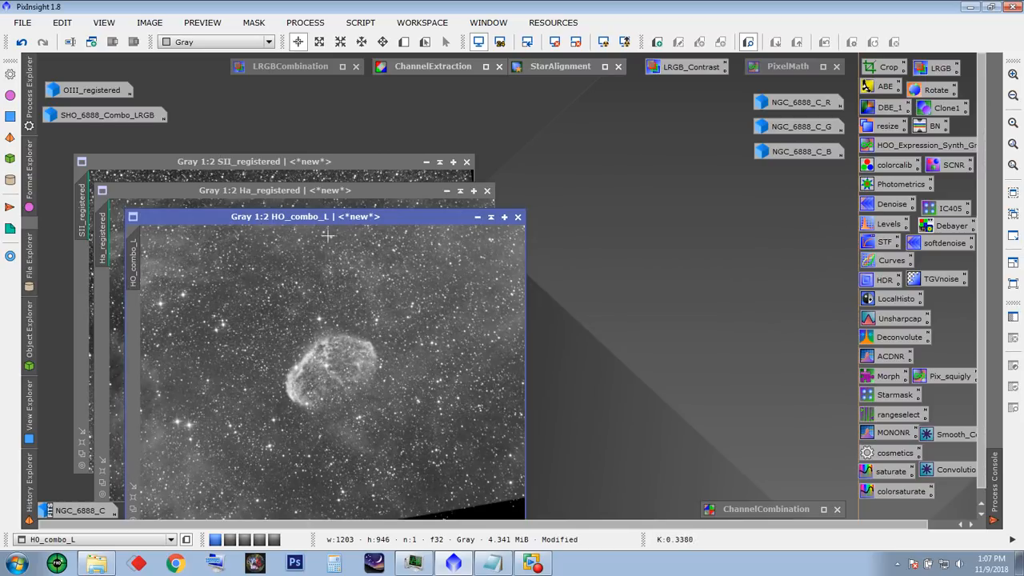
left_click(477, 216)
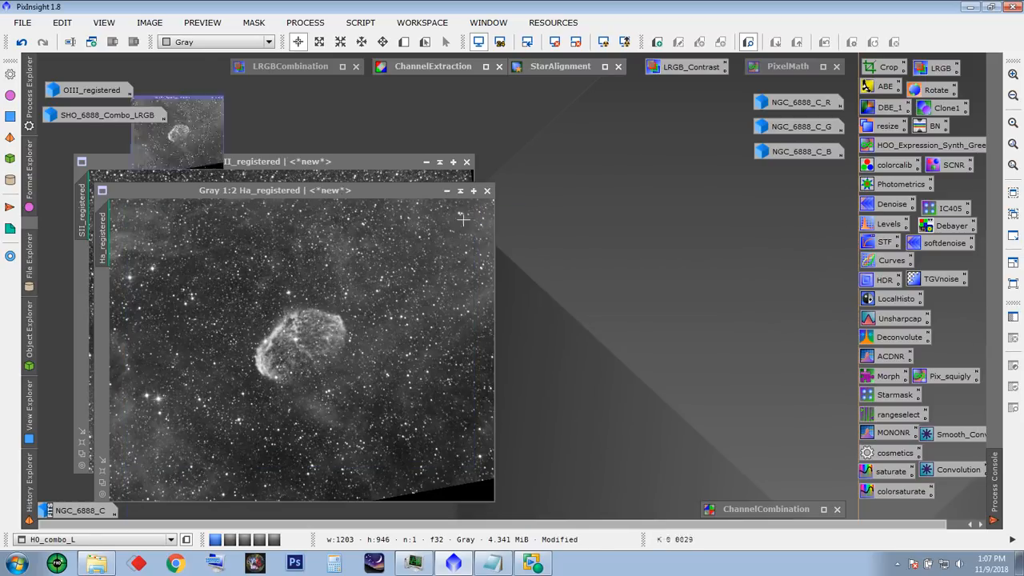
double_click(90, 89)
left_click_drag(171, 70, 73, 71)
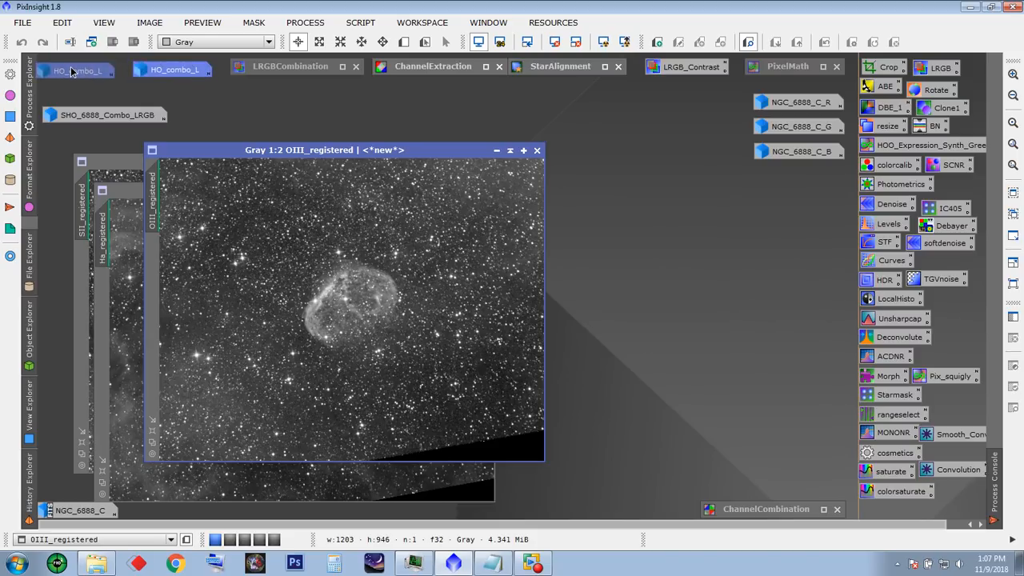
left_click_drag(93, 119, 768, 494)
left_click_drag(352, 150, 324, 209)
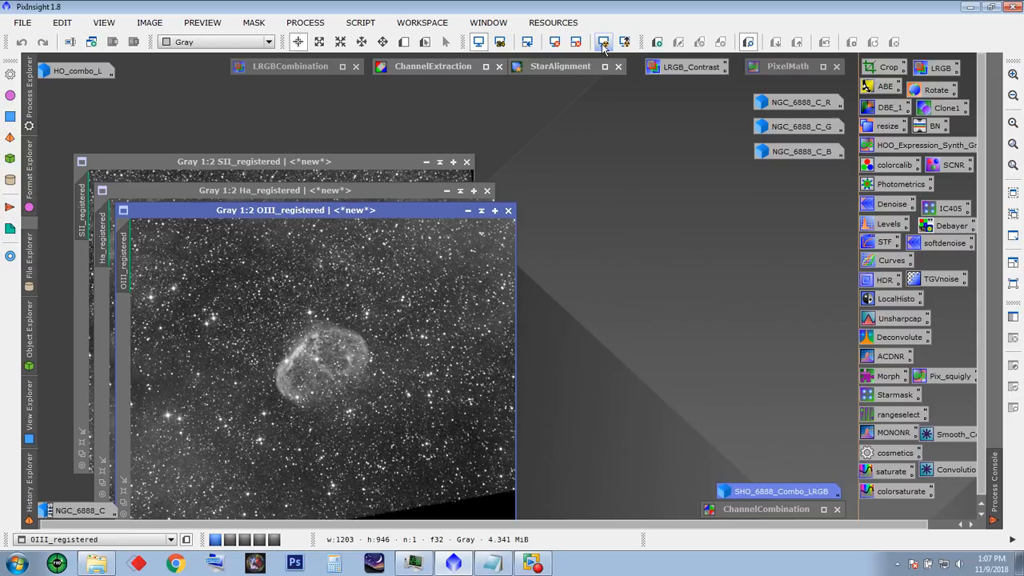
- Remove the screen stretch from OIII_registered, Ha_registered and SII_registered
left_click(576, 42)
left_click(388, 190)
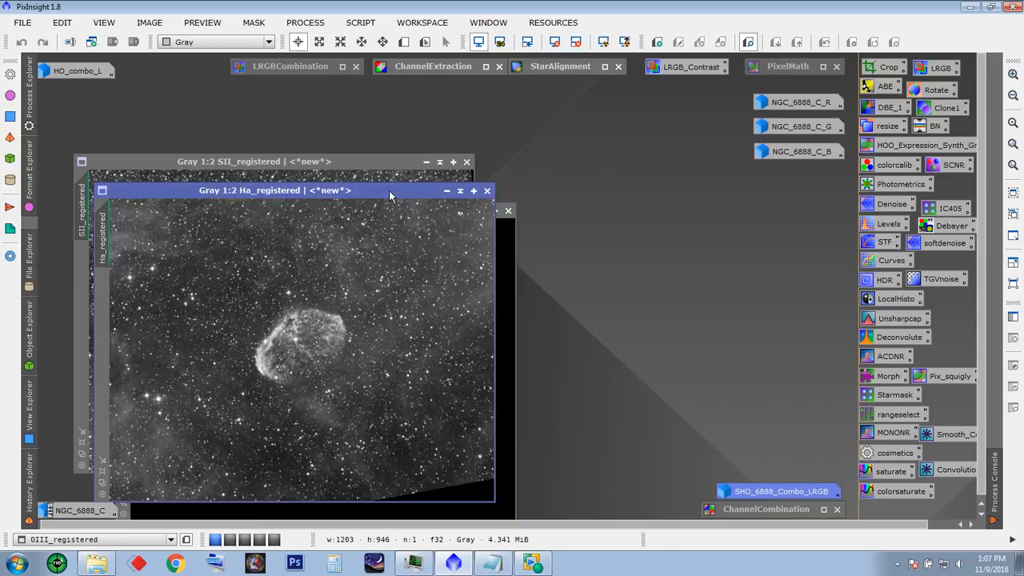
left_click(576, 42)
left_click(398, 162)
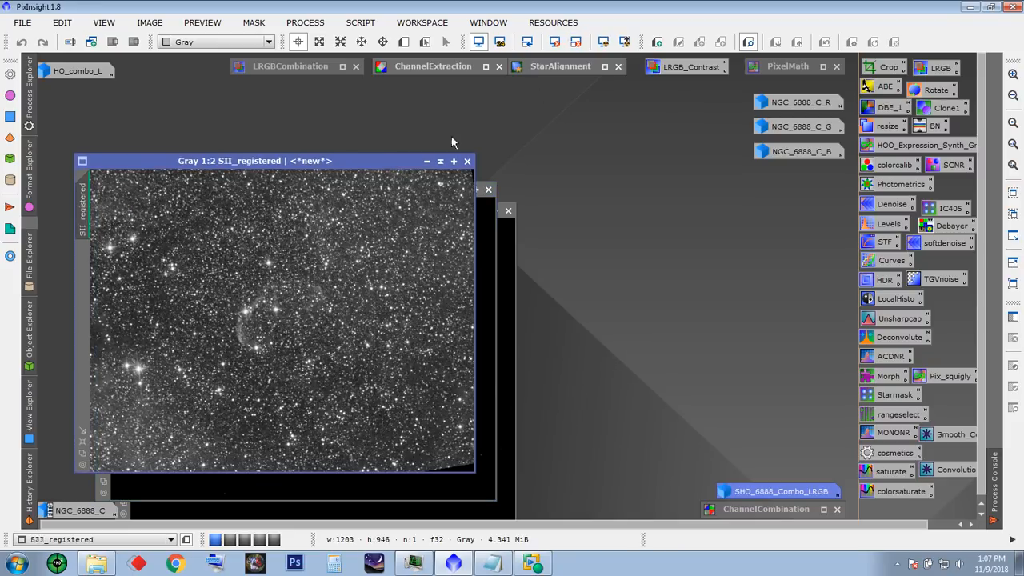
left_click(576, 42)
- Cascade the SII, Ha and OIII windows so their title bars show, and reposition the SHO_6888_Combo_LRGB icon
left_click_drag(322, 162, 314, 123)
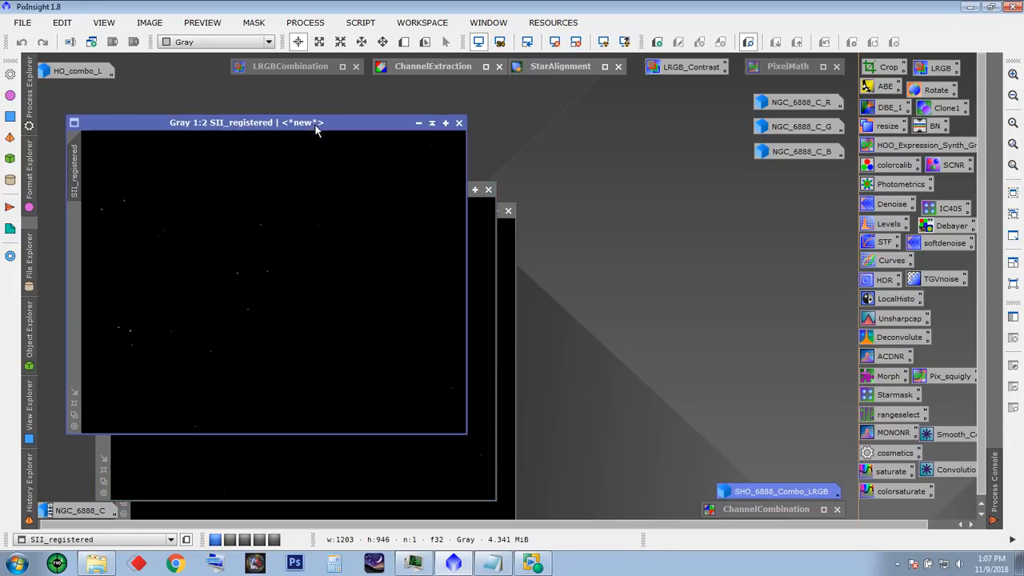
left_click(473, 281)
left_click_drag(336, 197, 329, 159)
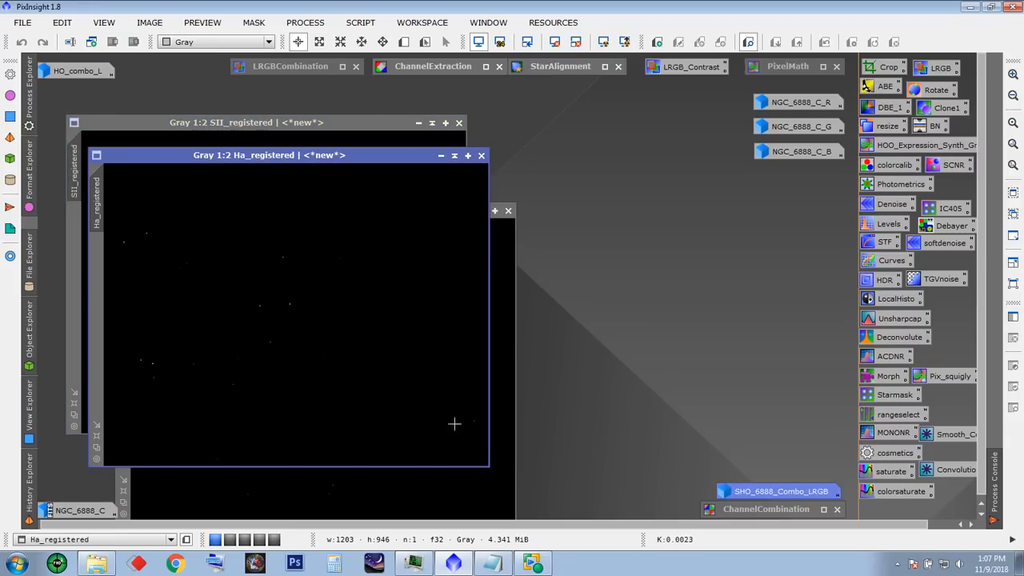
left_click(464, 478)
left_click_drag(339, 208, 338, 181)
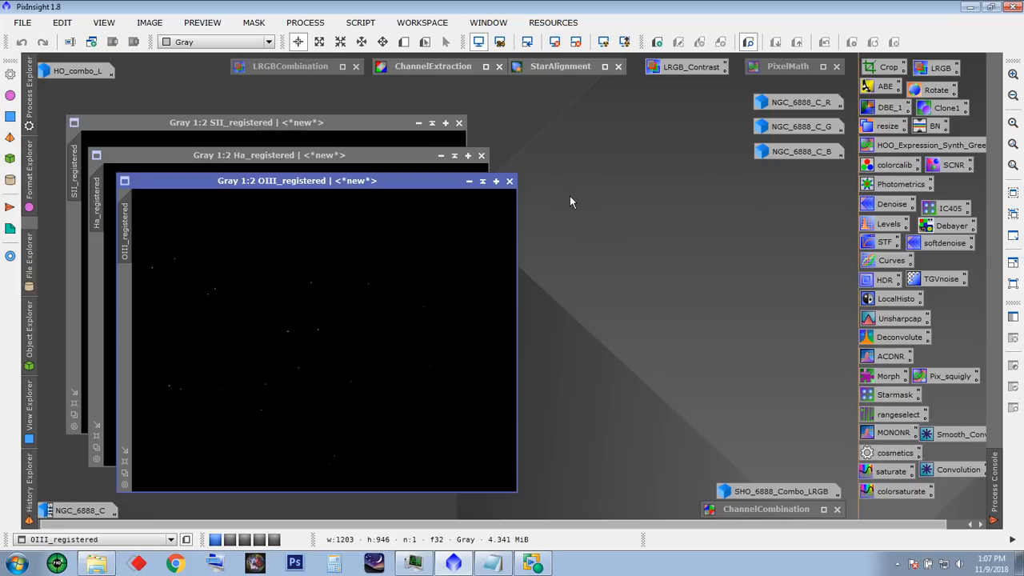
left_click_drag(771, 489, 774, 482)
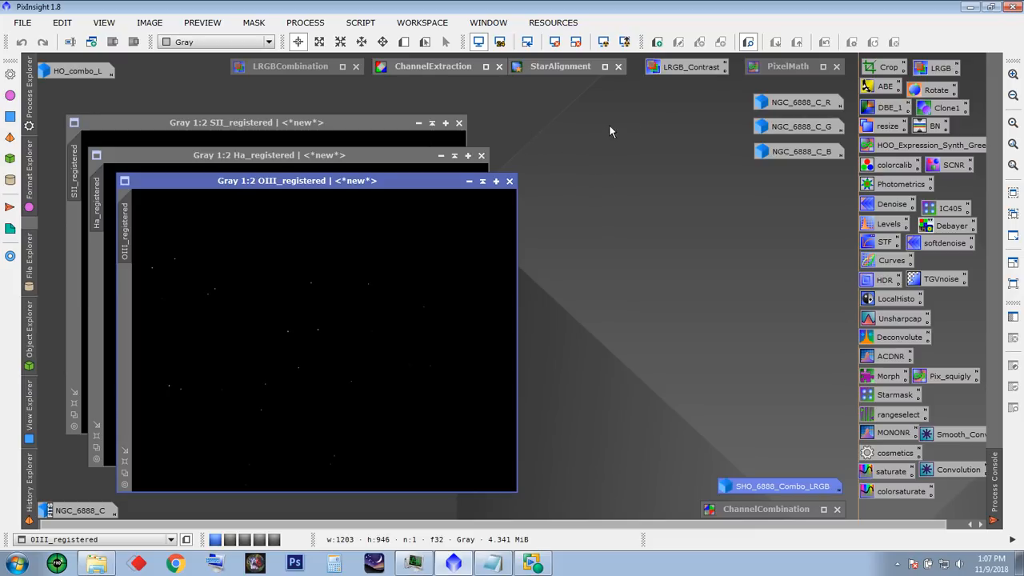
- Open the saved LRGB_Contrast combination process and exclude the L channel
double_click(686, 67)
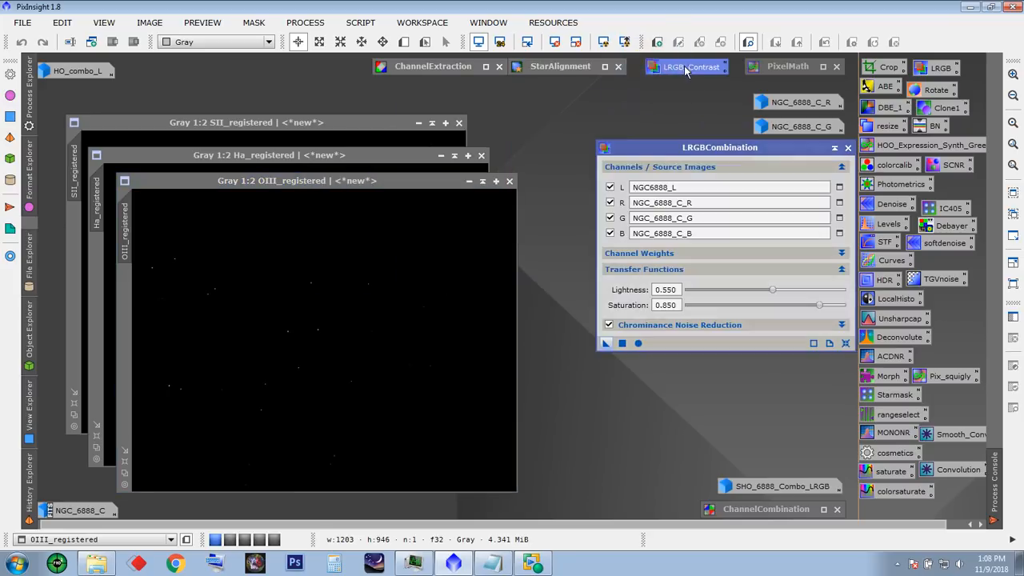
left_click(610, 187)
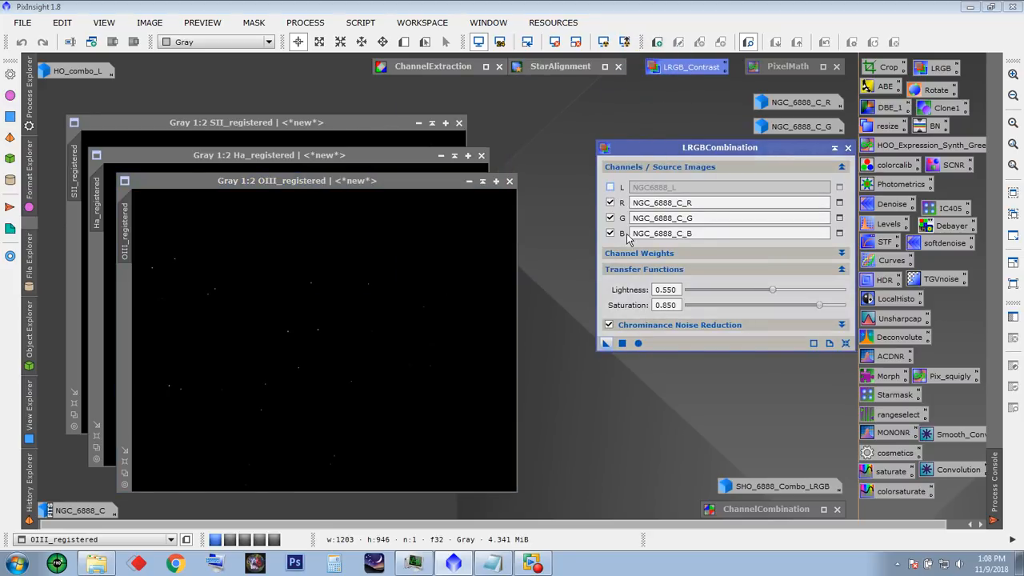
left_click_drag(708, 147, 697, 65)
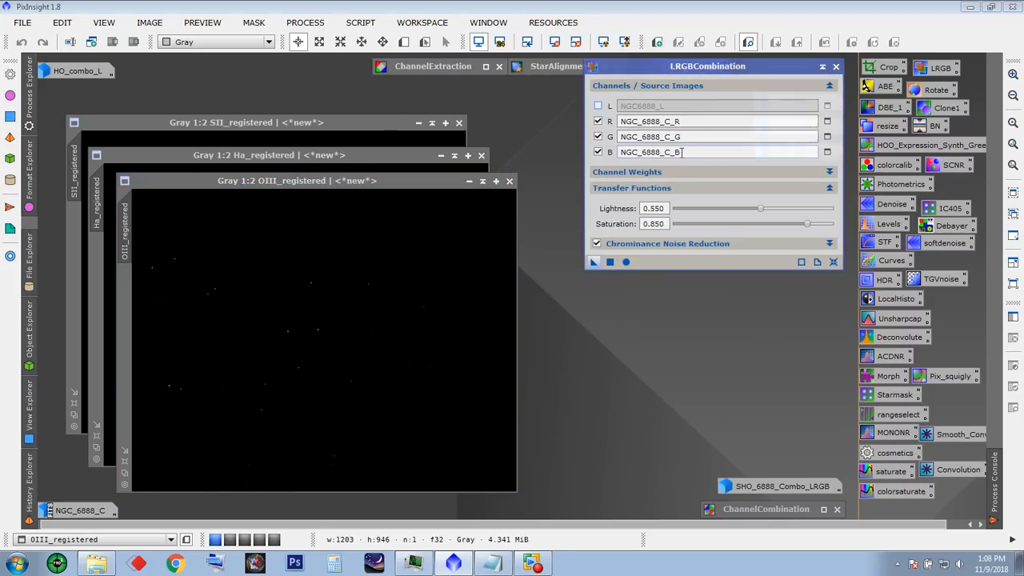
- Reset LRGBCombination to its defaults, exclude the L channel and assign SII_registered as the red source
left_click(833, 262)
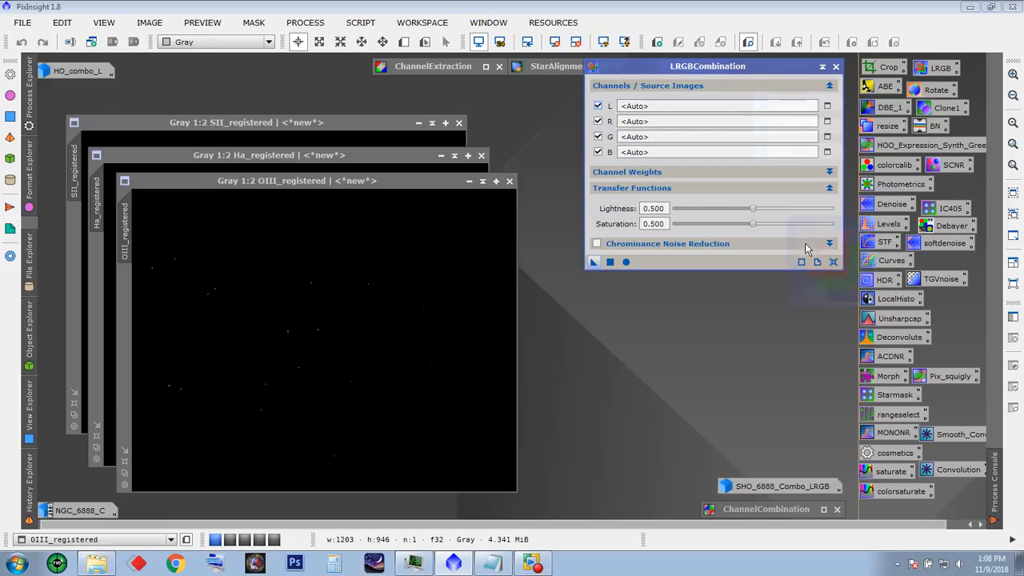
left_click(597, 105)
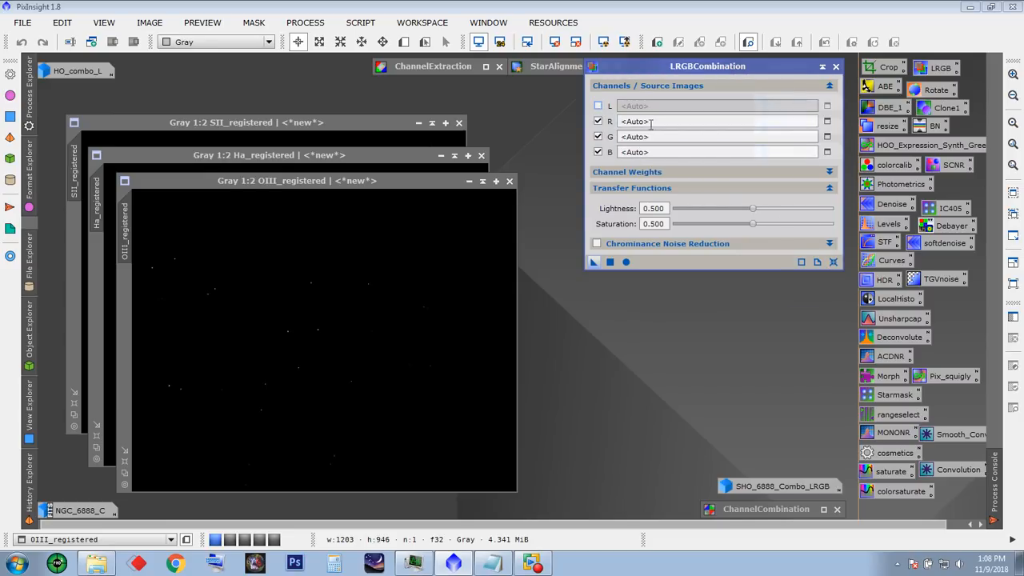
left_click(827, 121)
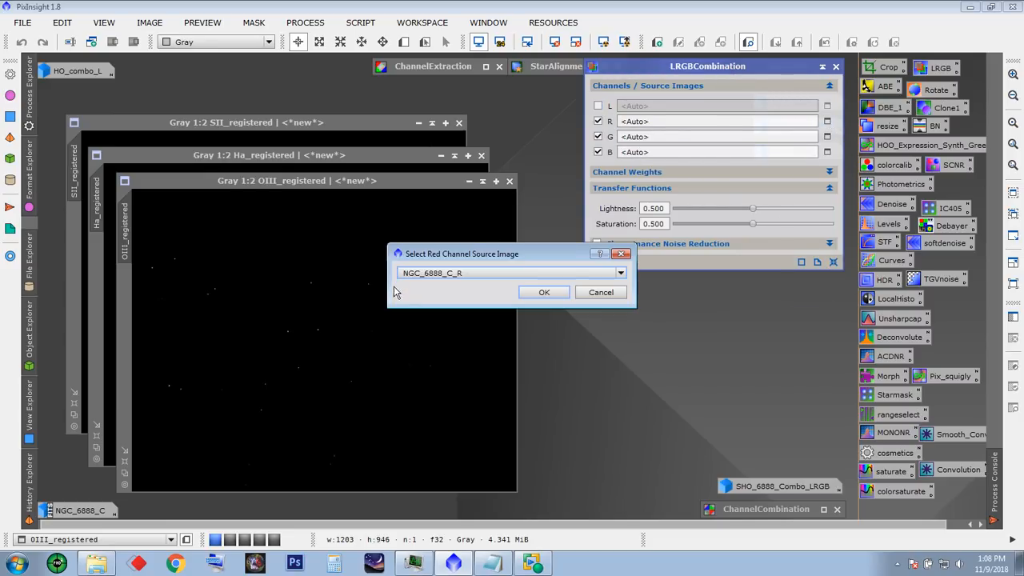
left_click(480, 273)
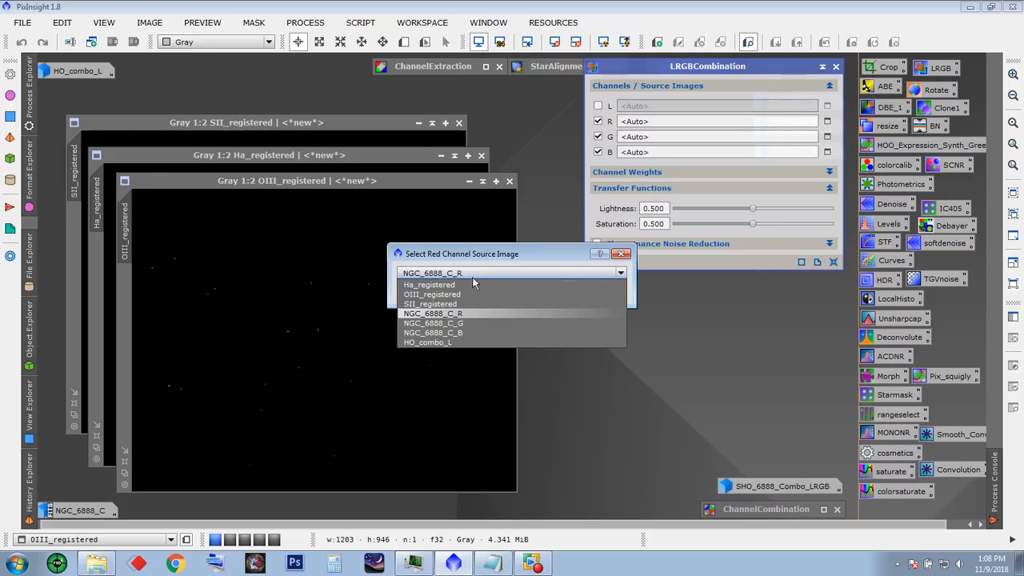
left_click(488, 304)
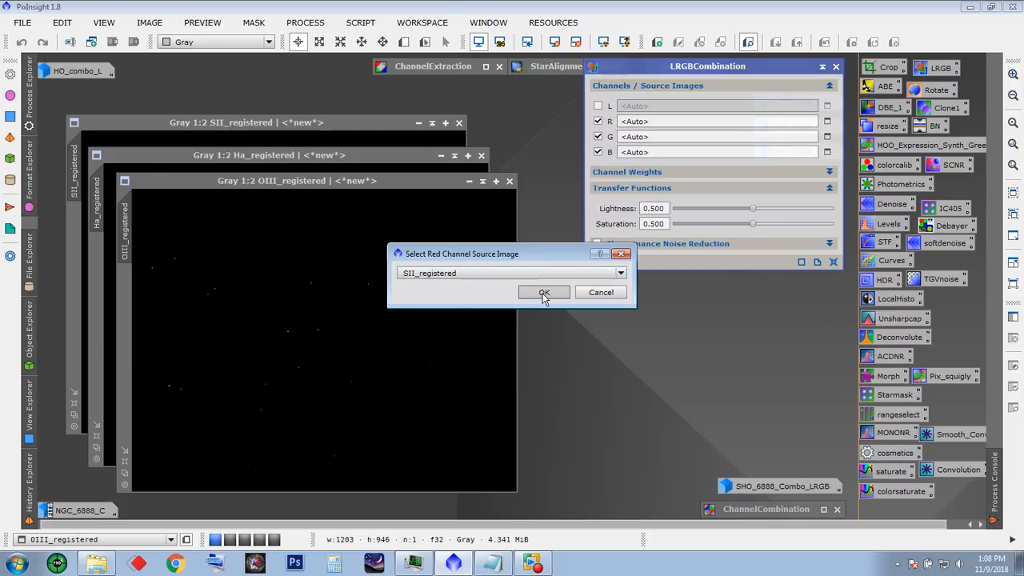
left_click(544, 292)
- Assign Ha_registered as the green source and OIII_registered as the blue source
left_click(827, 137)
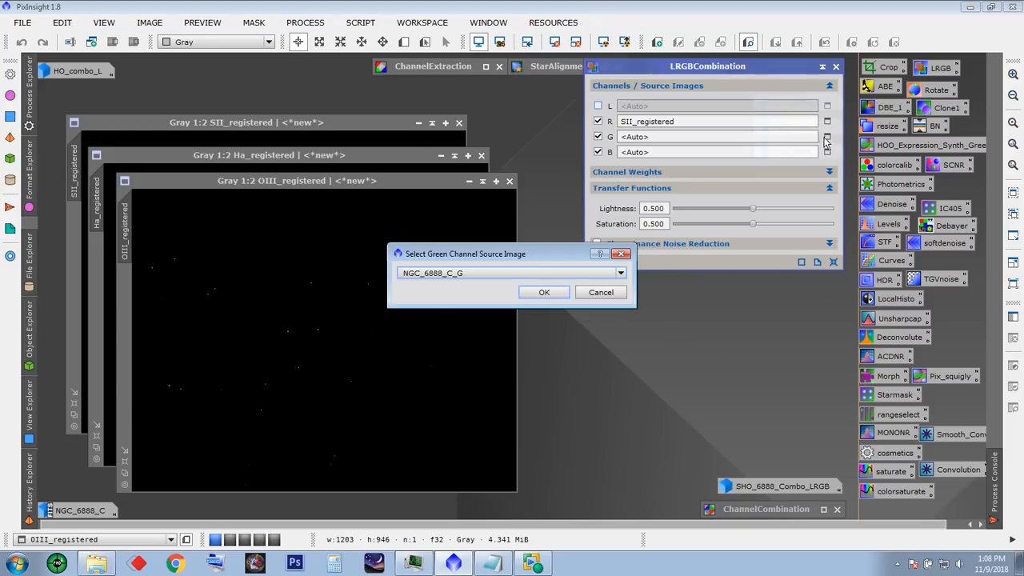
left_click(496, 272)
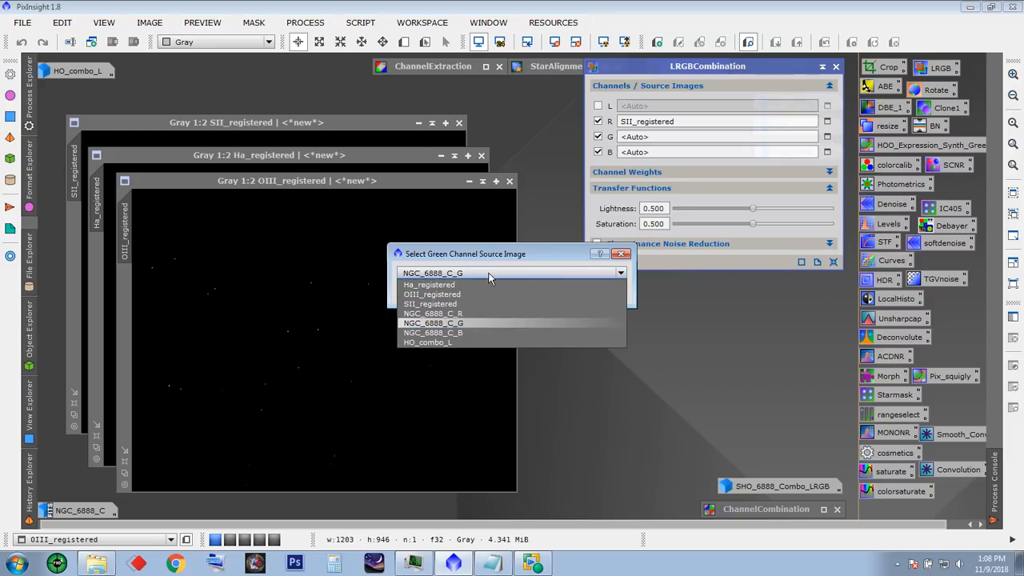
left_click(448, 288)
left_click(543, 293)
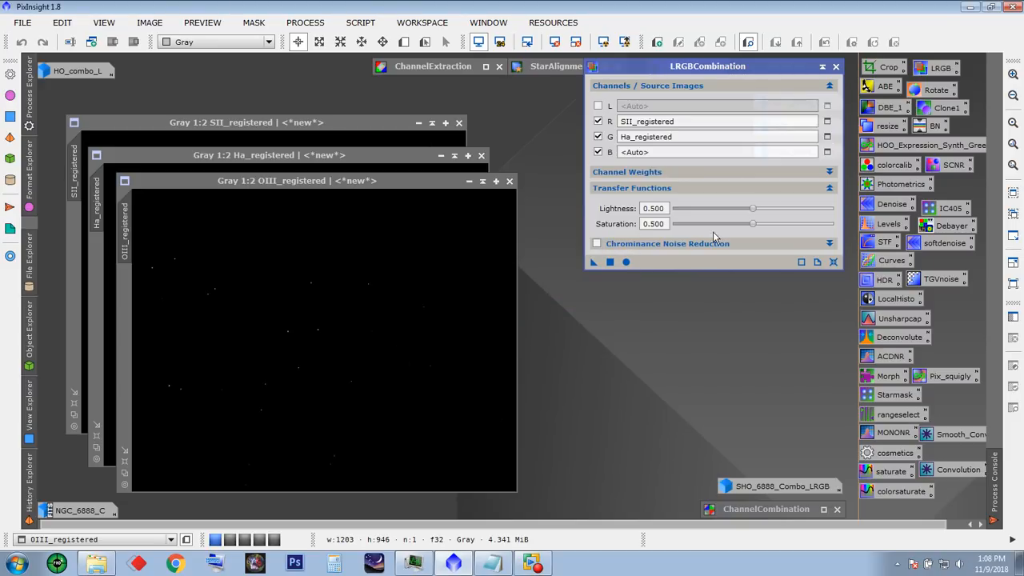
left_click(827, 152)
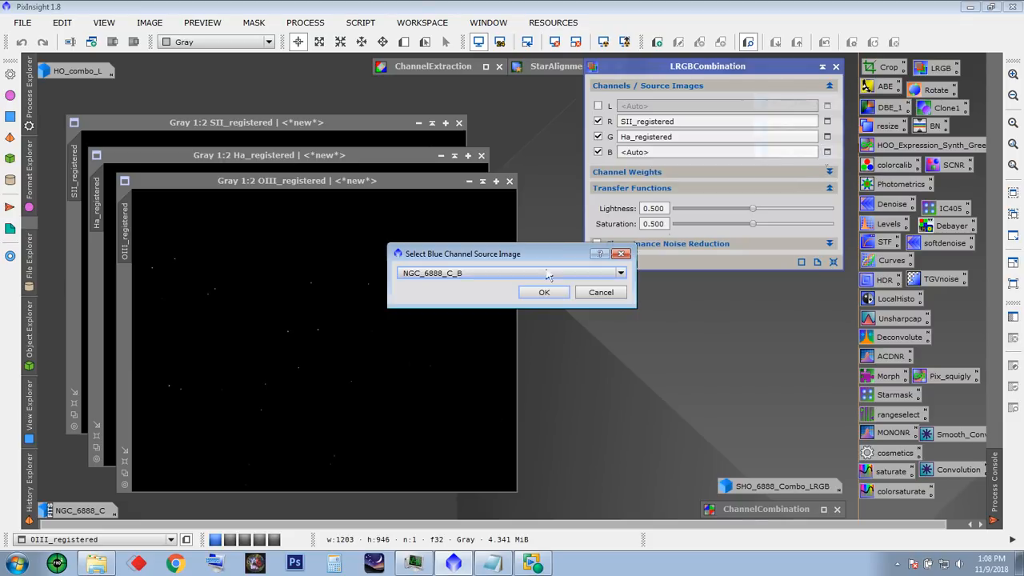
left_click(469, 273)
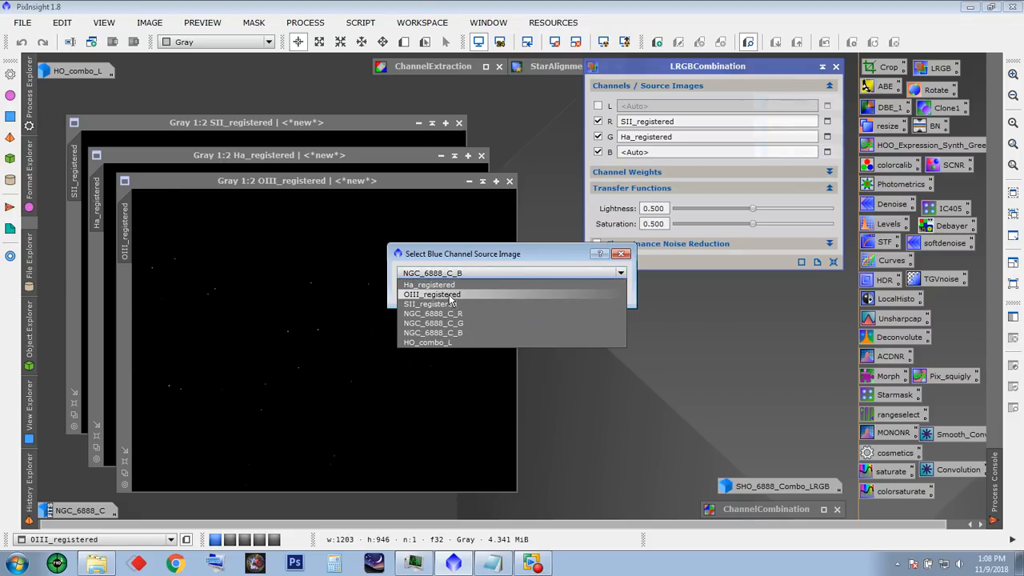
left_click(451, 295)
left_click(552, 289)
- Combine the three channels into a new RGB image with chrominance noise reduction enabled, and auto-stretch its screen display
left_click_drag(641, 75, 670, 100)
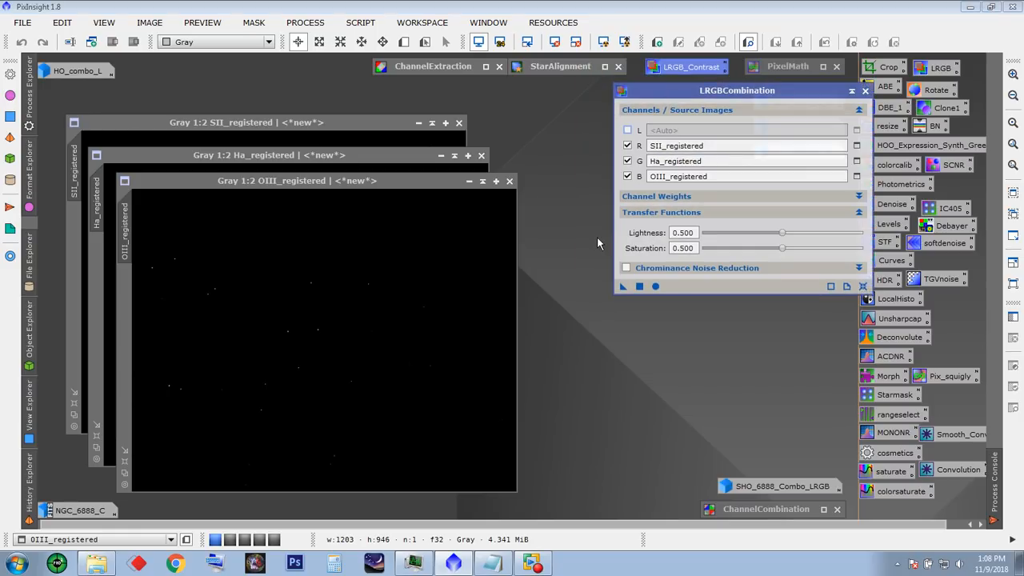
left_click(656, 286)
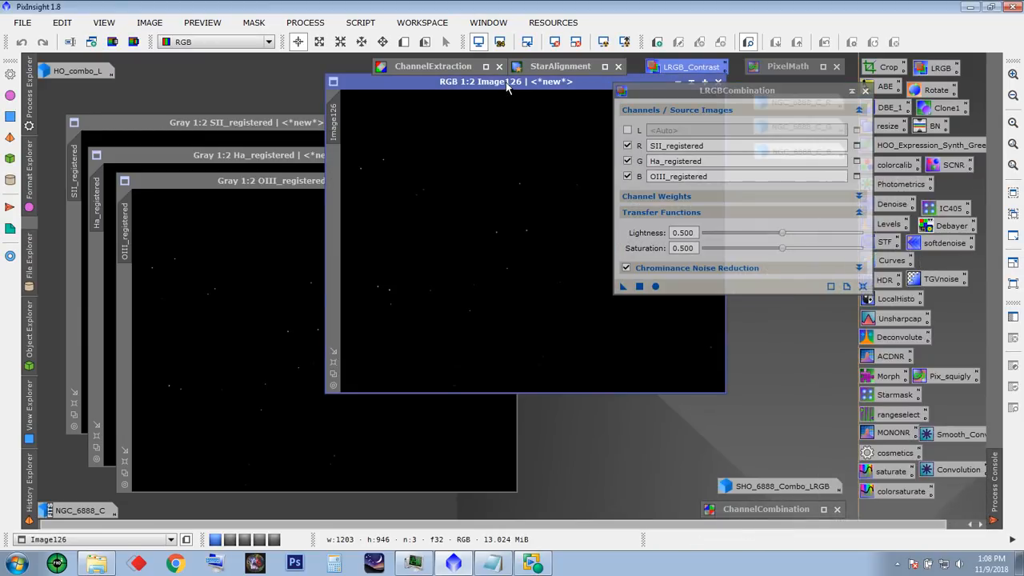
left_click_drag(492, 182, 348, 188)
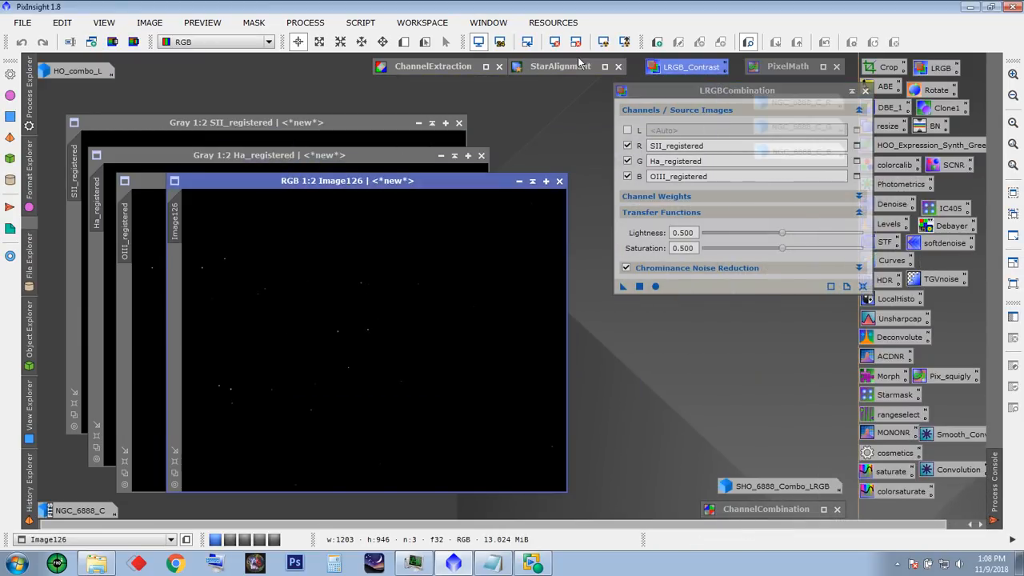
left_click(603, 41)
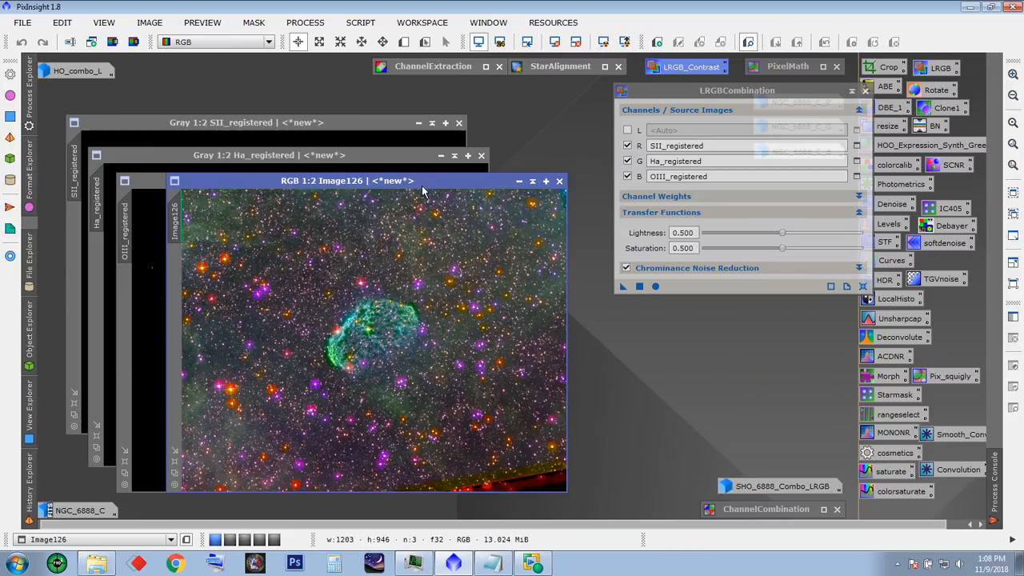
left_click_drag(496, 181, 486, 122)
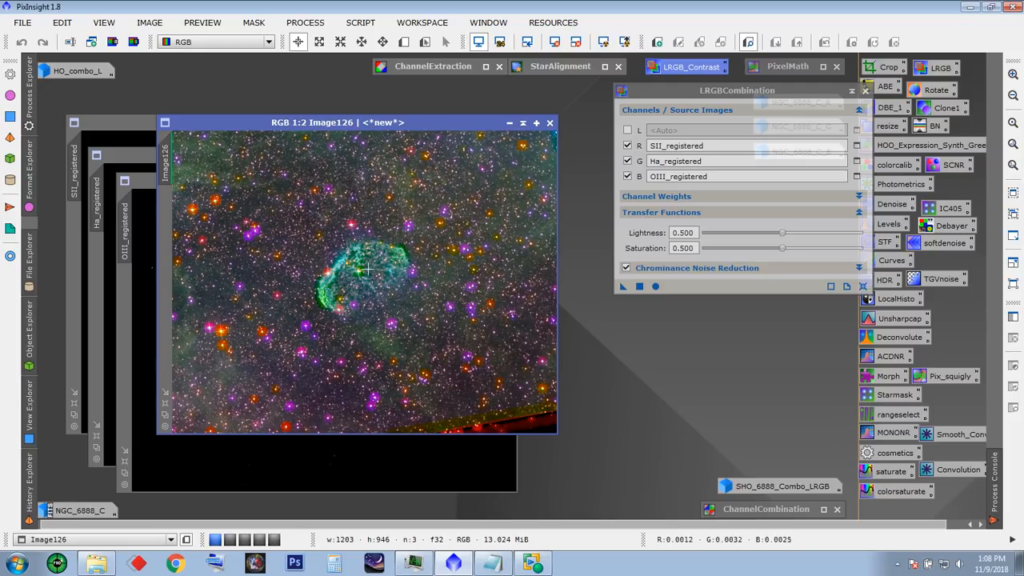
- Close the new combined RGB image, then reset LRGBCombination to its defaults and close it
left_click(549, 124)
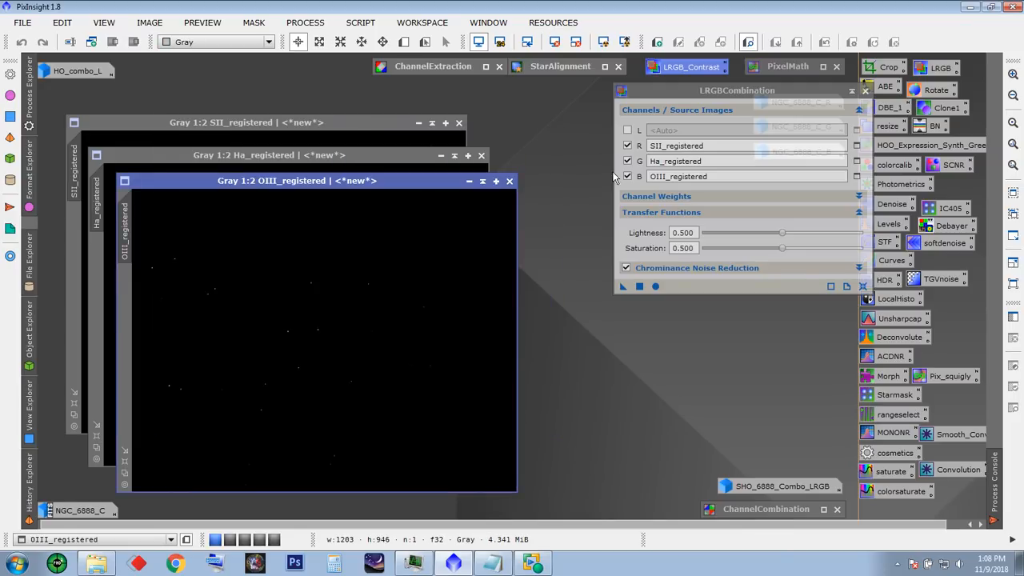
left_click(862, 285)
left_click_drag(756, 96, 726, 118)
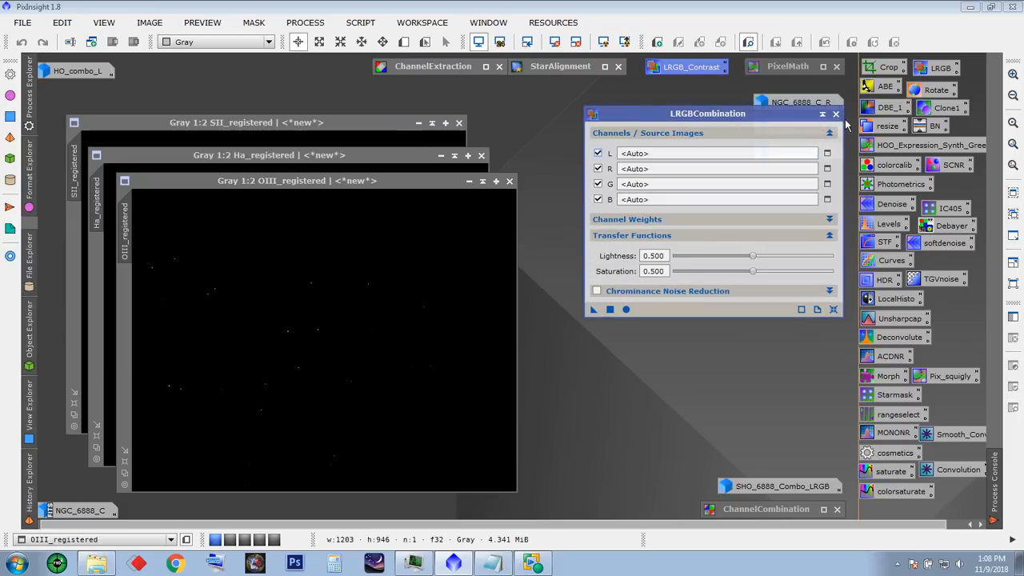
left_click(835, 114)
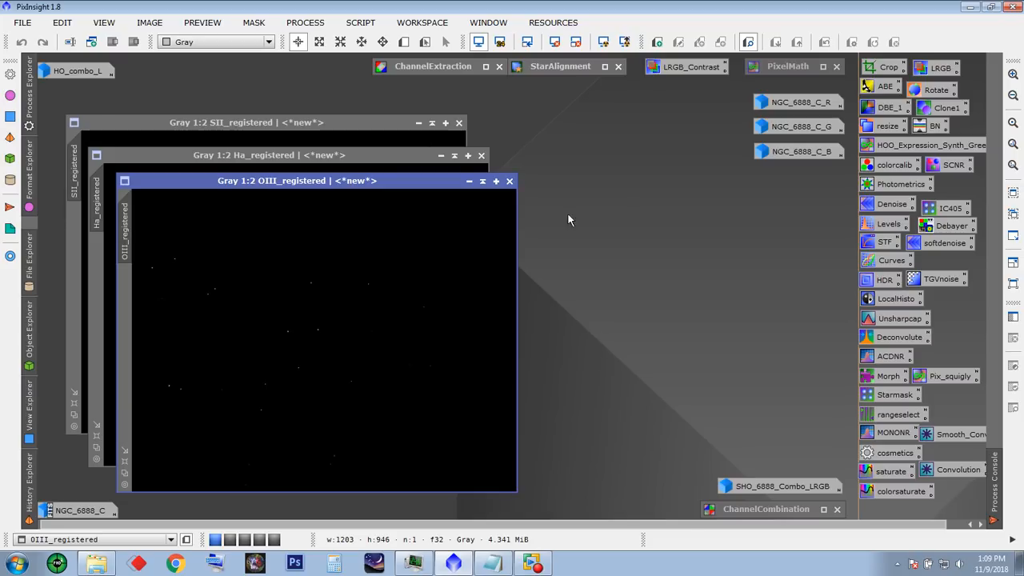
- Minimise the OIII_registered, Ha_registered and SII_registered windows
left_click(469, 181)
left_click(440, 156)
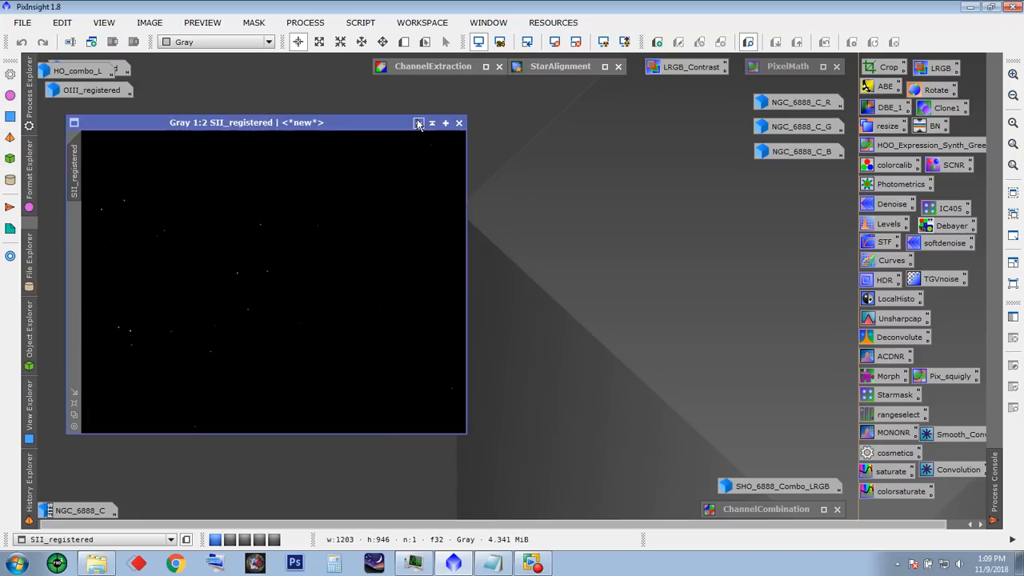
left_click(417, 122)
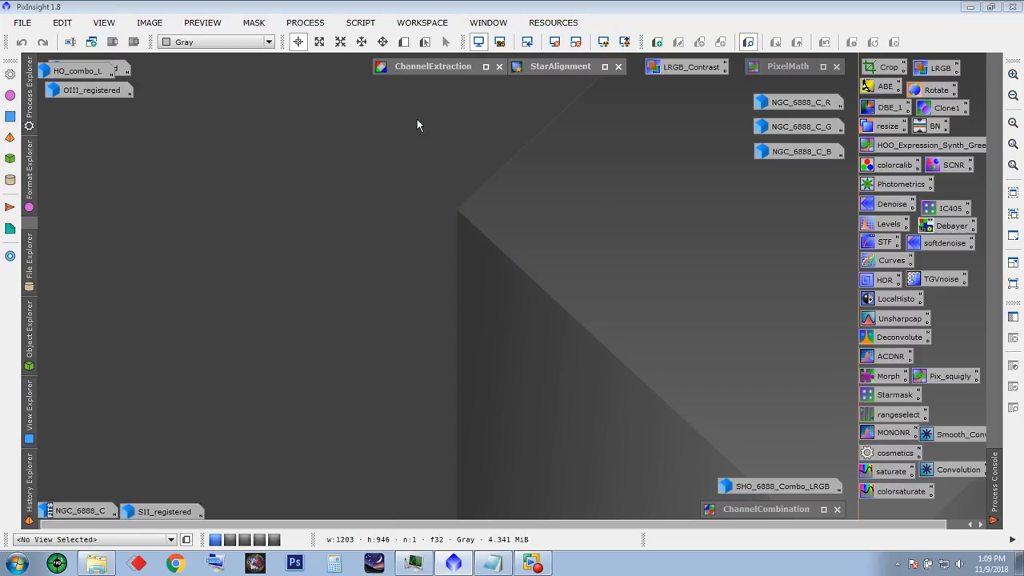
- Restore SHO_6888_Combo_LRGB at 1:2 zoom and move it clear of the minimised image icons
double_click(799, 486)
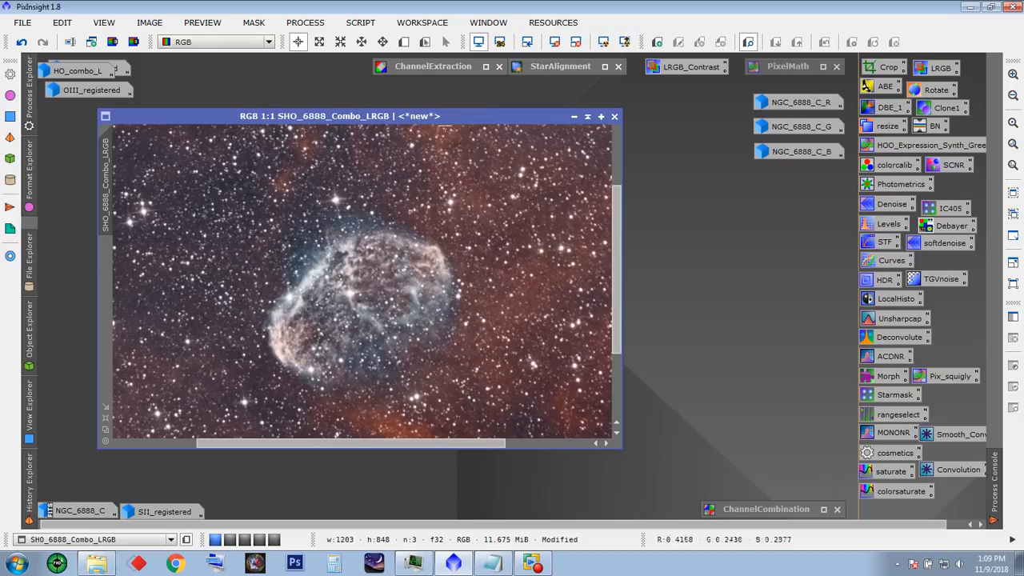
left_click(106, 430)
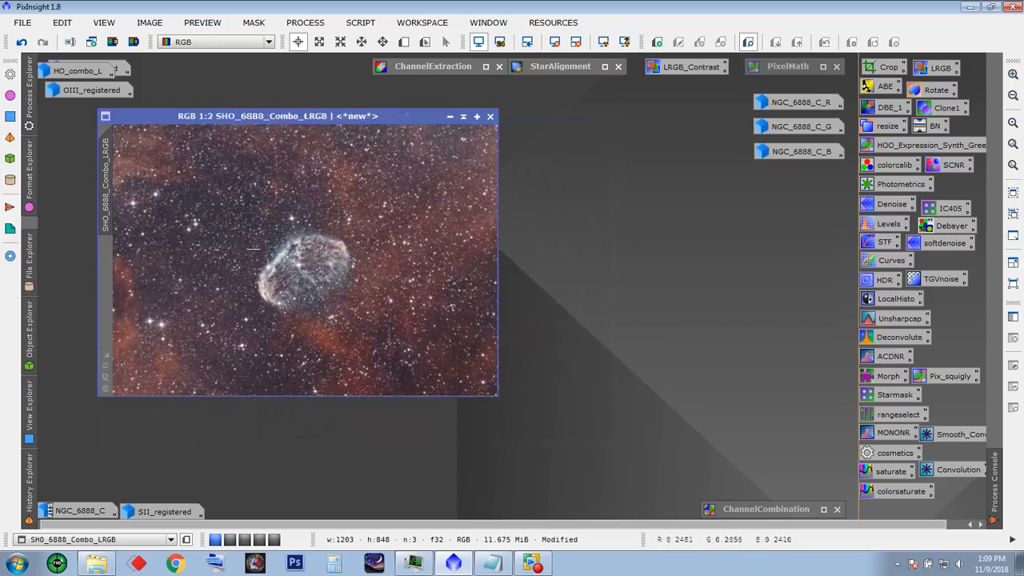
left_click_drag(247, 117, 581, 183)
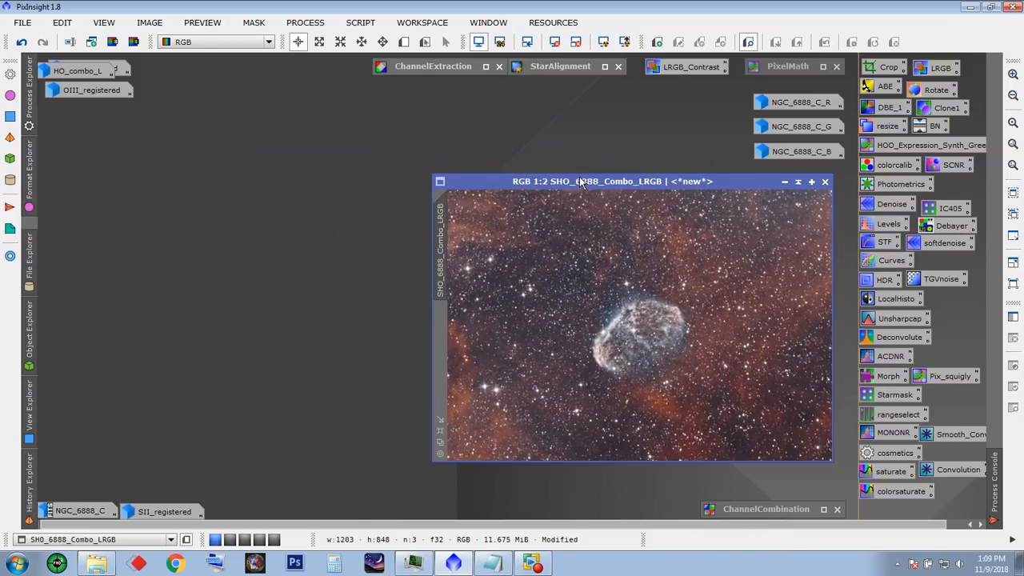
- Place the HO_combo_L icon below OIII_registered and the SII_registered icon above NGC_6888_C, and adjust the SHO_6888_Combo_LRGB window's position
left_click_drag(108, 70, 114, 110)
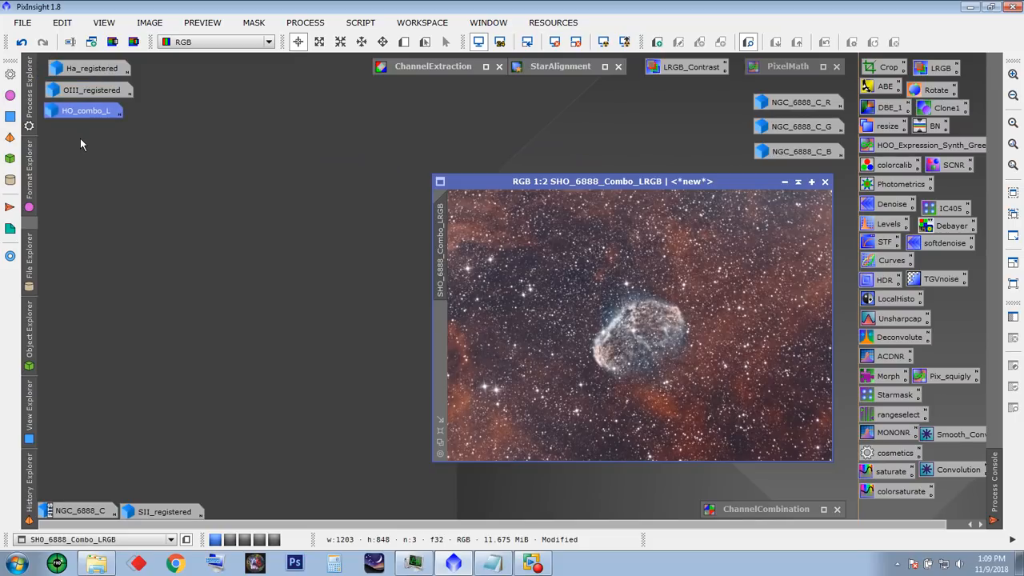
left_click_drag(168, 512, 86, 491)
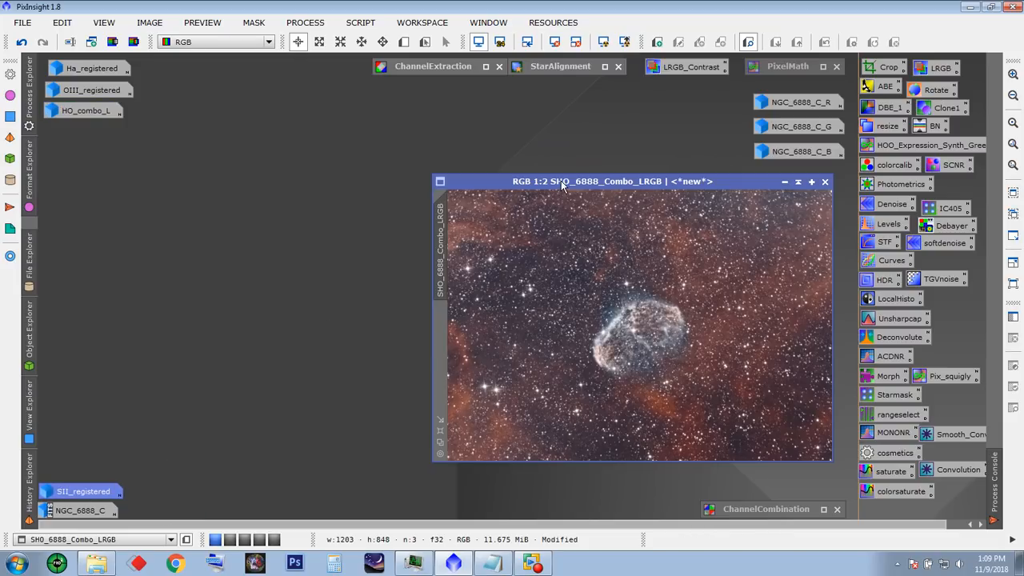
left_click_drag(562, 183, 586, 190)
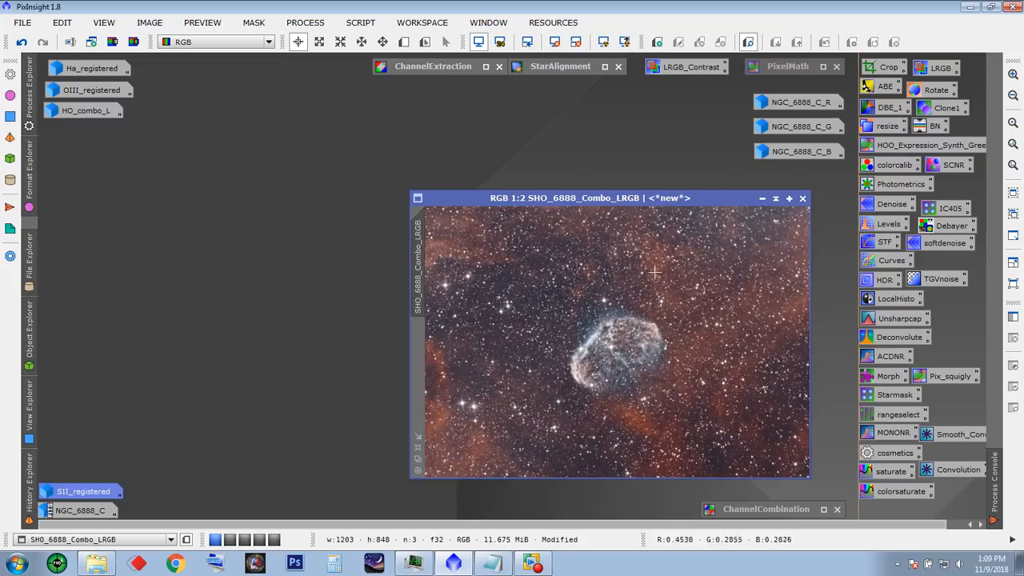
- Show NGC_6888_C_R, NGC_6888_C_G and NGC_6888_C_B cascaded beside SHO_6888_Combo_LRGB, and review the PixelMath expression combining Ha and OIII
double_click(812, 104)
double_click(811, 126)
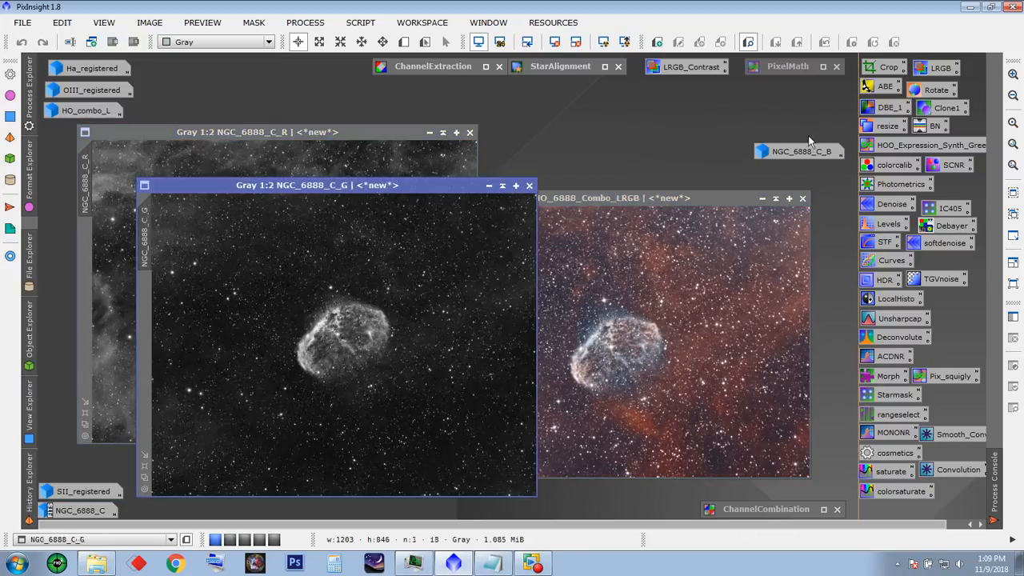
double_click(808, 151)
left_click_drag(384, 164, 451, 229)
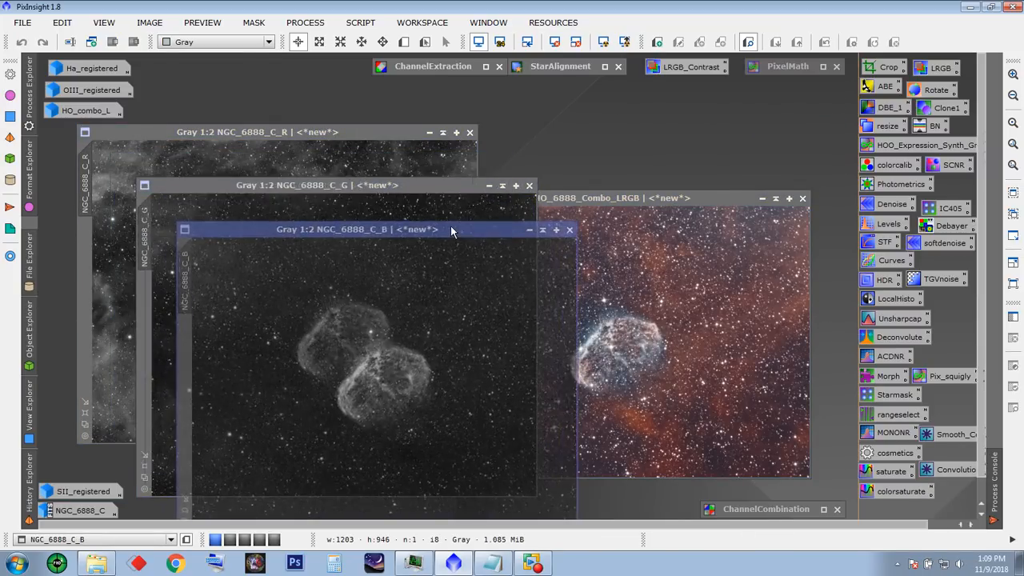
left_click_drag(576, 198, 692, 198)
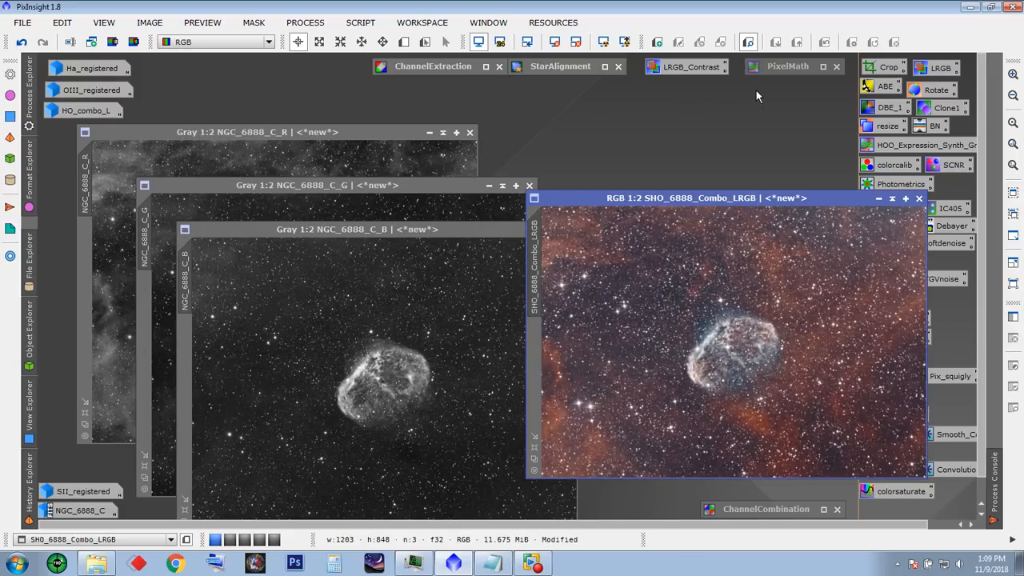
double_click(777, 68)
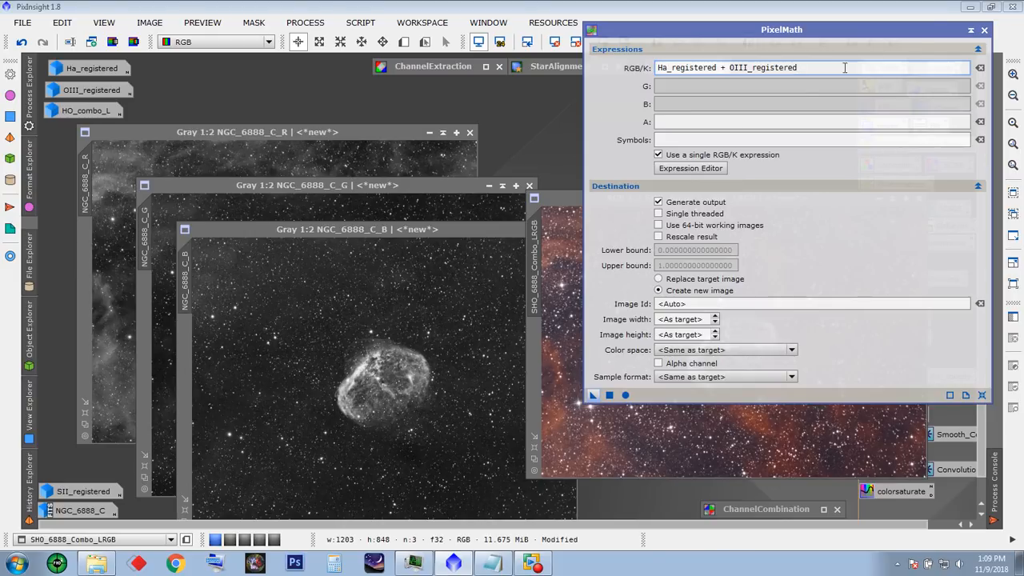
left_click(970, 29)
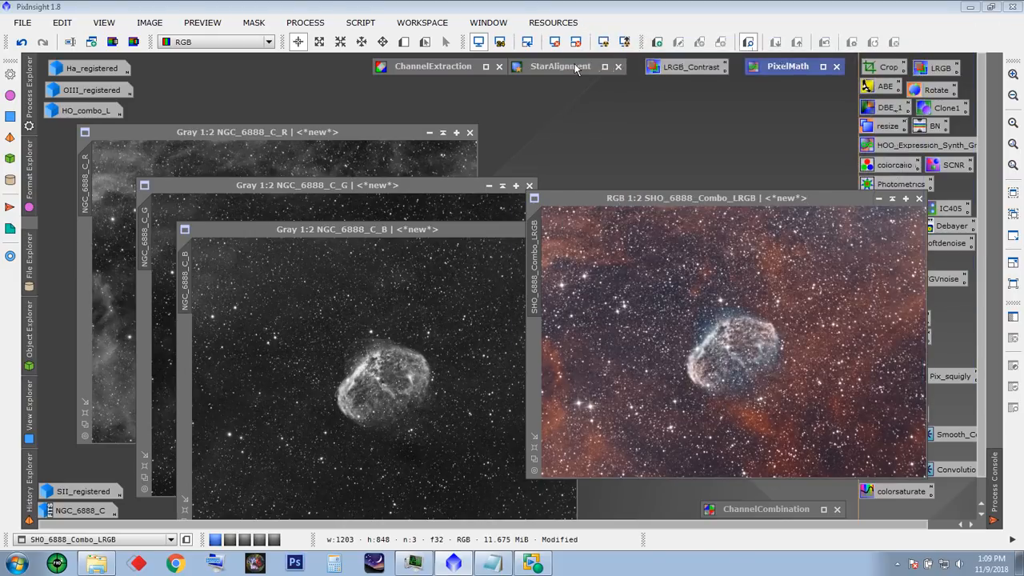
- Minimise the NGC_6888_C_R, NGC_6888_C_G and NGC_6888_C_B windows
left_click(430, 134)
left_click(488, 185)
left_click_drag(511, 233, 448, 210)
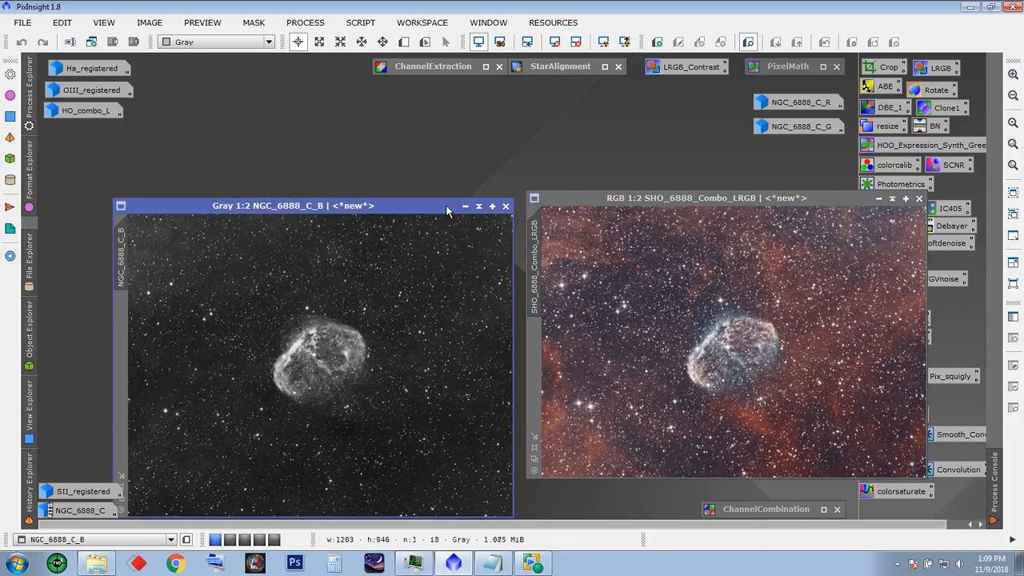
left_click(464, 205)
- Restore NGC_6888_C and place SHO_6888_Combo_LRGB beside it to compare the two colour images
left_click_drag(637, 199, 462, 168)
double_click(84, 509)
left_click_drag(506, 171, 635, 182)
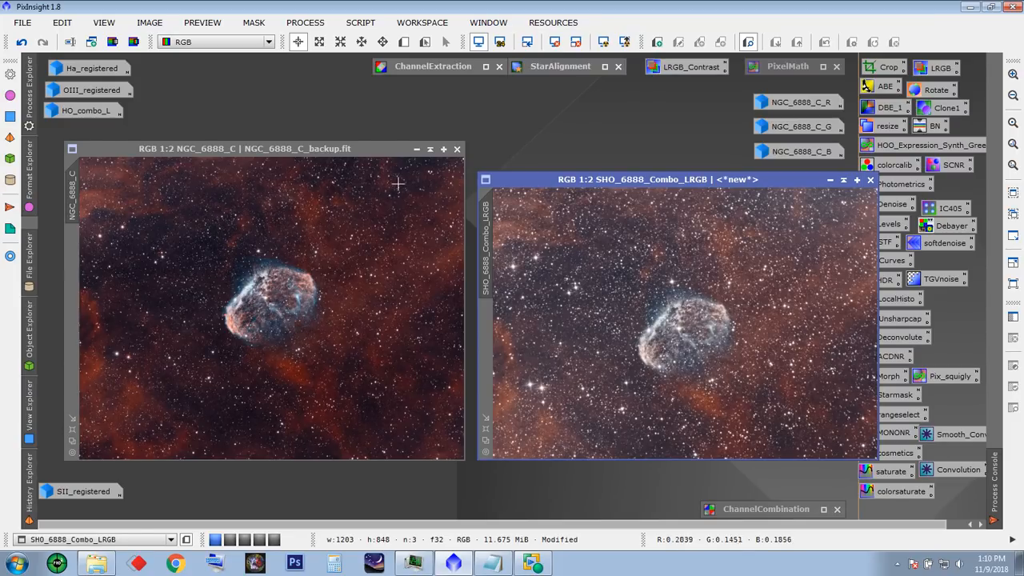
- Minimise NGC_6888_C, then group the SII_registered icon below OIII_registered with the HO_combo_L icon moved apart from them
left_click(416, 149)
left_click_drag(534, 184, 272, 157)
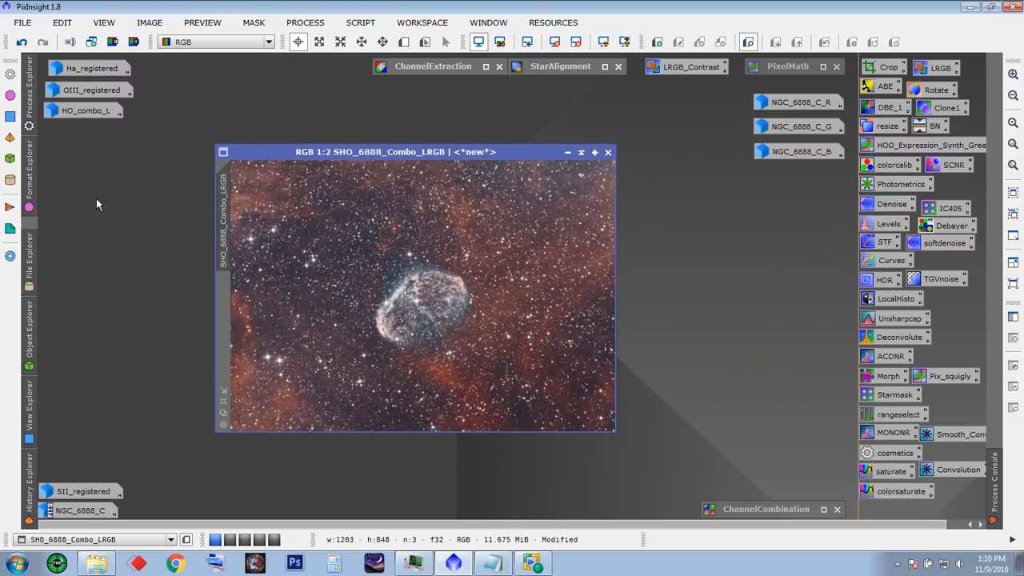
left_click_drag(81, 487, 72, 205)
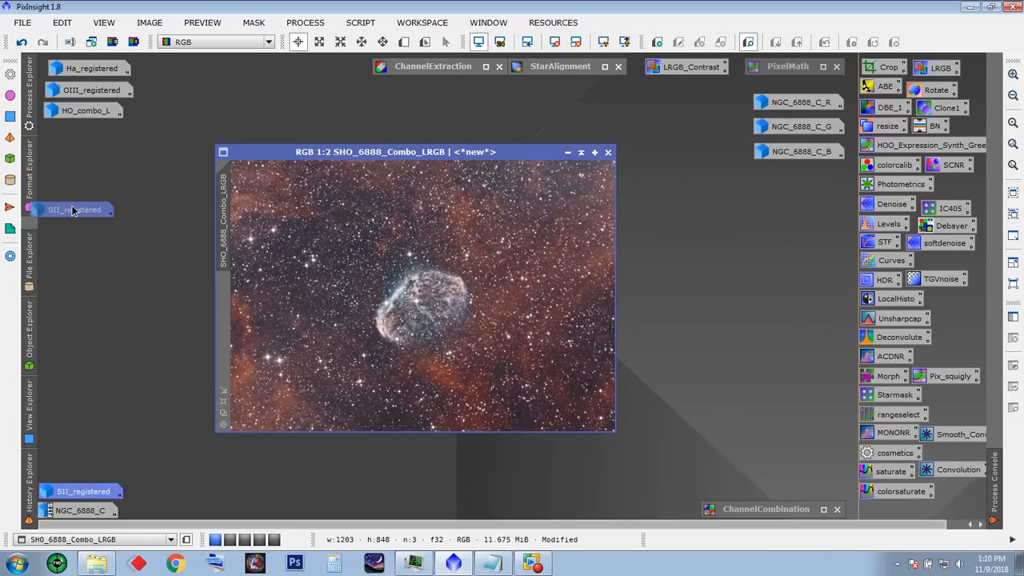
left_click_drag(70, 110, 212, 85)
left_click_drag(72, 210, 85, 108)
left_click_drag(203, 92, 199, 74)
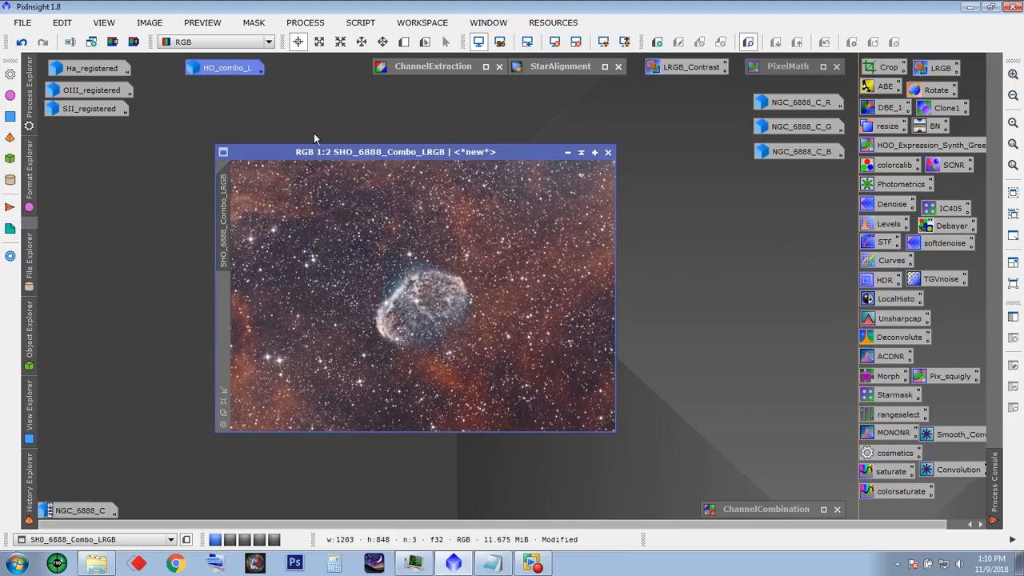
- Even out the SII_registered icon's spacing below OIII_registered and reposition the SHO_6888_Combo_LRGB window
left_click_drag(366, 154, 328, 126)
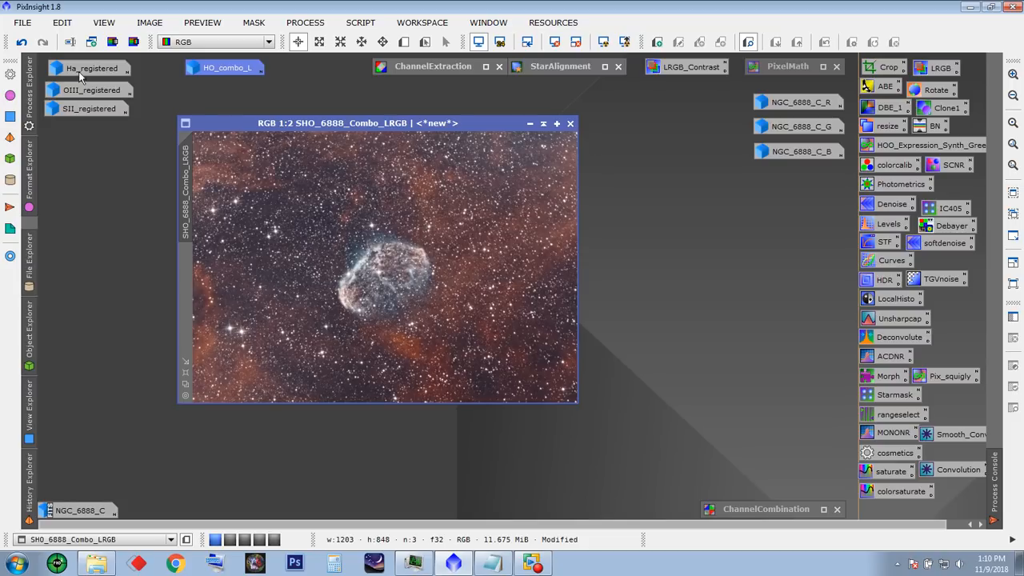
left_click_drag(89, 116, 90, 120)
left_click(102, 172)
left_click_drag(314, 129, 373, 146)
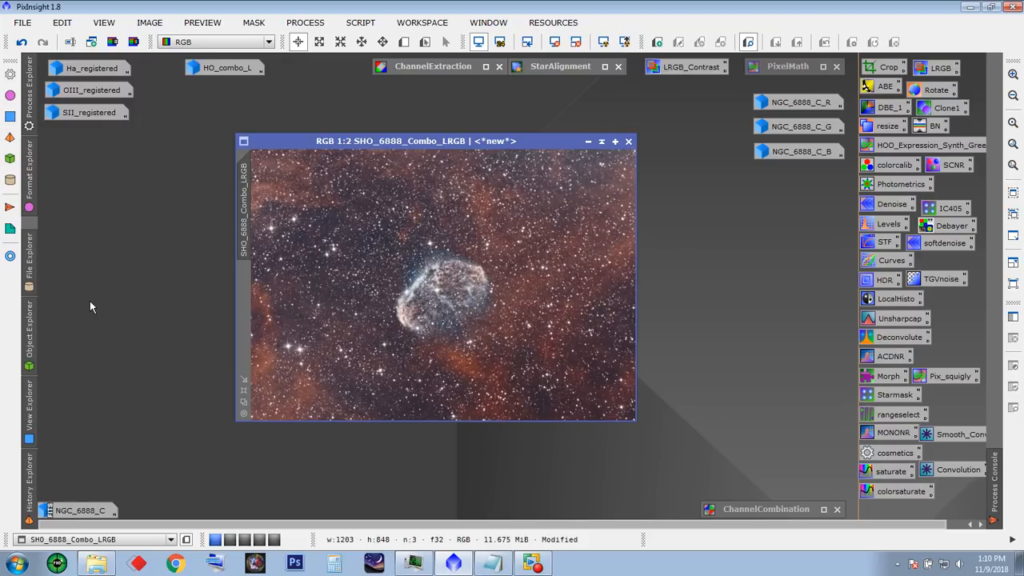
- Switch to the second workspace and review the PixelMath channel expressions of the SHO_M42, SHO_STV and BASIC_SHO presets
left_click(229, 539)
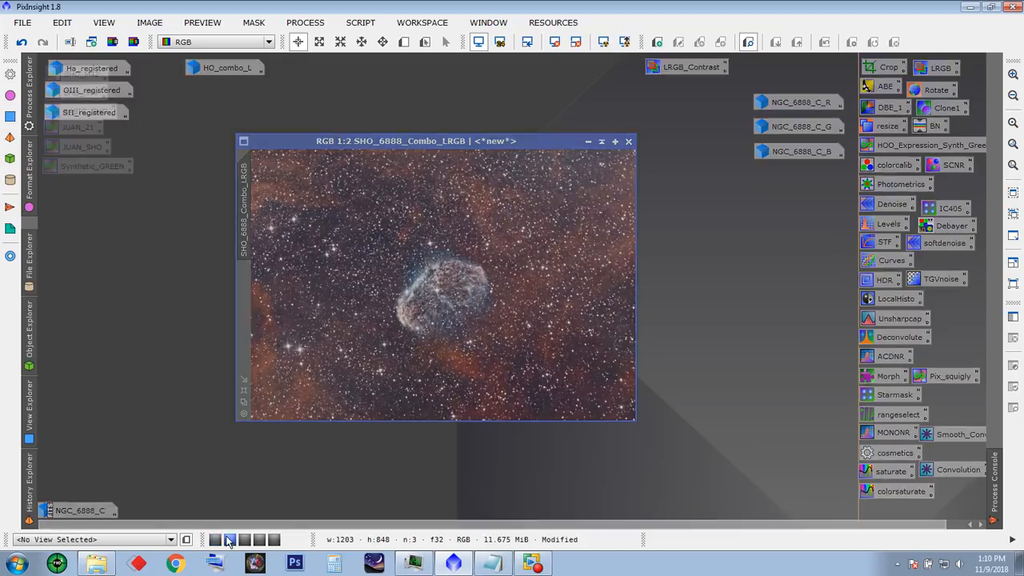
double_click(67, 74)
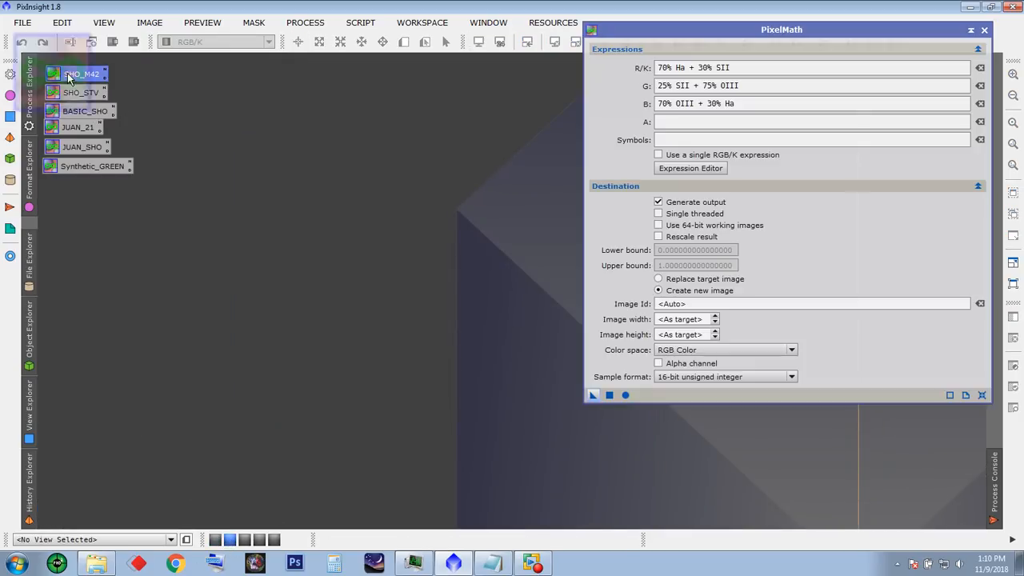
left_click_drag(683, 30, 397, 92)
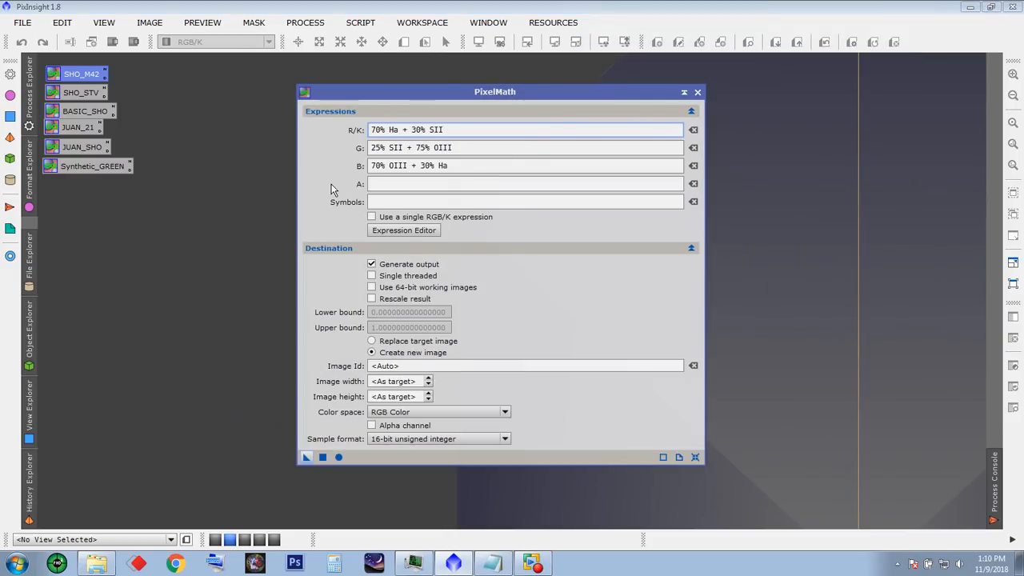
double_click(85, 94)
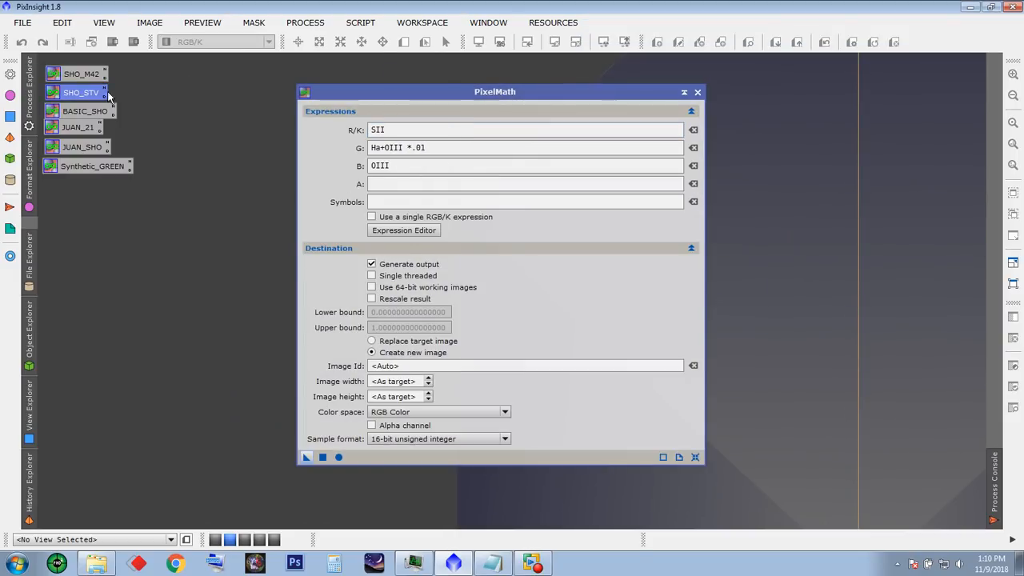
double_click(84, 112)
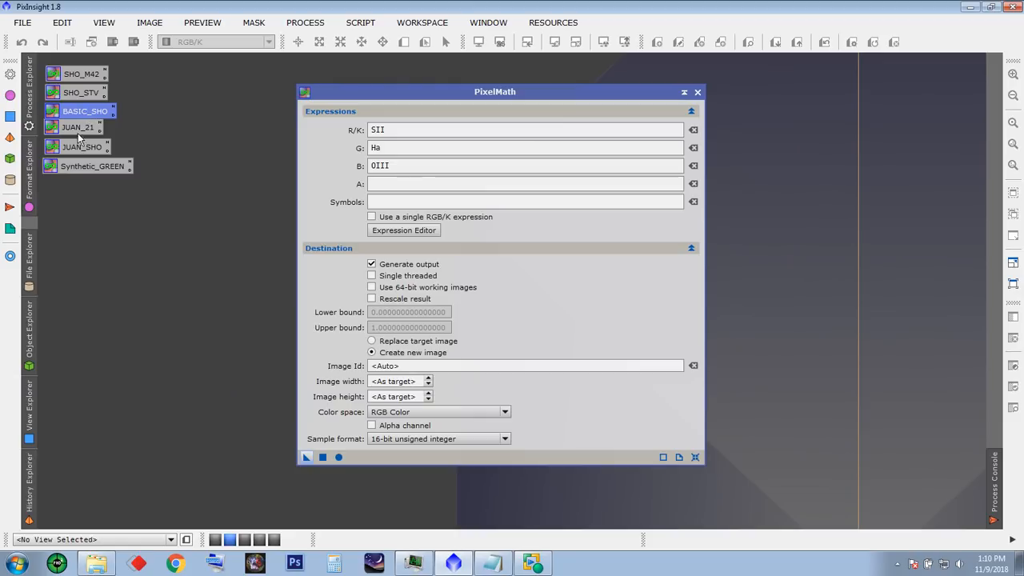
- Review the PixelMath R, G and B expressions stored in the JUAN_21 and JUAN_SHO presets
left_click(77, 130)
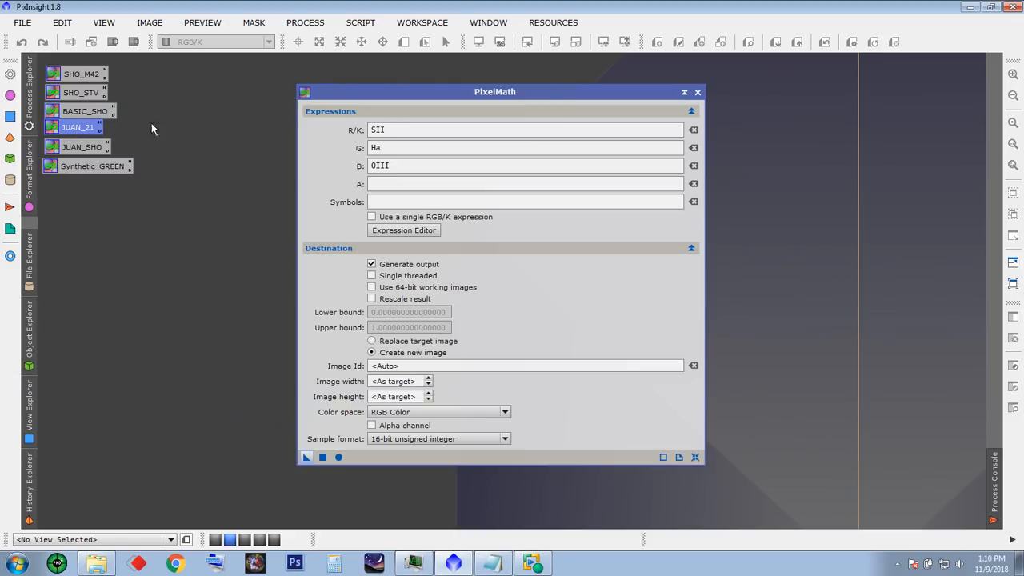
double_click(83, 130)
left_click_drag(411, 94, 410, 92)
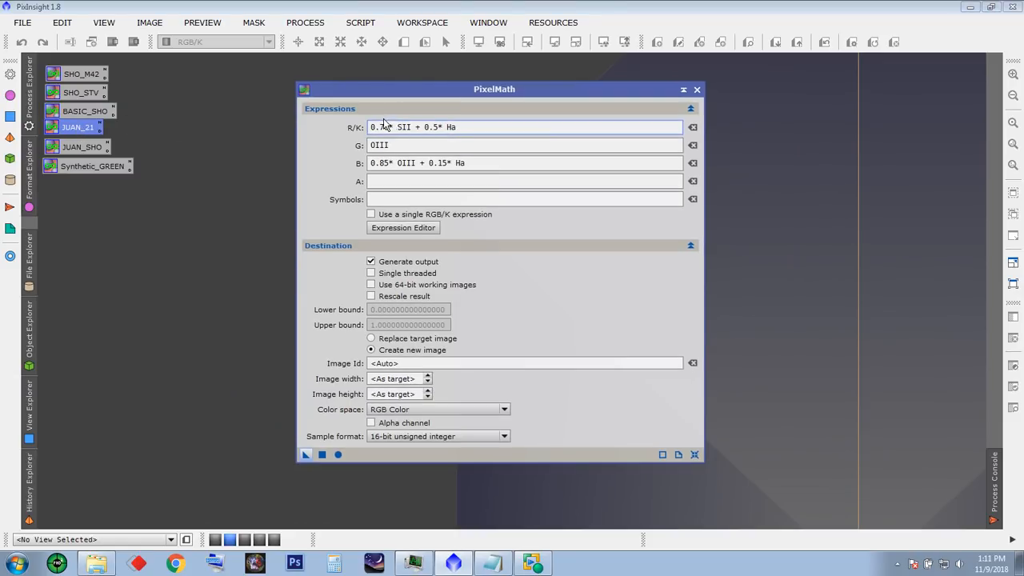
left_click(459, 129)
double_click(80, 148)
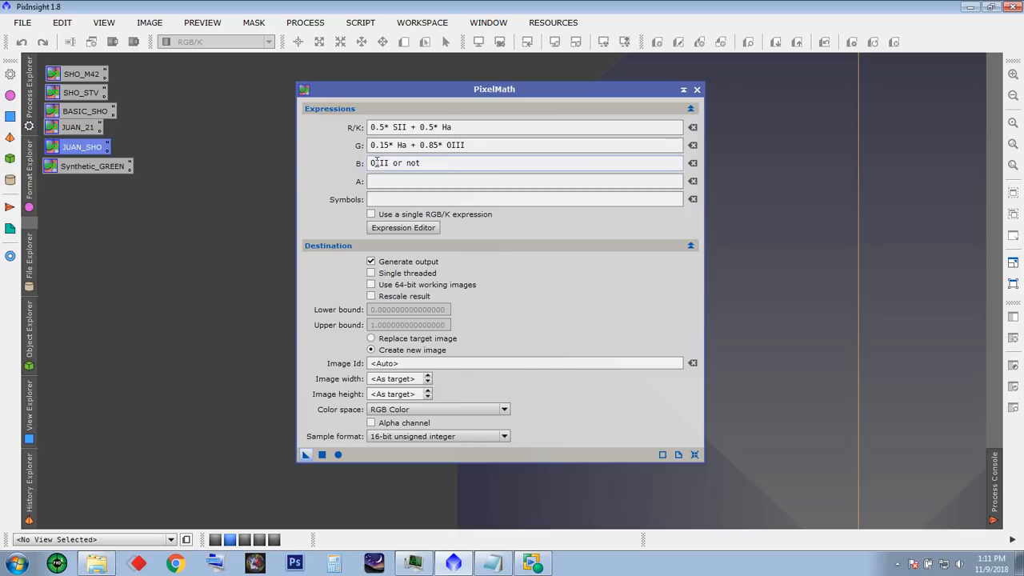
- Load the Synthetic_GREEN preset in PixelMath and examine its channel expressions
double_click(87, 166)
left_click_drag(438, 89, 471, 97)
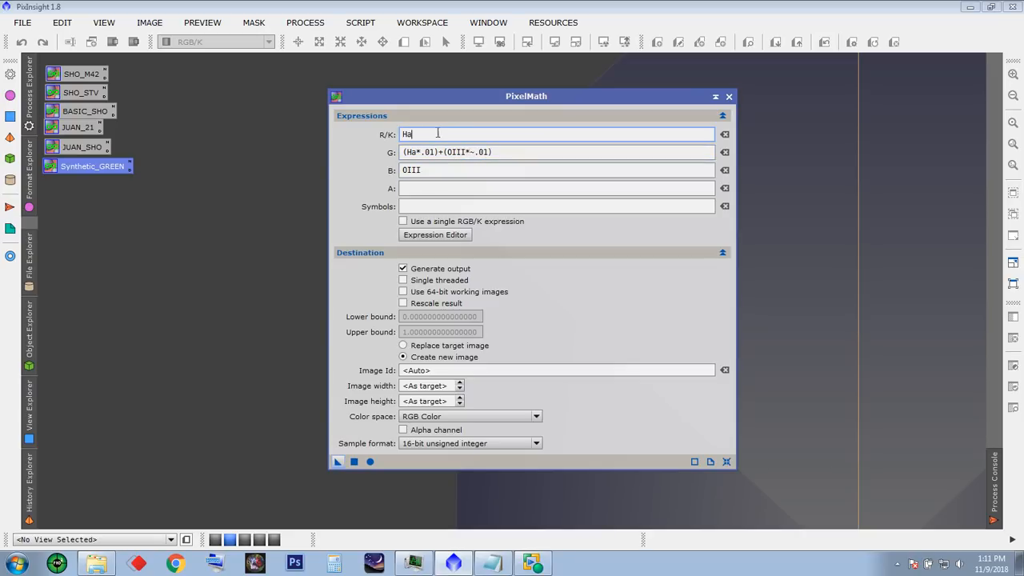
left_click_drag(451, 103, 453, 101)
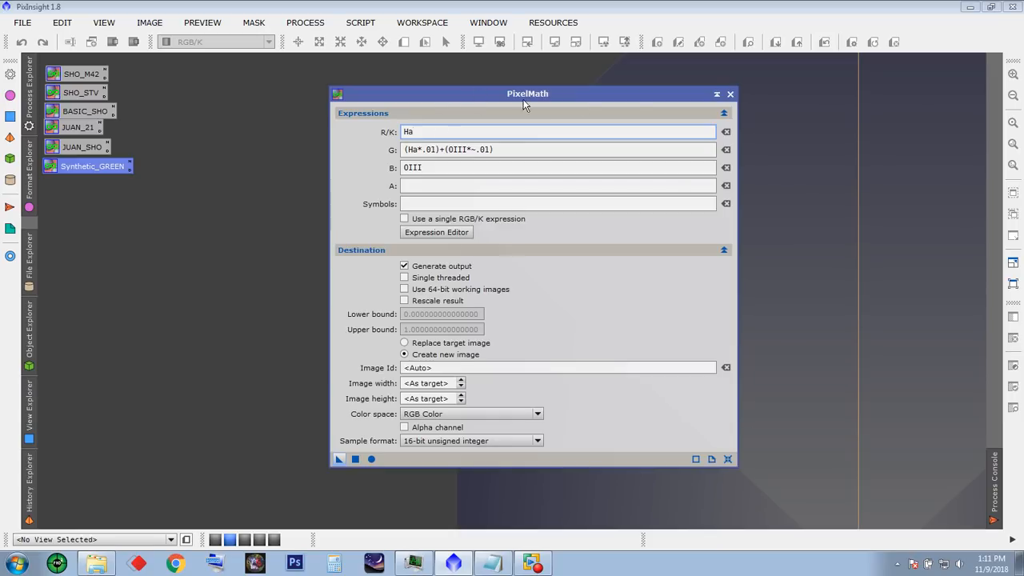
- Collapse PixelMath and place it below the Synthetic_GREEN icon, then return to the first workspace showing SHO_6888_Combo_LRGB
left_click(716, 94)
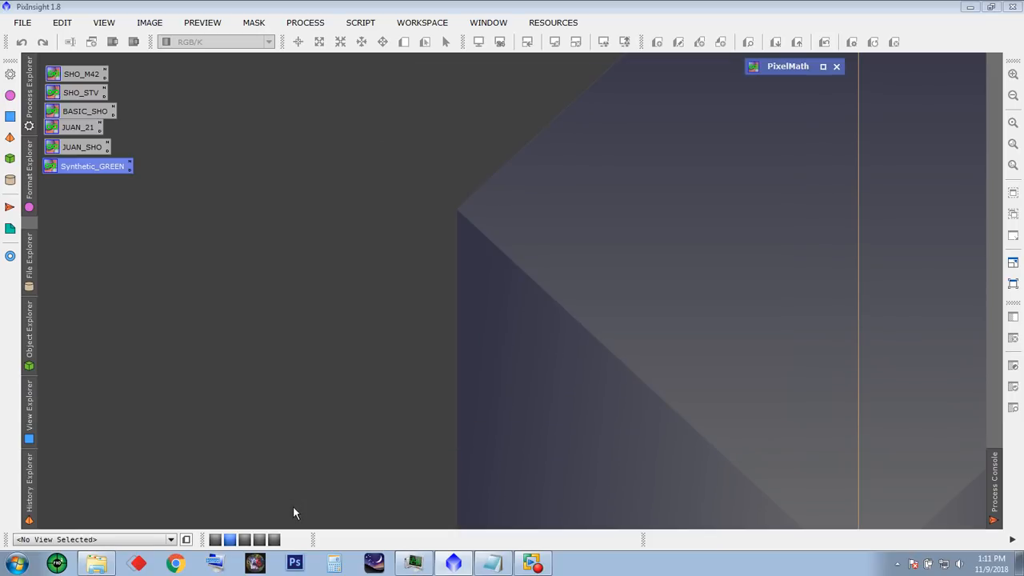
left_click_drag(788, 71, 83, 191)
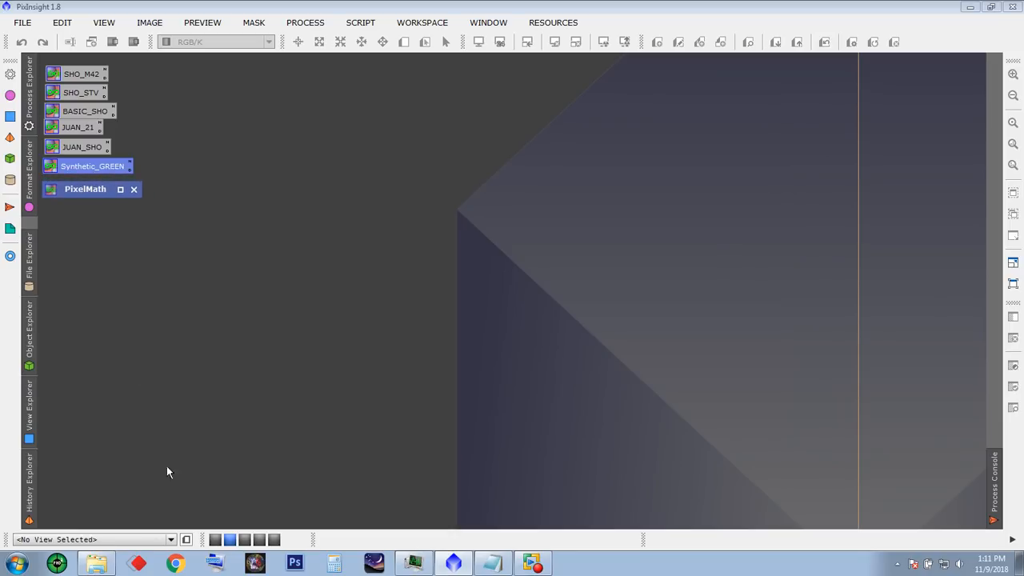
left_click(215, 539)
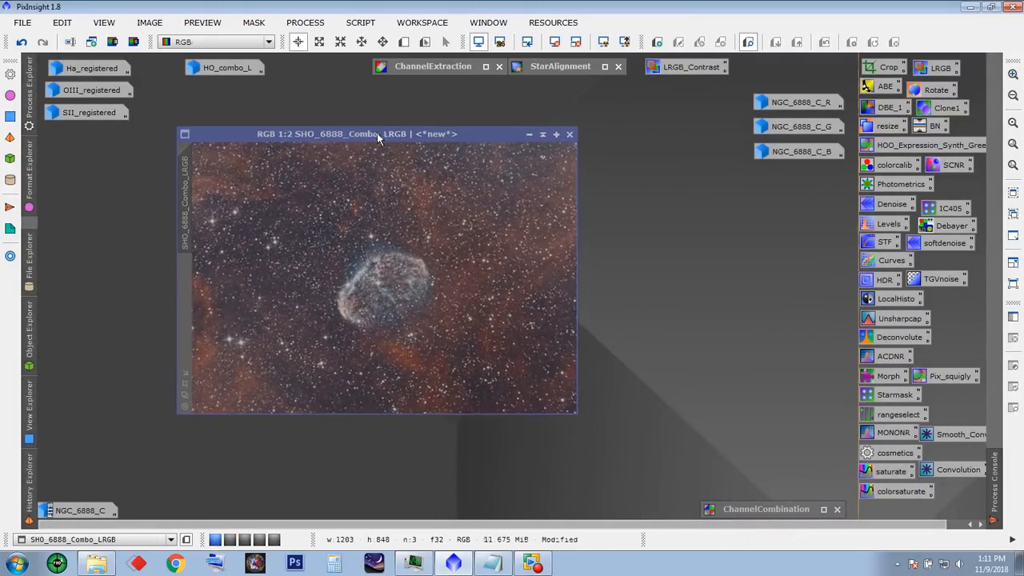
left_click_drag(378, 138, 371, 122)
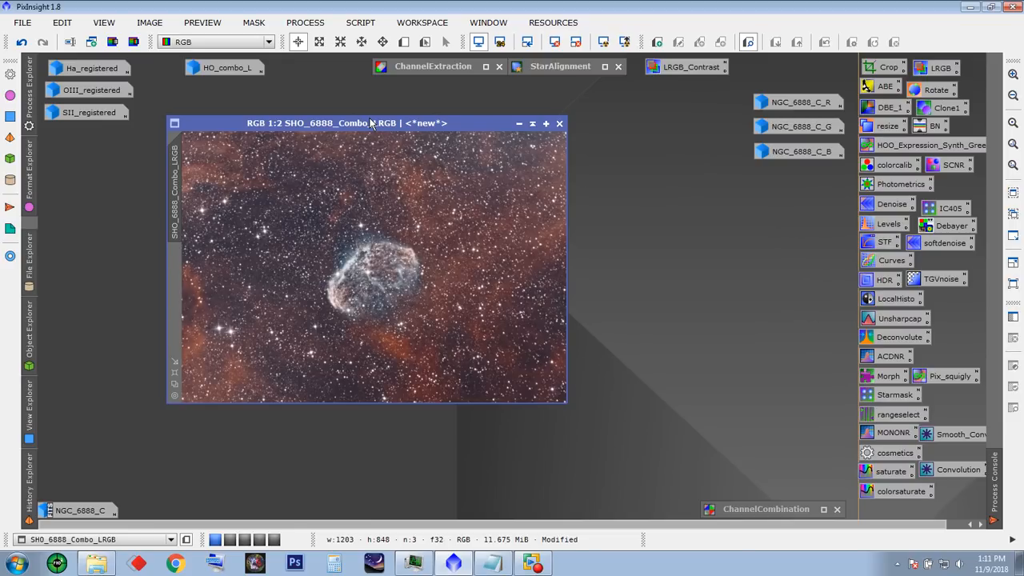